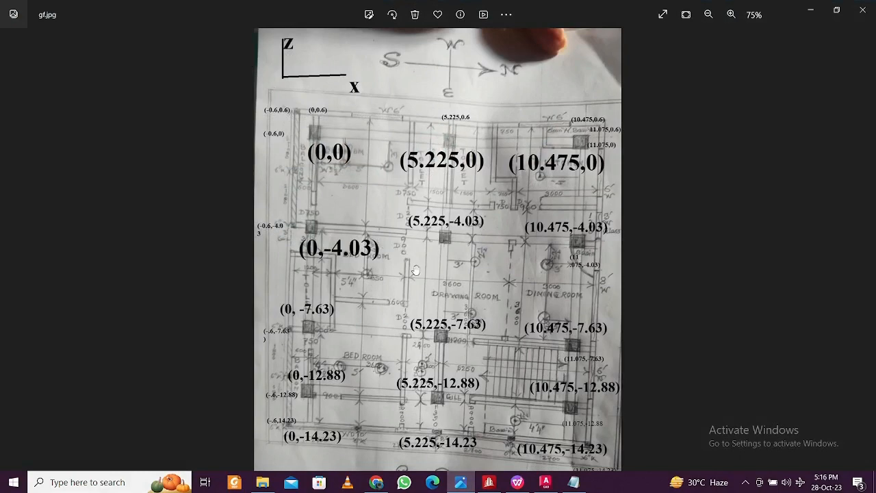
Put the floor plan image away and close the open STAAD.Pro model to return to the start page
left_click(809, 10)
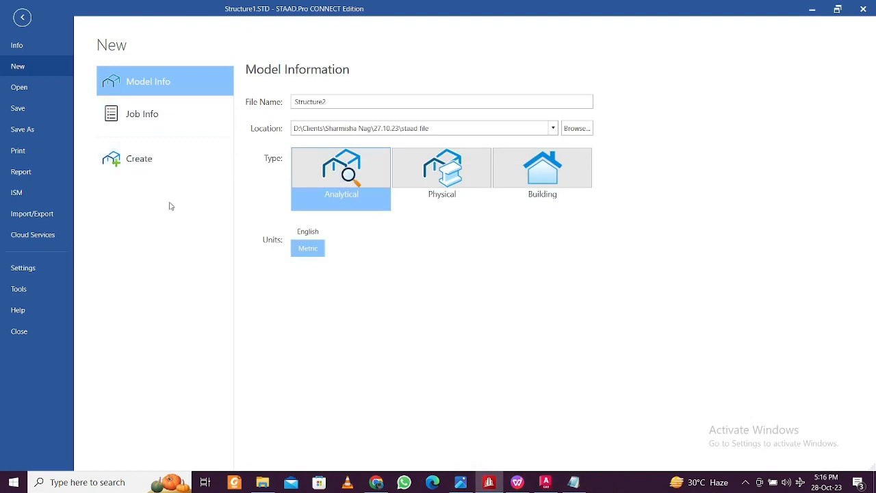
left_click(22, 267)
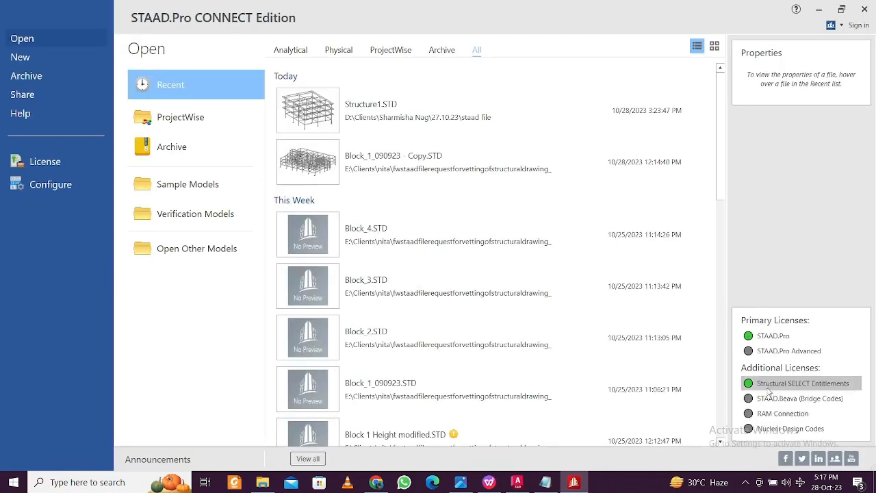
left_click(746, 484)
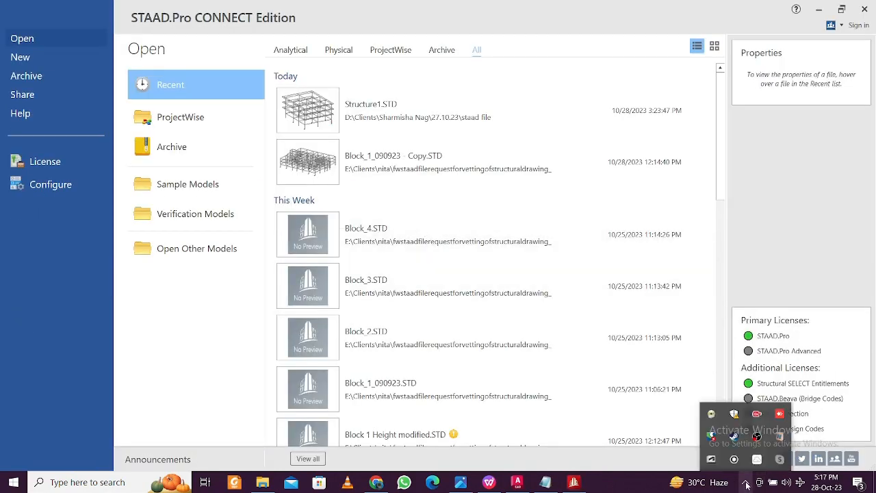
left_click(746, 485)
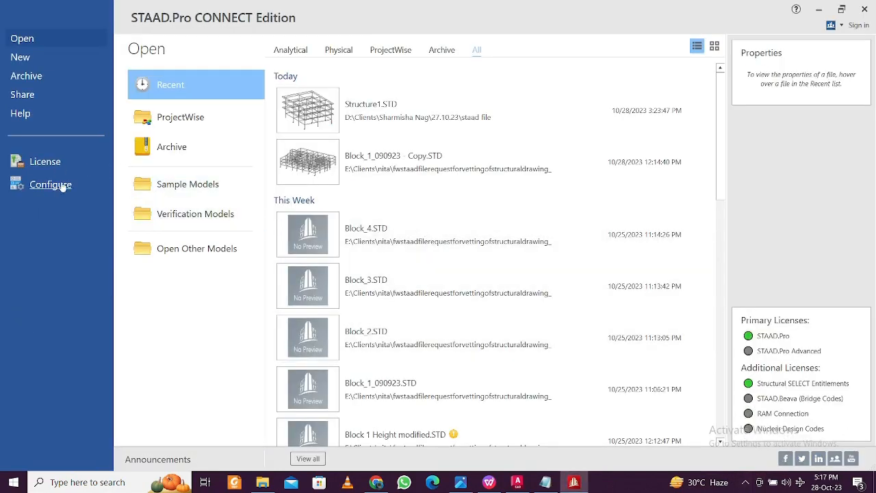
Review the general, options, file format and design code settings in the application configuration, then accept them
left_click(62, 183)
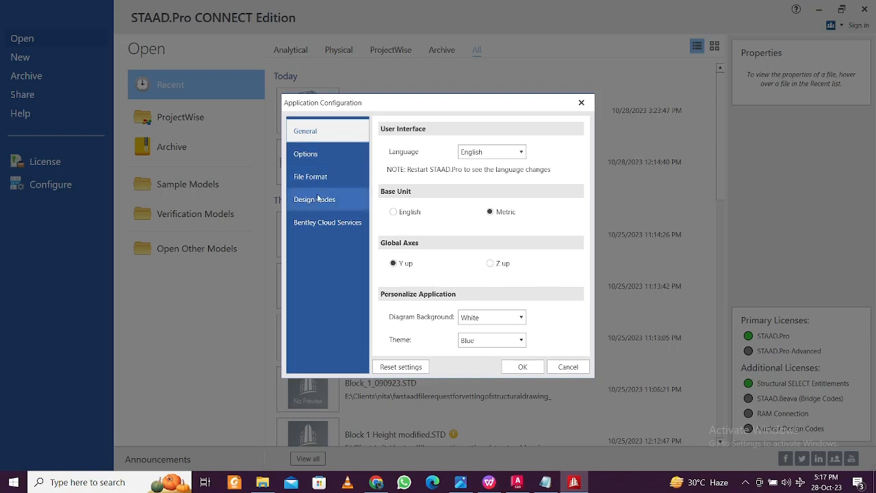
left_click(343, 161)
left_click(335, 176)
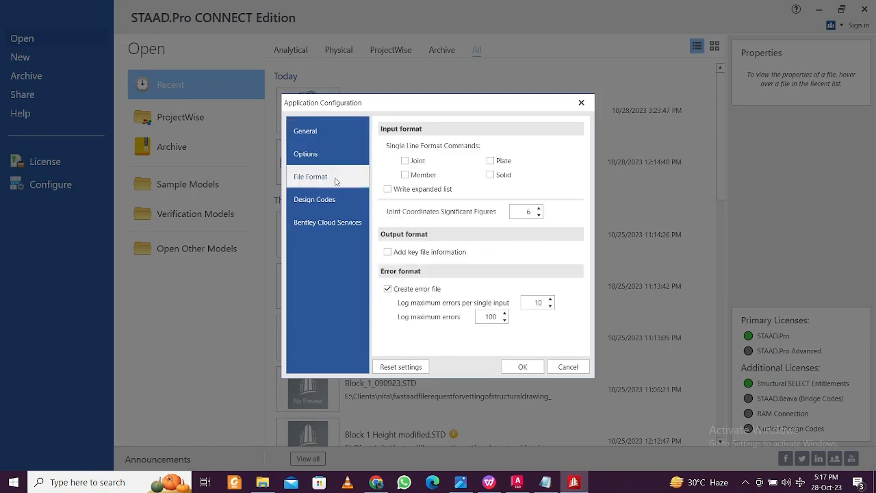
left_click(331, 199)
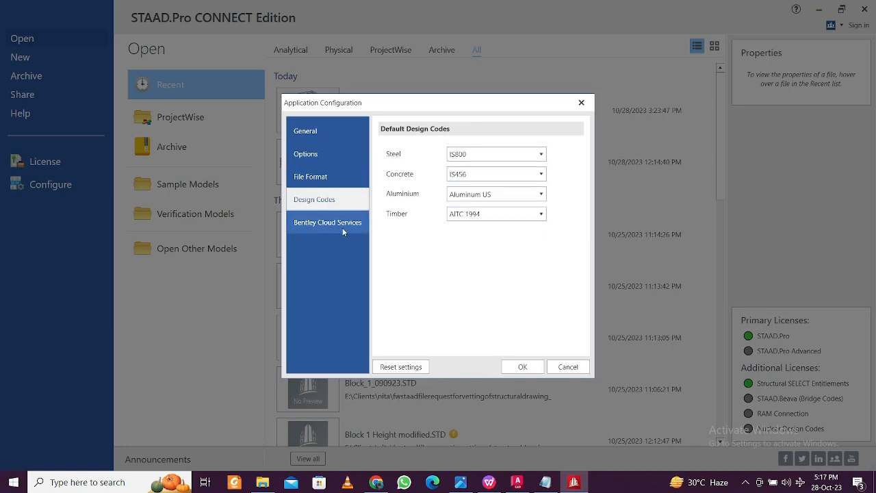
left_click(340, 135)
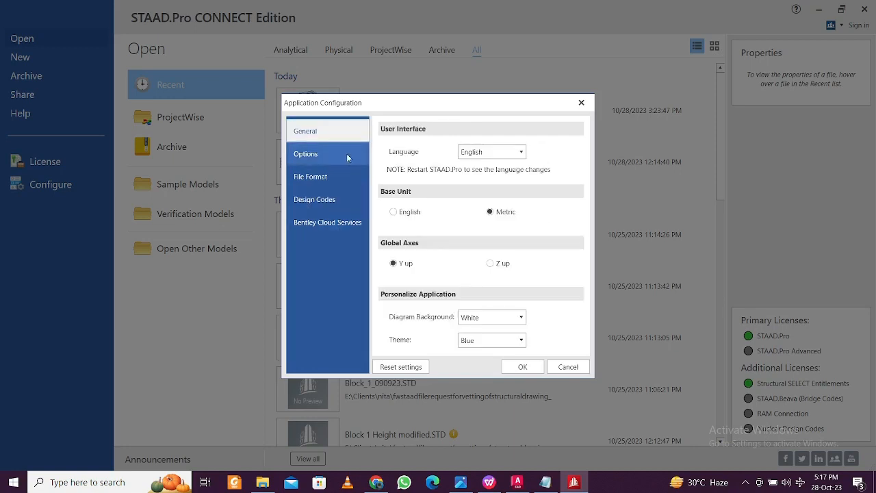
left_click(488, 341)
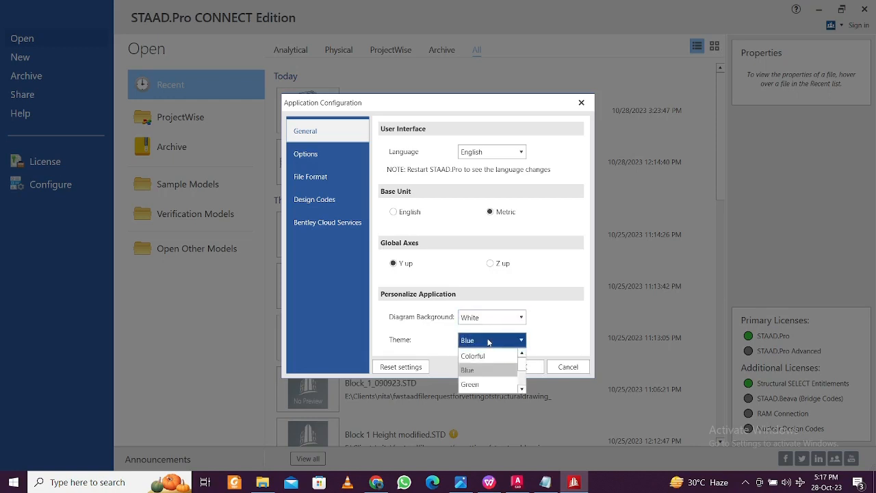
left_click(464, 340)
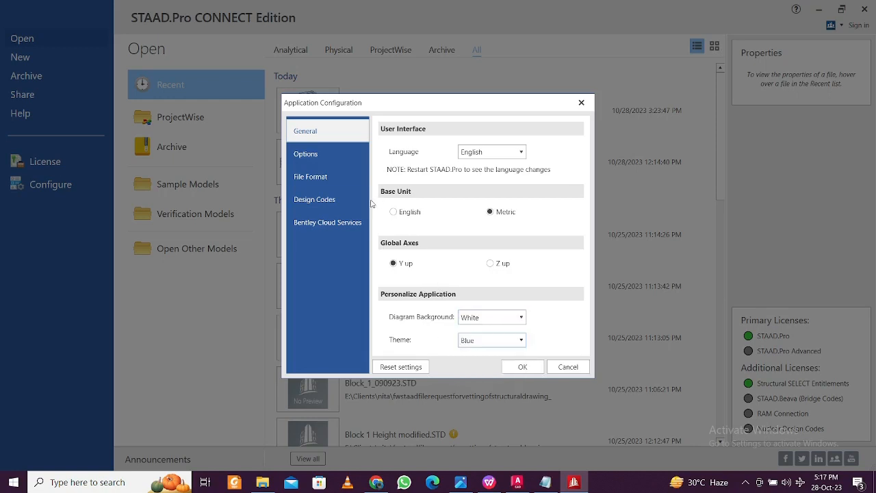
left_click(524, 368)
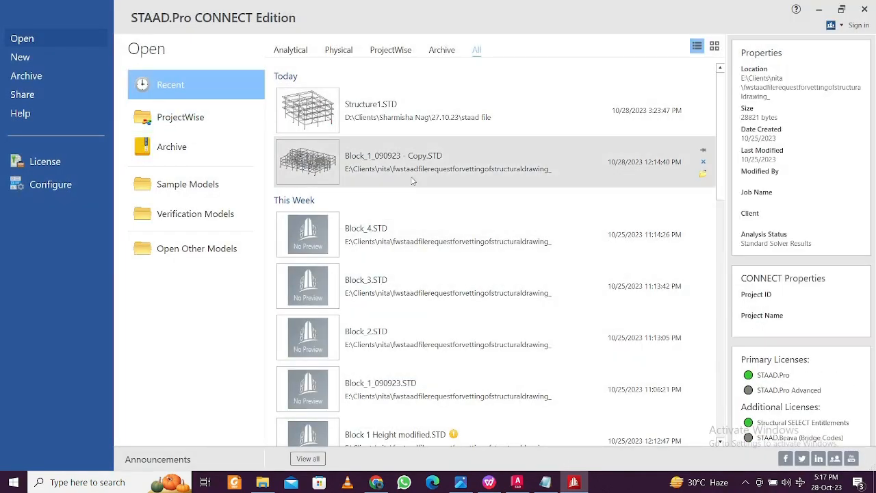
Create a new metric analytical model named "Structure2 Equivalent Static Method"
left_click(39, 58)
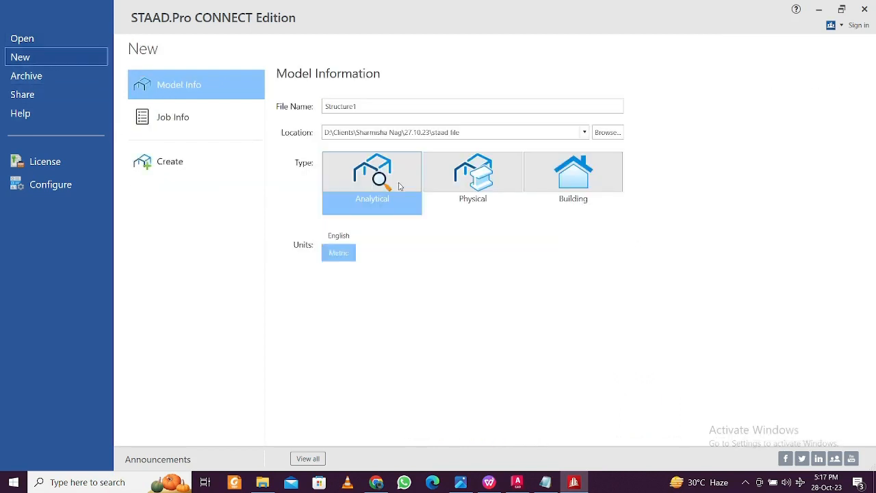
left_click(385, 104)
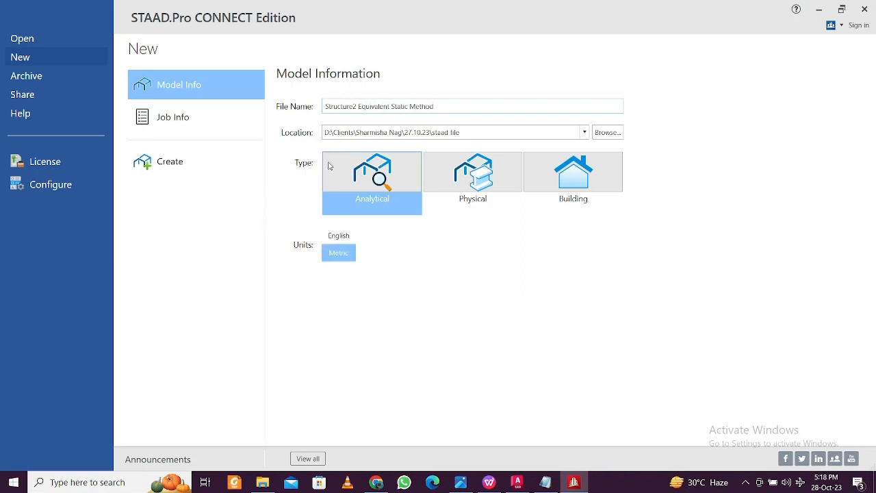
left_click(185, 171)
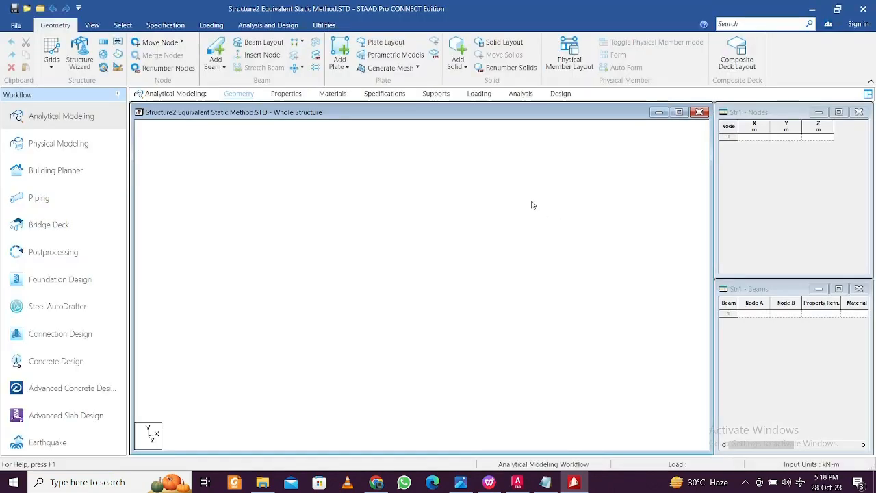
Check the column coordinates on the floor plan image gf.jpg, then switch to the WPS spreadsheet holding the node coordinates
left_click(468, 482)
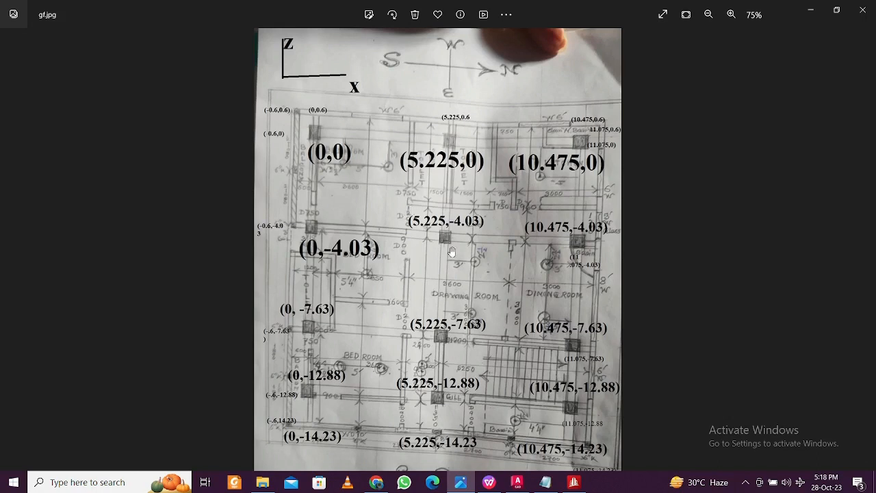
left_click(489, 482)
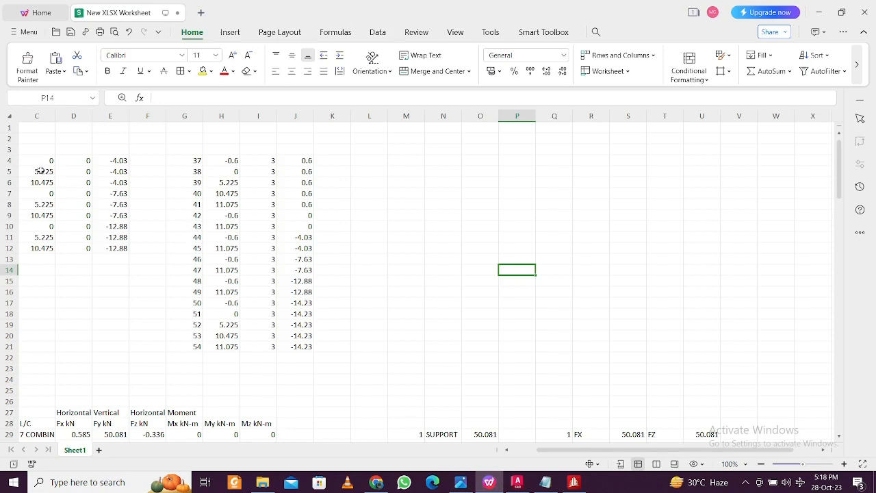
left_click_drag(49, 162, 43, 183)
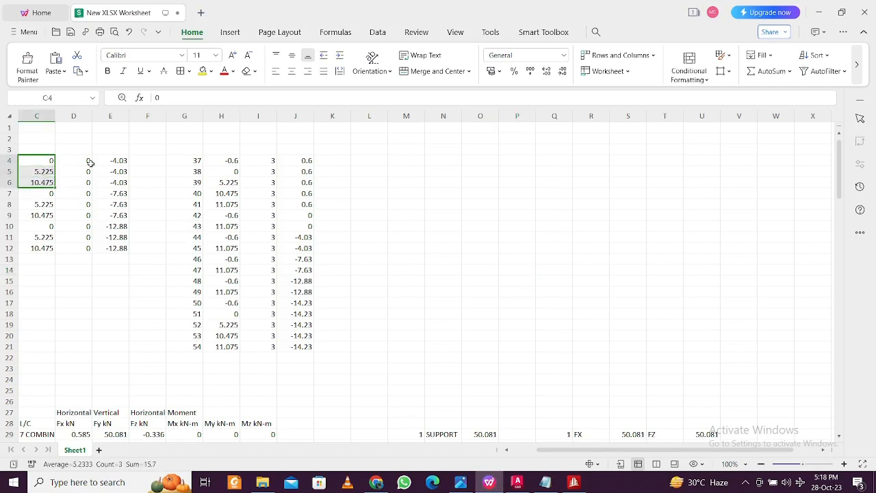
left_click(44, 130)
key("ctrl+c")
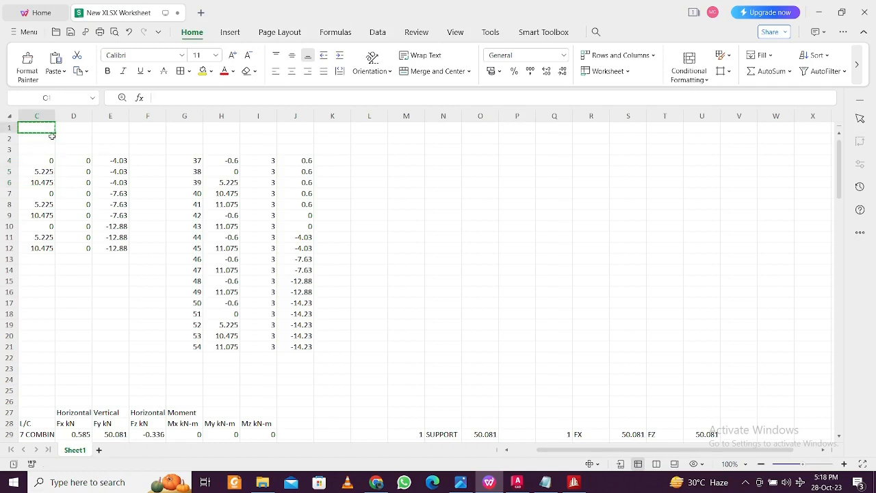
key("ctrl+v")
Copy the X coordinates 0, 5.225 and 10.475 from C4:C6 into C1:C3
left_click(51, 166)
left_click_drag(48, 161, 42, 181)
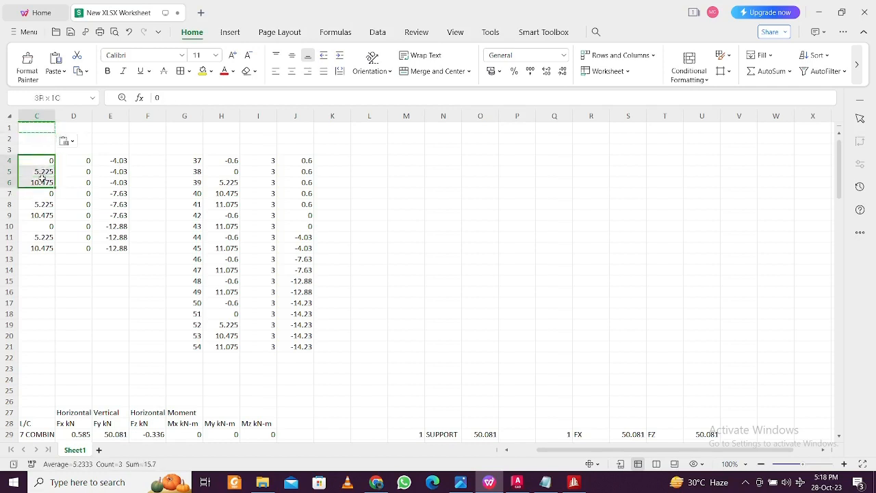
key("ctrl+c")
left_click(31, 127)
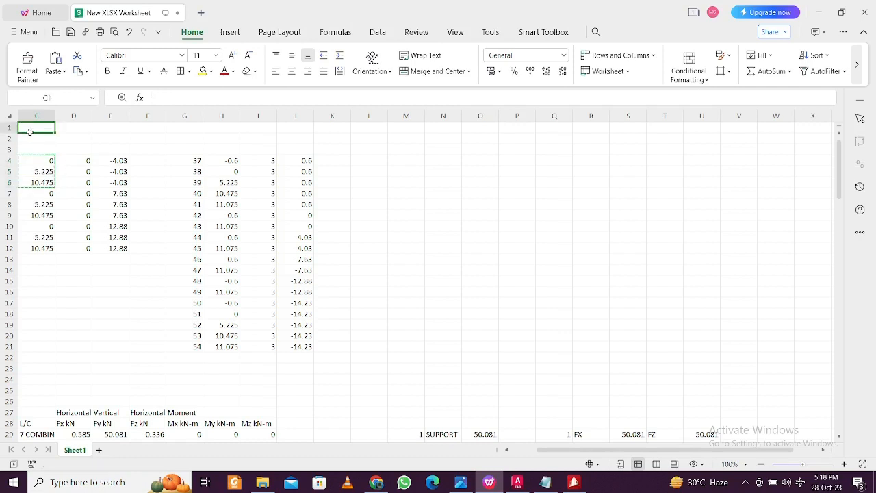
key("ctrl+v")
Fill the Y coordinates in D1:D3 with 0 by copying the value from D5
left_click(89, 140)
left_click(83, 168)
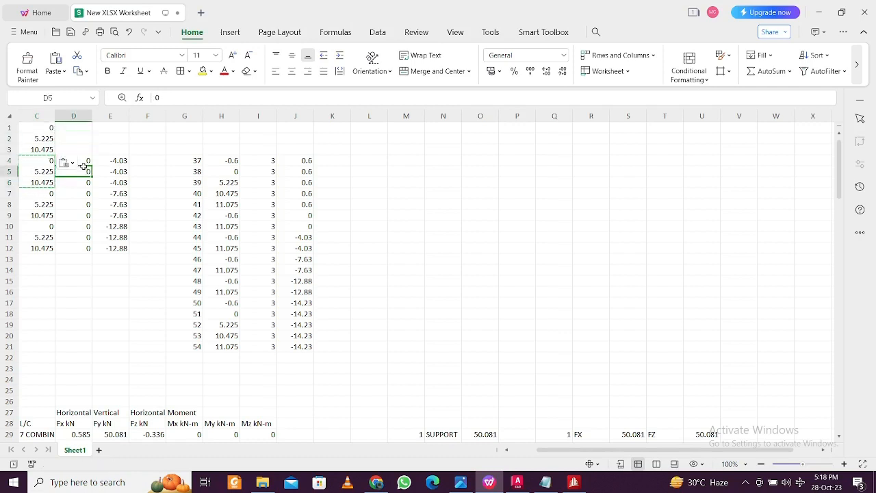
key("ctrl+c")
left_click(81, 131)
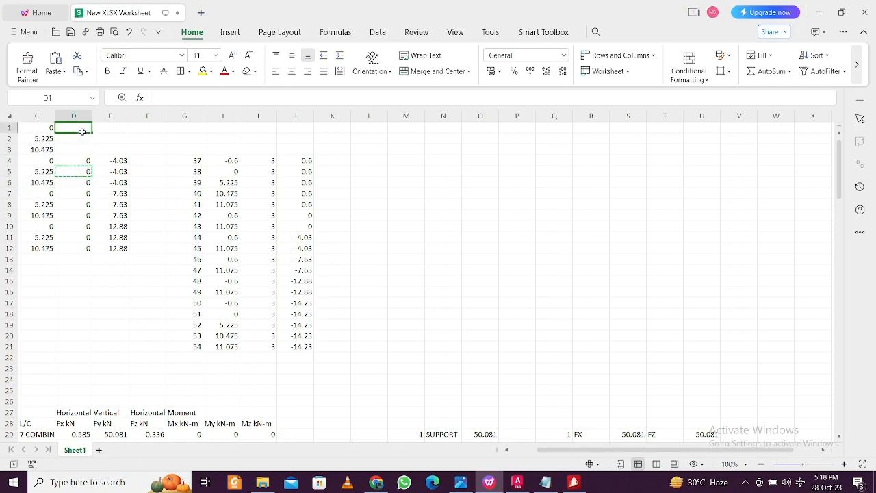
left_click_drag(73, 130, 73, 149)
key("ctrl+v")
Fill the Z coordinates in E1:E3 with the copied 0 and clear the copy selection
left_click(115, 129)
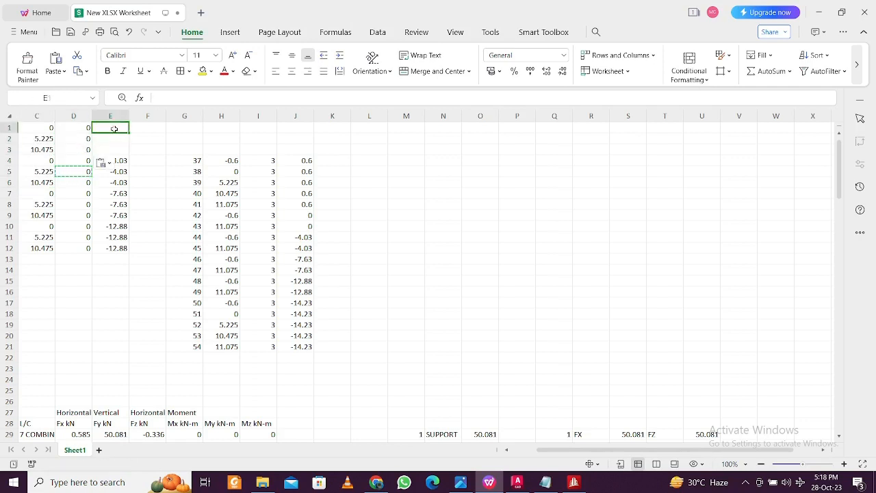
key("ctrl")
left_click(118, 136)
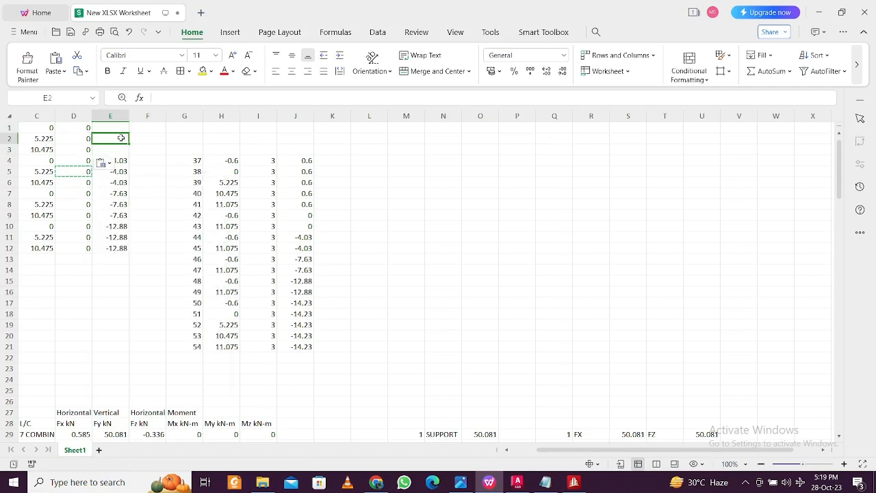
left_click(111, 130)
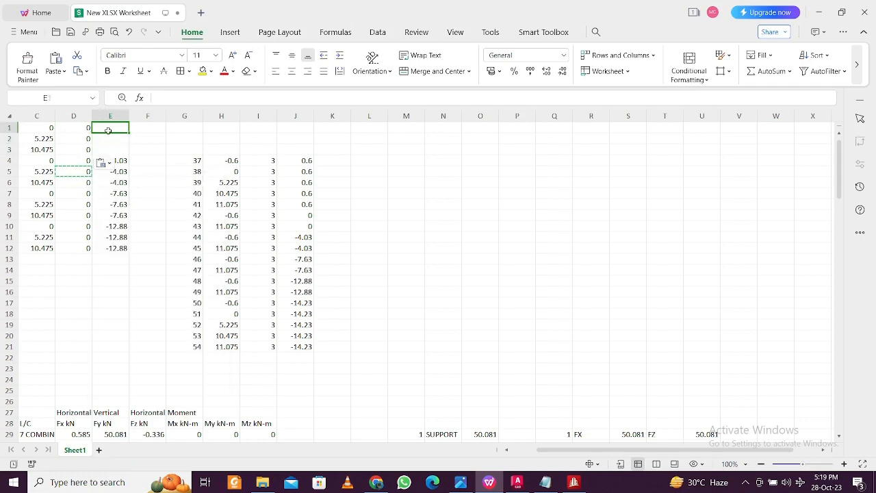
key("ctrl+v")
left_click(111, 139)
key("ctrl")
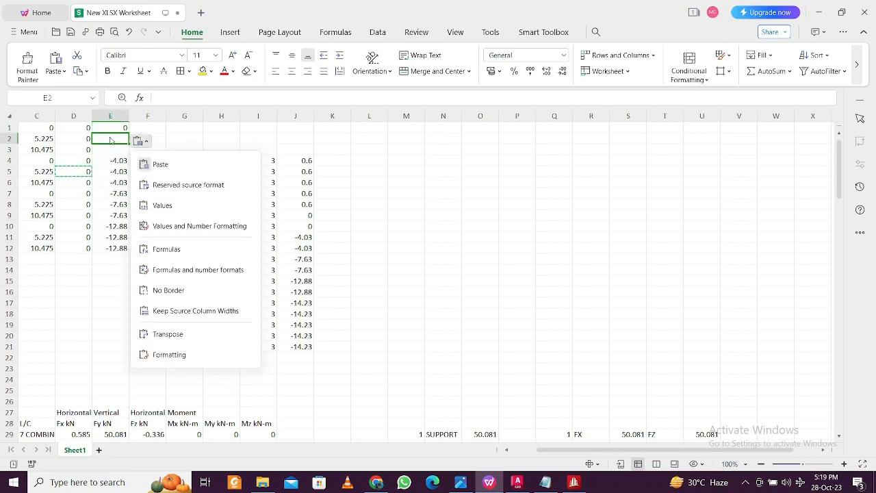
left_click_drag(110, 140, 106, 149)
key("ctrl+v")
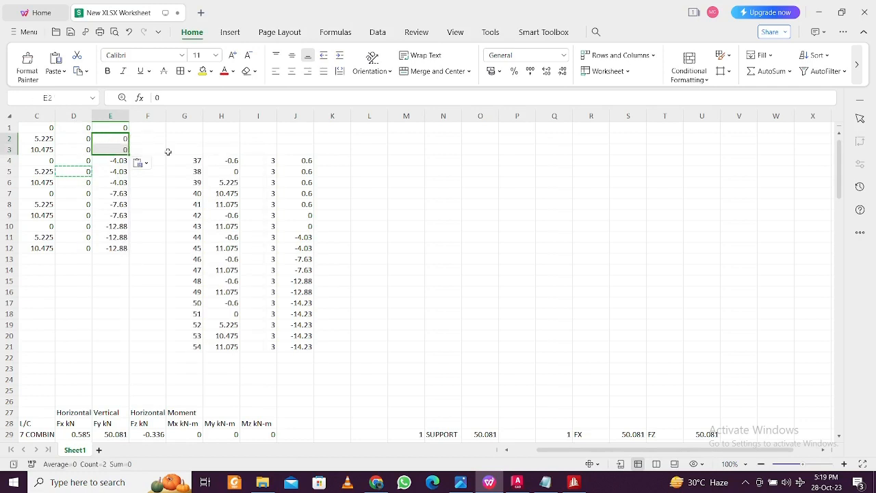
left_click(212, 150)
key("Escape")
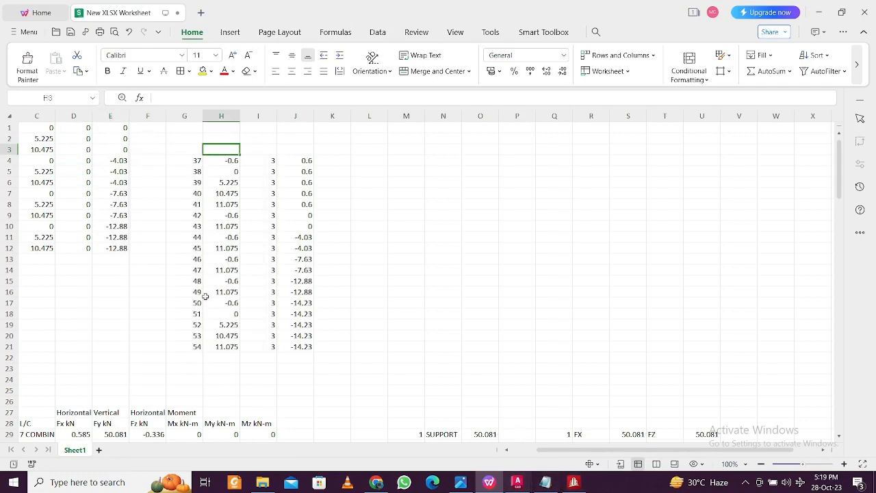
Compare the coordinate table C1:E12 with the column coordinates marked on the floor plan image
left_click_drag(37, 131, 108, 250)
left_click(461, 482)
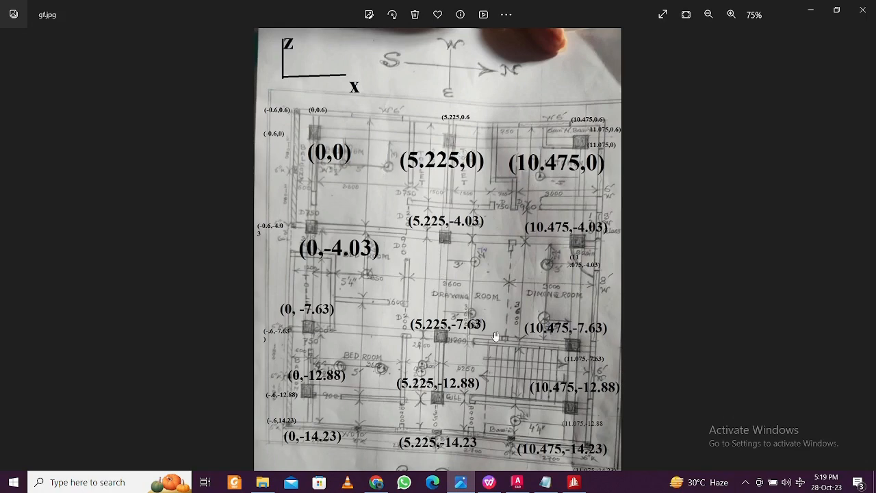
left_click(463, 481)
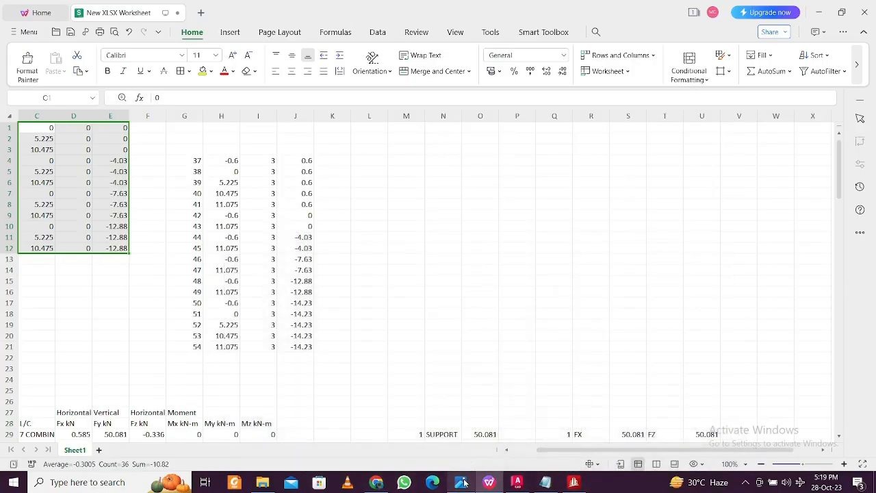
left_click(244, 292)
Copy the coordinate table C1:E12 to an empty area of the sheet starting at O8
left_click_drag(50, 129, 126, 249)
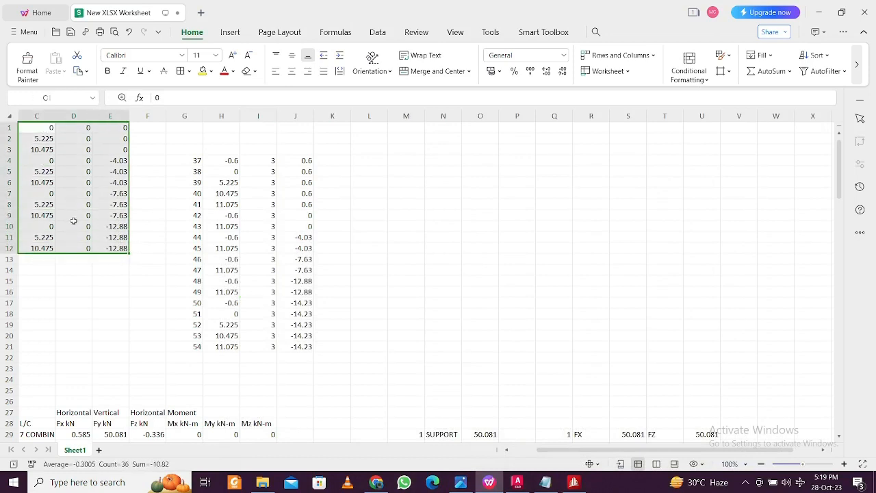
key("ctrl+c")
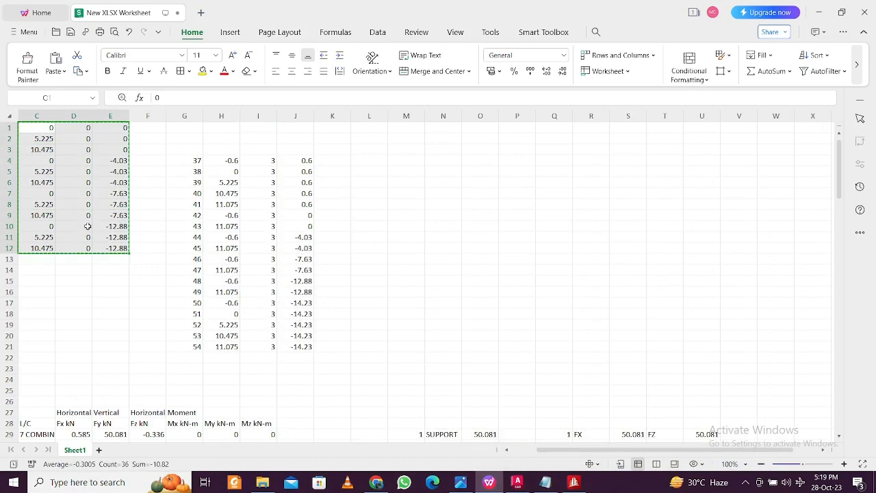
left_click(472, 203)
key("ctrl+v")
left_click(443, 226)
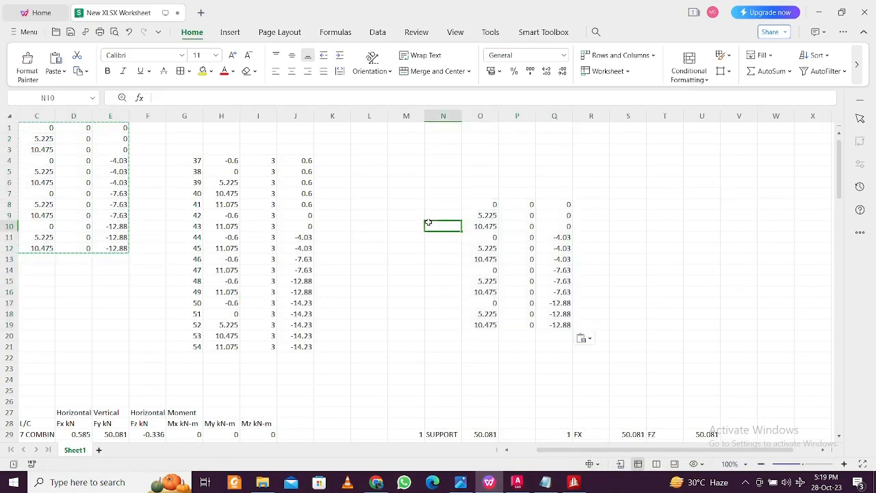
Number the copied coordinate rows from 1 to 12 in N8:N19
left_click(442, 204)
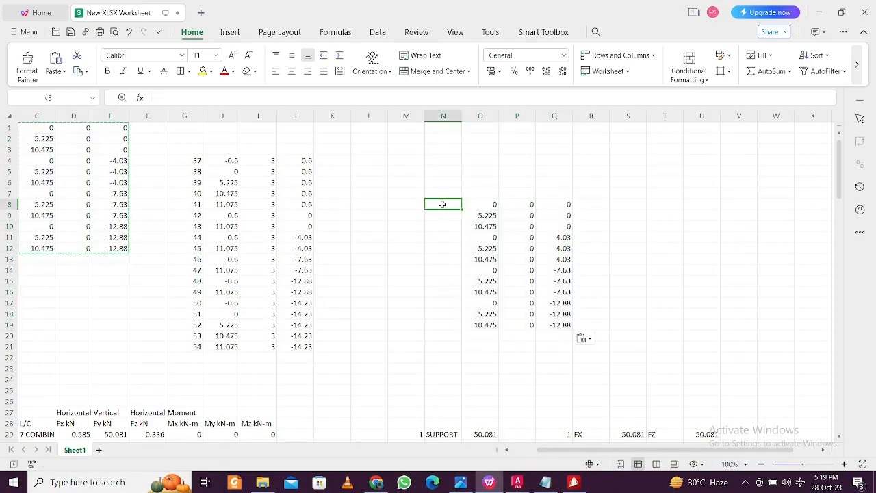
type("1")
left_click(448, 225)
left_click(454, 204)
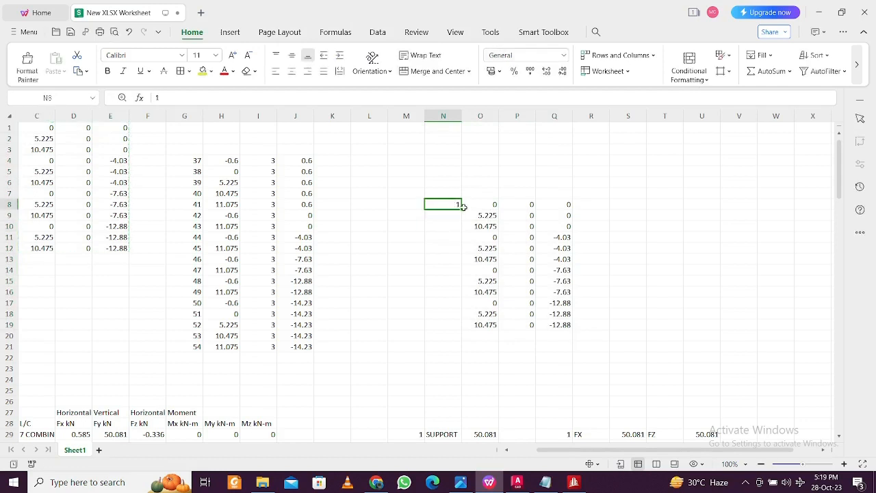
double_click(461, 206)
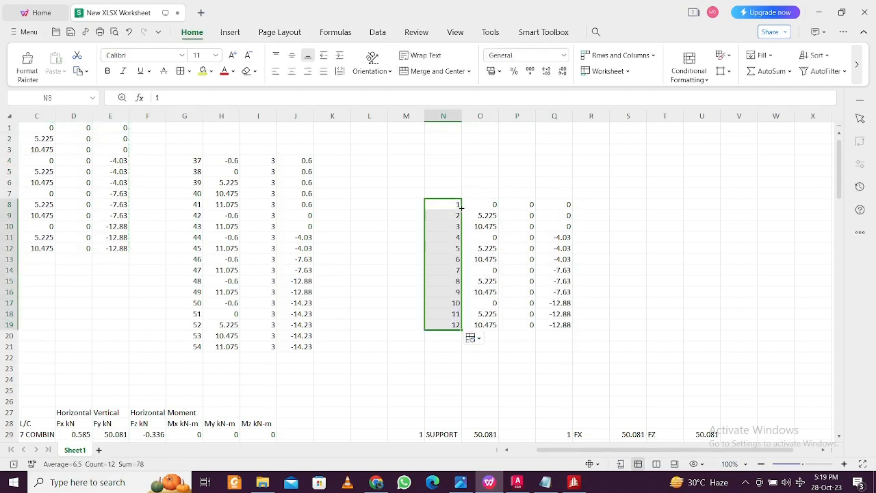
Copy the numbered coordinate table N8:Q19 into the STAAD.Pro node table, accepting the default column mapping
left_click(593, 216)
left_click_drag(452, 203, 558, 328)
key("ctrl+c")
left_click(575, 483)
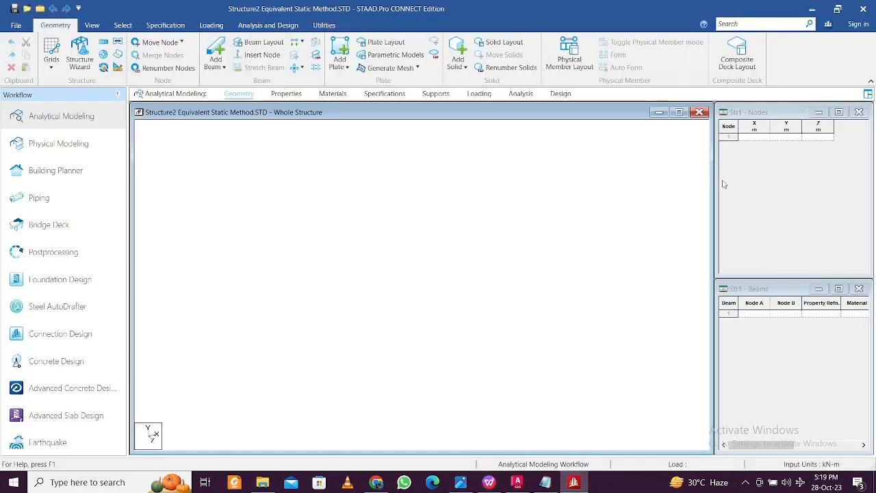
left_click(724, 139)
key("ctrl+v")
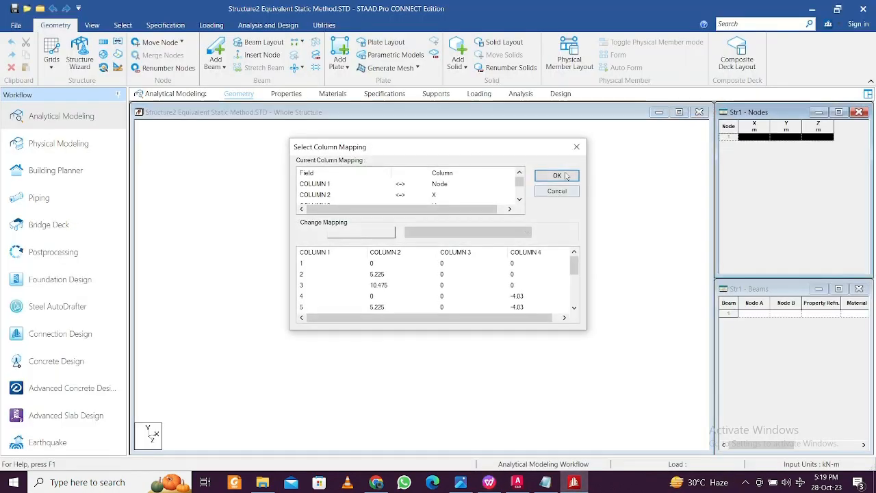
left_click(558, 175)
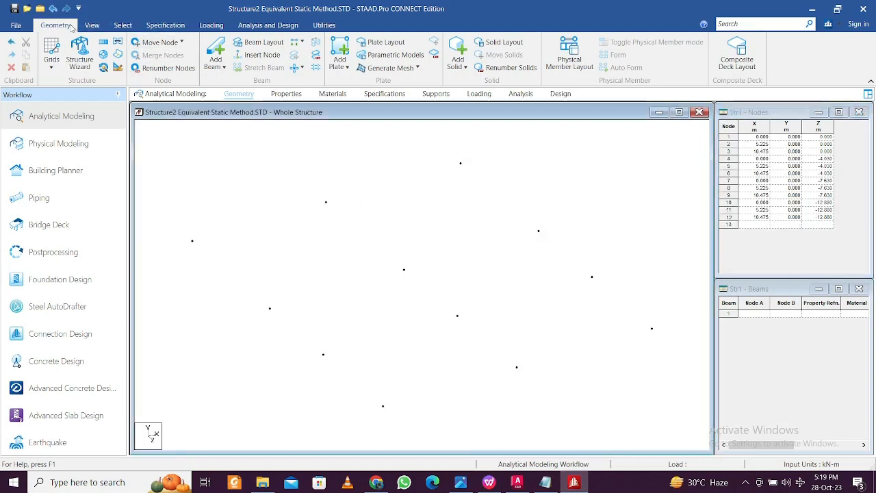
Add beams along the X direction through node rows 10-11-12, 7-8-9, 4-5-6 and 1-2-3
left_click(215, 52)
mouse_move(193, 241)
left_mouse_down()
mouse_move(303, 229)
mouse_move(333, 207)
mouse_move(327, 202)
left_mouse_up()
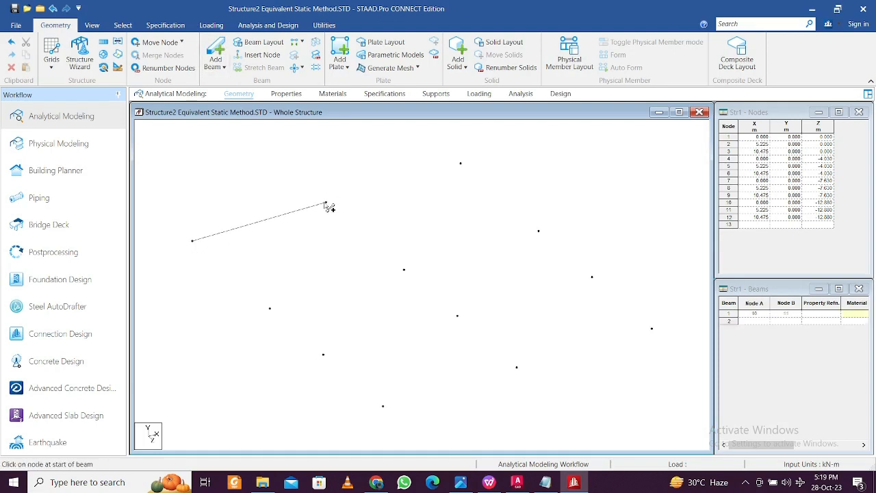
left_click_drag(452, 172, 460, 164)
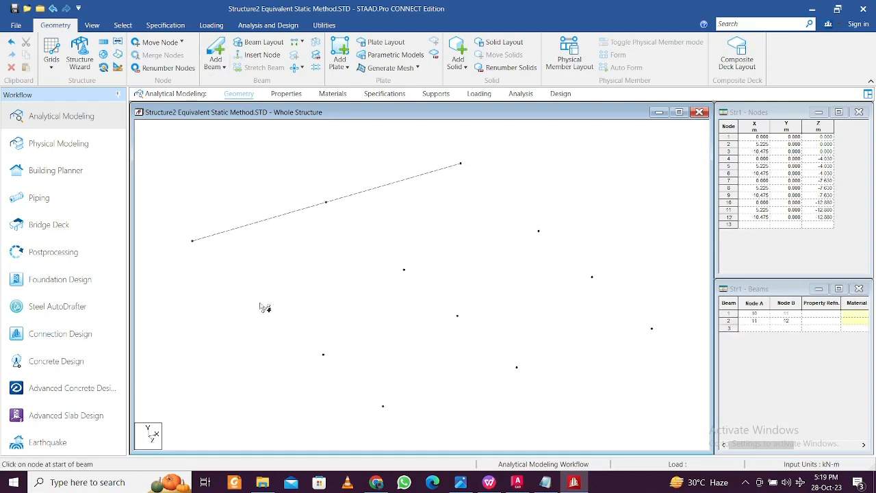
mouse_move(270, 308)
left_mouse_down()
mouse_move(563, 237)
mouse_move(544, 235)
left_mouse_up()
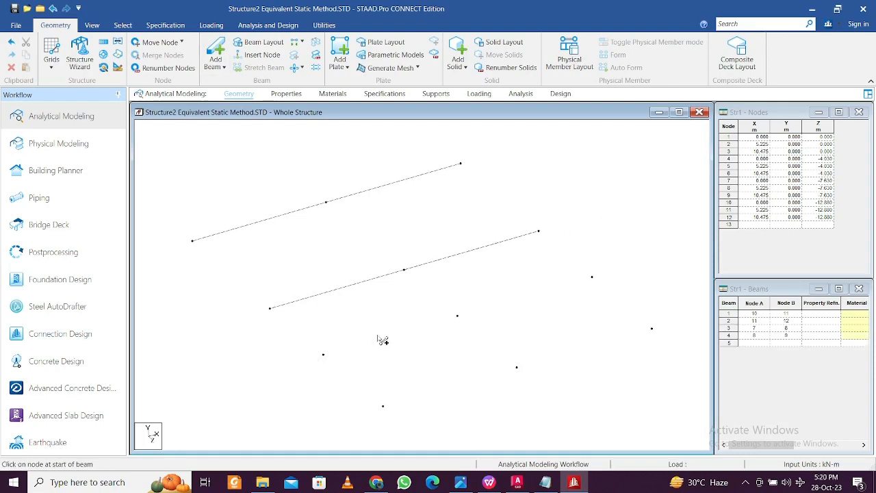
mouse_move(323, 353)
left_mouse_down()
mouse_move(447, 328)
mouse_move(459, 315)
mouse_move(595, 278)
mouse_move(547, 308)
left_mouse_up()
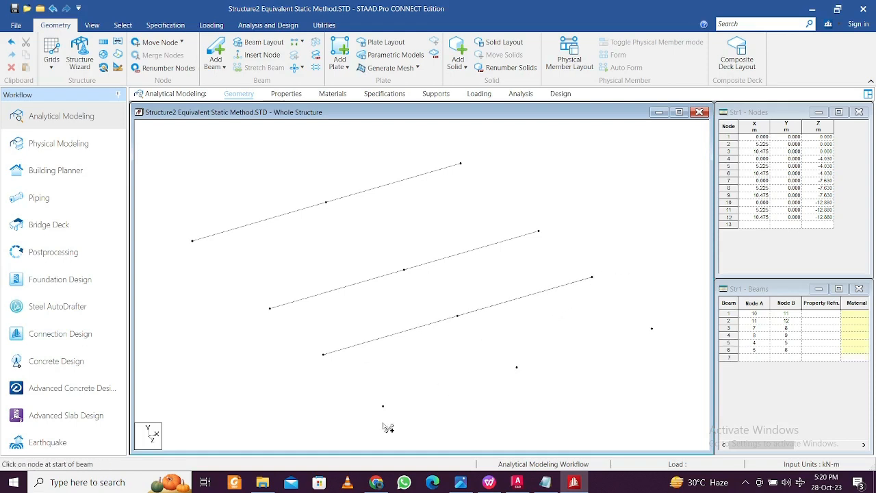
left_click_drag(382, 406, 517, 368)
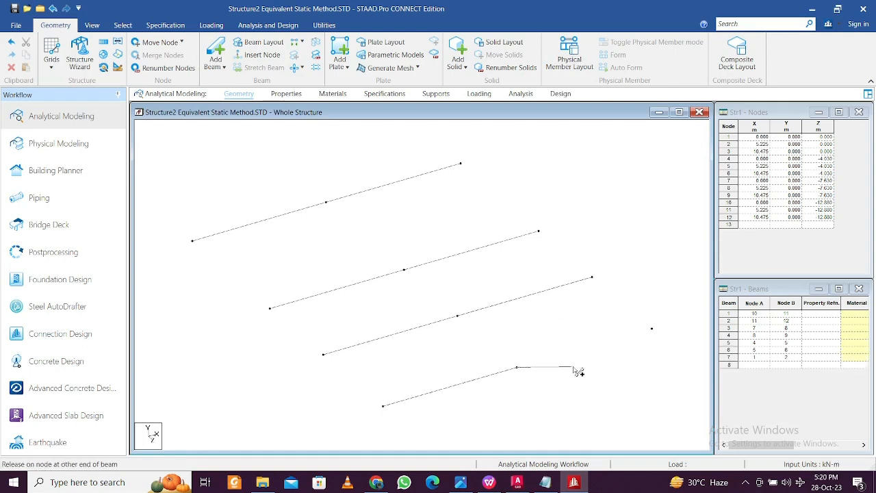
left_click(652, 329)
Add beams along the Z direction through node lines 1-4-7-10, 2-5-8-11 and 3-6-9-12
left_click(383, 406)
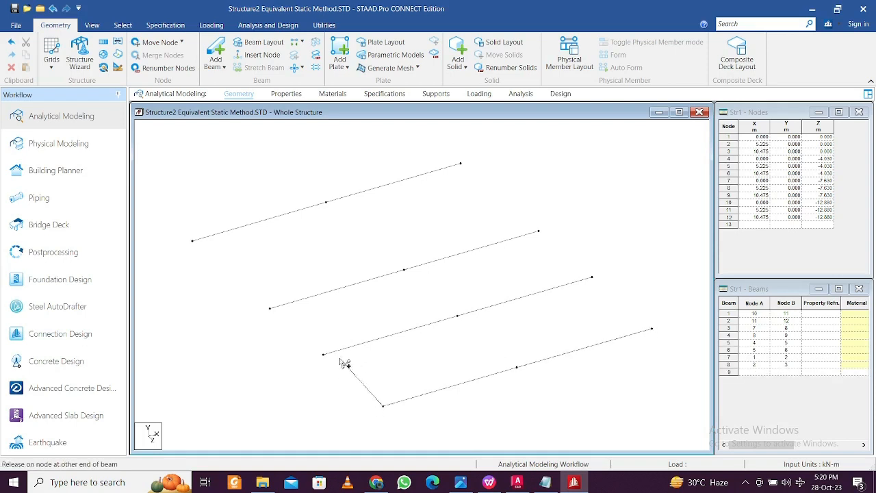
left_click(323, 355)
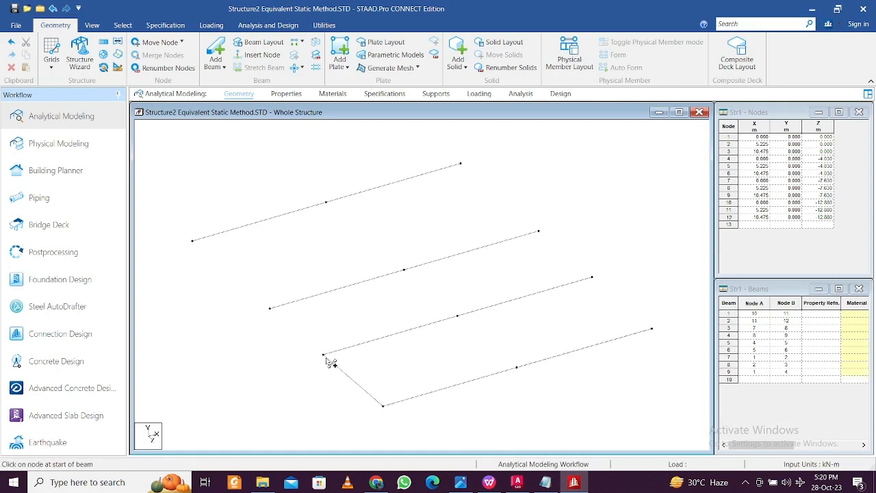
left_click(270, 308)
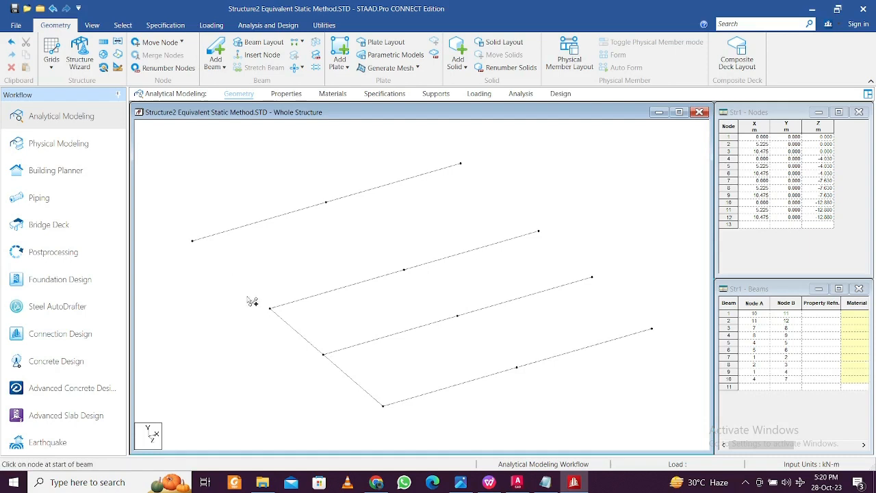
left_click_drag(271, 308, 193, 242)
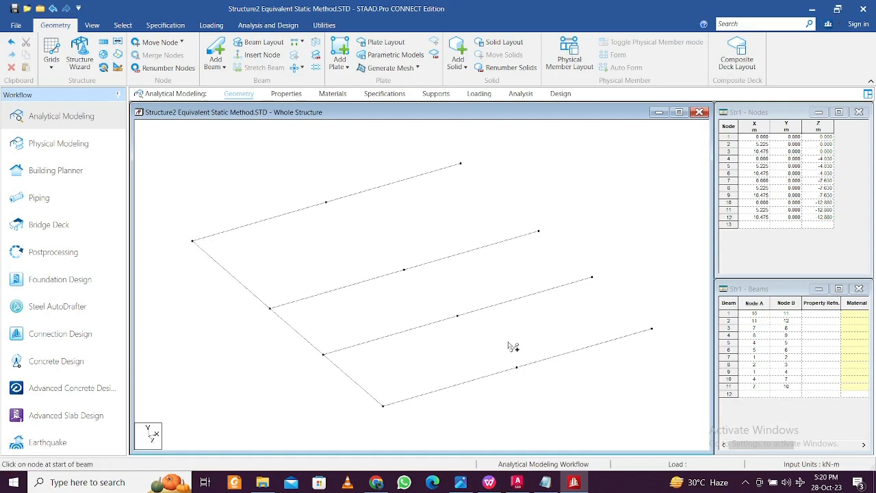
left_click_drag(516, 368, 328, 204)
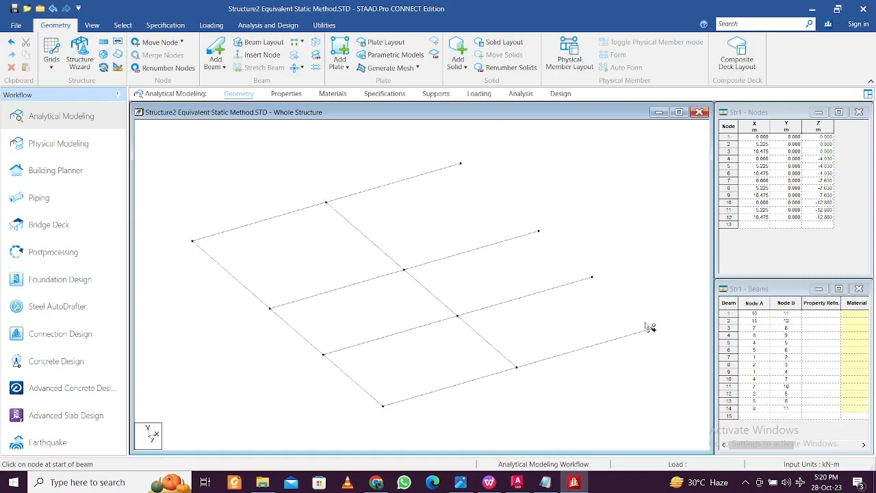
left_click_drag(651, 330, 462, 164)
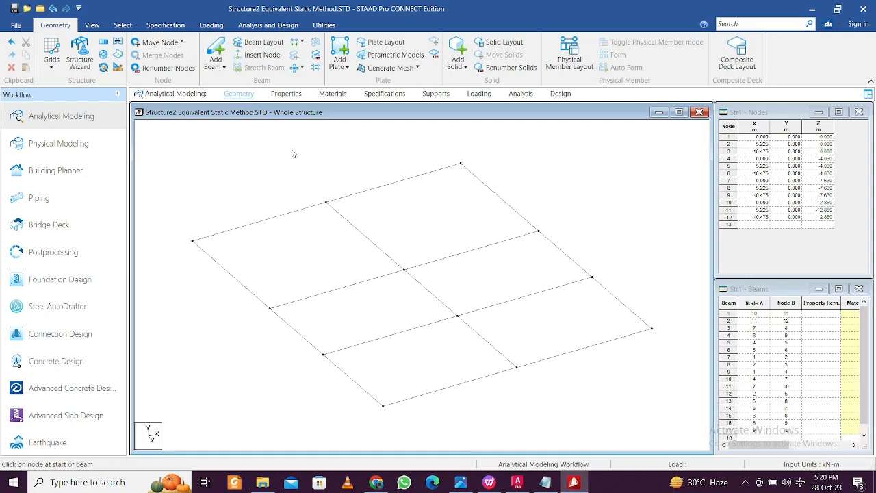
Generate the foundation columns by translationally repeating all 12 nodes once in Y at -2.1 m with linked steps
left_click(123, 24)
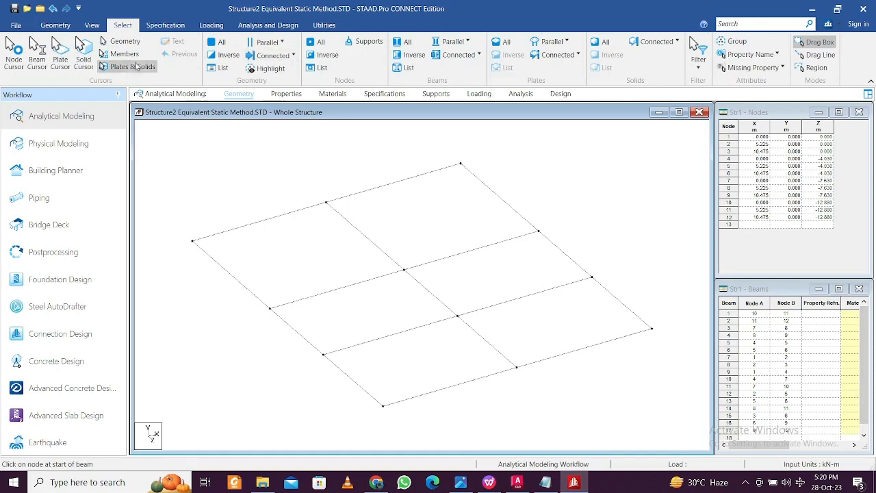
left_click(13, 50)
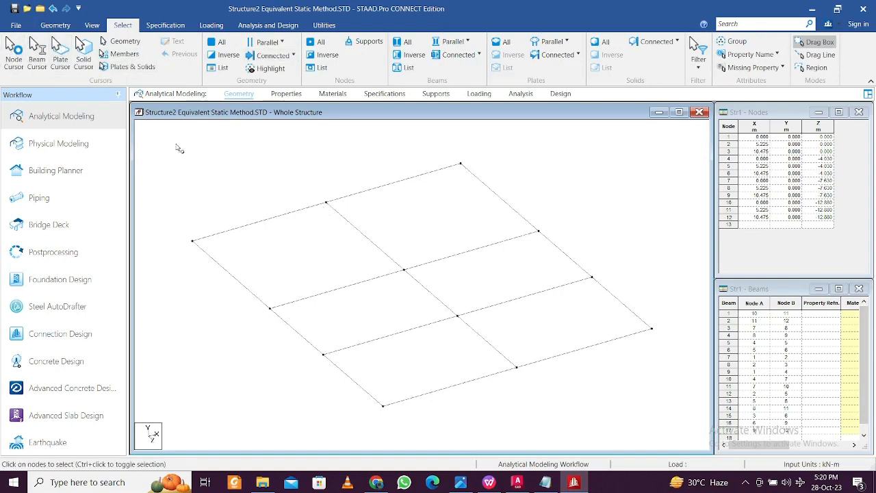
left_click_drag(180, 149, 665, 420)
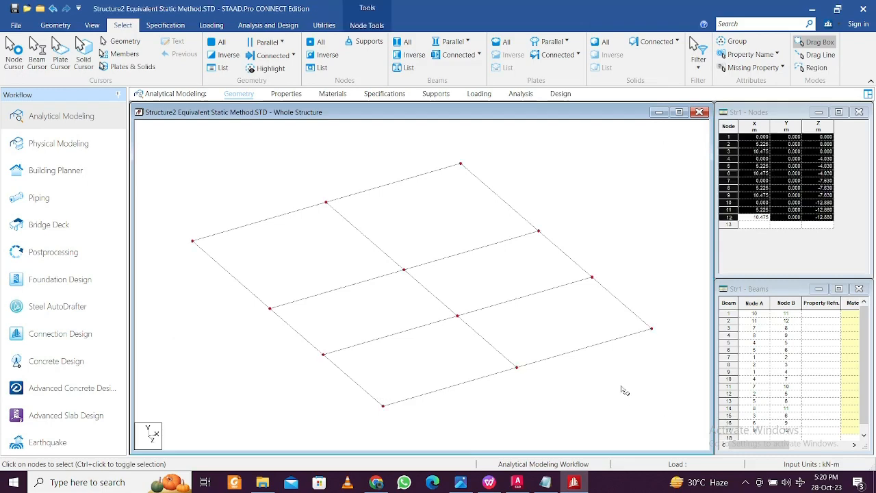
left_click(56, 25)
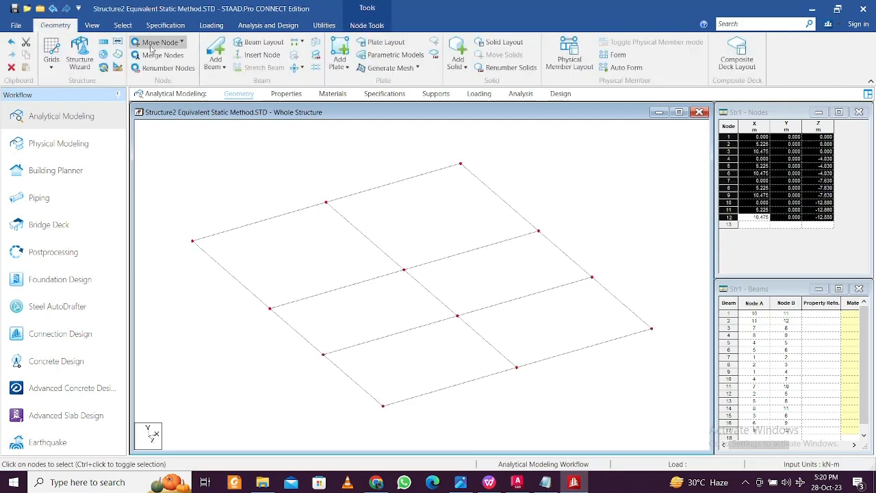
left_click(102, 42)
left_click(377, 335)
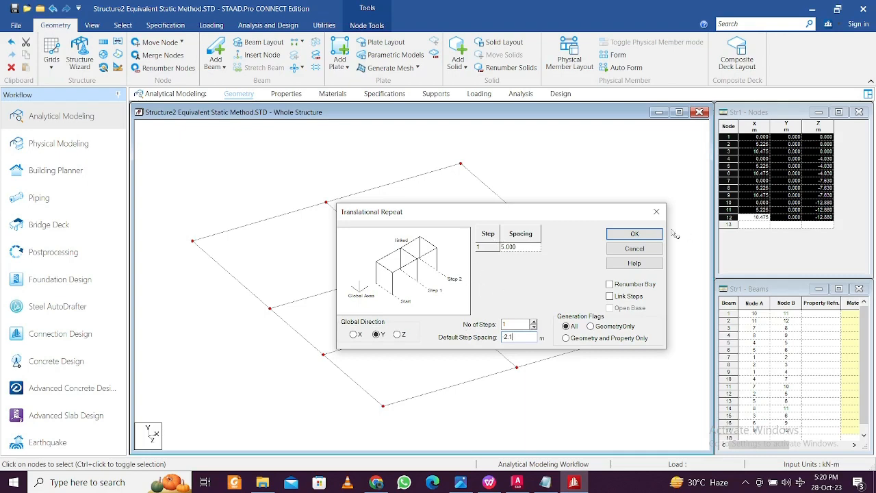
left_click(635, 235)
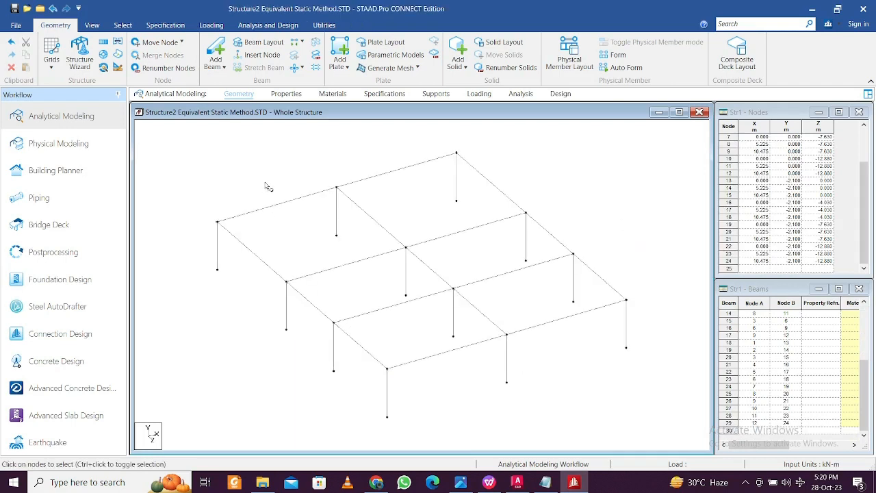
From the front view, repeat all the horizontal beams once in Y at 3 m spacing with linked steps, and clear the selection
left_click(92, 26)
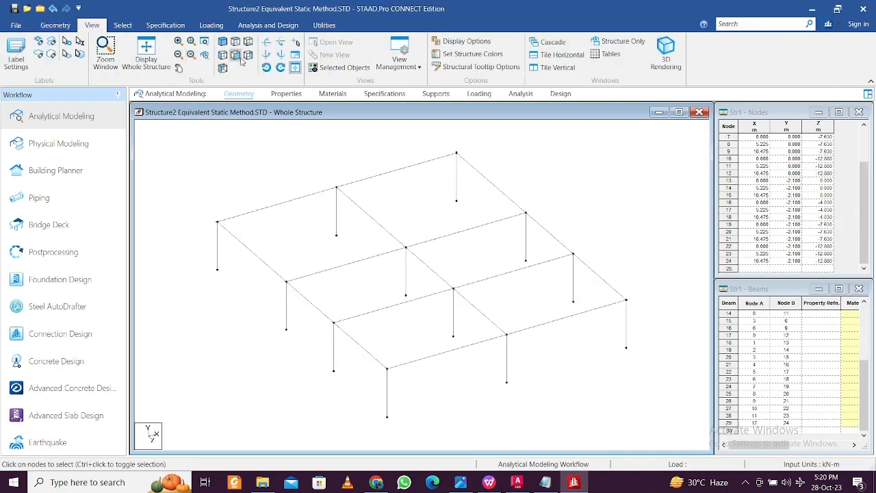
left_click(238, 57)
left_click_drag(176, 216, 656, 252)
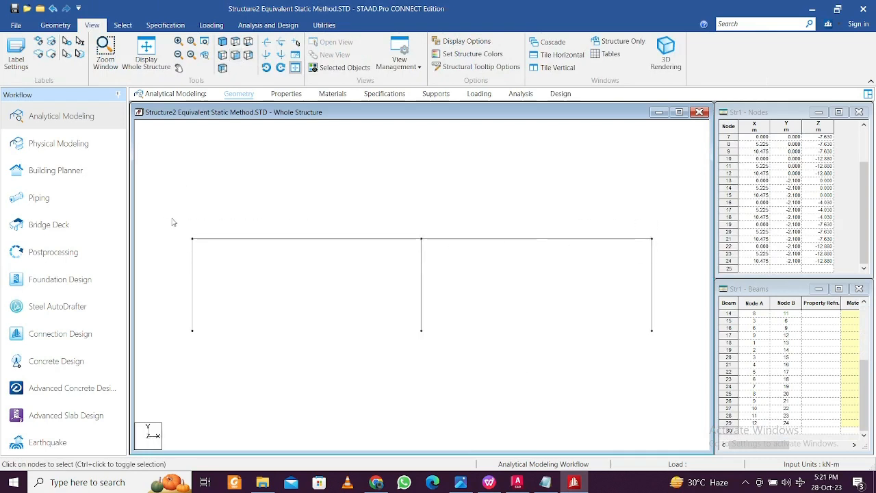
left_click_drag(173, 221, 671, 251)
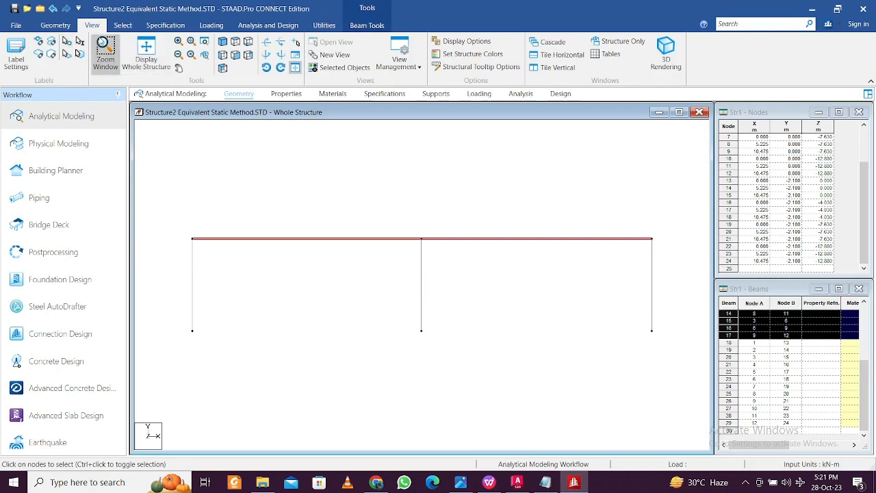
left_click(56, 25)
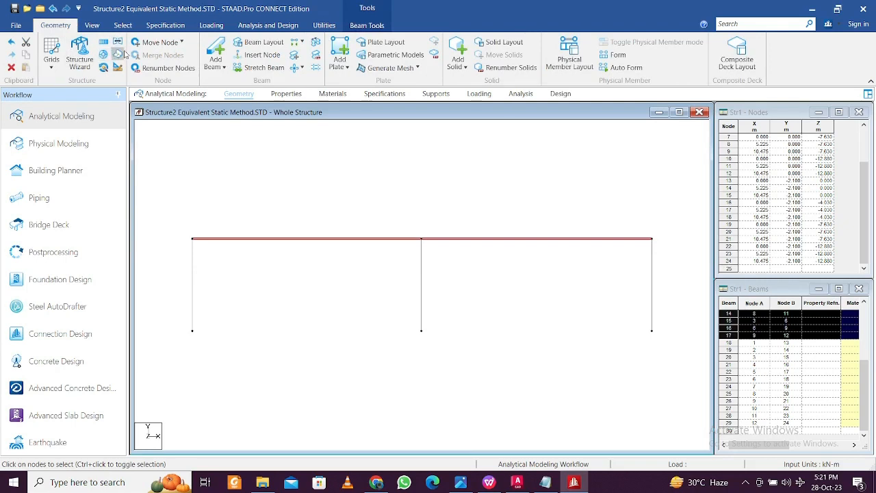
left_click(104, 42)
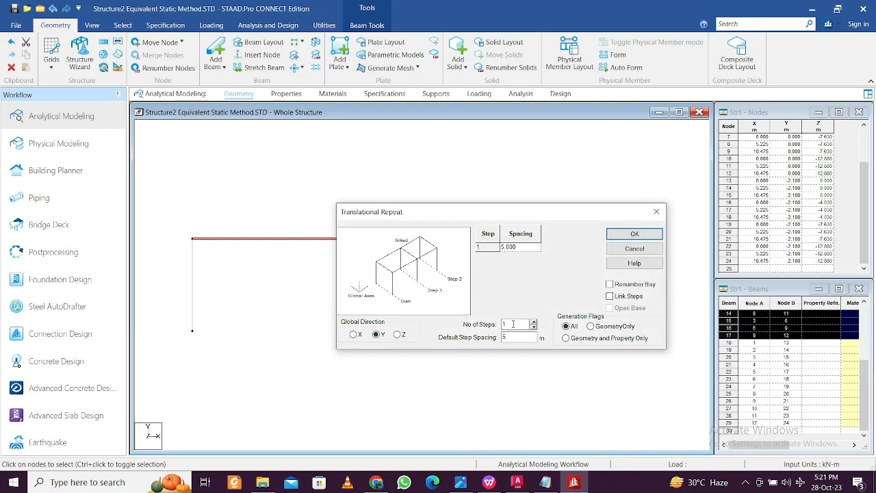
type("3")
left_click(640, 298)
left_click(531, 248)
left_click(635, 236)
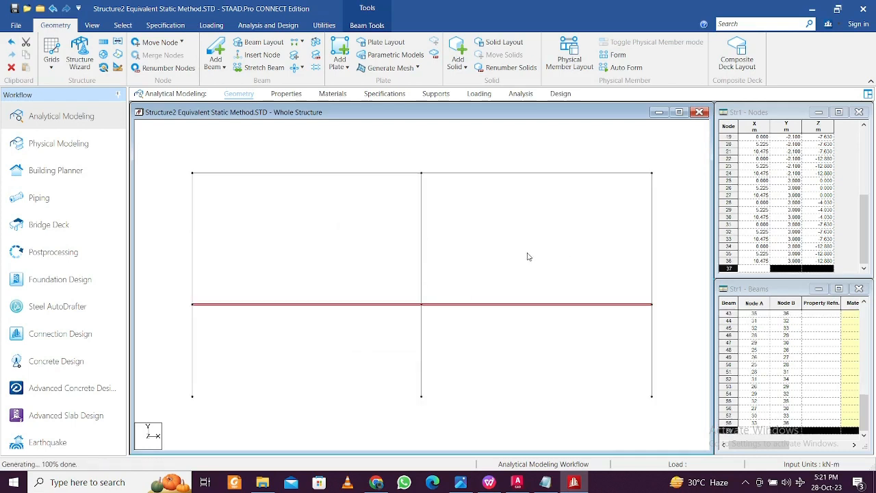
left_click(518, 254)
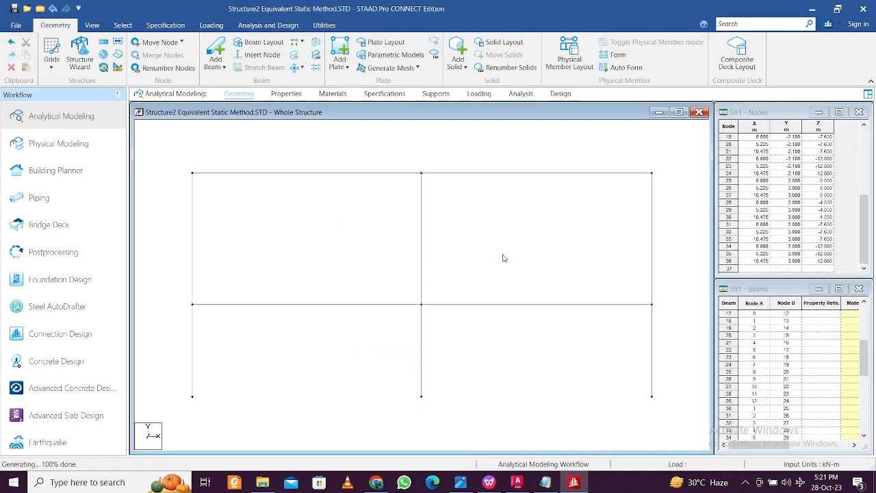
Open the beams of the upper floor level in a new view of their own and show it isometrically
left_click_drag(182, 162, 687, 187)
right_click(557, 212)
mouse_move(602, 296)
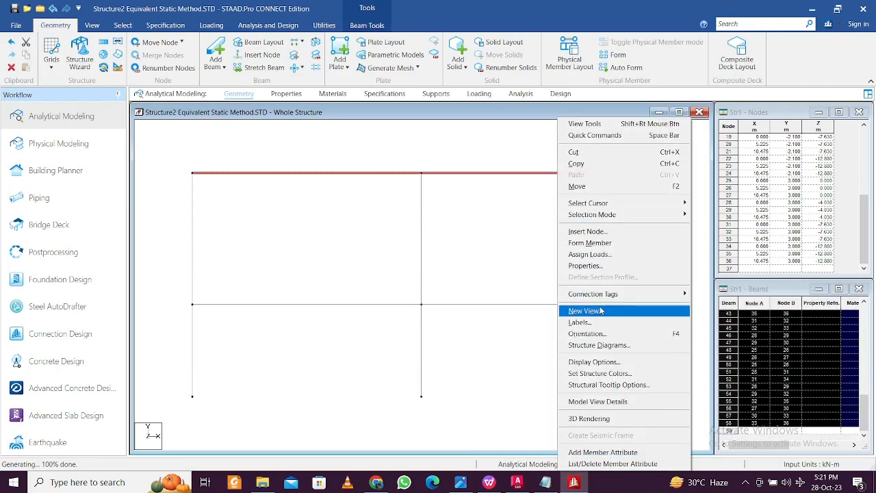
left_click(600, 311)
left_click(570, 267)
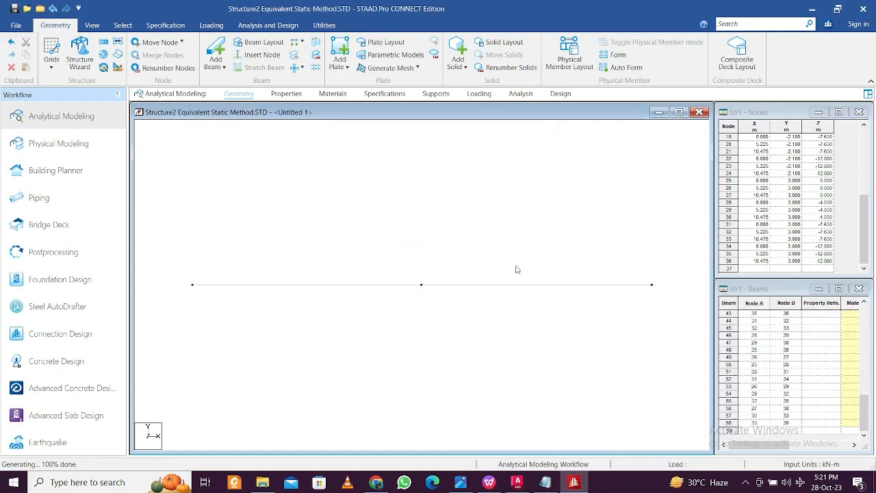
left_click(92, 25)
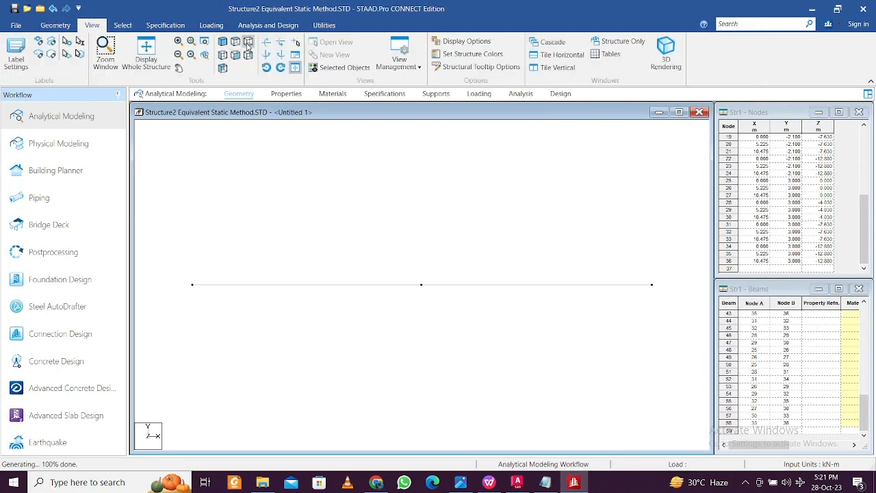
left_click(223, 43)
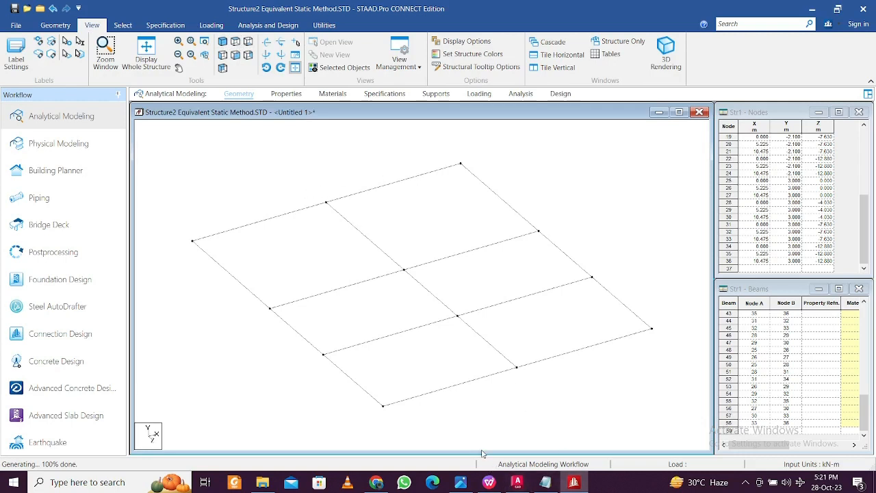
middle_click_drag(492, 358, 507, 381)
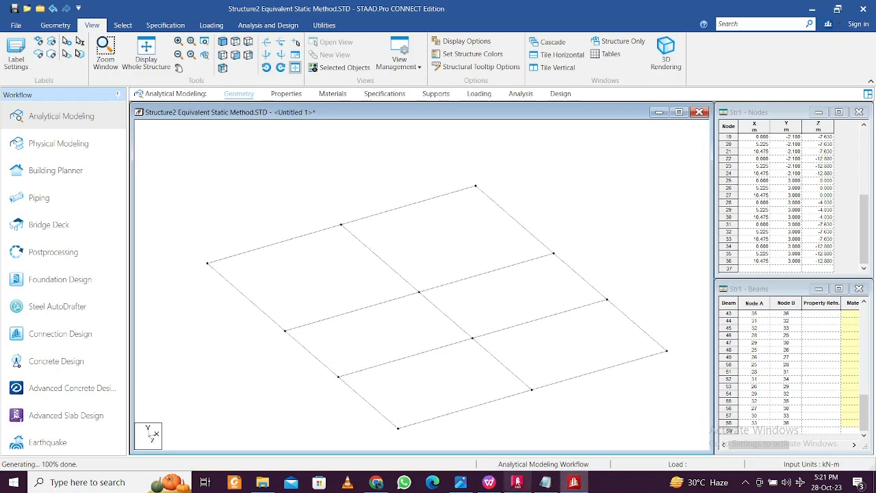
Examine the gf.jpg floor plan for the coordinates of the points on the Z -14.23 line, and return to the STAAD.Pro model
left_click(461, 482)
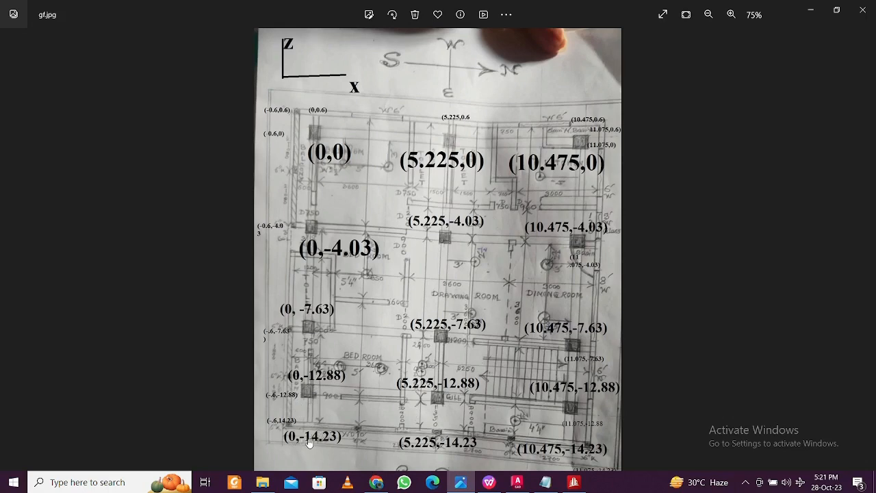
scroll(301, 440, "up", 3, "ctrl")
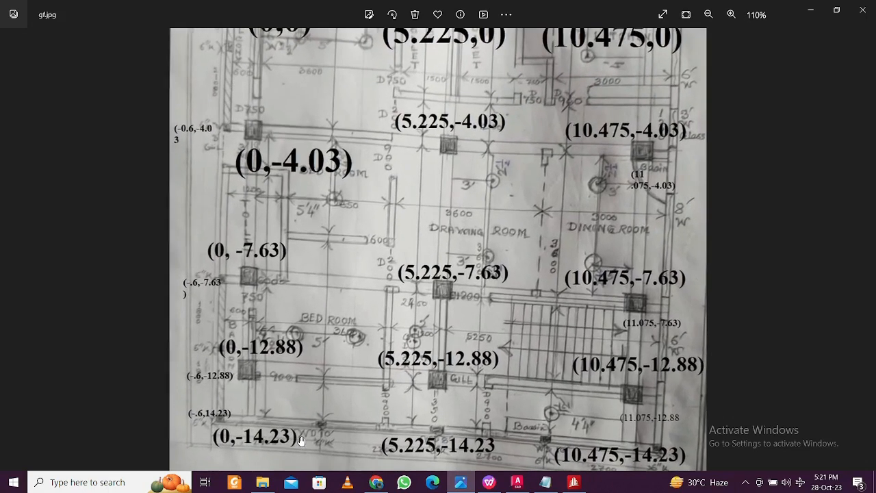
scroll(301, 440, "down", 2, "ctrl")
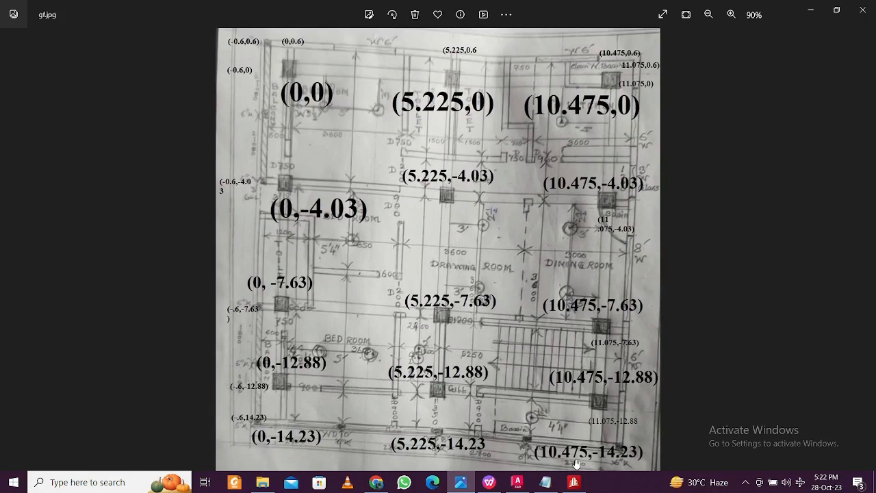
left_click(573, 482)
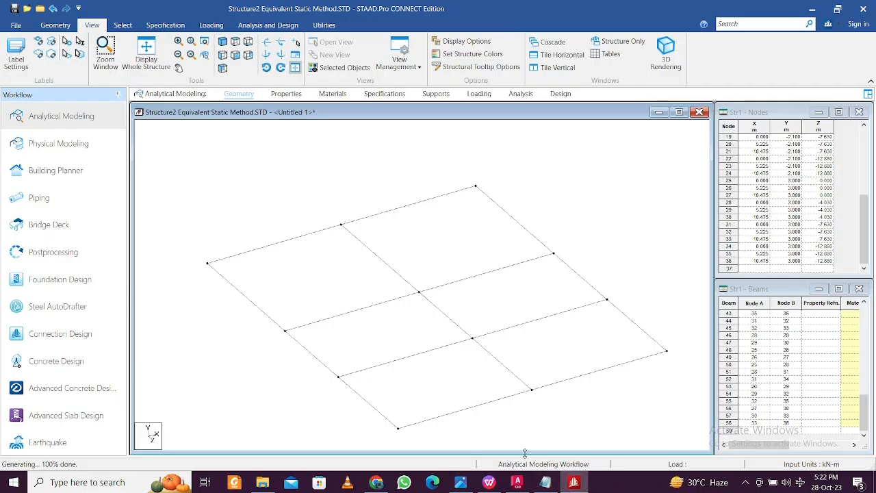
middle_click_drag(510, 416, 473, 383)
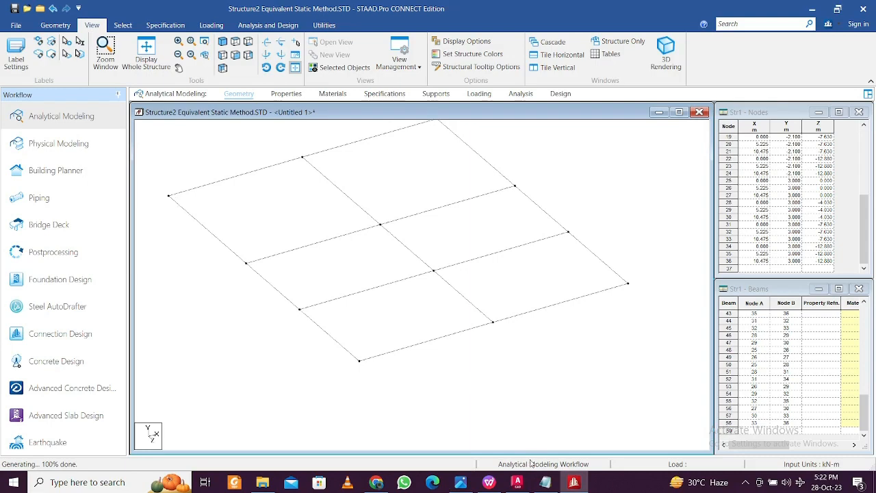
Locate the worksheet rows for the points at Z -14.23, and check the next free node number in the STAAD.Pro nodes table
left_click(489, 483)
left_click(479, 347)
key("Escape")
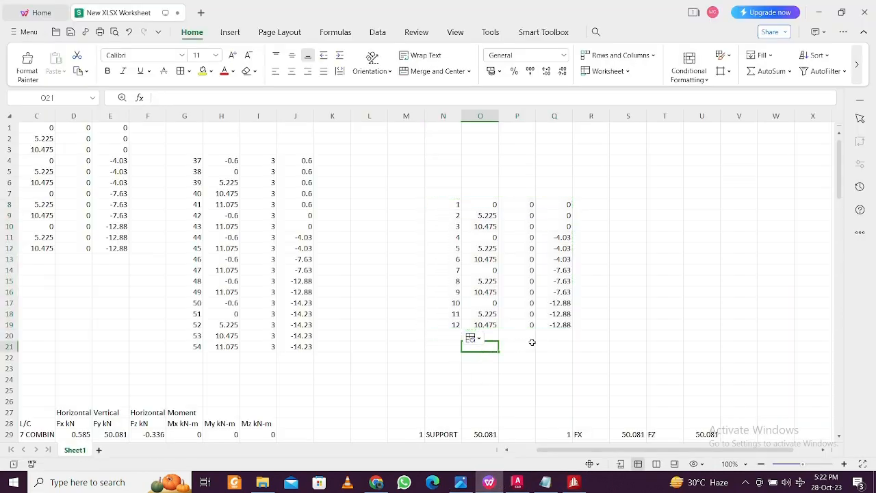
left_click(535, 326)
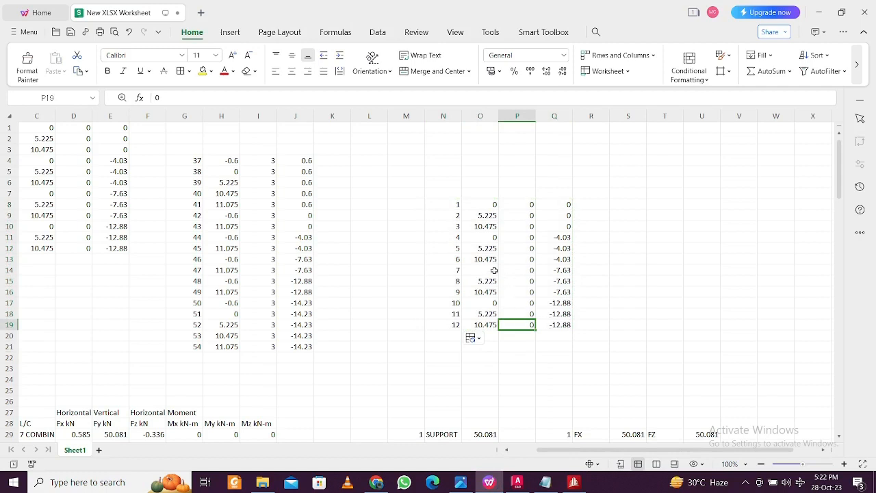
left_click_drag(494, 270, 497, 293)
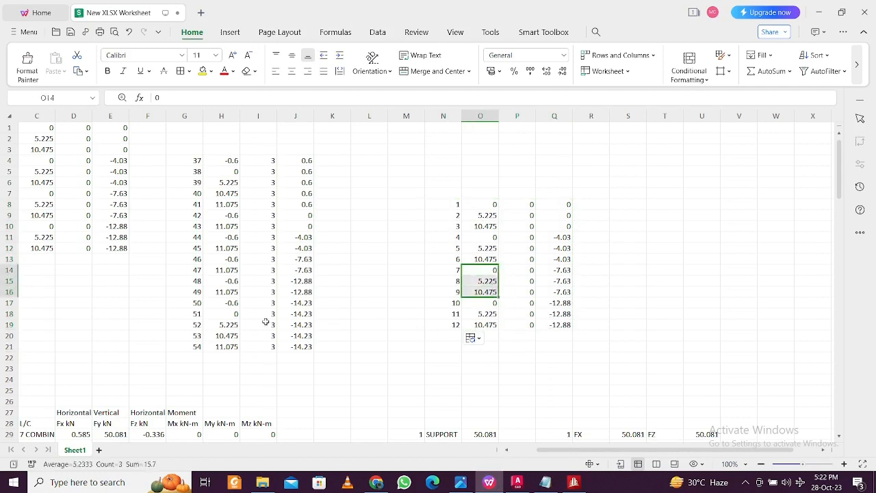
left_click_drag(233, 328, 282, 350)
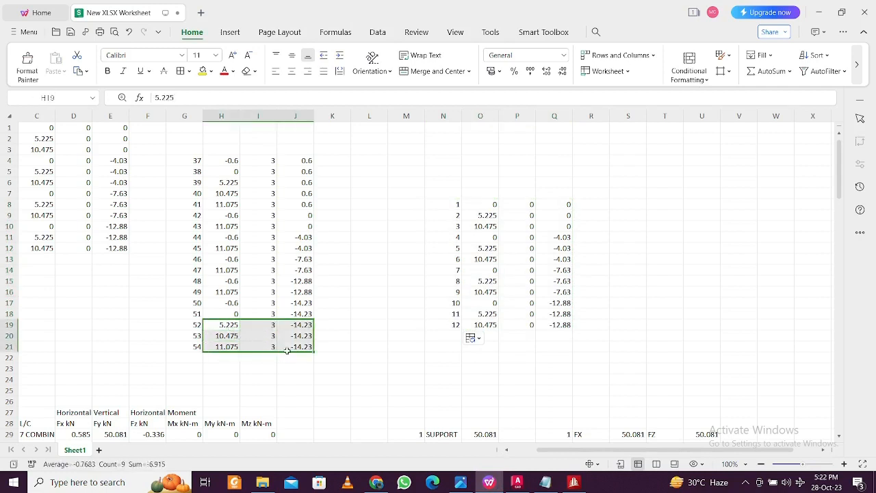
left_click(186, 325)
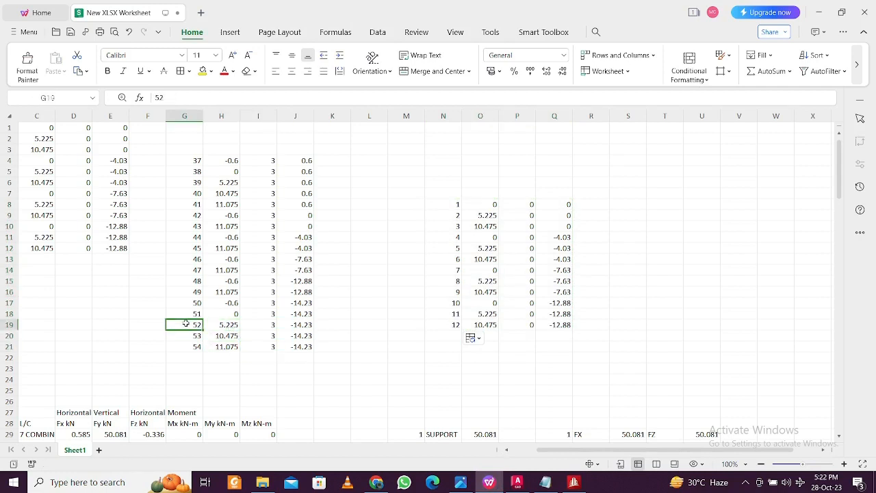
left_click(575, 483)
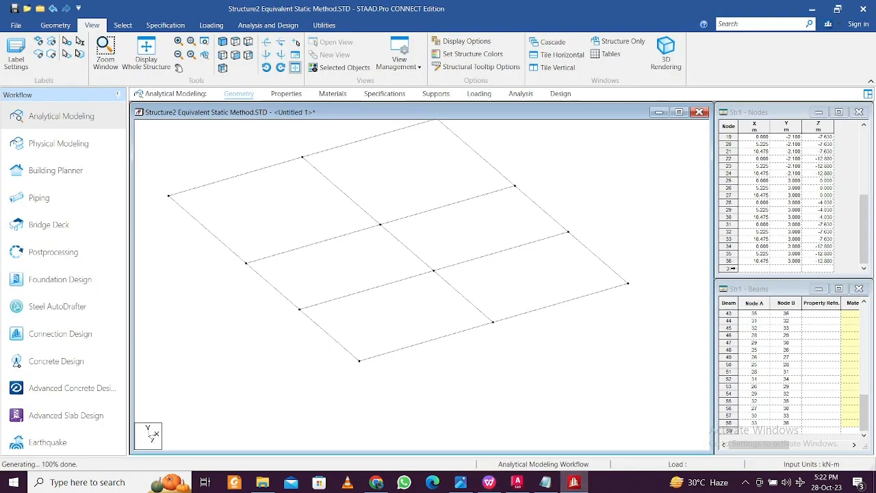
left_click(576, 479)
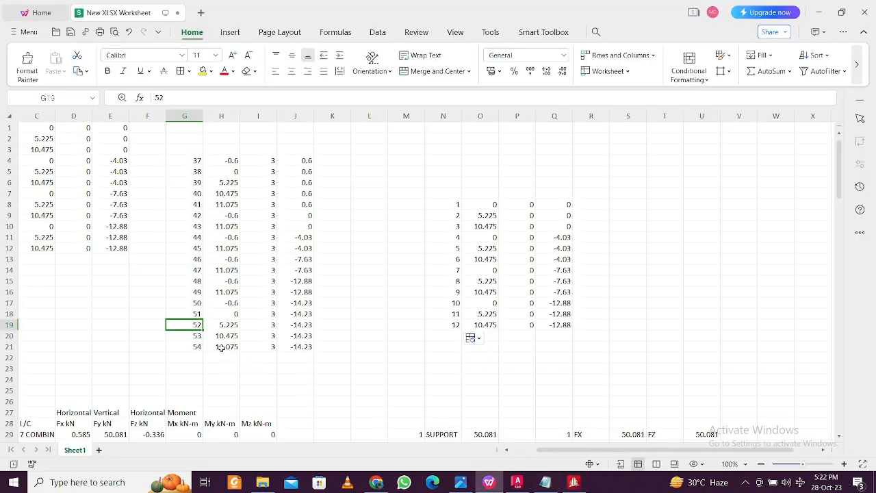
Renumber the last three worksheet rows at Z -14.23 as nodes 37 to 39 and copy their numbers and coordinates
type("37")
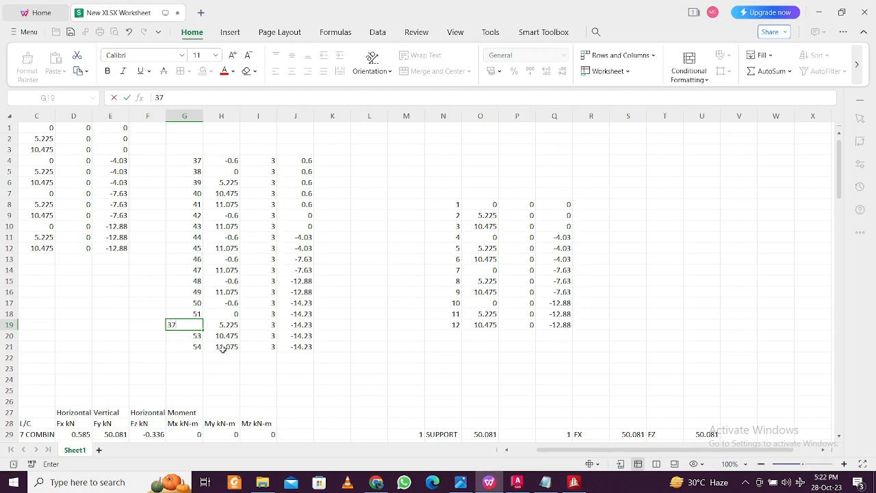
left_click(244, 372)
left_click(190, 318)
left_click(194, 324)
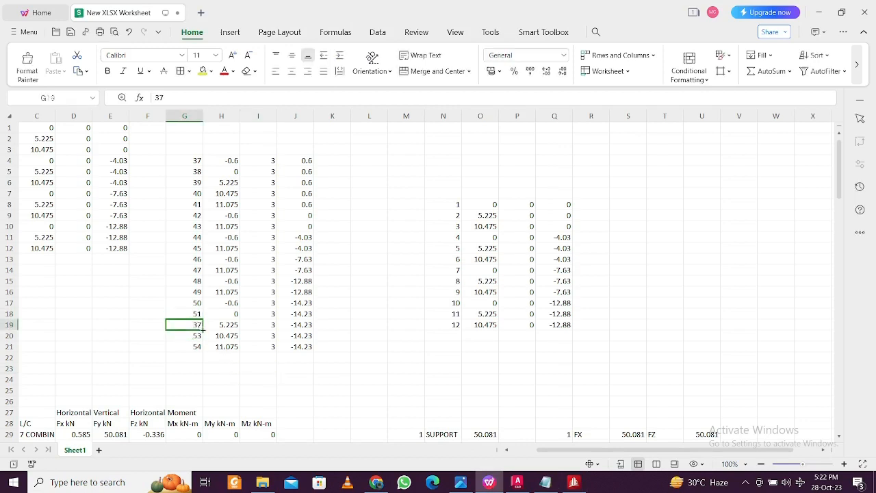
left_click_drag(203, 330, 304, 347)
key("ctrl+c")
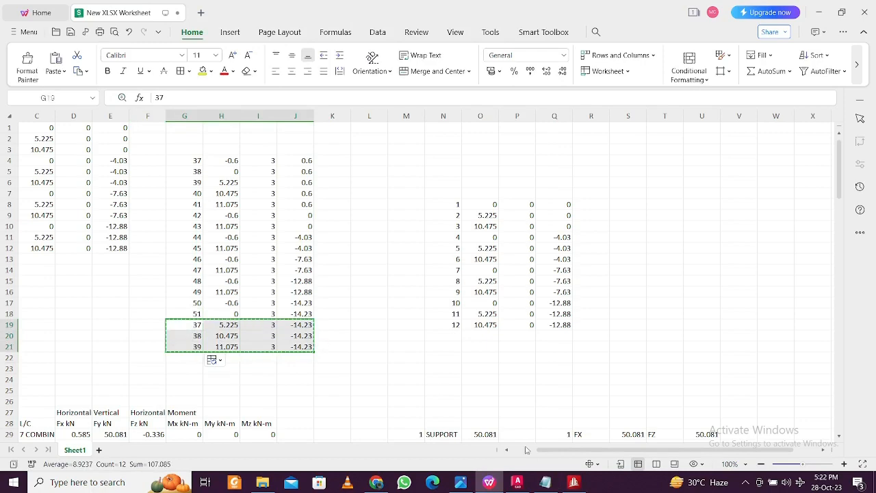
Paste the three copied rows into the STAAD.Pro nodes table starting at node 37, accepting the default column mapping
left_click(575, 483)
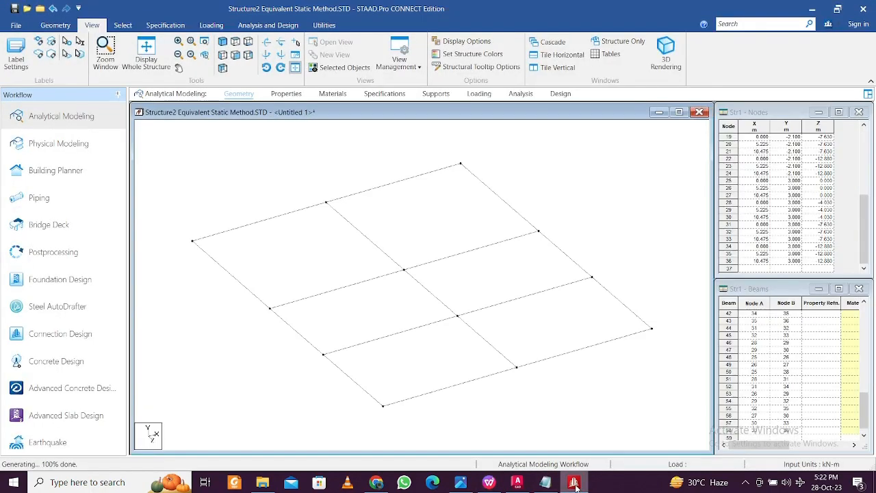
left_click(729, 268)
key("ctrl+v")
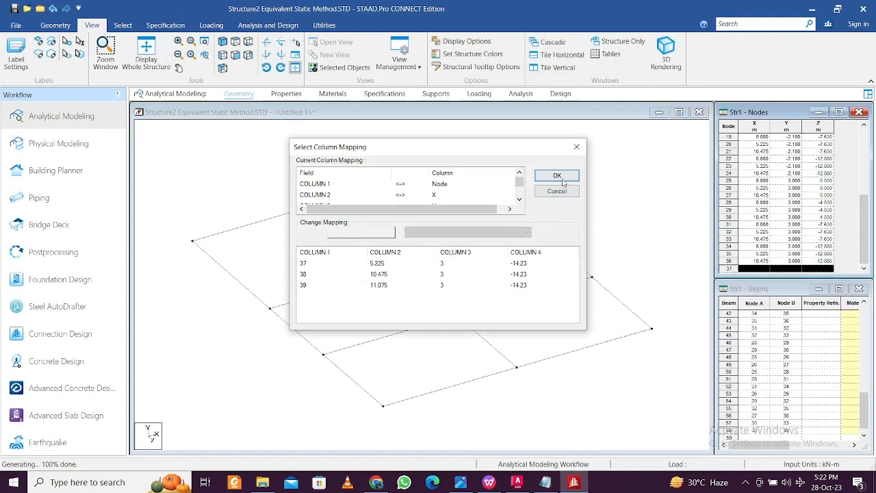
left_click(557, 175)
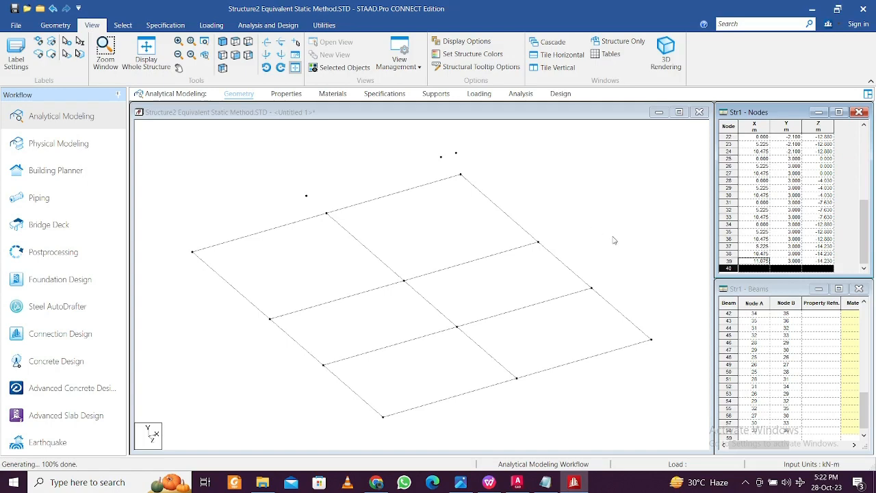
Check the pasted coordinates against the worksheet and set the X coordinate of node 39 to 0
left_click(578, 482)
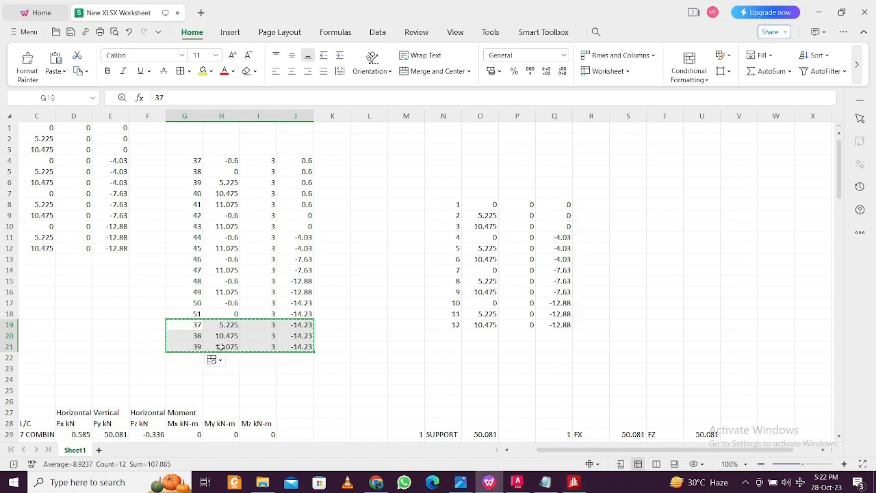
left_click(575, 483)
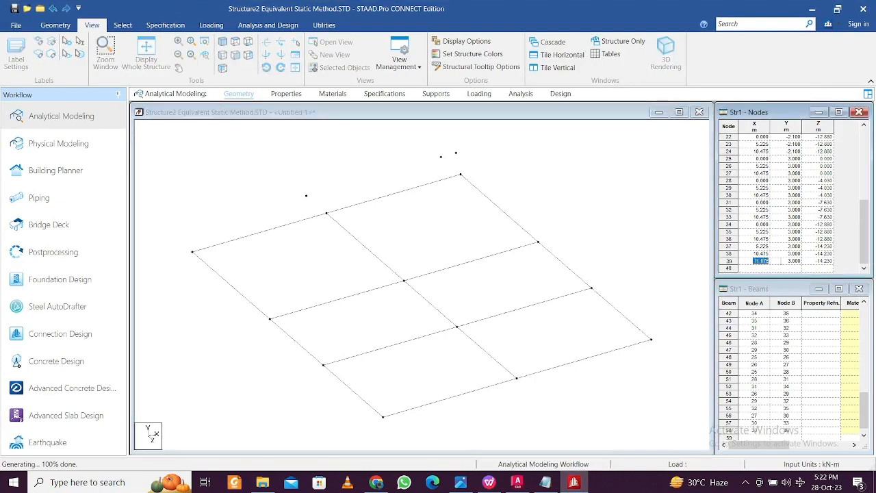
left_click(658, 267)
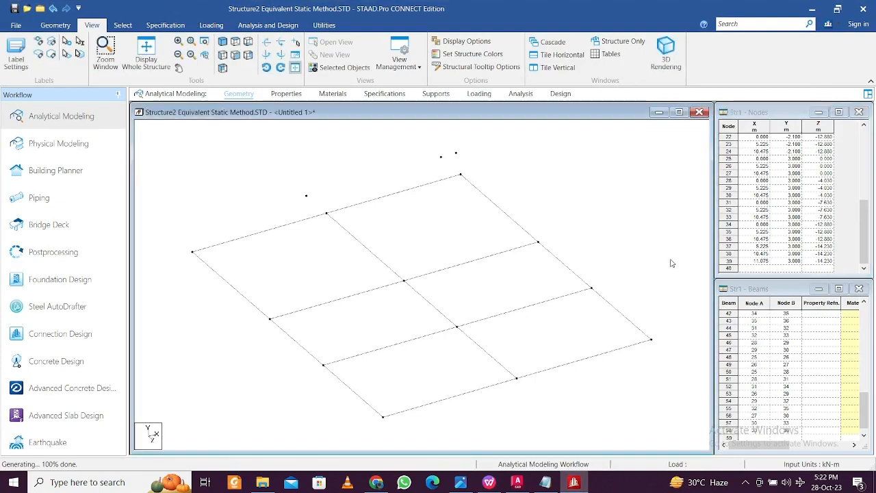
left_click(757, 226)
left_click(756, 263)
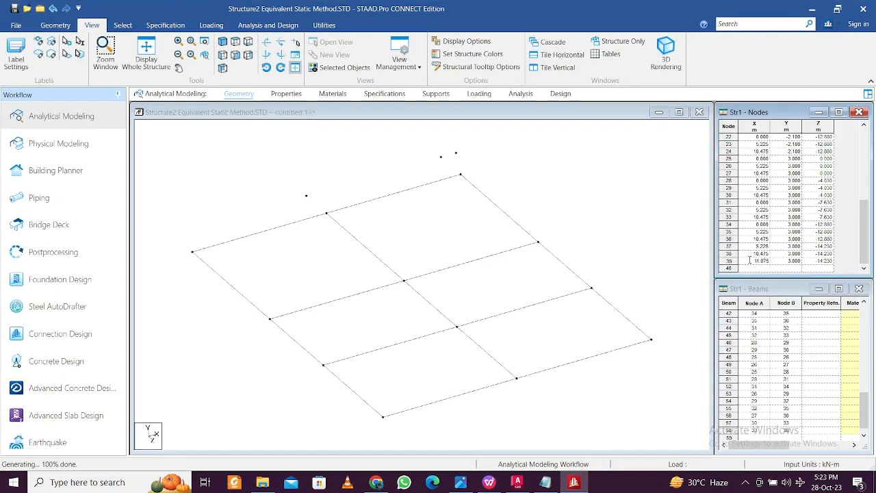
type("0")
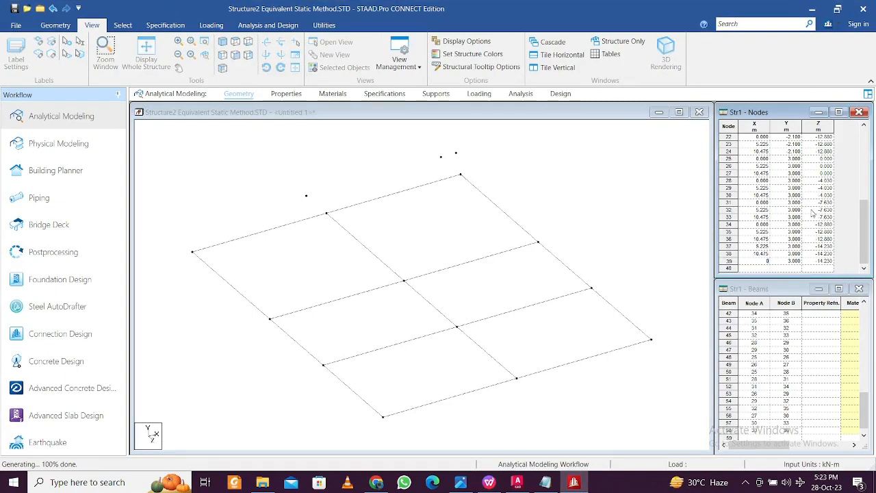
left_click(812, 212)
left_click(478, 193)
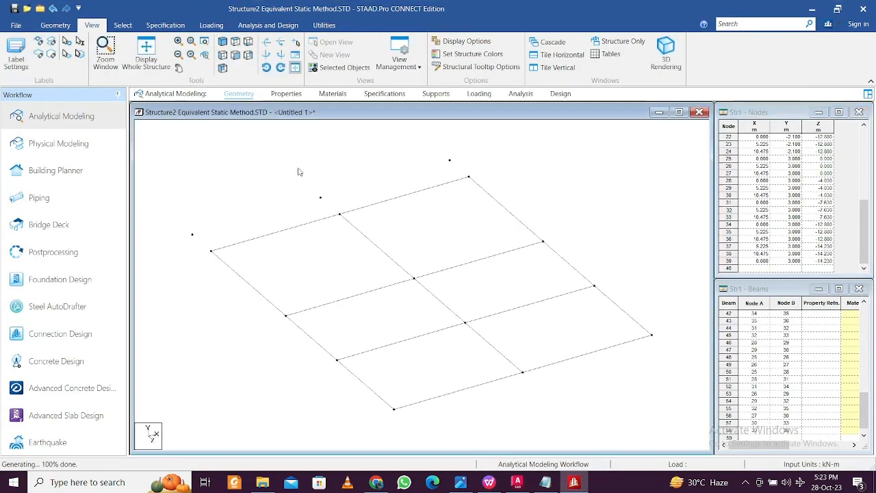
Add beams joining nodes 34-39, 35-37 and 36-38, and edge beams along 39-37-38
left_click(56, 25)
left_click(208, 55)
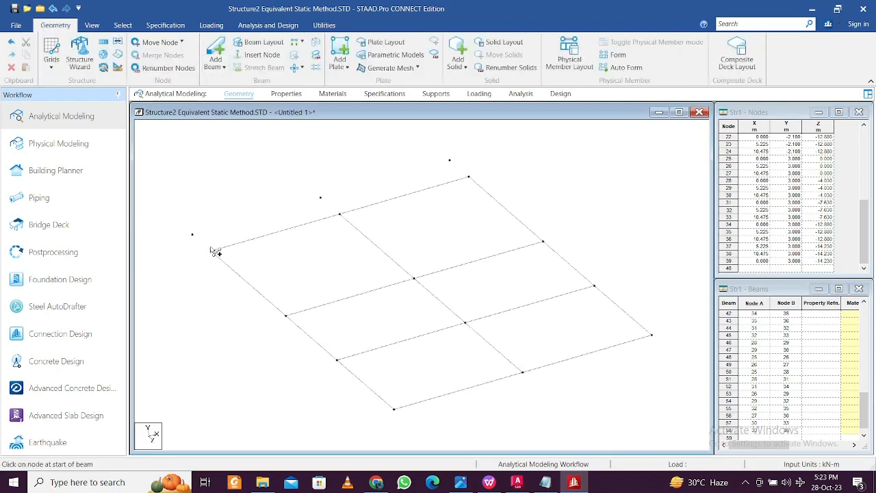
left_click_drag(212, 251, 193, 235)
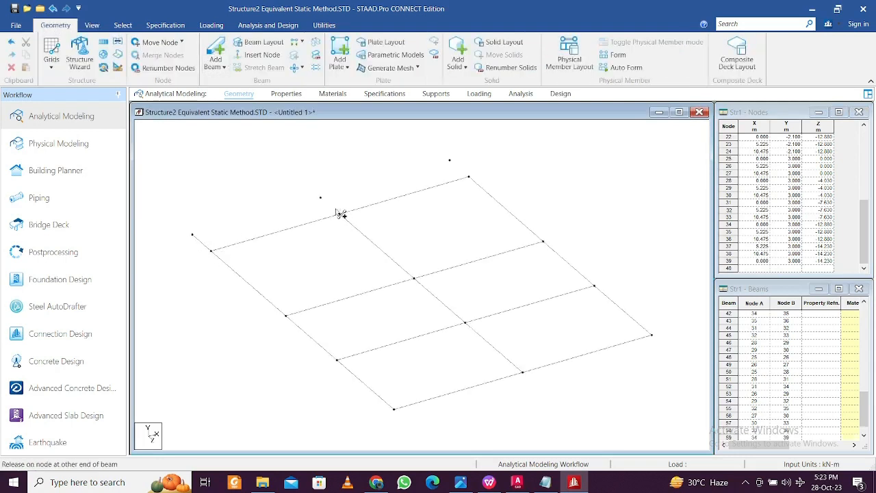
left_click_drag(471, 178, 450, 161)
mouse_move(194, 236)
left_mouse_down()
mouse_move(450, 170)
mouse_move(449, 162)
left_mouse_up()
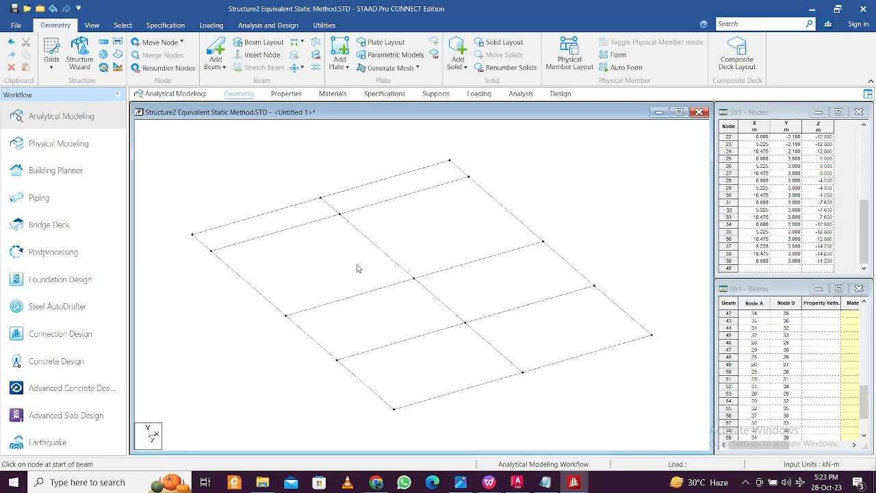
Display the whole structure, select all beams of the top floor level from the front view, and return to the isometric view
left_click(92, 25)
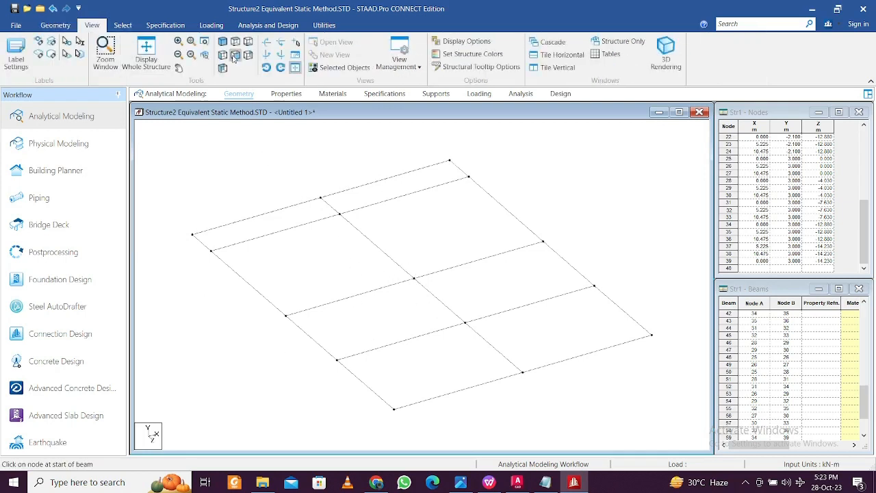
left_click(146, 53)
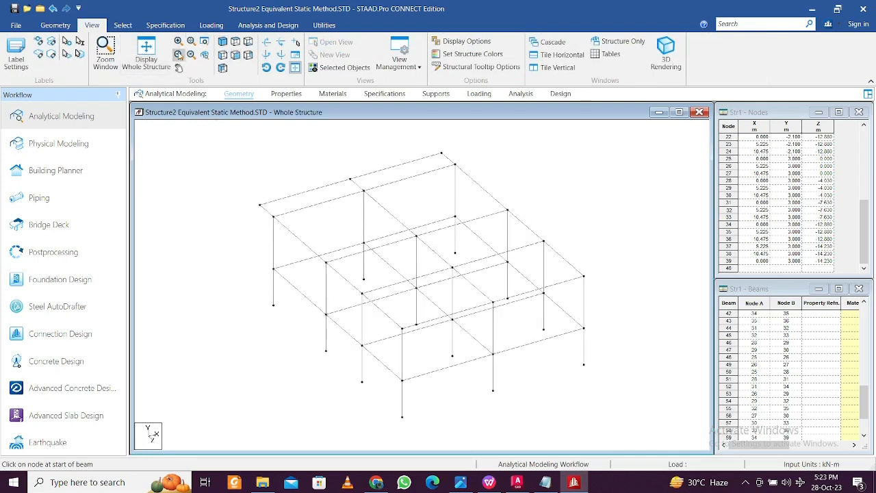
left_click(234, 54)
left_click_drag(173, 159, 680, 211)
left_click(222, 42)
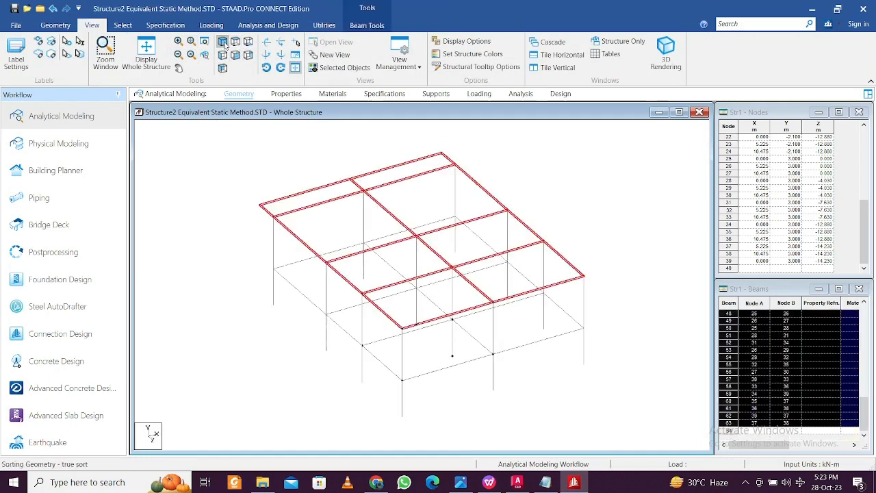
scroll(247, 190, "down", 1)
middle_click_drag(247, 190, 227, 213)
middle_click_drag(283, 200, 259, 201)
Translationally repeat the selected floor beams once in Y at 2 m spacing with linked steps
left_click(61, 25)
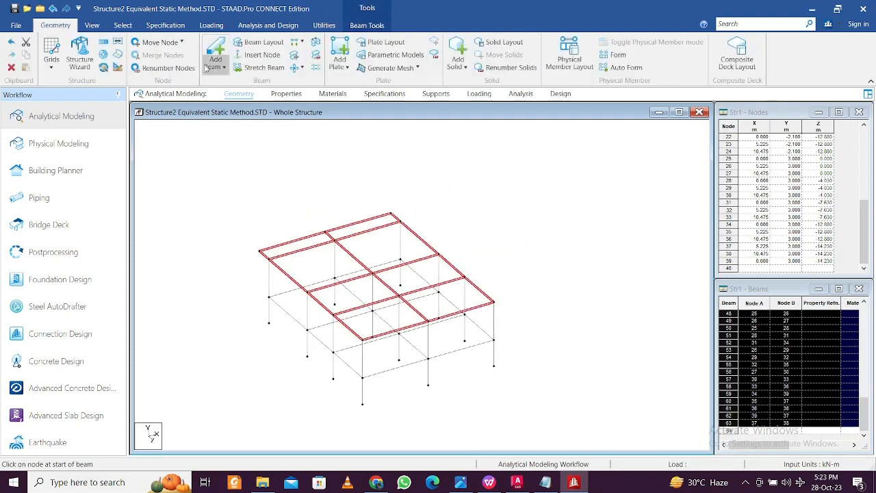
left_click(104, 43)
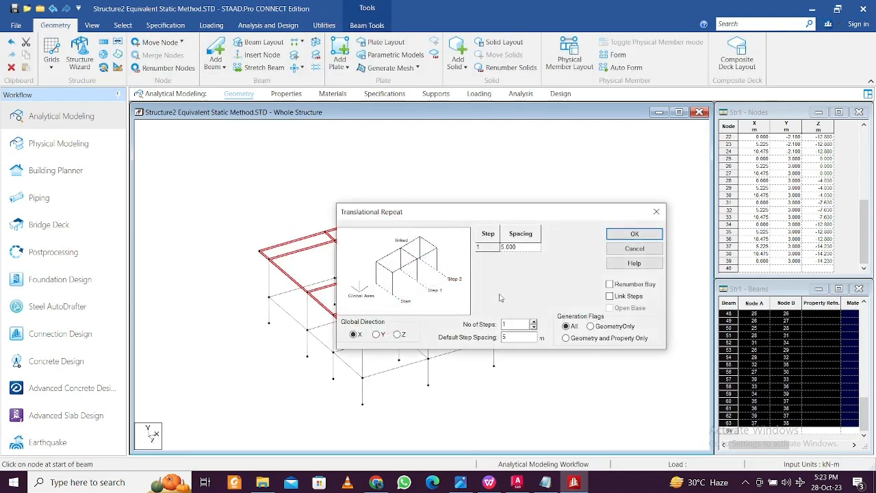
left_click(378, 334)
double_click(518, 335)
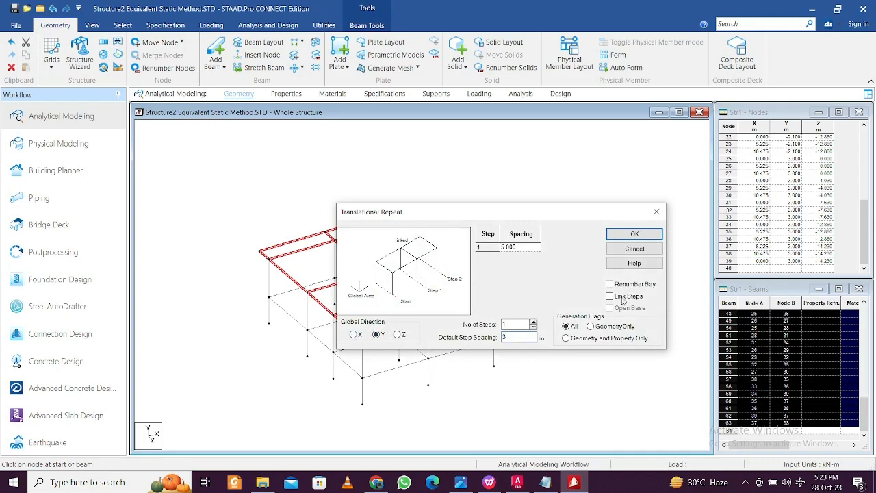
type("2")
left_click(610, 295)
left_click(635, 234)
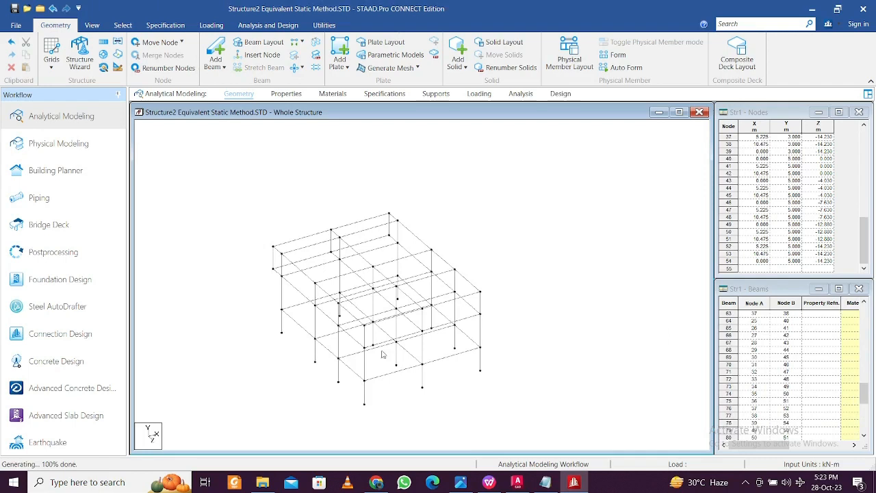
scroll(354, 371, "up", 1)
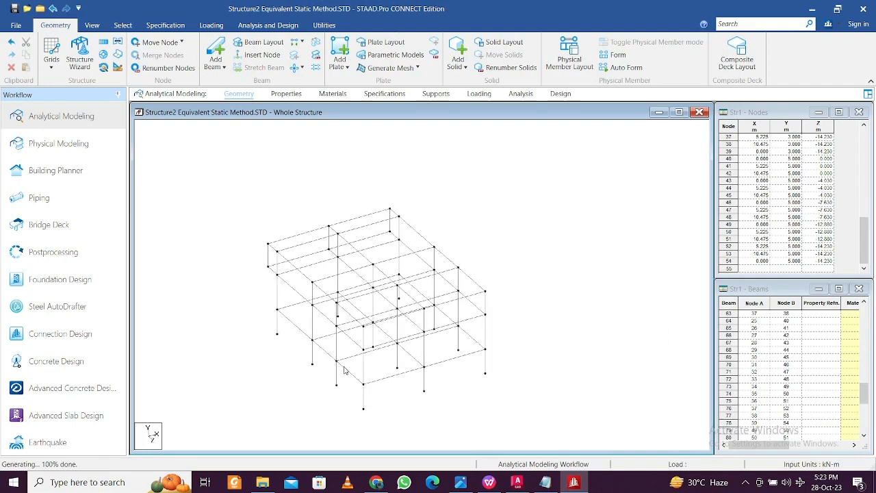
Undo the last translational repeat and select all columns and beams of the upper storey from the front view
key("ctrl+z")
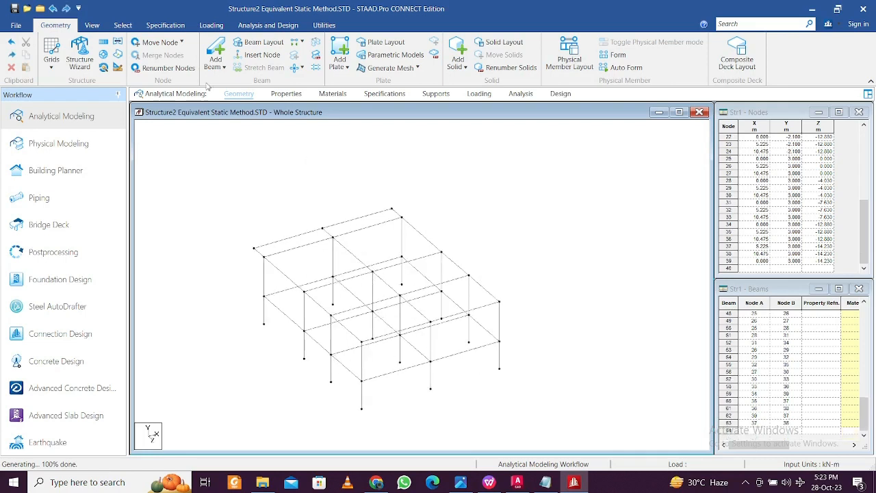
left_click(92, 26)
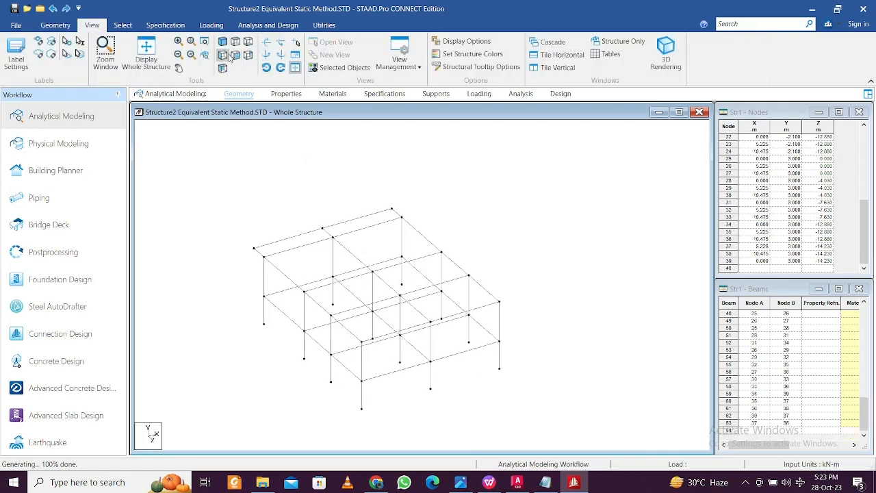
left_click(230, 57)
left_click_drag(623, 230, 146, 170)
key("Delete")
left_click_drag(644, 293, 162, 171)
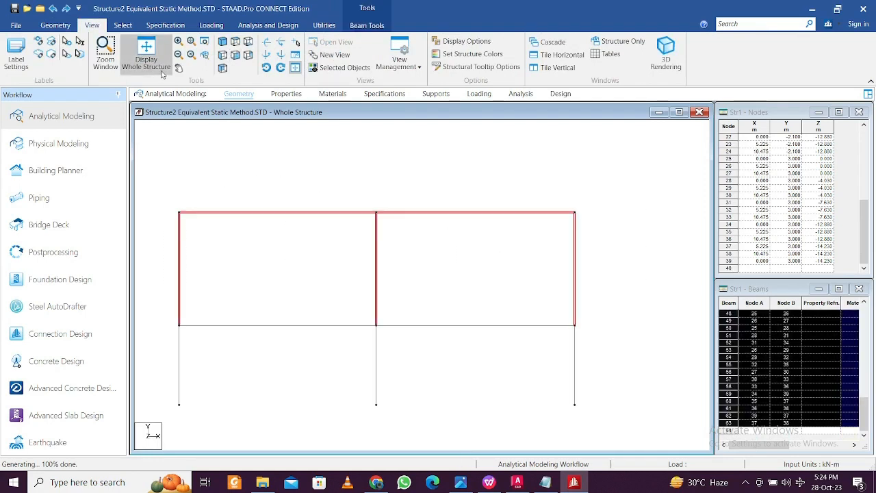
Translationally repeat the selected storey two steps in the Y direction at 3 m spacing, clear the selection and return to the isometric view
left_click(56, 25)
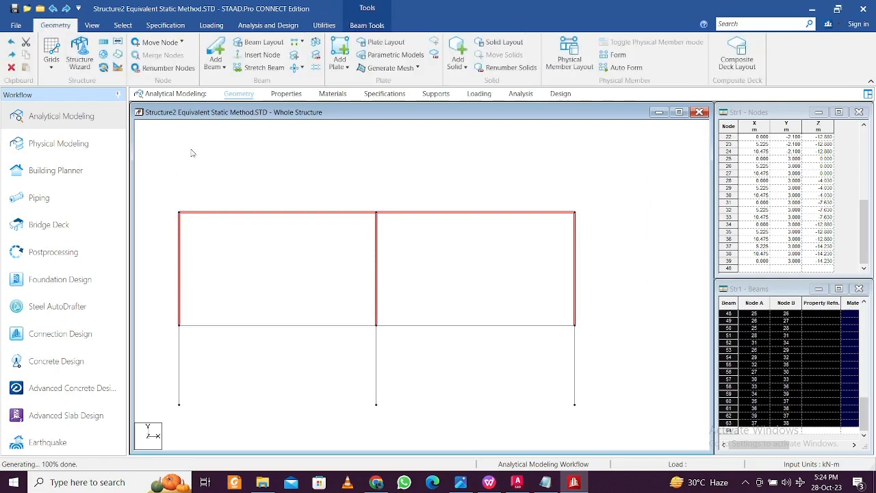
left_click(106, 44)
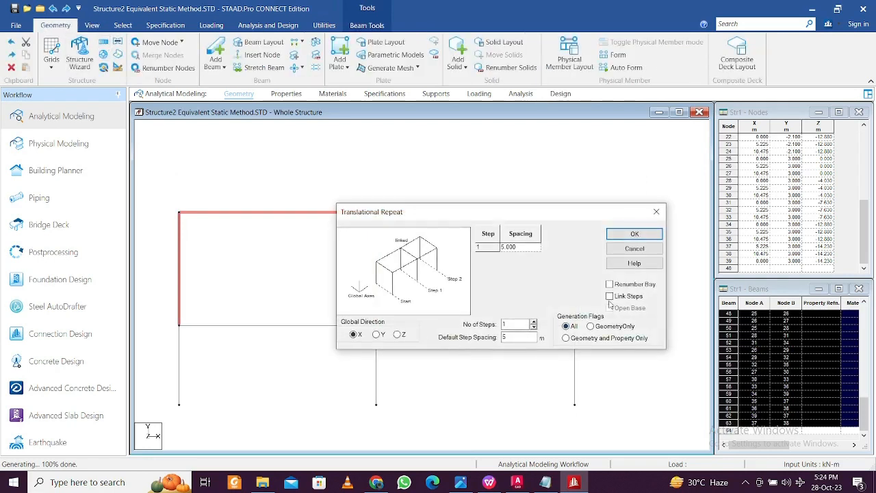
left_click(376, 334)
type("3")
left_click_drag(527, 324, 471, 320)
type("2")
left_click(635, 234)
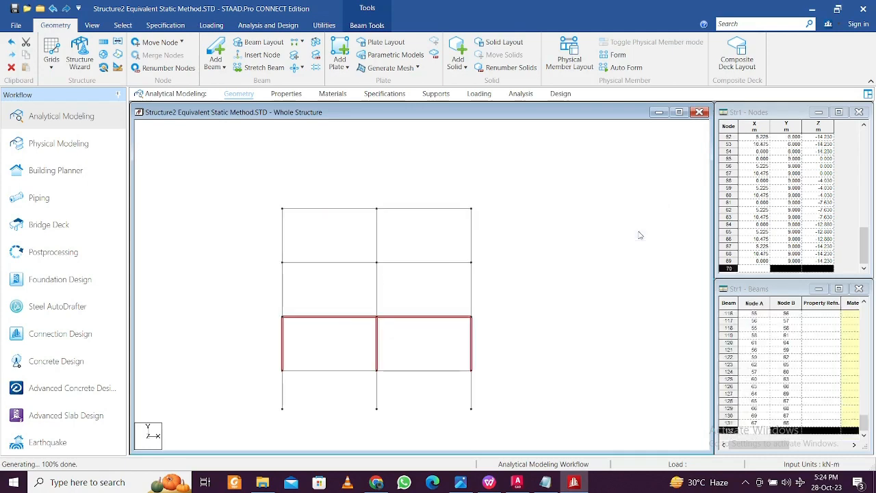
left_click(523, 248)
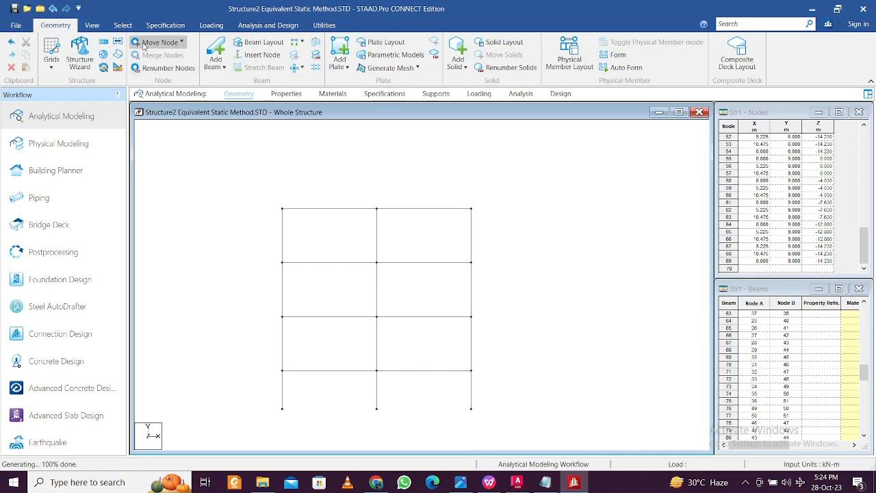
left_click(92, 25)
left_click(223, 42)
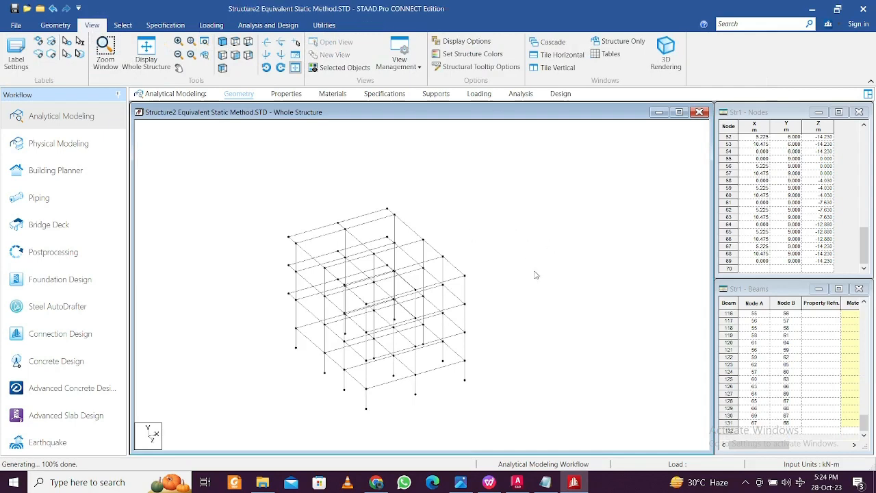
Define a rectangular concrete section property with YD 0.3 m and ZD 0.3 m
left_click(286, 94)
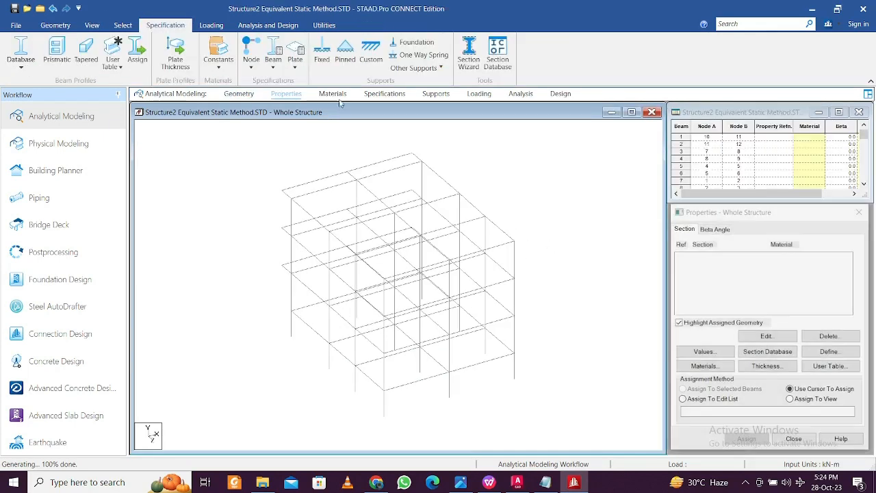
left_click(826, 351)
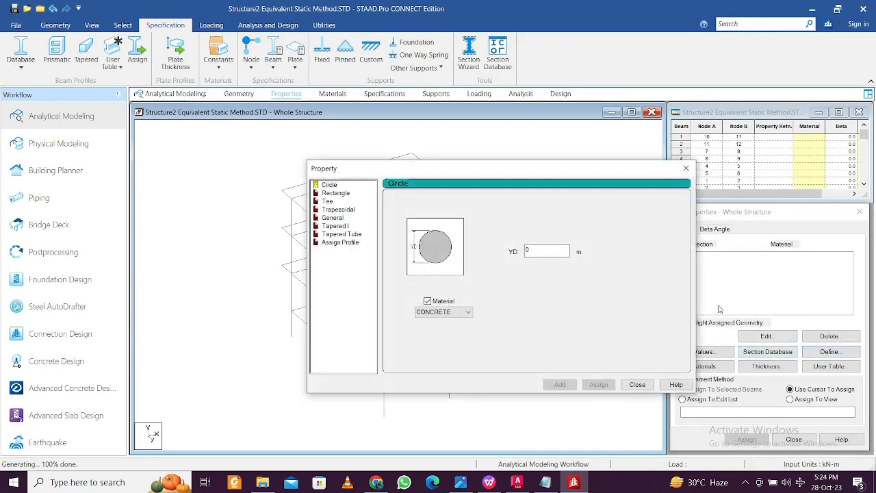
left_click(335, 193)
left_click(548, 245)
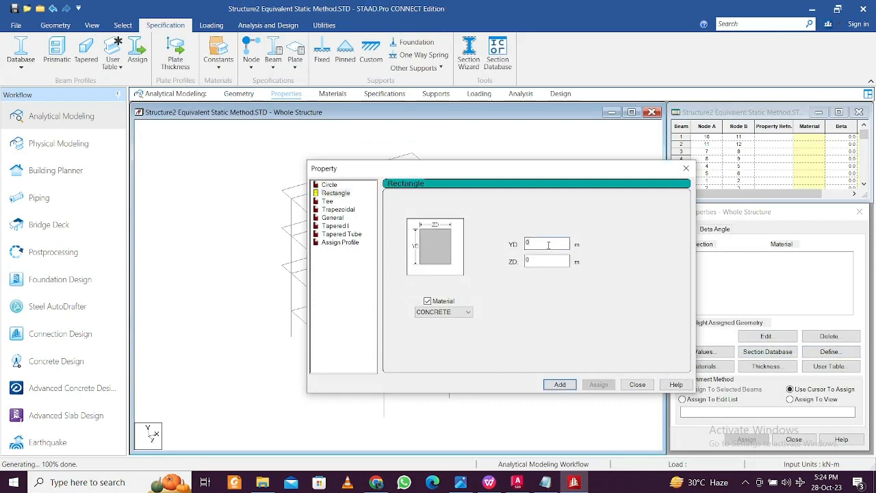
type(".3.3")
left_click(567, 384)
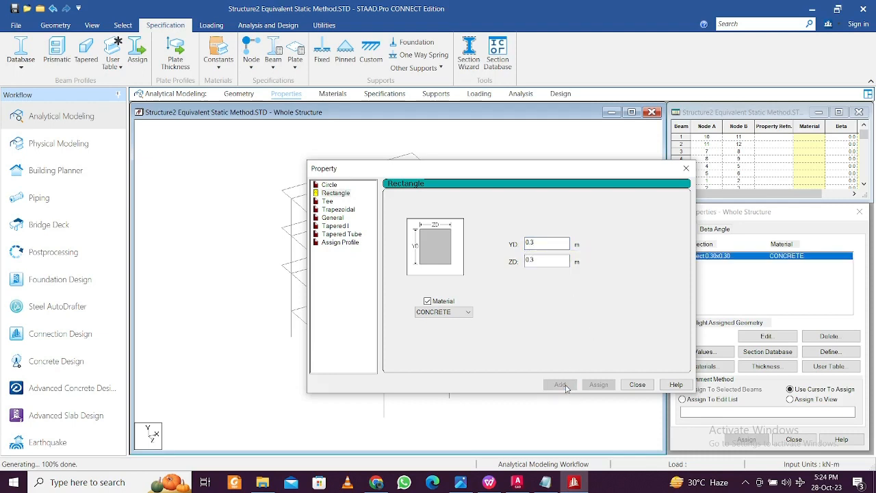
Define two more rectangular concrete sections, YD 0.35 m by ZD 0.3 m and YD 0.475 m by ZD 0.3 m
left_click(337, 197)
left_click(562, 262)
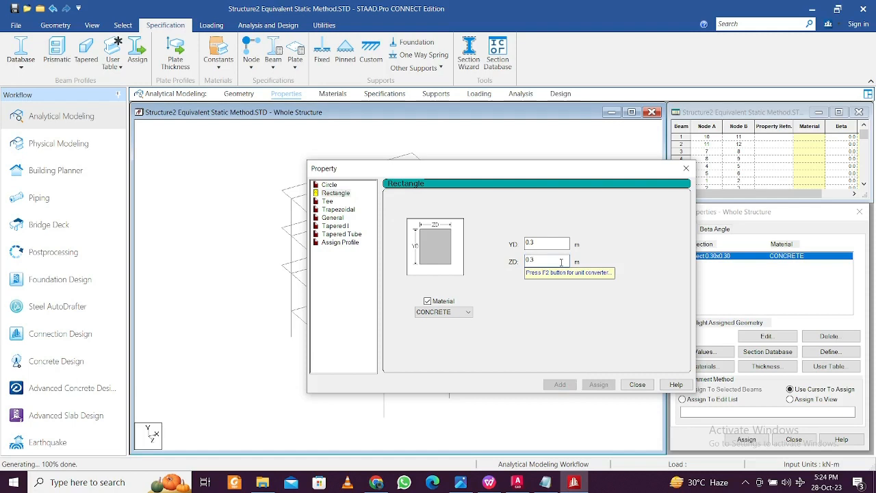
type("5")
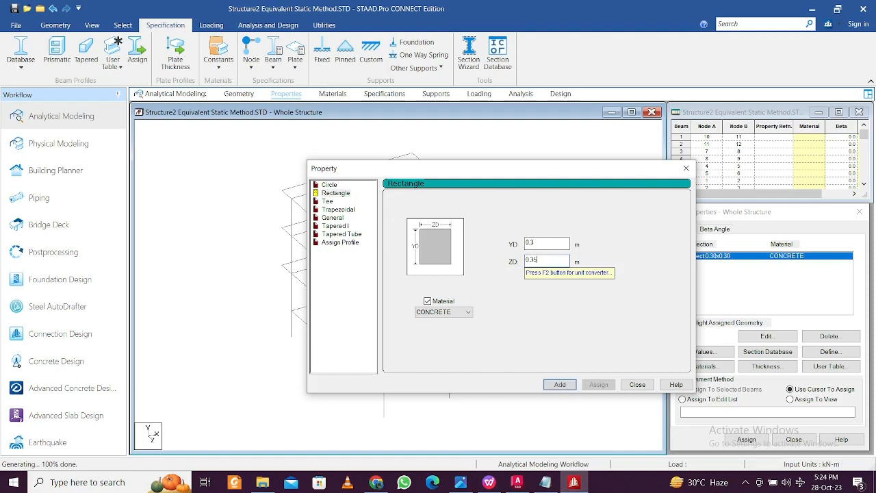
left_click(541, 242)
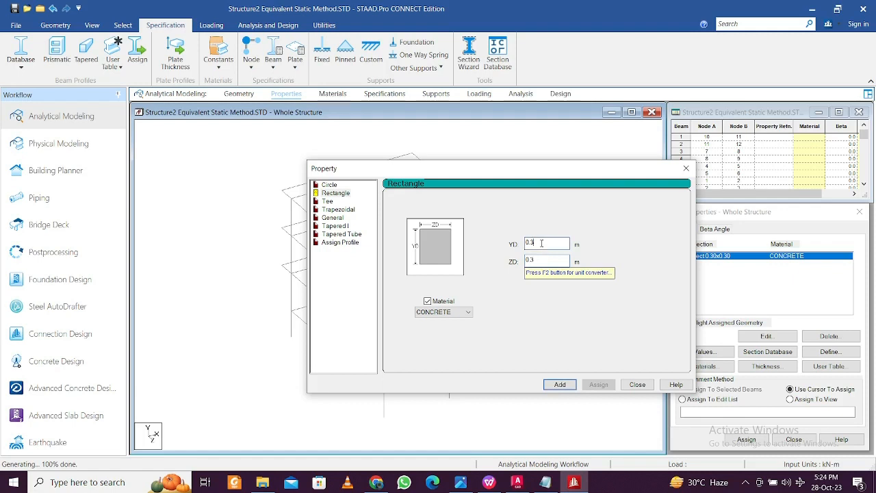
type("5")
left_click(560, 384)
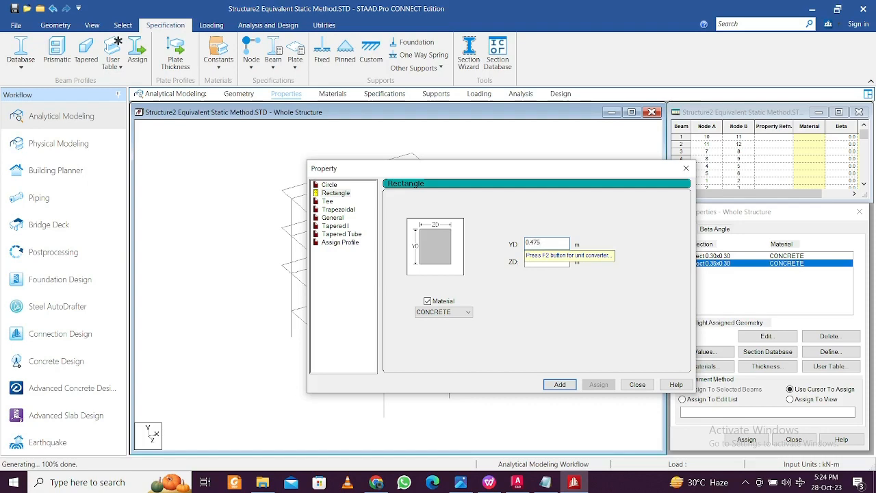
left_click(561, 385)
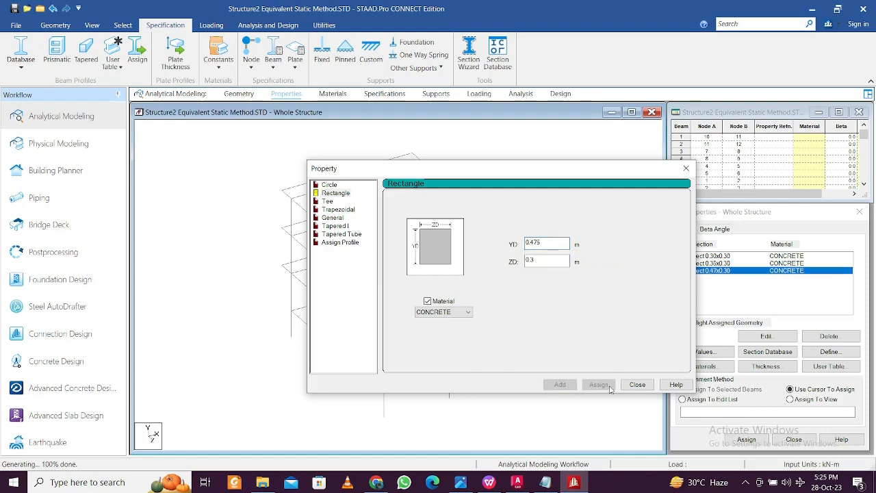
left_click(637, 385)
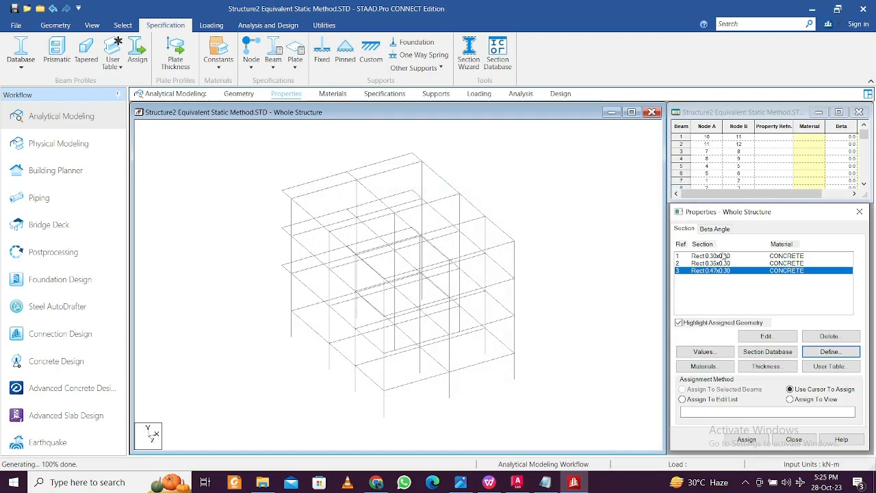
Assign the 0.30 x 0.30 concrete section to all columns by selecting the beams parallel to Y
left_click(724, 256)
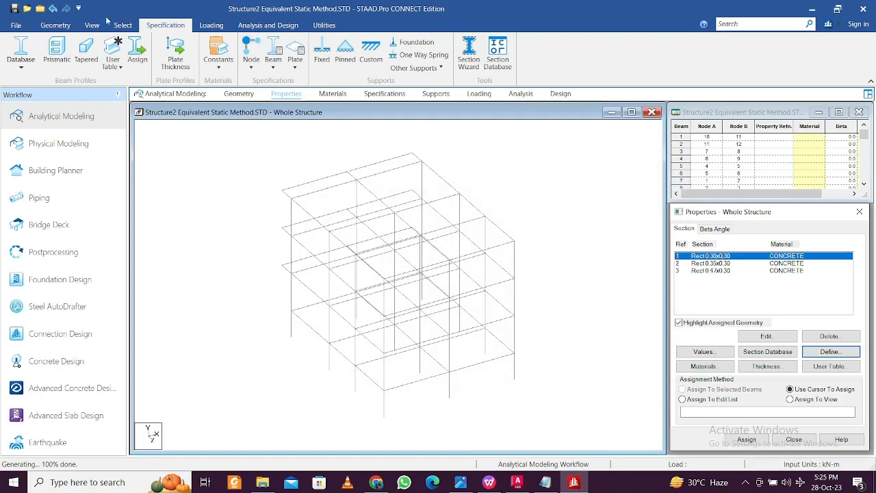
left_click(118, 25)
left_click(453, 42)
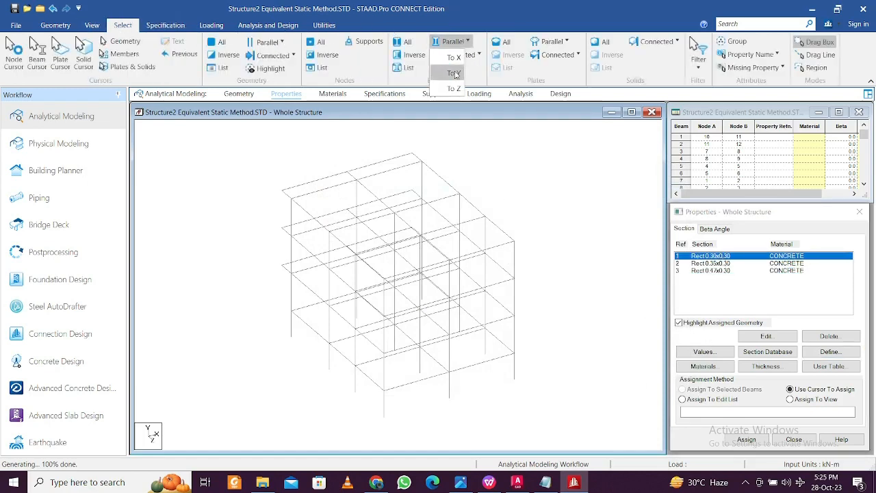
left_click(444, 71)
left_click(746, 438)
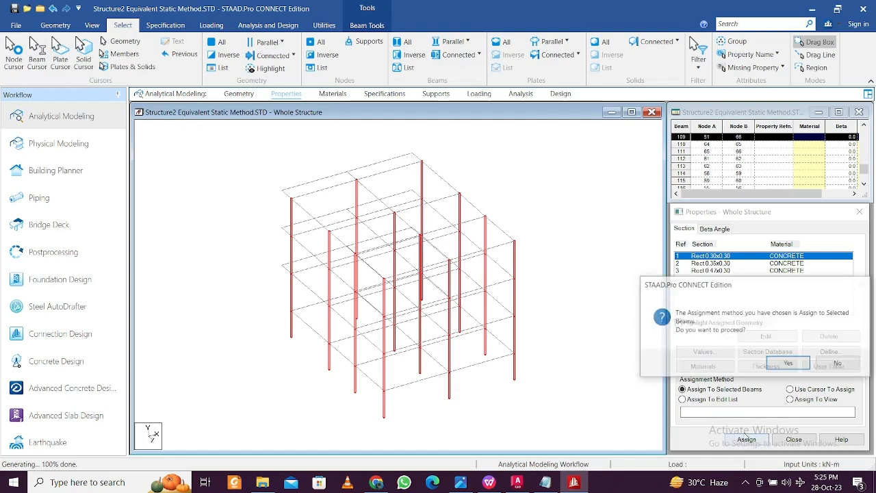
left_click(787, 363)
Assign the 0.35 x 0.30 section to all beams of the lowest floor level, selecting them in the front view
left_click(719, 263)
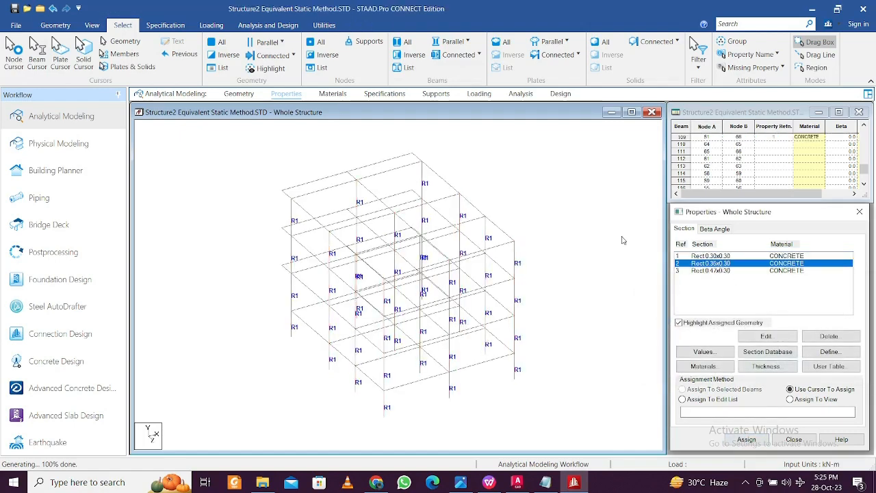
left_click(92, 24)
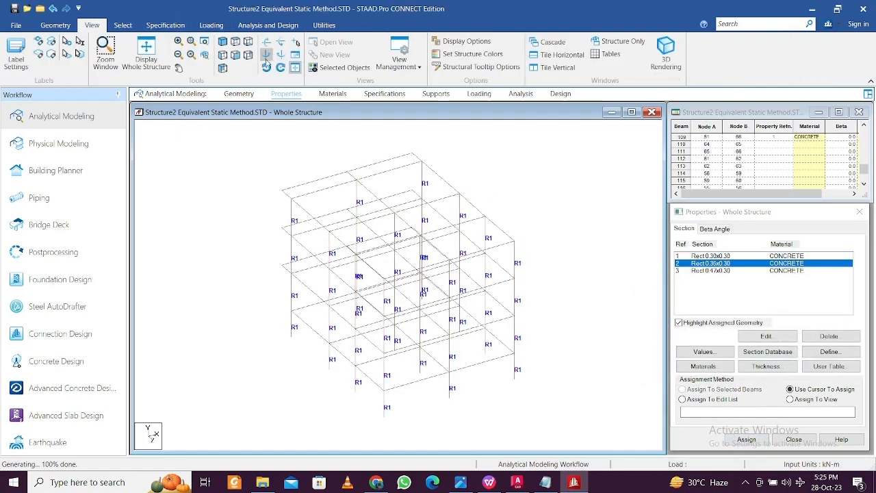
left_click(236, 55)
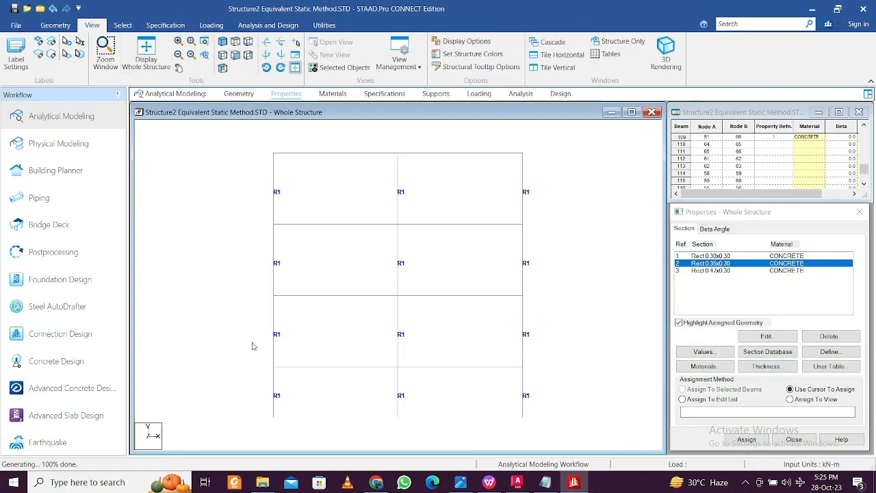
left_click_drag(253, 348, 433, 376)
left_click_drag(551, 374, 551, 373)
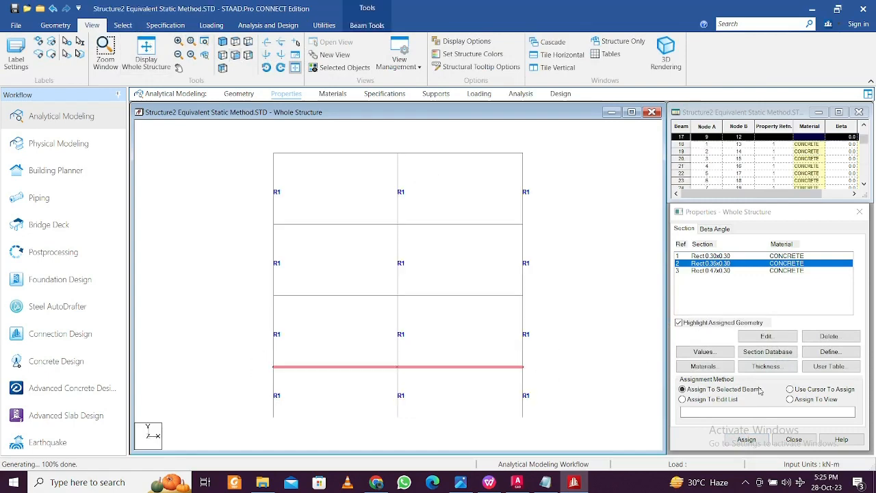
left_click(746, 439)
left_click(789, 361)
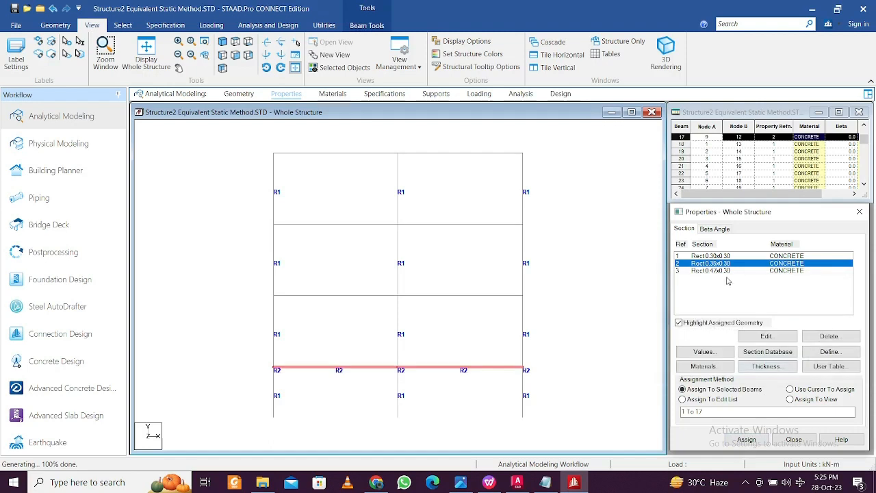
Assign the 0.475 x 0.30 section to all beams of the three upper floor levels
left_click(725, 271)
left_click_drag(252, 289, 528, 303)
left_click_drag(251, 220, 549, 237)
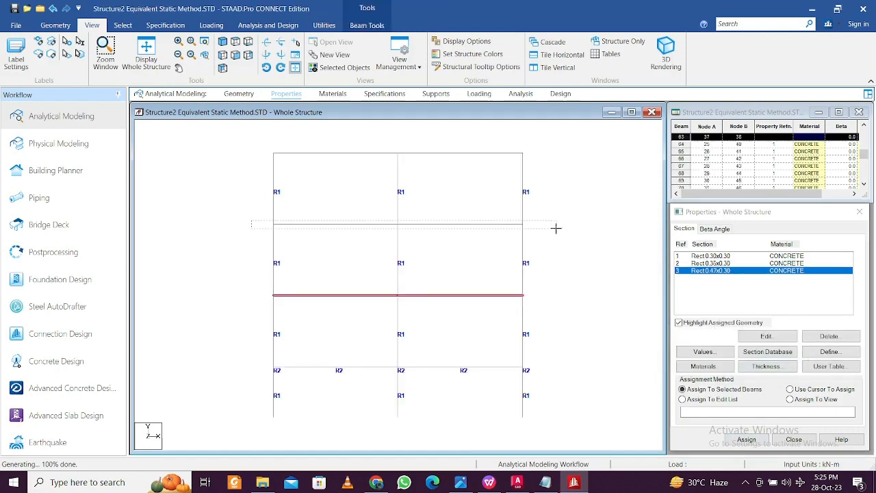
left_click_drag(248, 138, 527, 165)
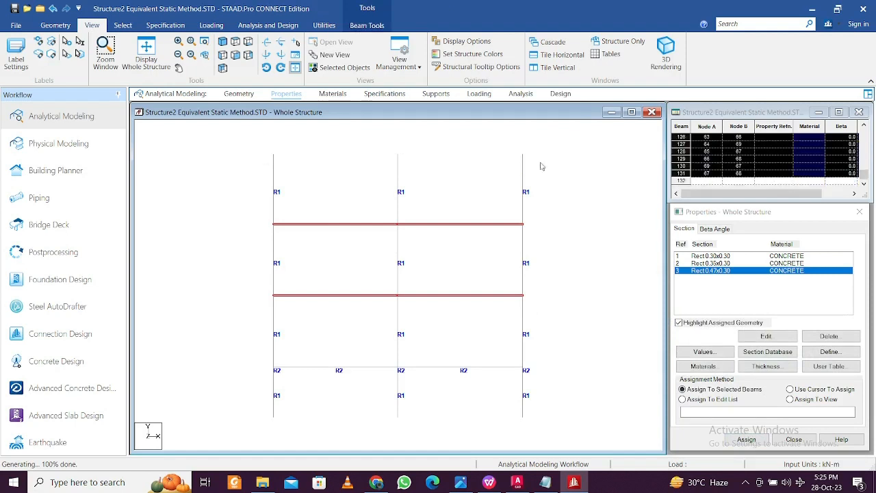
left_click(752, 439)
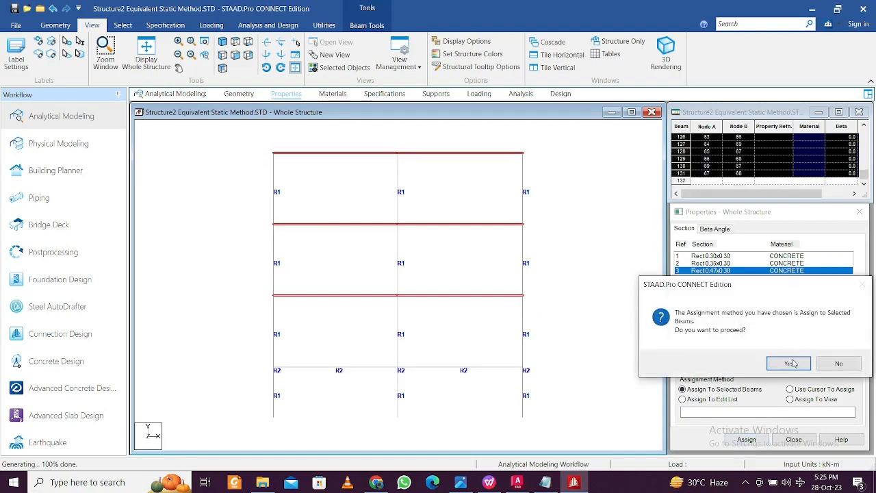
left_click(789, 363)
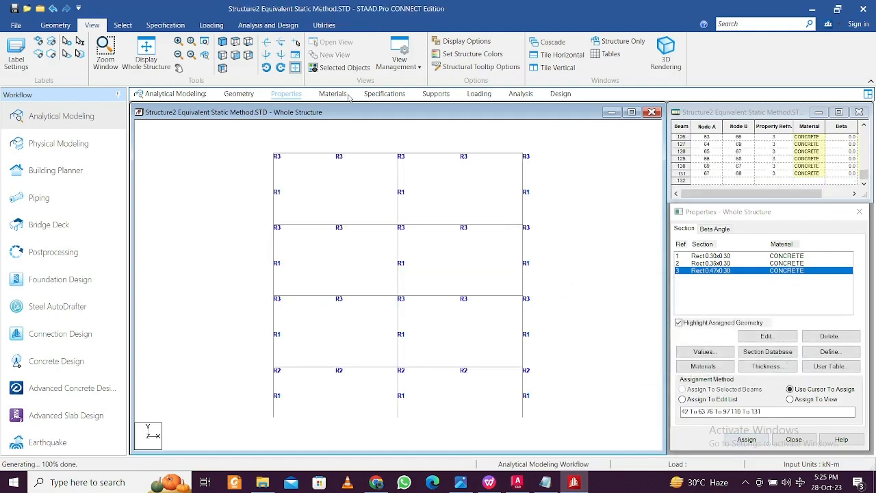
Create a fixed support and assign it to all column base nodes, selecting them in the front view
left_click(433, 94)
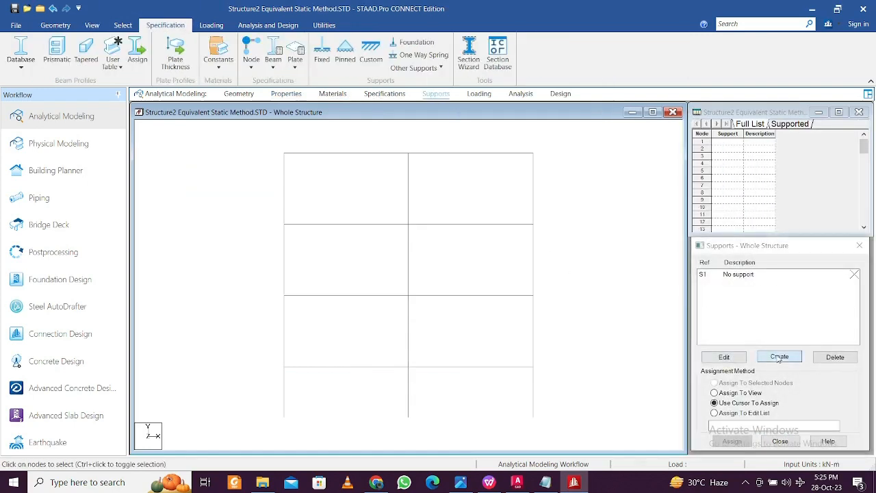
left_click(780, 357)
left_click(698, 456)
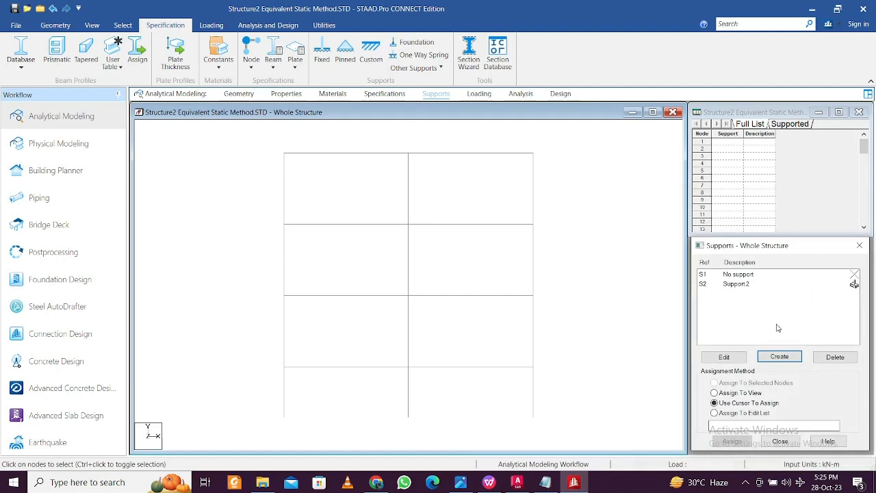
left_click(741, 284)
left_click_drag(253, 400, 587, 422)
left_click(731, 442)
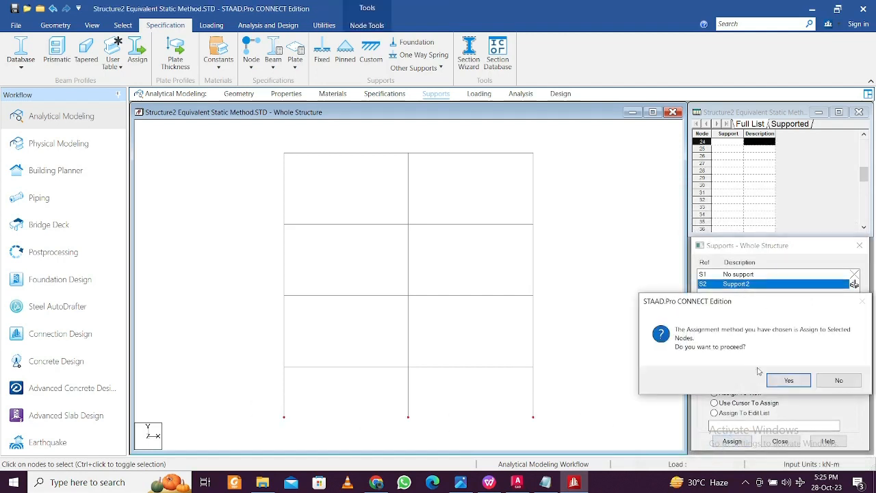
left_click(759, 380)
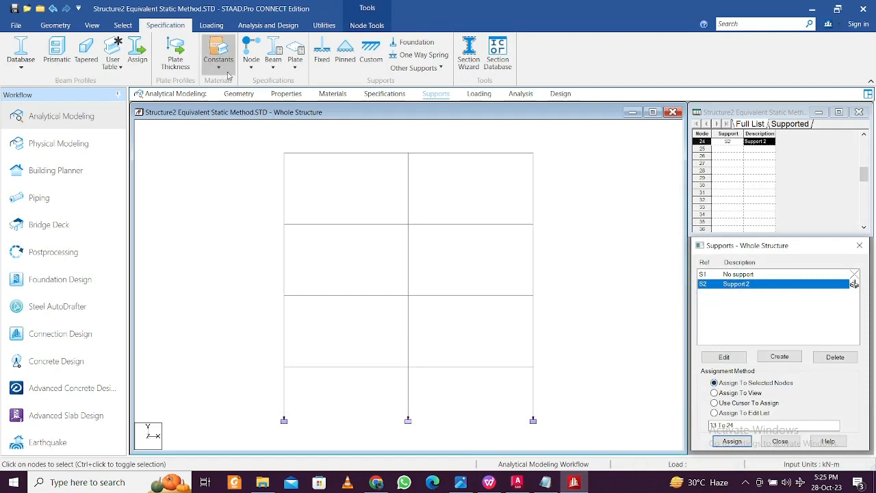
Start a new seismic definition in the load definitions with Indian IS 1893-2016 as the code type
left_click(479, 93)
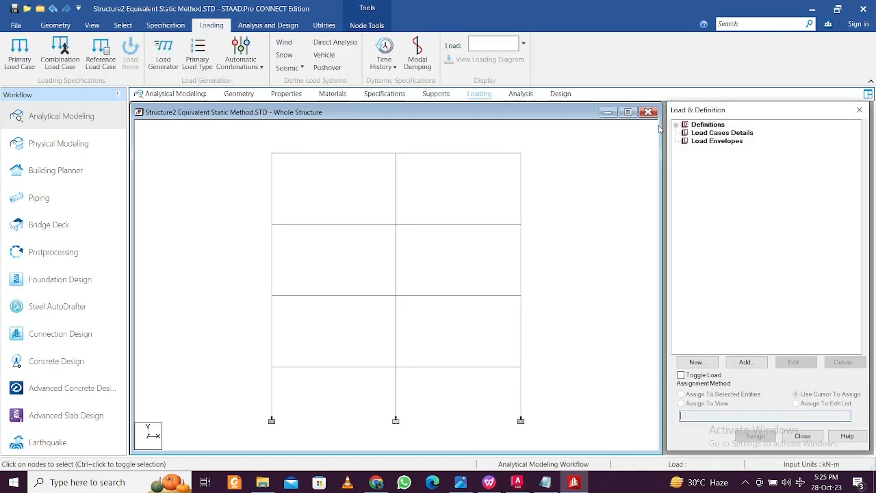
left_click(676, 125)
left_click(730, 174)
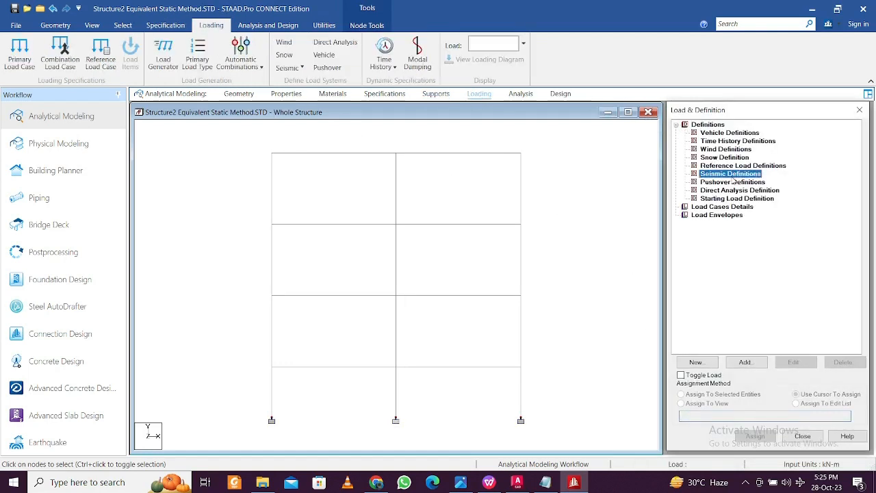
left_click(744, 362)
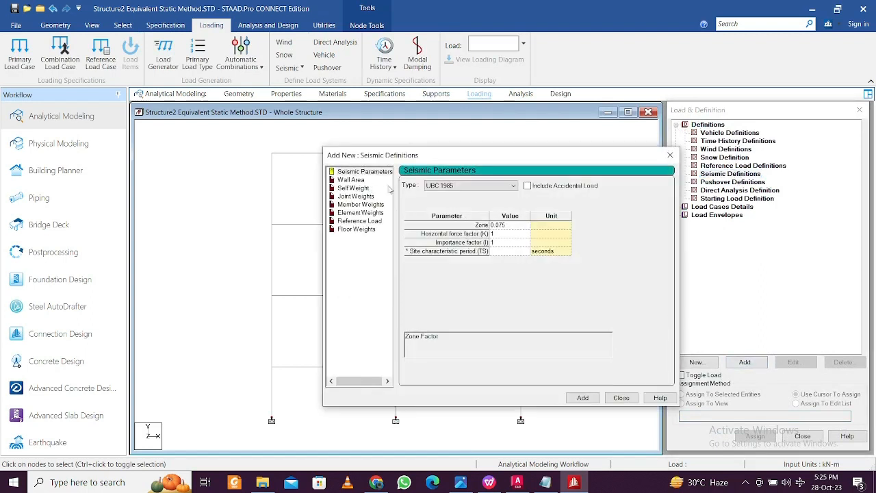
left_click(490, 185)
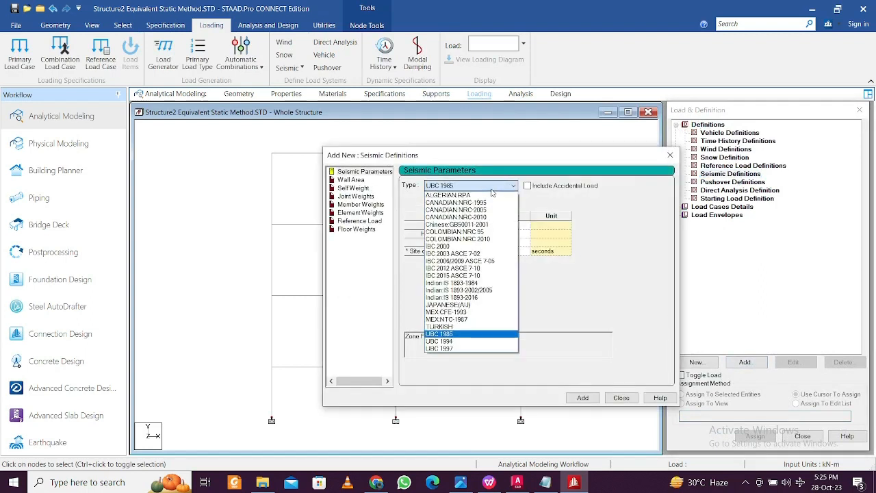
left_click(497, 297)
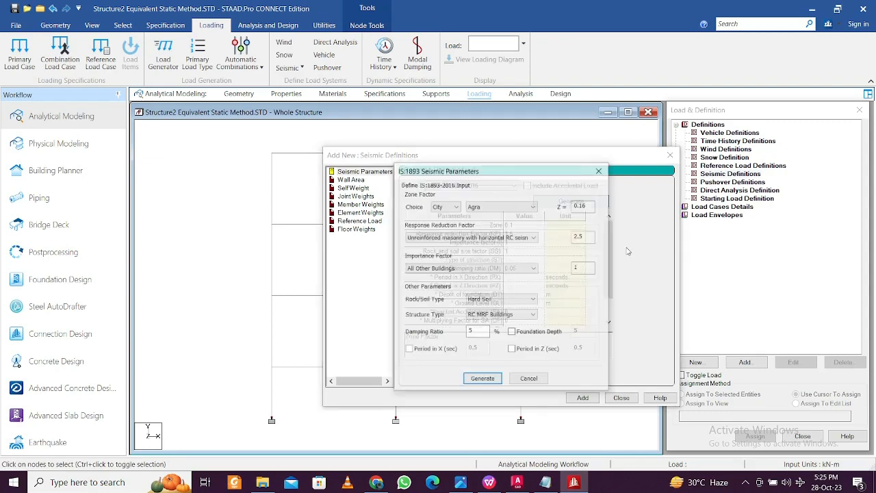
Set the seismic parameters to Zone V, RC buildings with Special Moment Resisting Frame, and importance factor for All Other Buildings
left_click(448, 206)
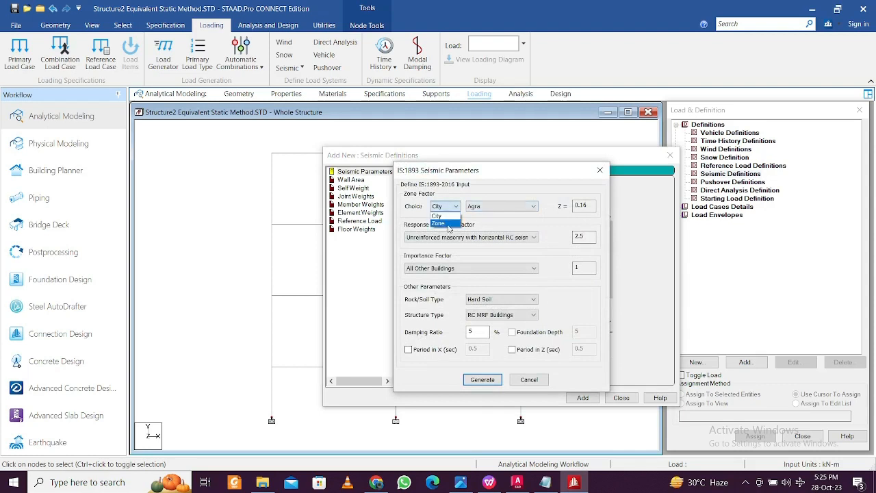
left_click(439, 224)
left_click(501, 206)
left_click(493, 238)
left_click(471, 237)
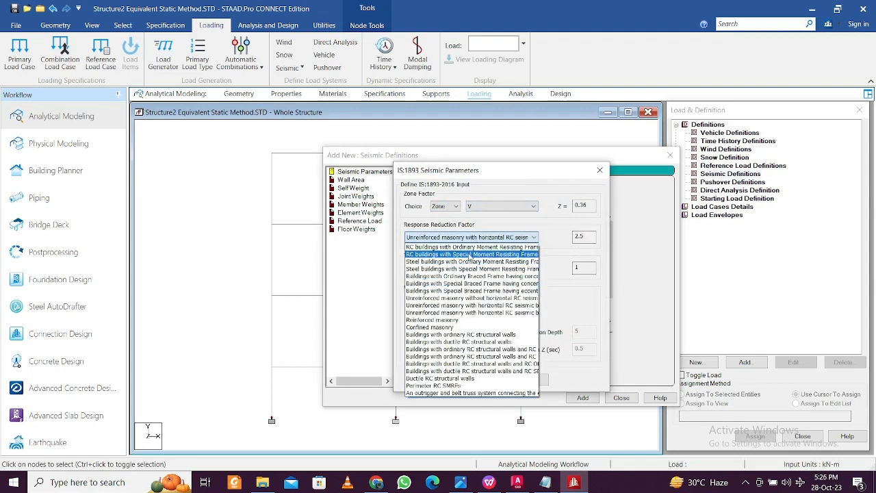
left_click(470, 254)
left_click(470, 268)
left_click(468, 276)
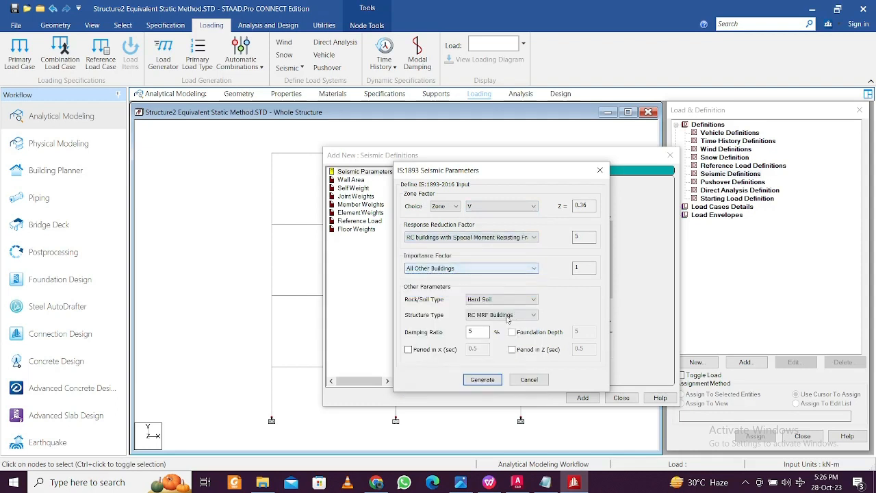
Set the soil type to Medium Soil and the foundation depth to 1.5, and enable custom periods in X and Z
left_click(502, 299)
left_click(487, 312)
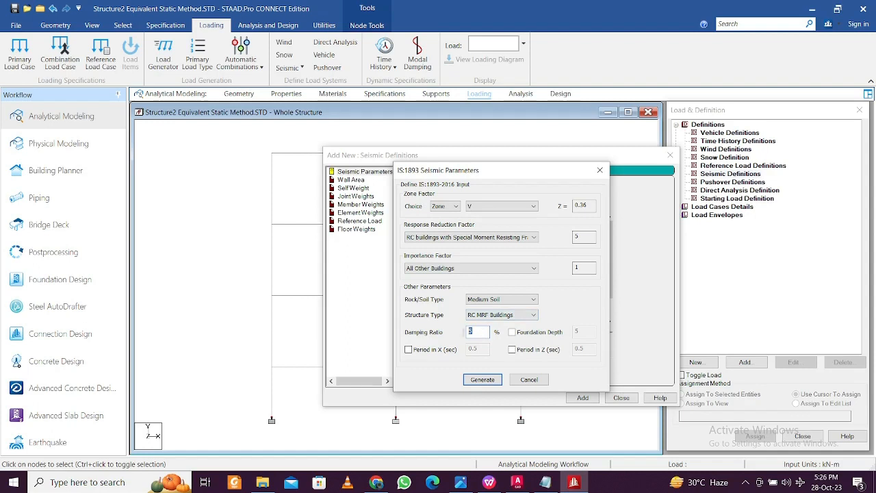
left_click(513, 332)
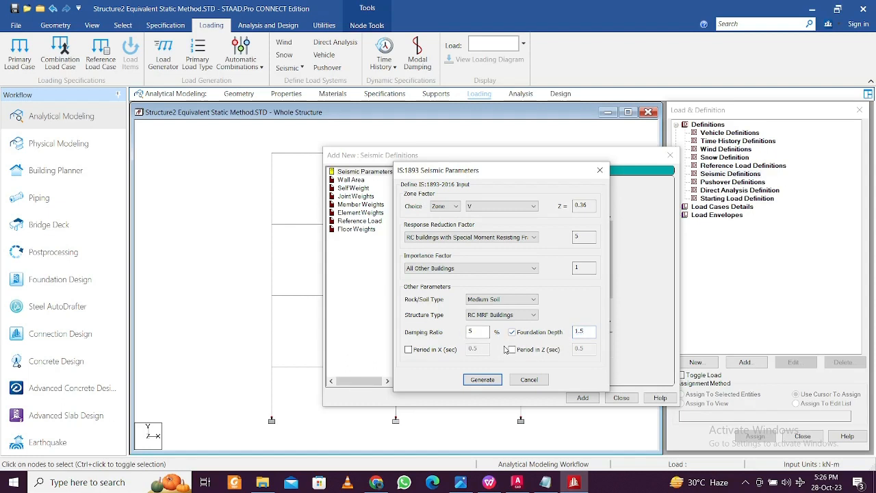
left_click(422, 354)
left_click(528, 353)
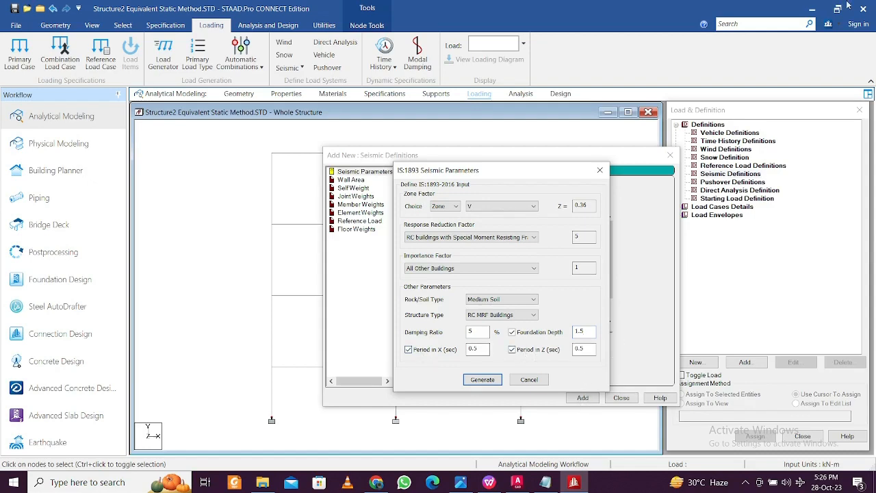
Open Response Spectrum Analysis.docx from the Desktop folder and examine the IS 1893 time period formula and its worked example
left_click(262, 483)
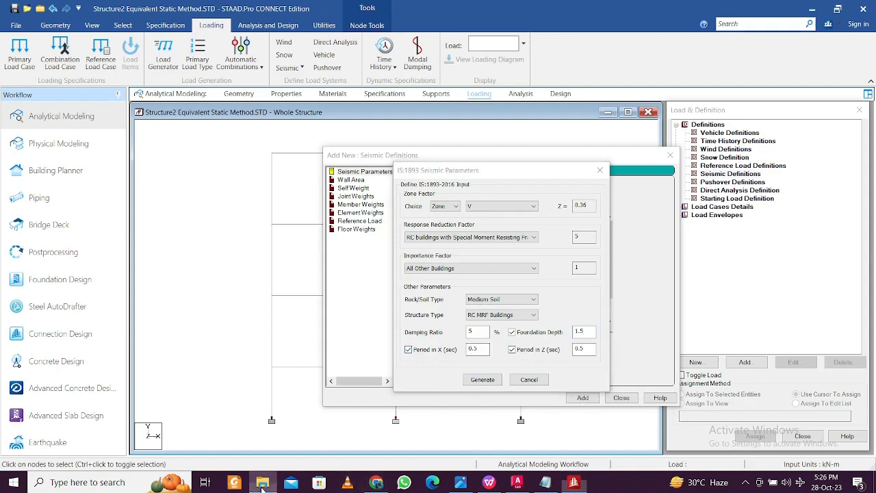
left_click(66, 204)
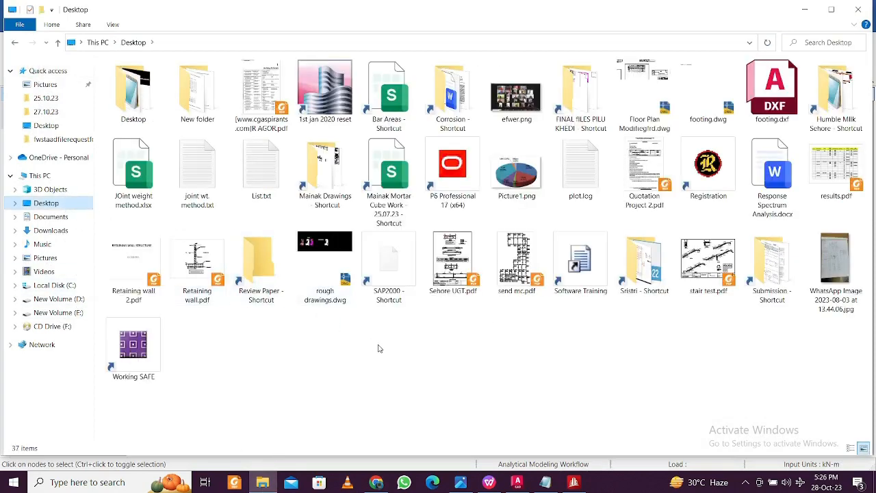
left_click(623, 286)
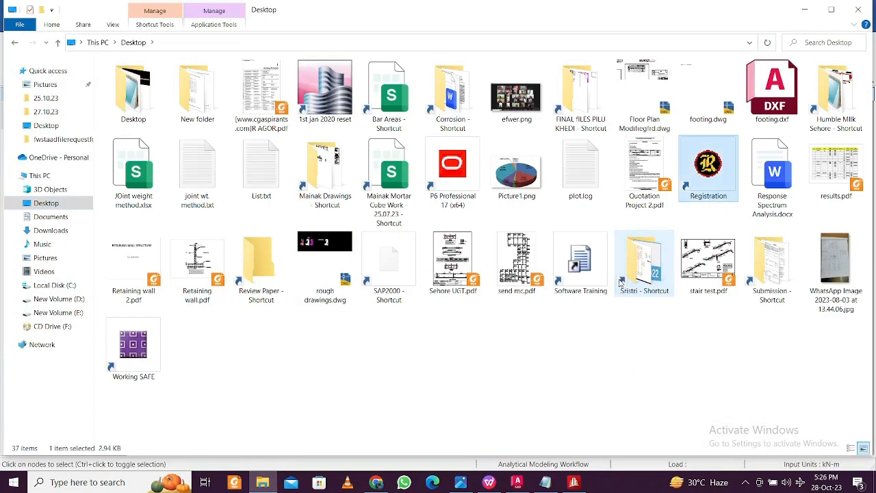
double_click(773, 180)
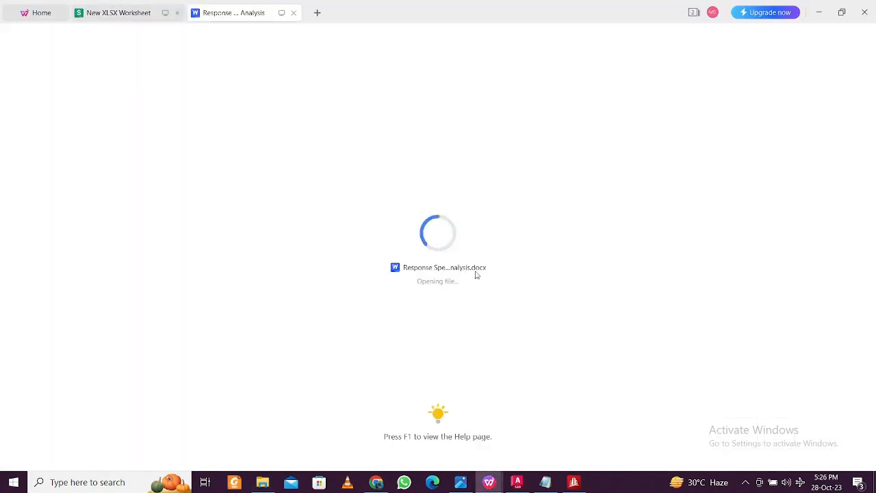
scroll(452, 287, "down", 3)
scroll(438, 302, "down", 10)
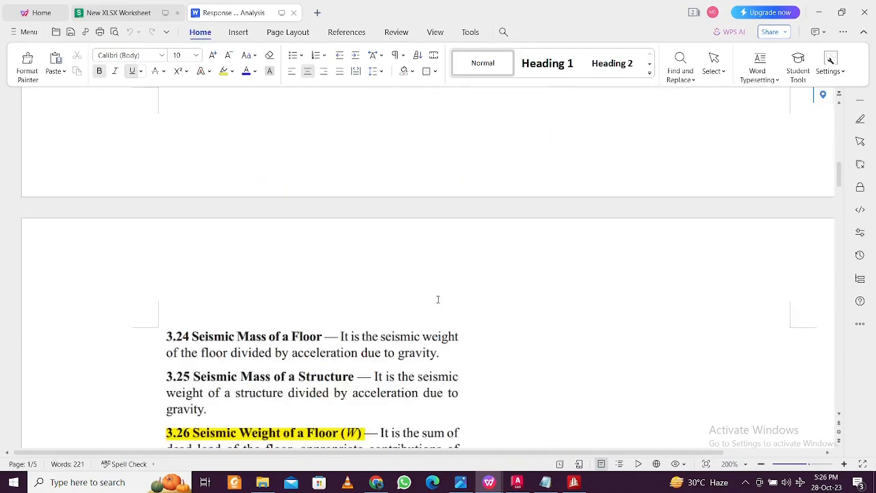
scroll(438, 299, "up", 5)
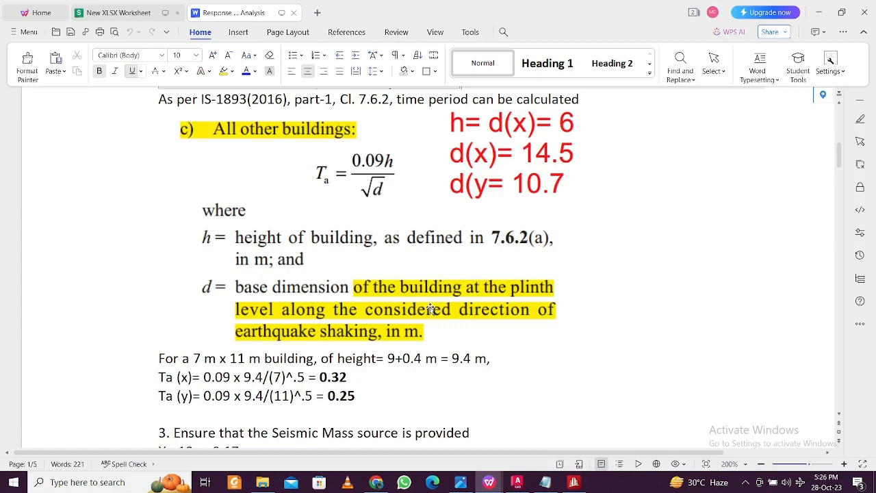
scroll(372, 334, "down", 2)
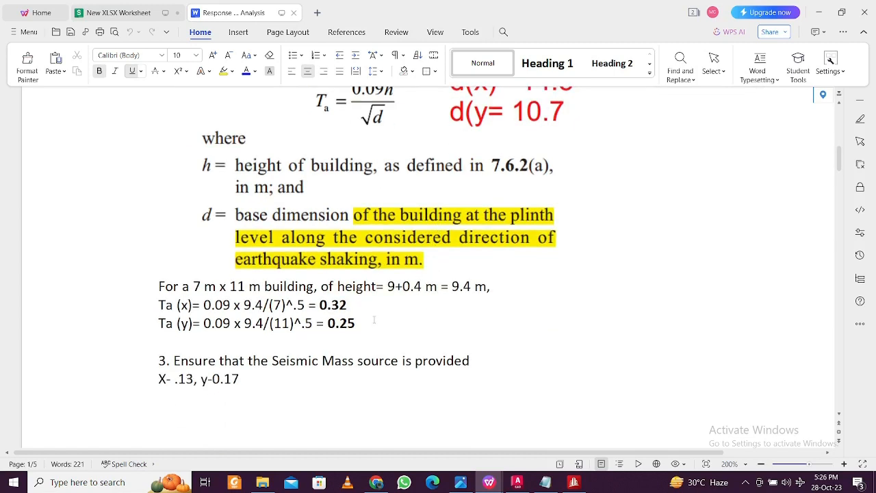
scroll(223, 324, "up", 1)
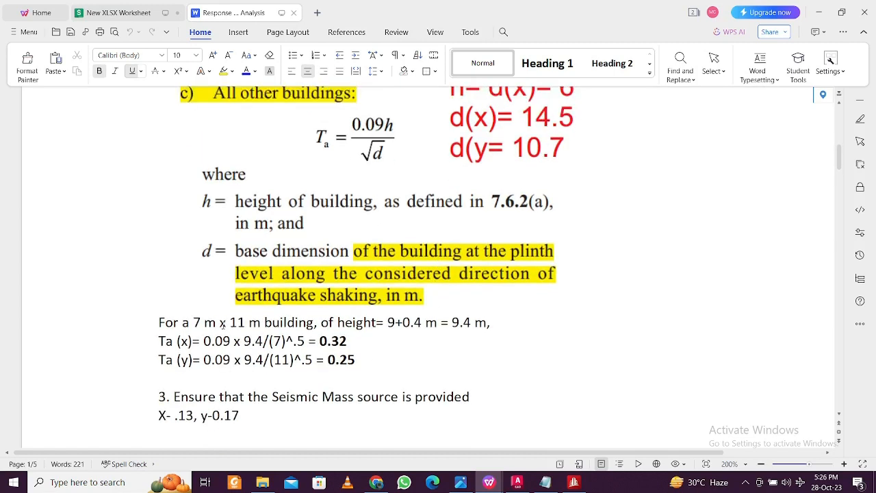
Change the base dimensions in the document's period calculations to 10.5 for Ta (x) and 14.5 for Ta (y)
left_click(544, 483)
left_click(544, 484)
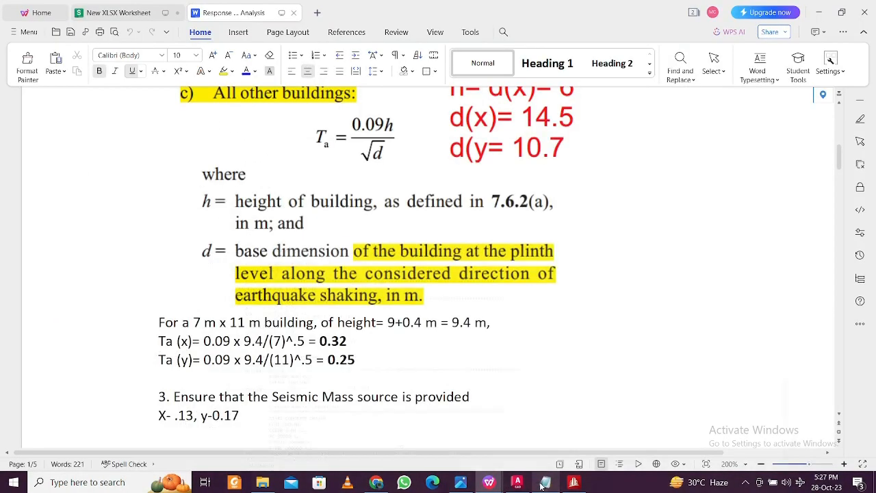
left_click(460, 482)
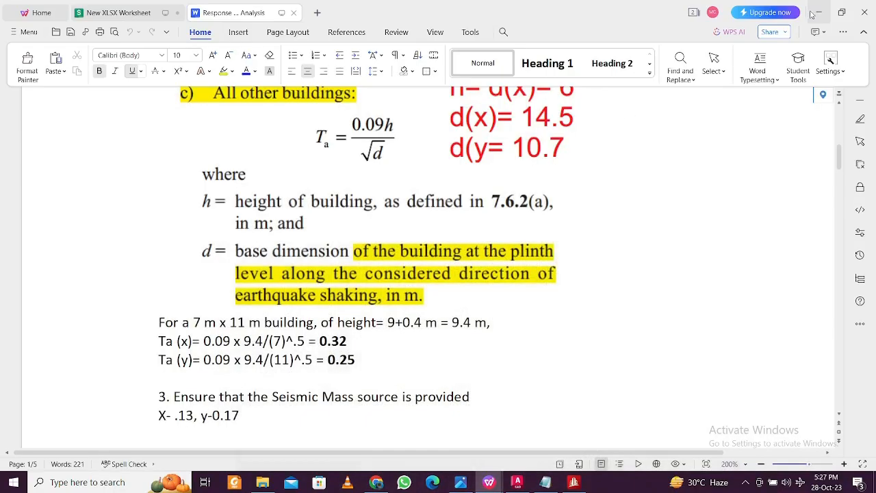
left_click(810, 10)
left_click(278, 327)
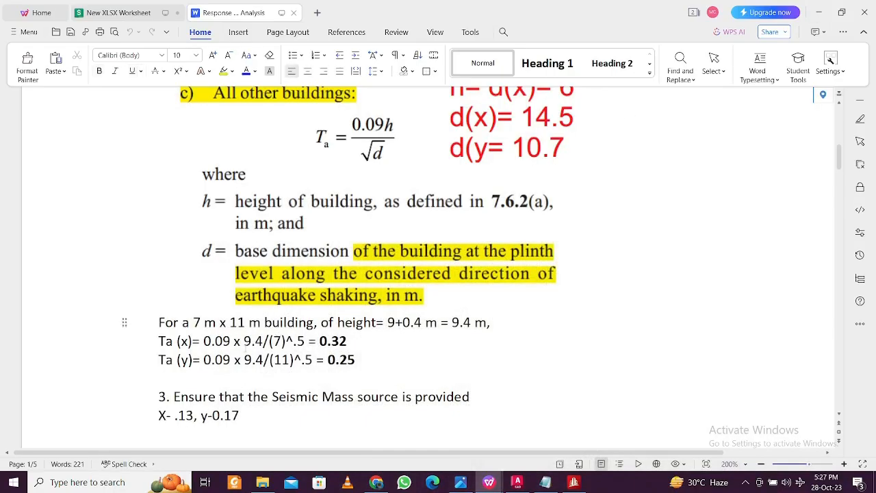
double_click(280, 341)
type("10.5")
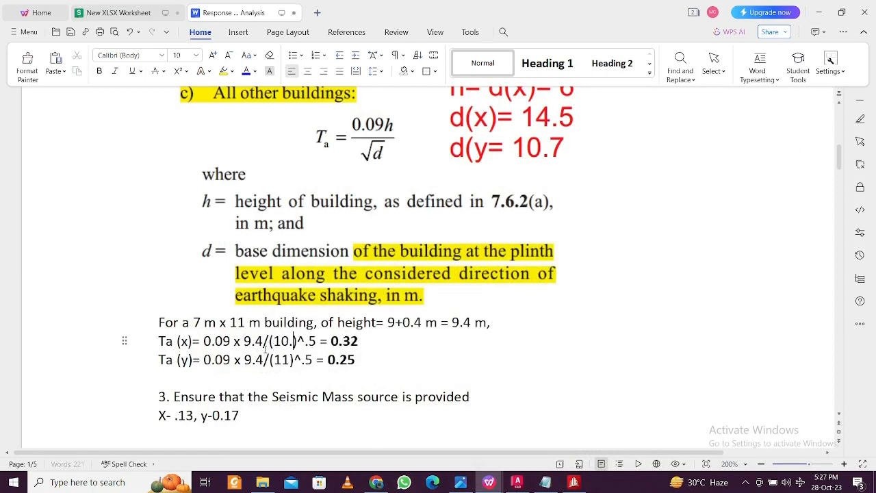
double_click(291, 359)
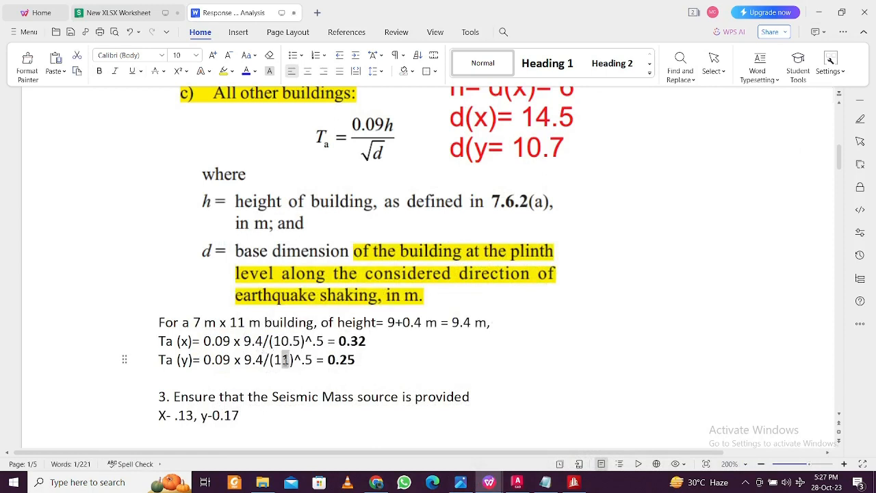
type("14.5")
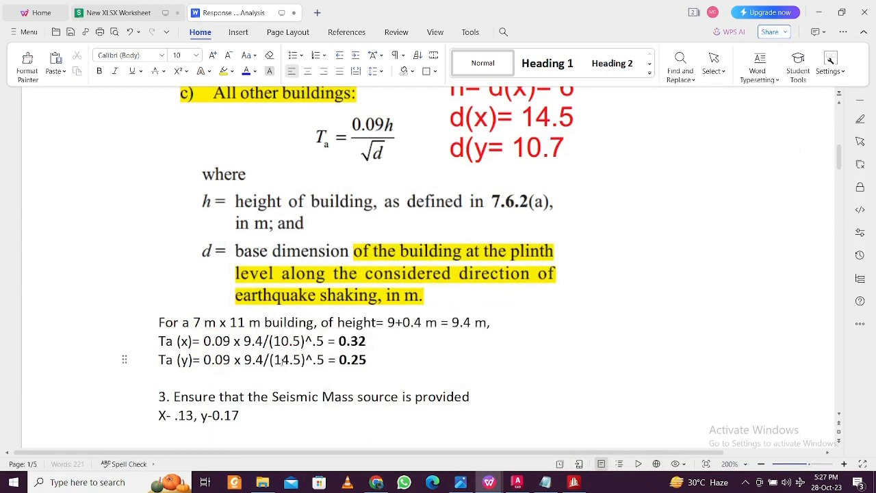
Update the calculated periods in the document to 0.26 for Ta (x) and 0.22 for Ta (y)
left_click(368, 341)
key("BackSpace")
type("26")
key("Down")
key("BackSpace")
type("2")
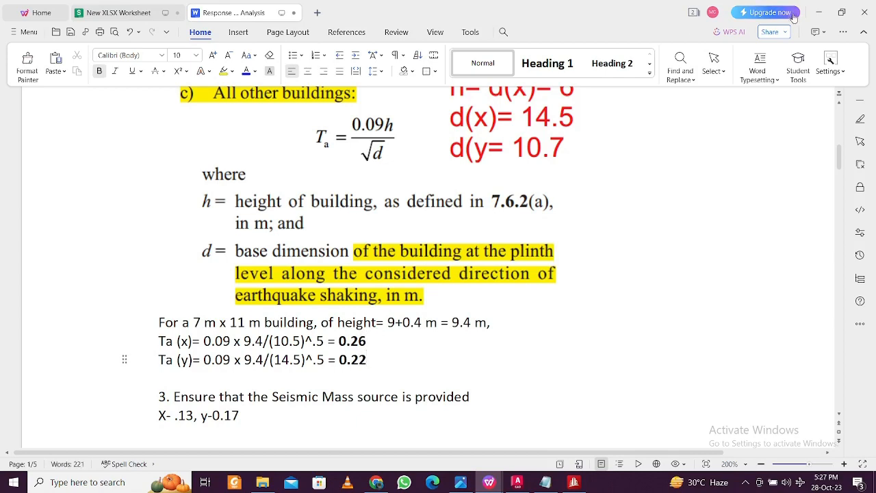
Switch back to STAAD.Pro, set the periods to 0.26 s in X and 0.22 s in Z, and generate and add the seismic definition
left_click(820, 14)
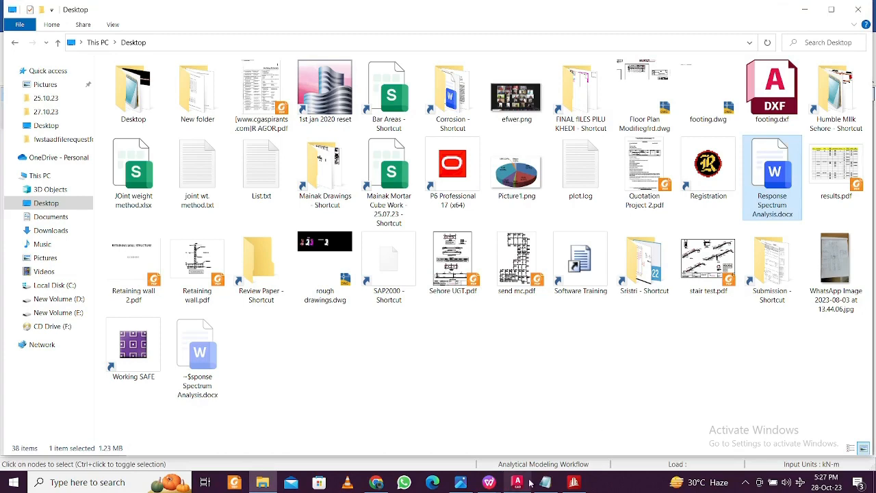
left_click(575, 484)
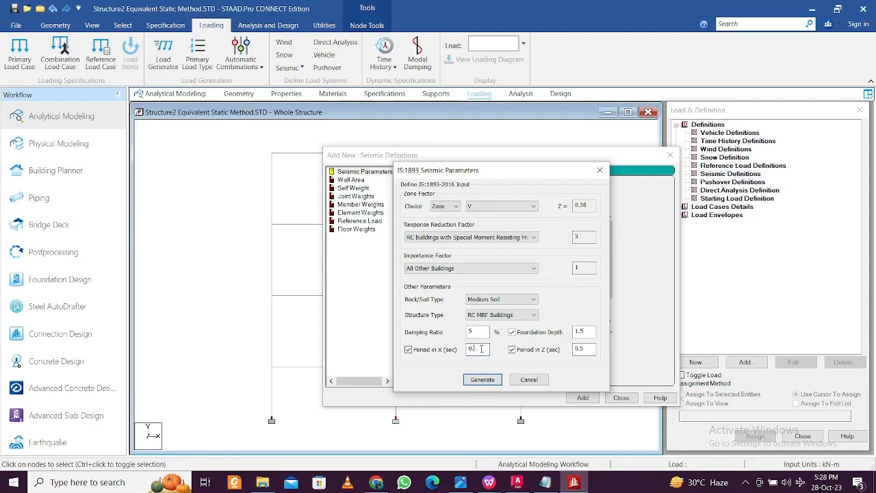
left_click(588, 349)
left_click(483, 379)
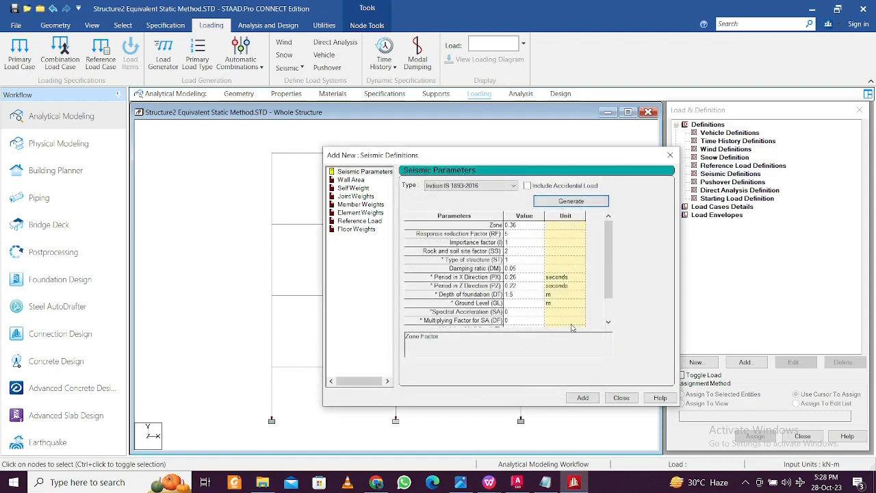
left_click(582, 398)
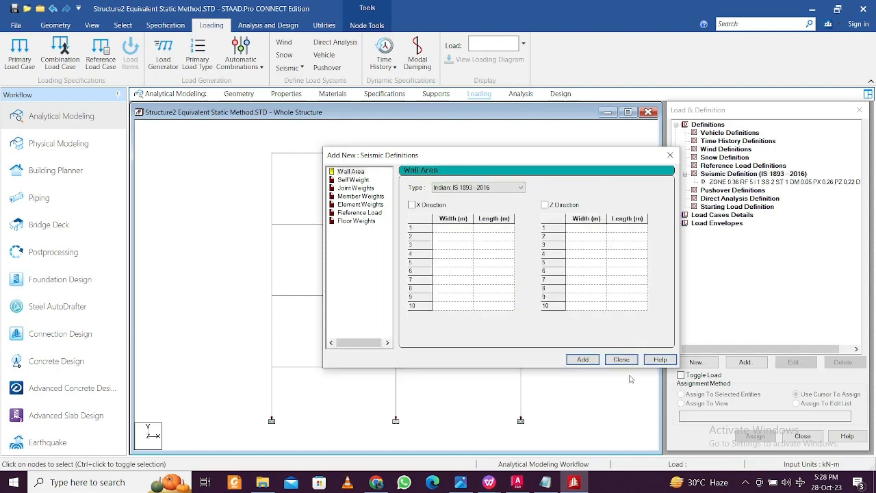
left_click(621, 360)
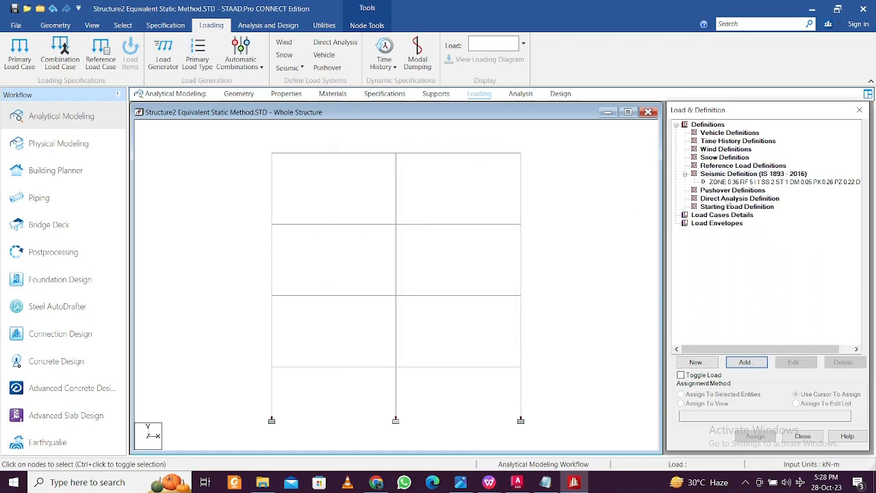
Add primary load case 1 with loading type Seismic and the title SLX
left_click(736, 216)
left_click(745, 363)
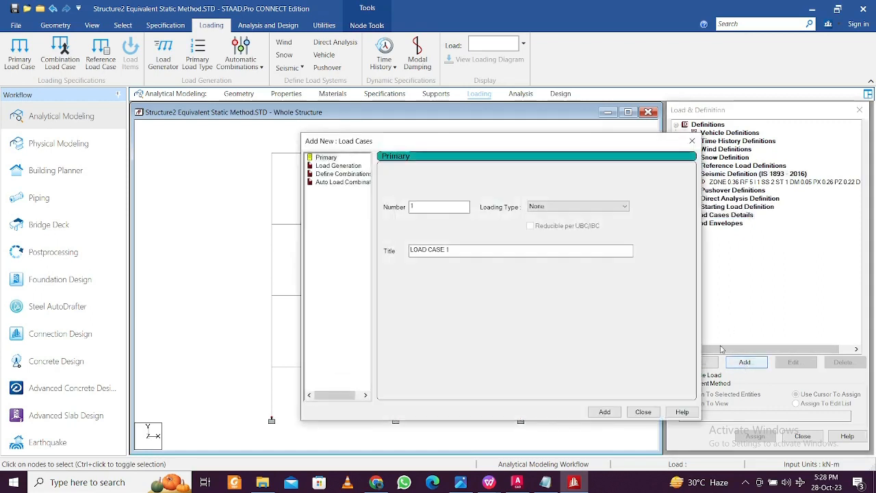
left_click(354, 167)
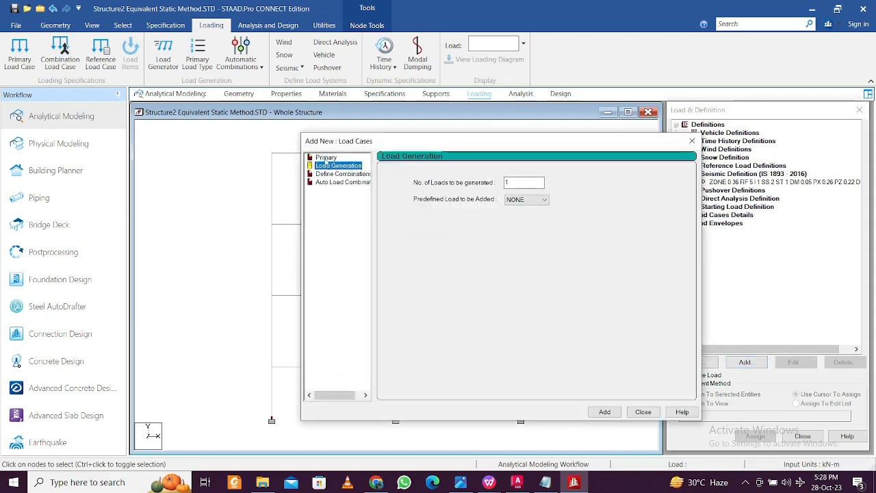
left_click(325, 159)
left_click(332, 166)
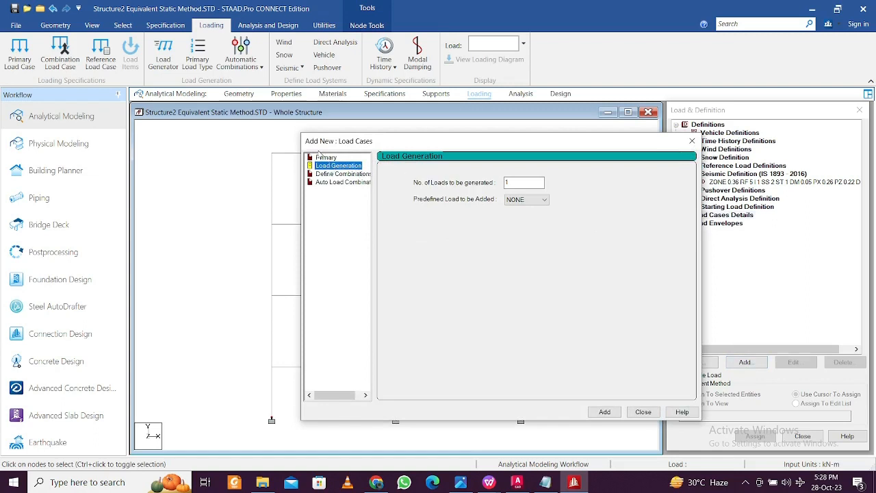
left_click(326, 157)
left_click(575, 206)
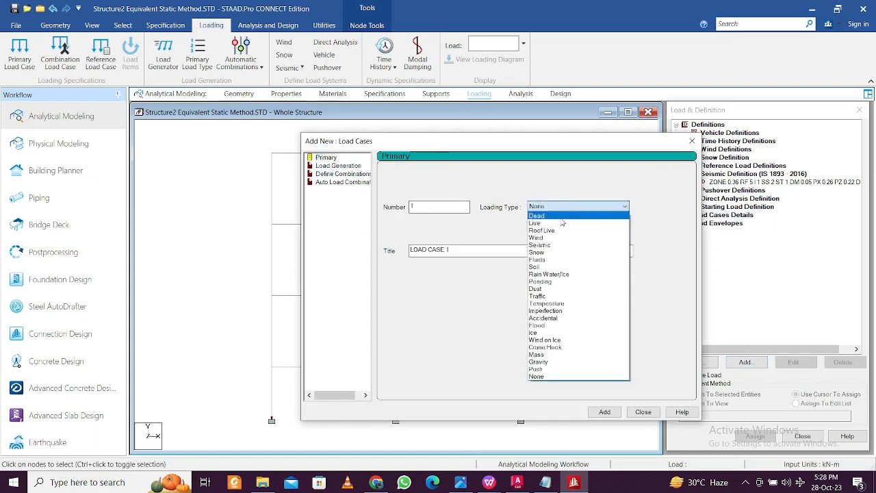
left_click(562, 215)
left_click(562, 207)
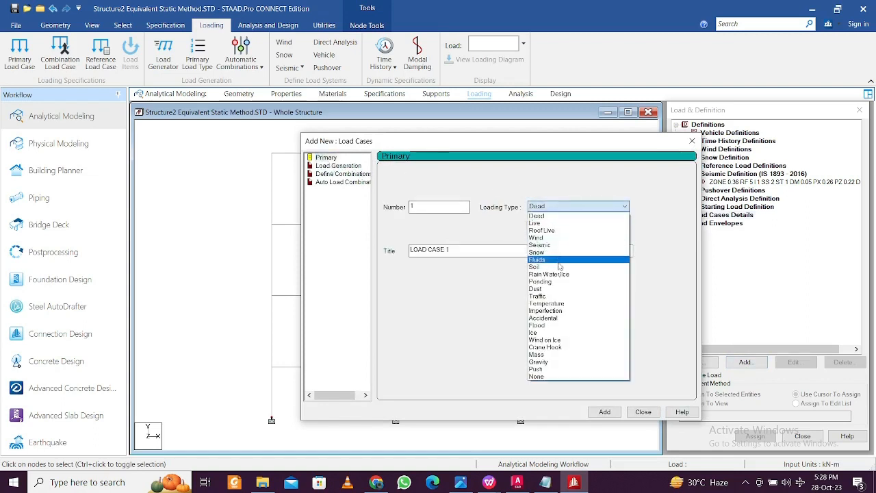
left_click(540, 245)
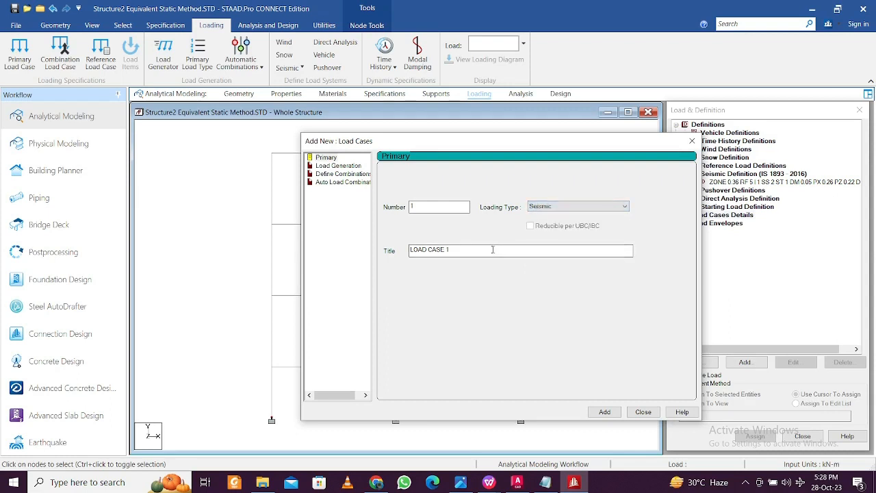
left_click_drag(493, 251, 303, 251)
type("SLX")
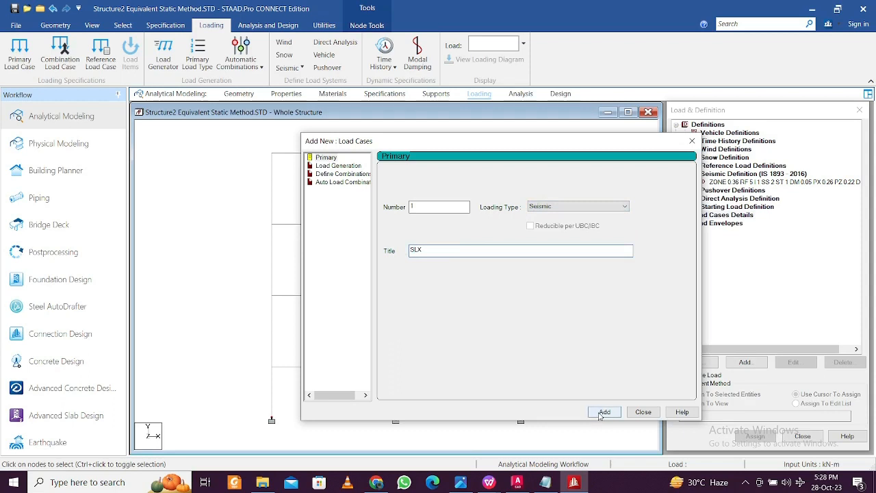
left_click(604, 412)
Add primary load case 2 with loading type Seismic and the title SLZ, and finish adding cases
left_click_drag(457, 253, 305, 255)
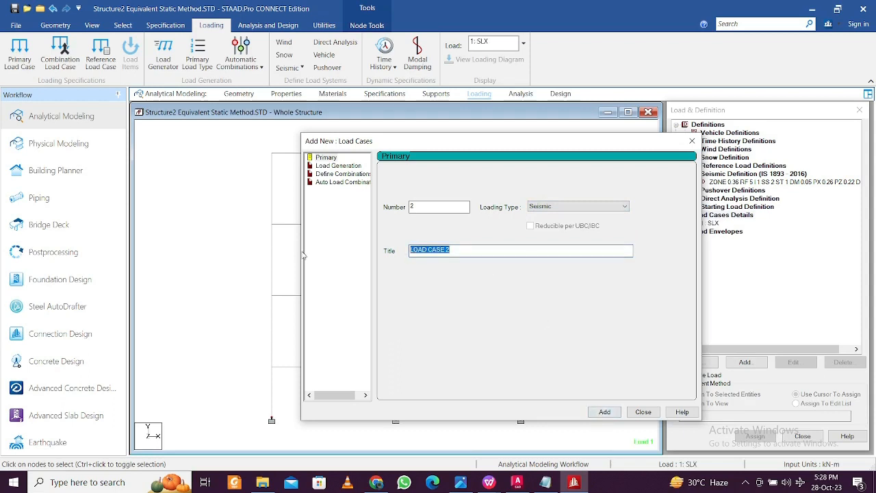
type("SLZ")
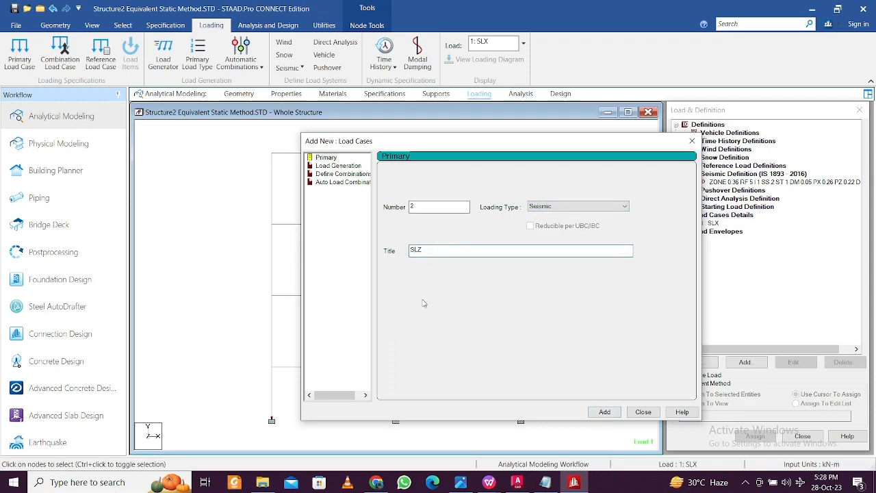
left_click(605, 411)
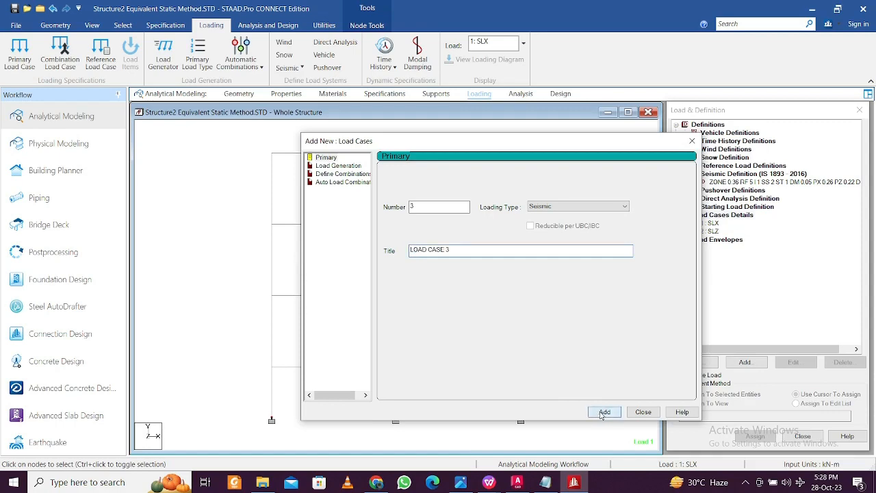
left_click(643, 412)
Add a seismic load in the X direction with factor 1 to load case SLX
left_click(714, 224)
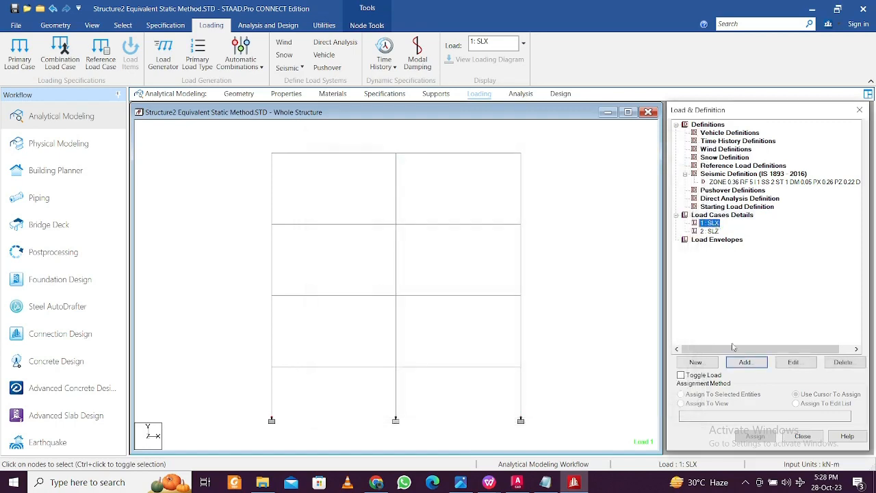
left_click(743, 363)
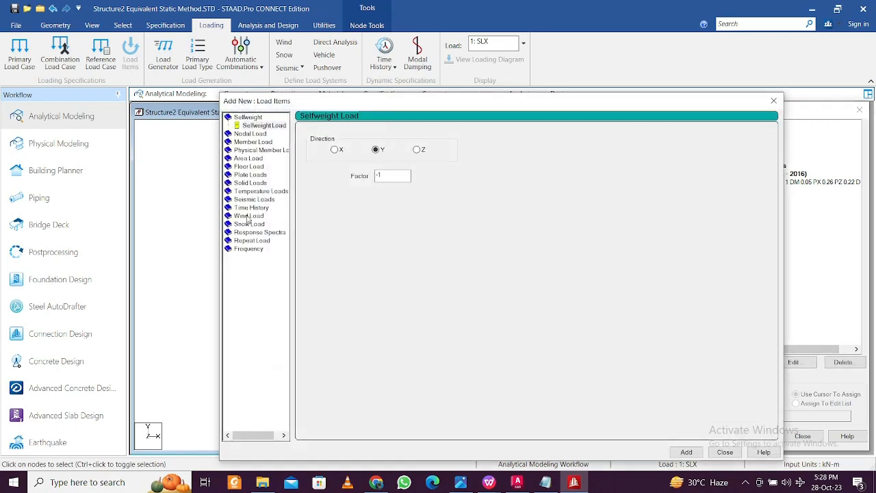
left_click(262, 200)
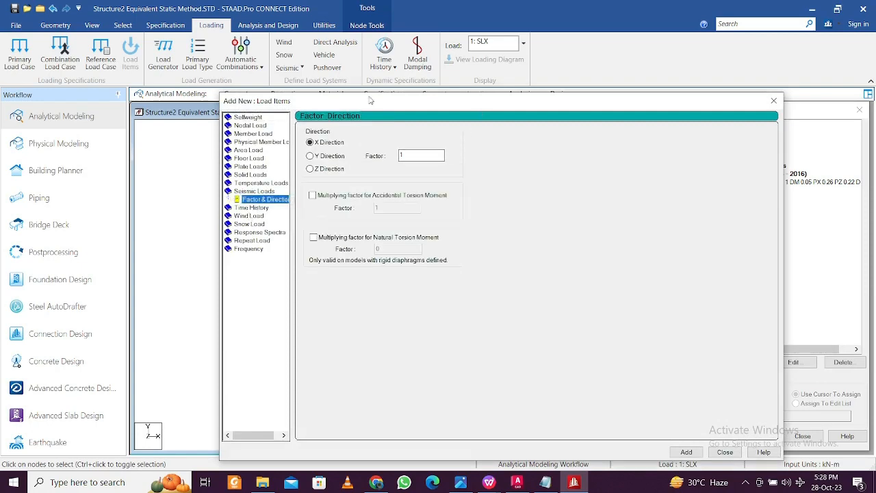
left_click_drag(400, 104, 317, 85)
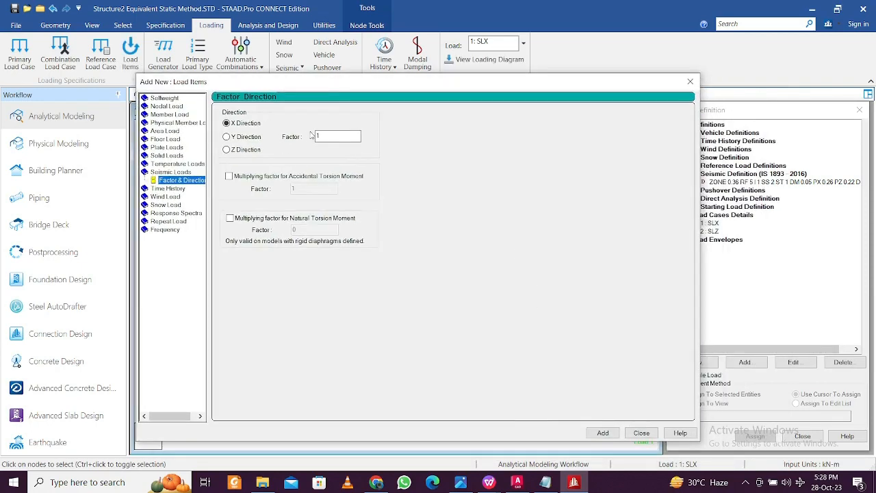
left_click(602, 433)
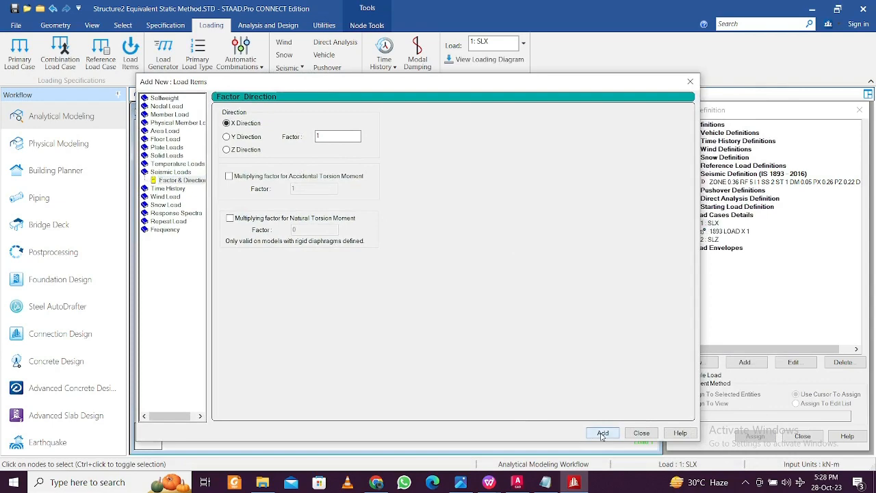
left_click(690, 81)
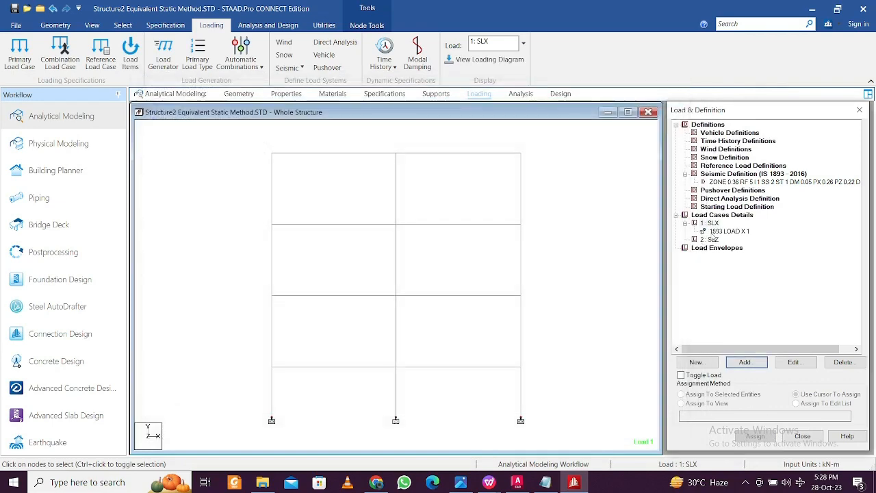
Add a seismic load in the Z direction with factor 1 to load case SLZ
left_click(712, 240)
left_click(751, 368)
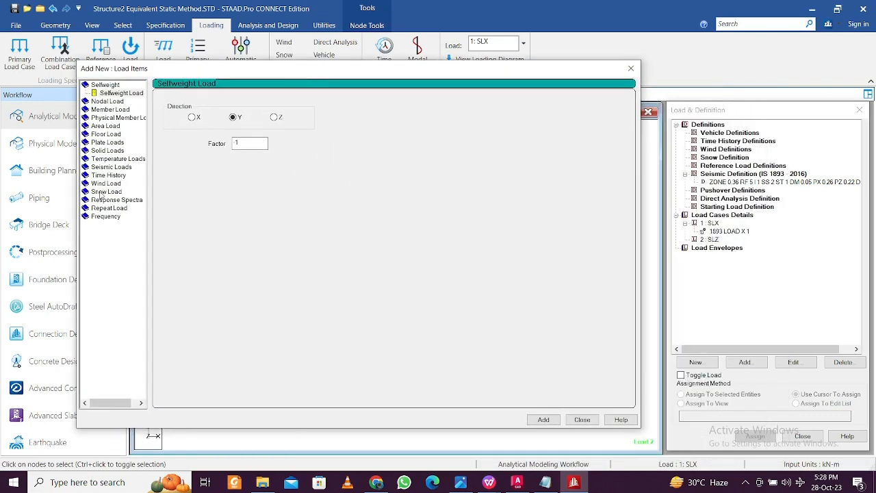
left_click(114, 175)
left_click(119, 167)
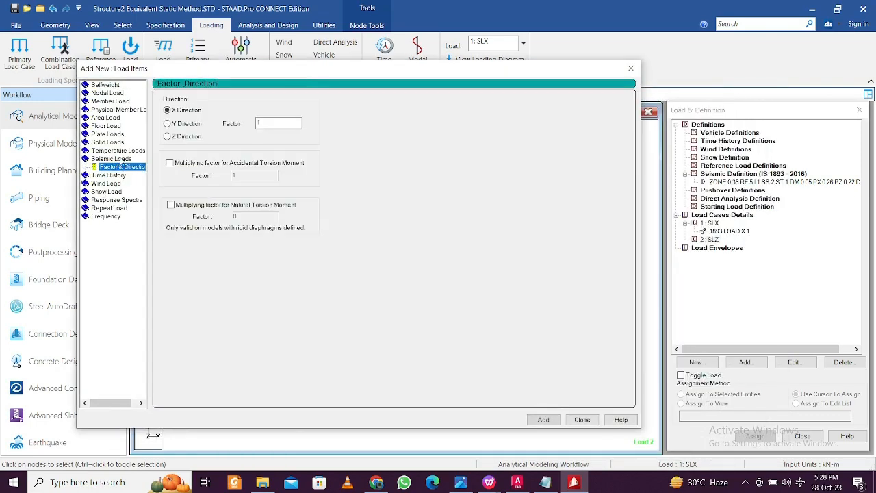
left_click(183, 137)
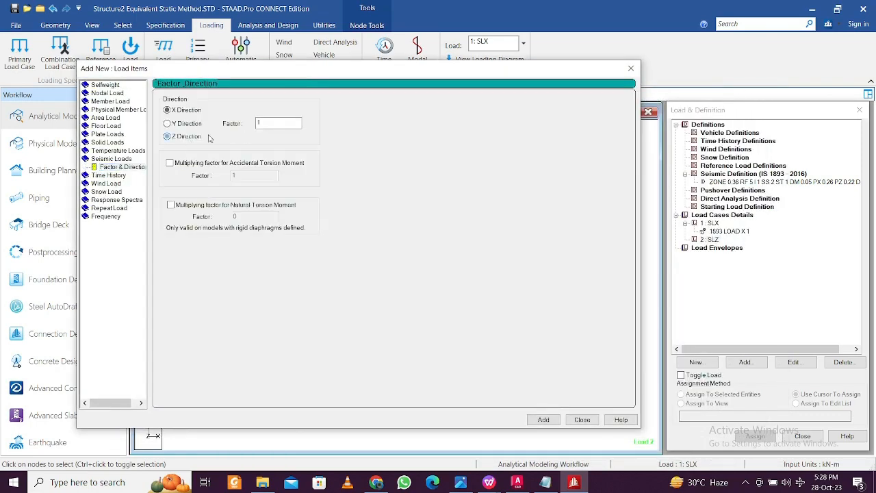
left_click(543, 420)
left_click(582, 419)
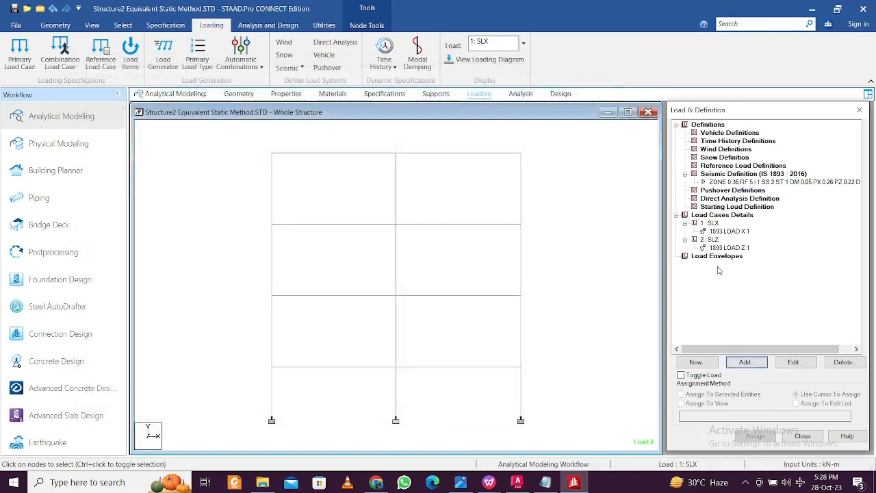
Add primary load case 3 with loading type Dead and the title DL
left_click(723, 215)
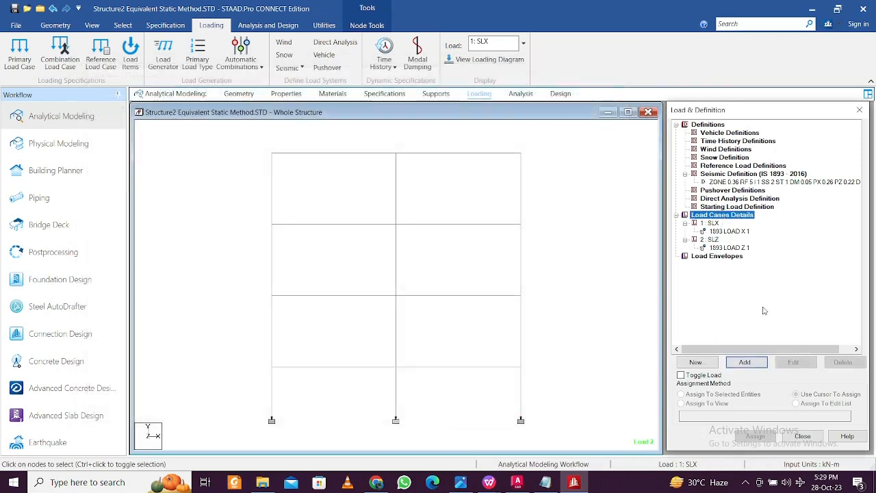
left_click(755, 364)
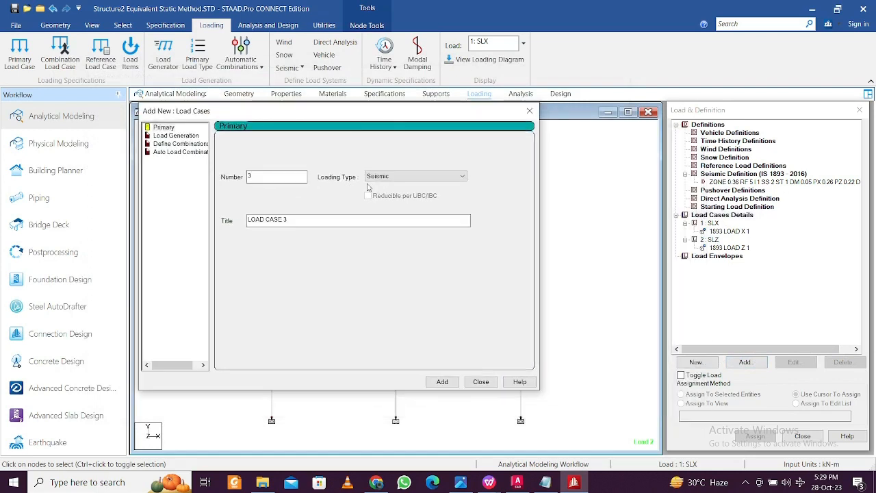
left_click(408, 177)
left_click(395, 187)
left_click_drag(306, 220, 191, 214)
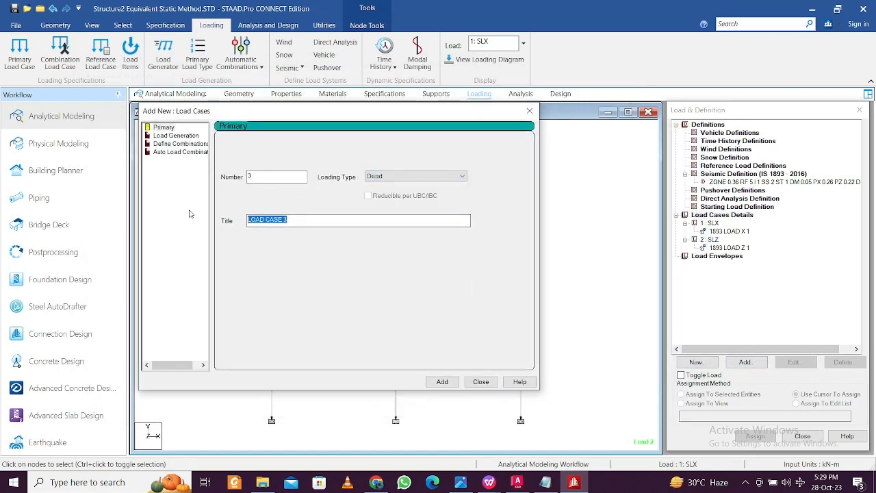
type("DL")
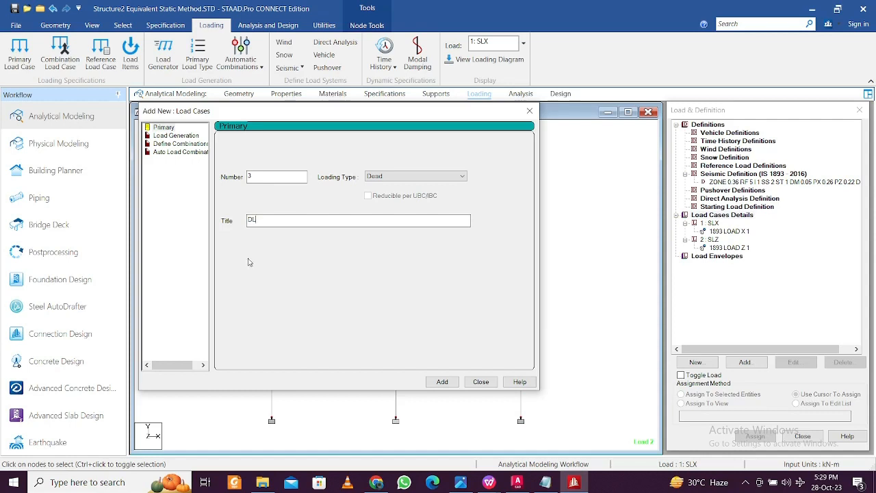
left_click(440, 383)
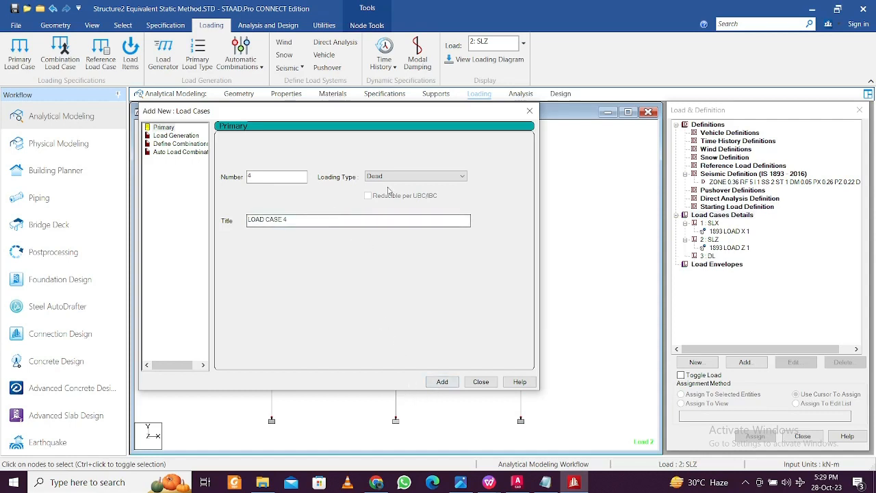
Add primary load case 4 with loading type Live and the title LL, and finish adding cases
left_click(414, 177)
left_click(388, 193)
left_click_drag(301, 219, 137, 218)
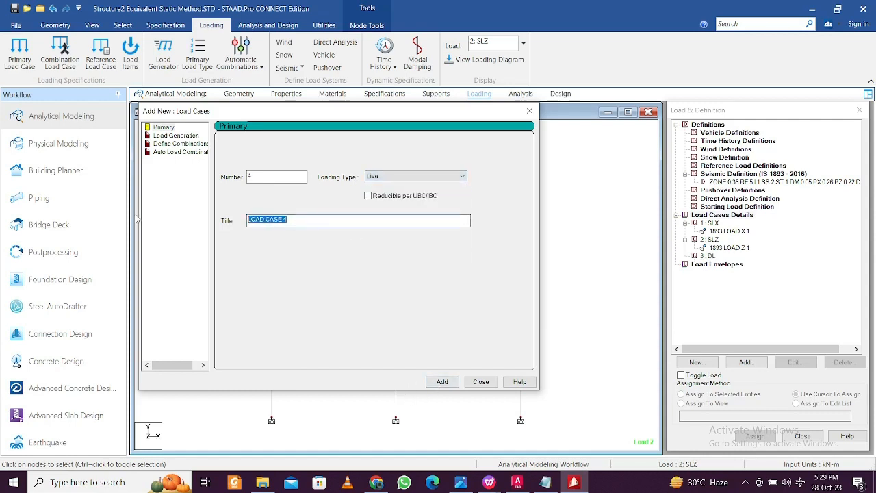
type("LL")
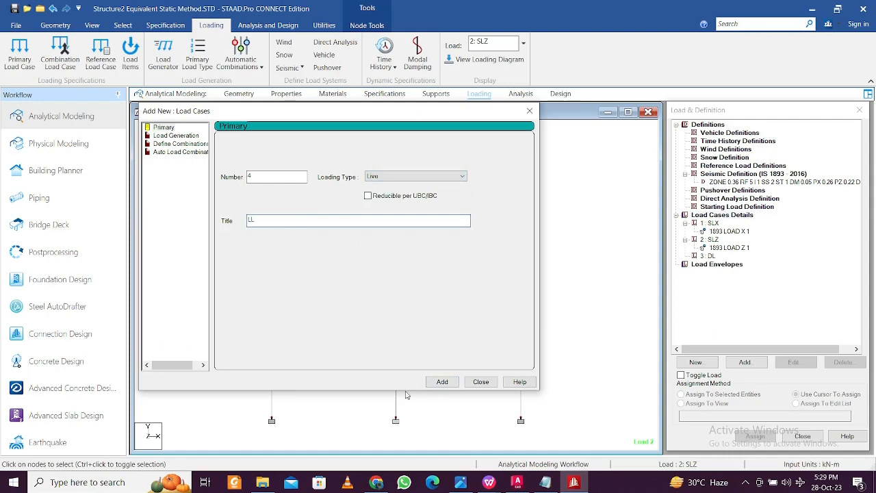
left_click(442, 381)
left_click(481, 381)
Add a selfweight load in the Y direction with factor -1 to load case DL
left_click(710, 255)
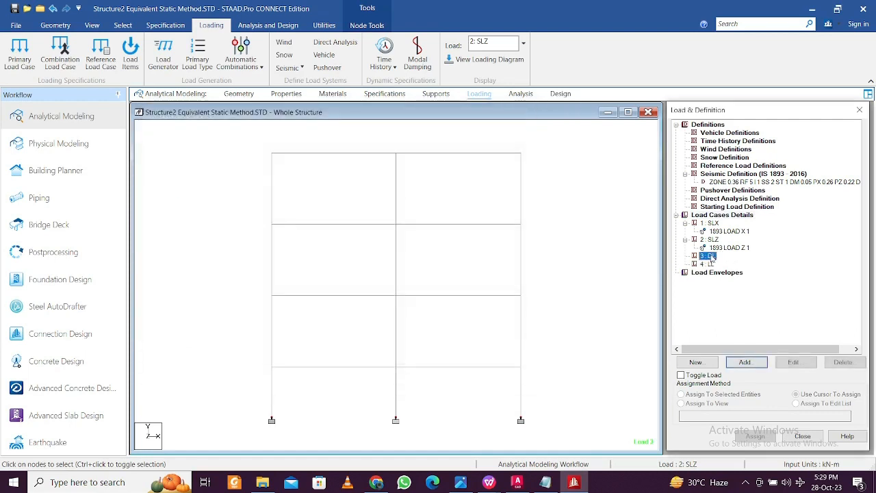
left_click(745, 362)
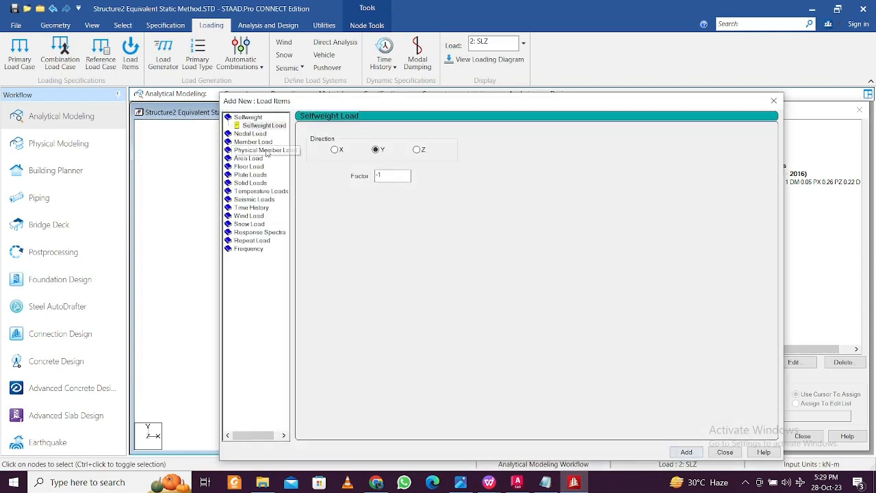
left_click_drag(498, 103, 424, 77)
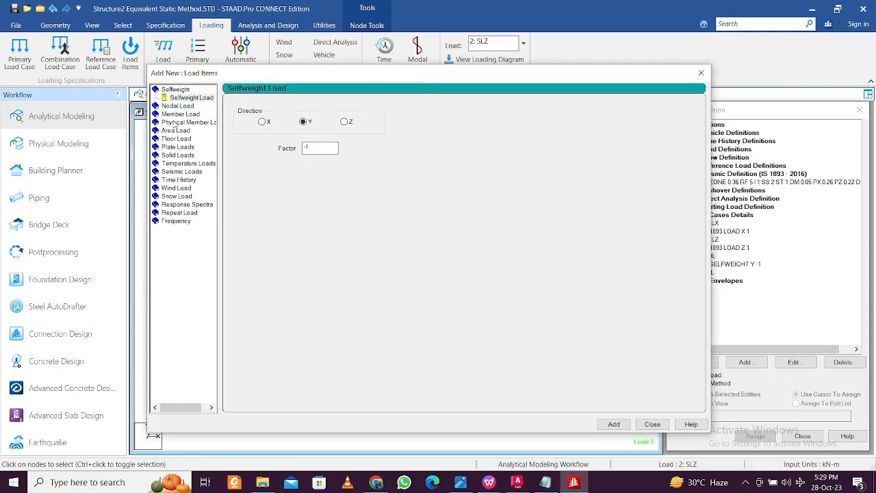
Start a uniform force member load with a negative magnitude and calculate 3 × 0.125 × 20 in Calculator for its value
left_click(176, 114)
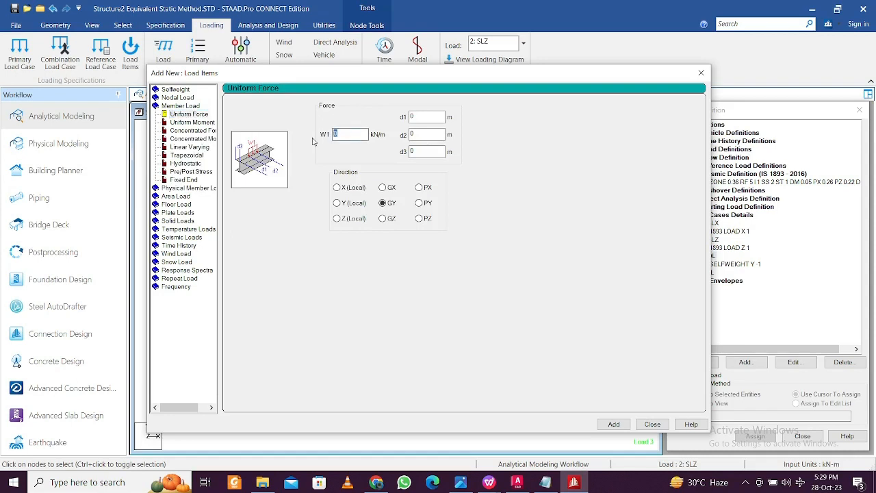
type("-")
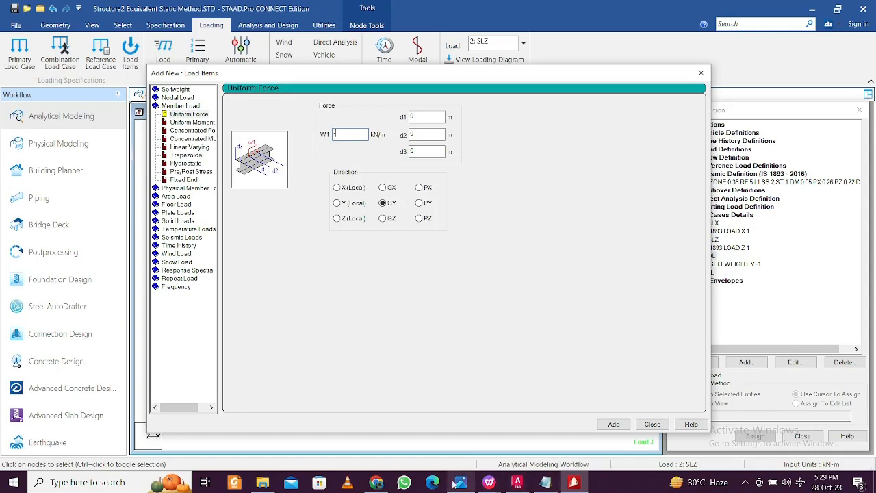
left_click(144, 487)
type("cal")
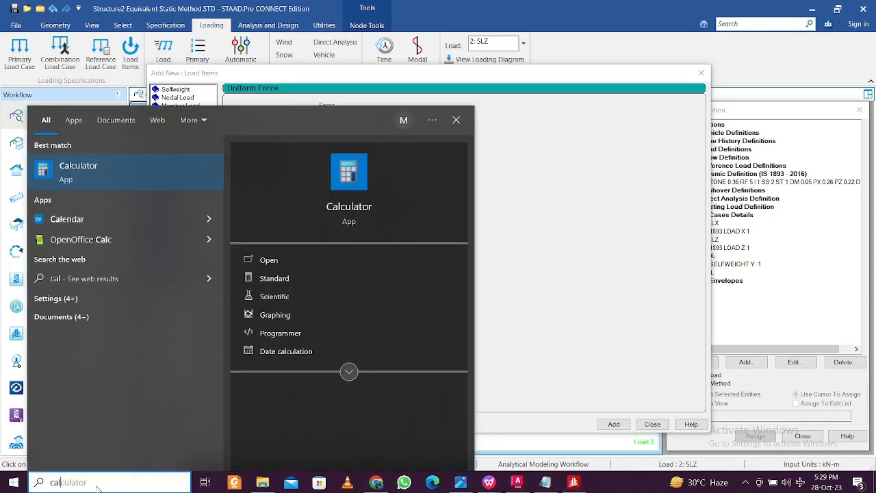
left_click(112, 166)
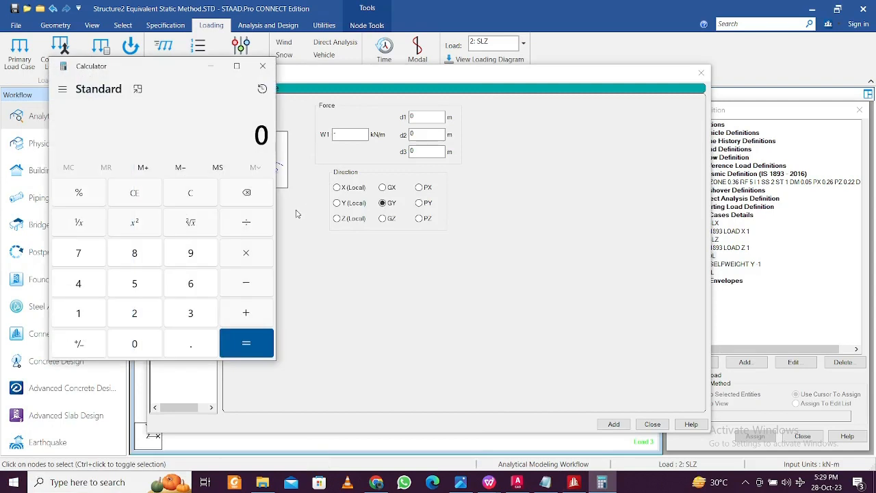
type("3")
type("0.125")
type("*")
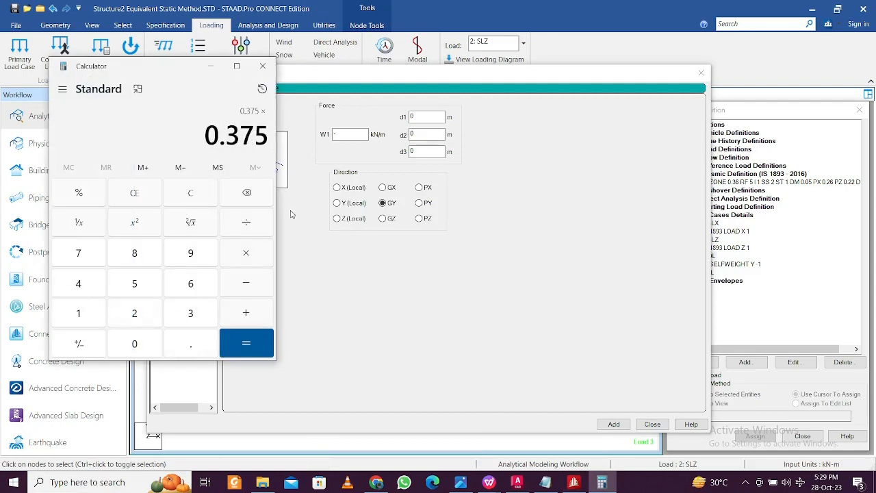
type("20")
key("Return")
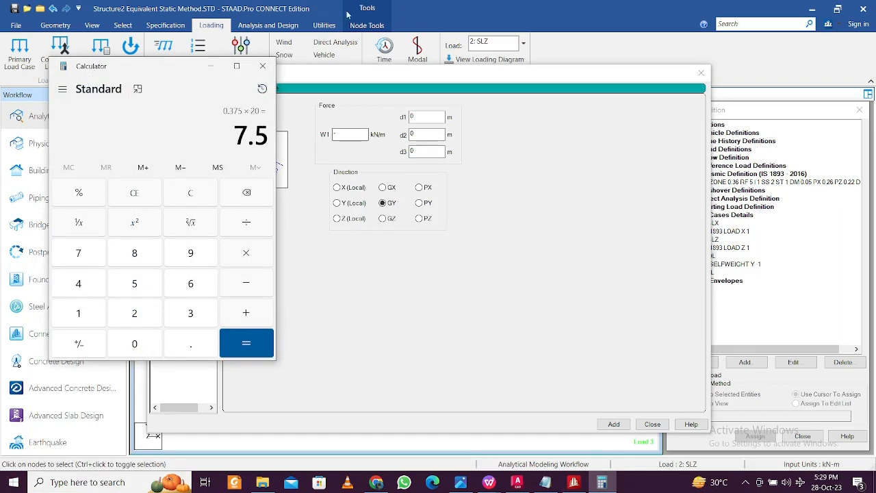
Add a uniform member force of -7.5 kN/m in the GY direction to load case DL
left_click(211, 66)
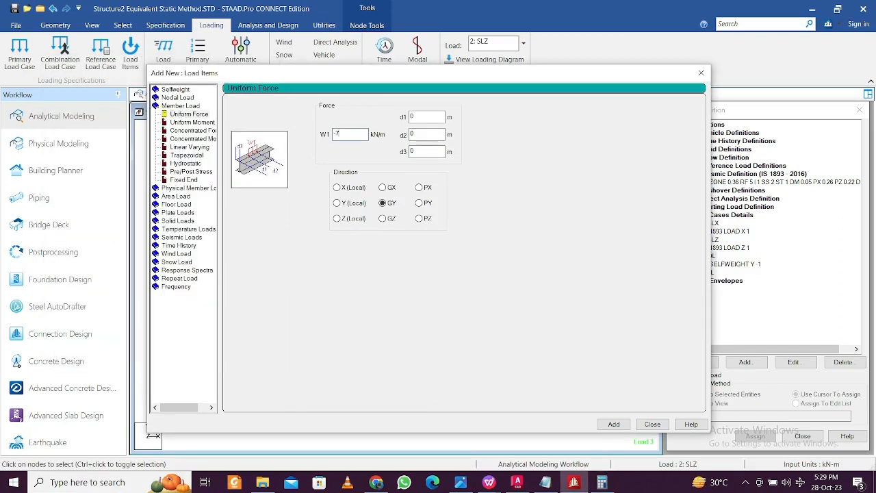
left_click(615, 425)
left_click(649, 424)
Add a floor load to case DL with pressure -0.5 kN/m2 in global Y over the Y range 2.8 to 9.2 m
left_click(709, 256)
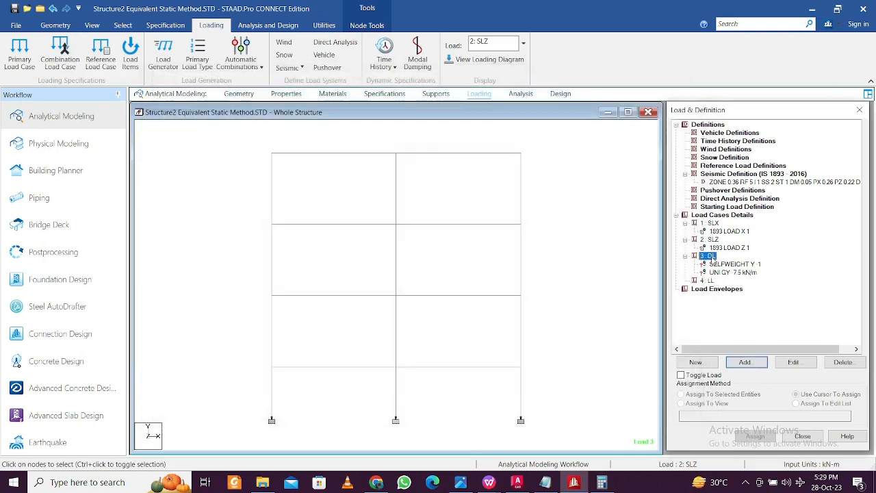
left_click(743, 362)
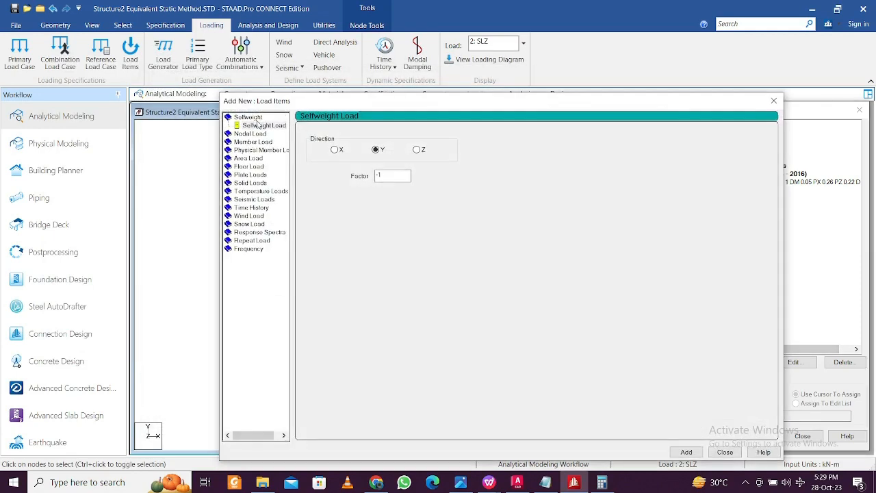
left_click(259, 166)
left_click(355, 185)
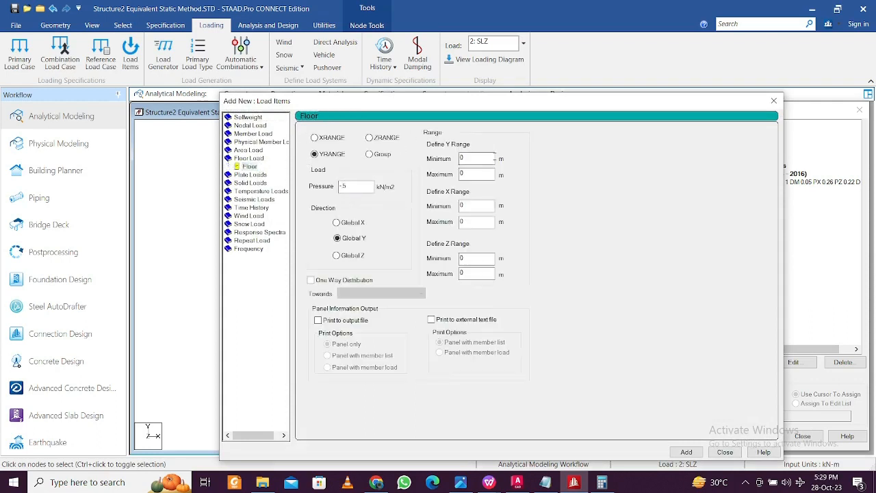
left_click_drag(478, 101, 1, 59)
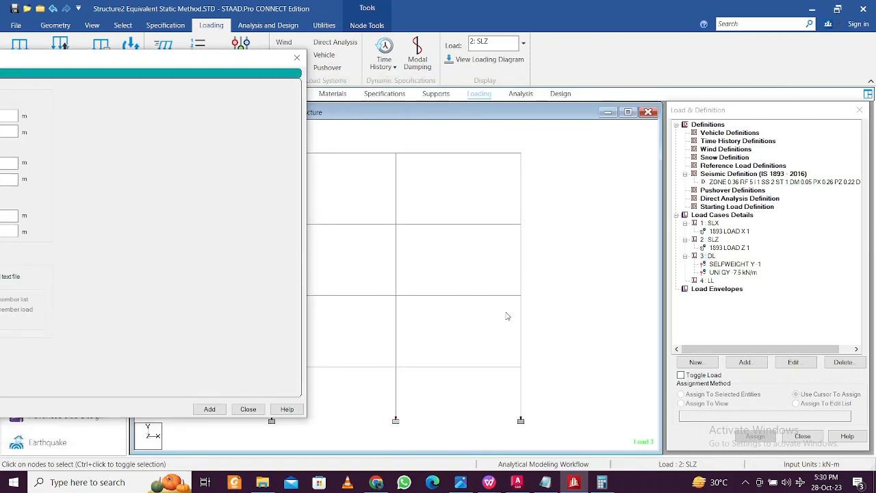
left_click_drag(212, 58, 467, 86)
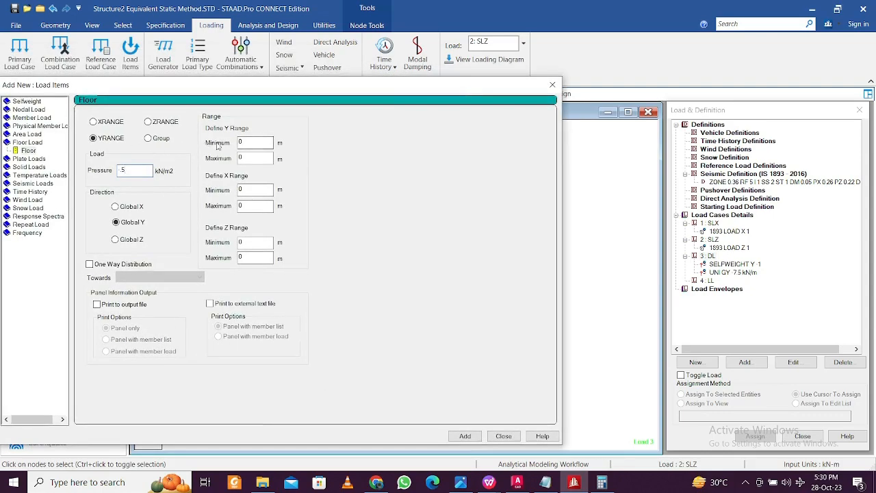
type("2.8")
key("Tab")
left_click(465, 436)
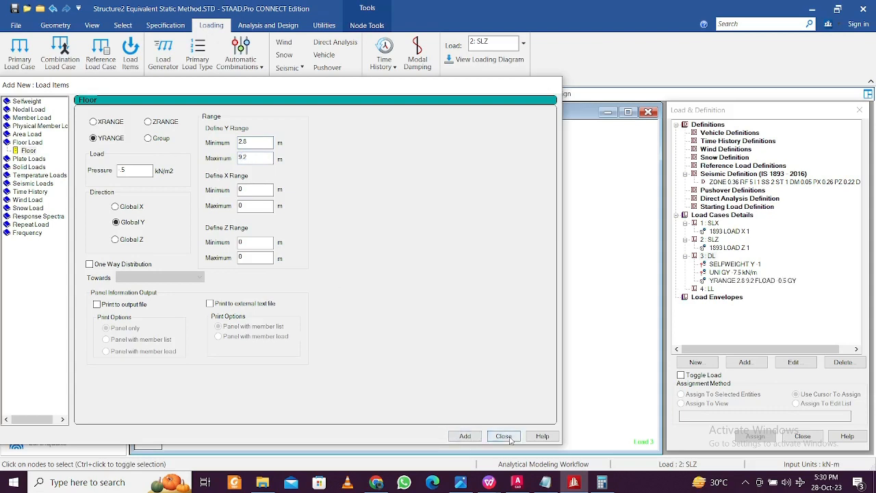
left_click(504, 436)
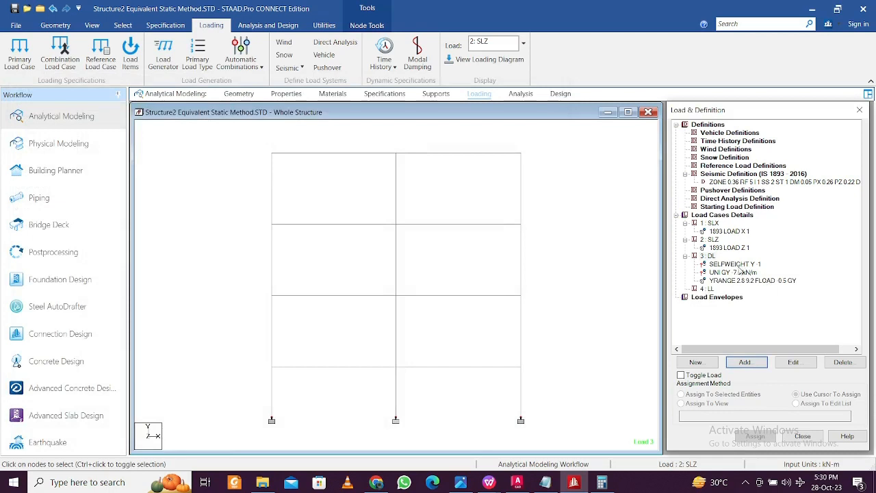
Show the frame isometrically and assign the DL selfweight load to the whole view
left_click(733, 266)
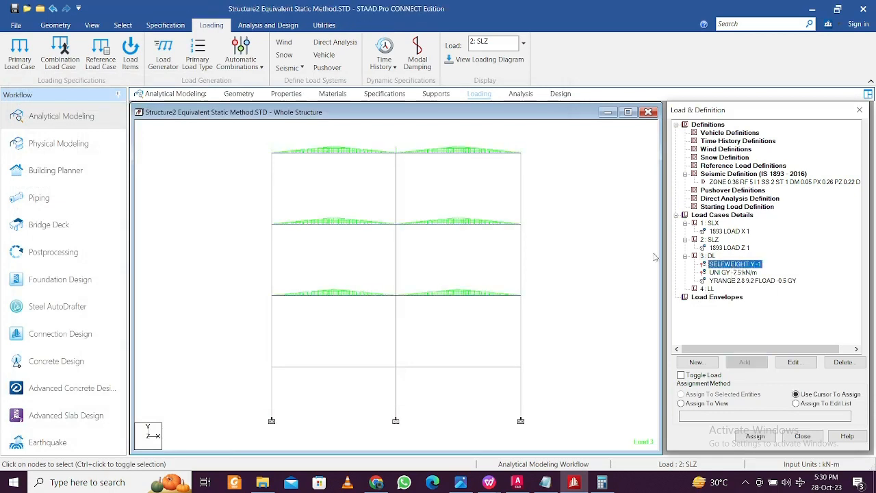
left_click(92, 24)
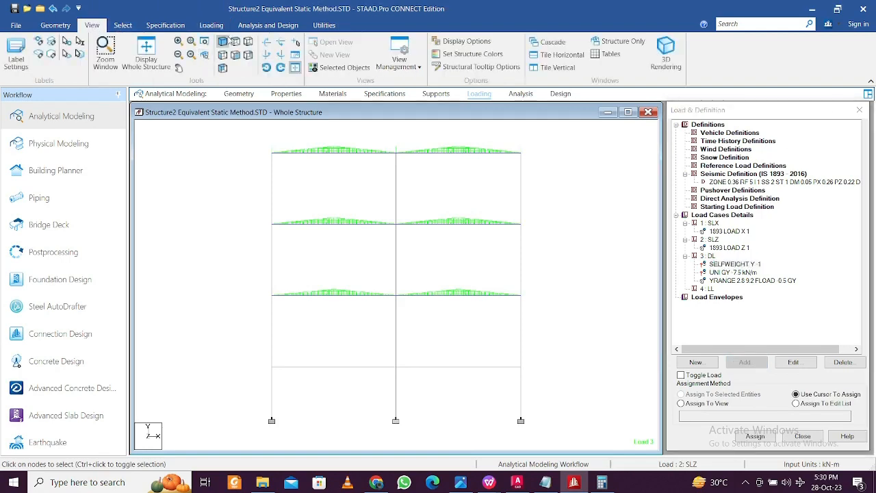
left_click(222, 41)
left_click(711, 403)
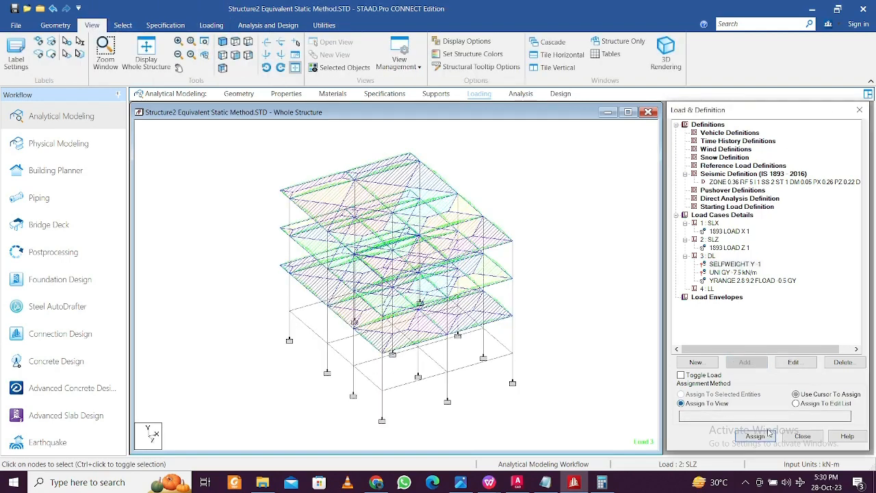
left_click(755, 436)
left_click(789, 309)
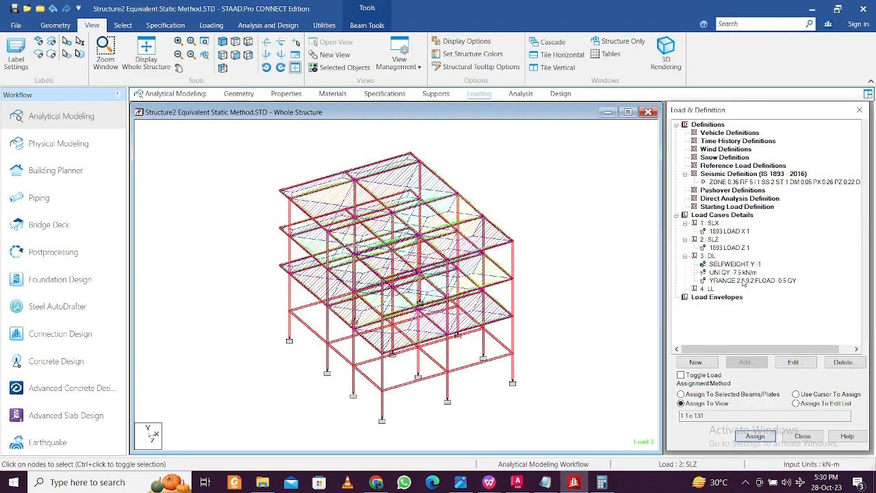
Assign the uniform load GY -7.5 kN/m to all beams at the lowest beam level of the frame
left_click(739, 273)
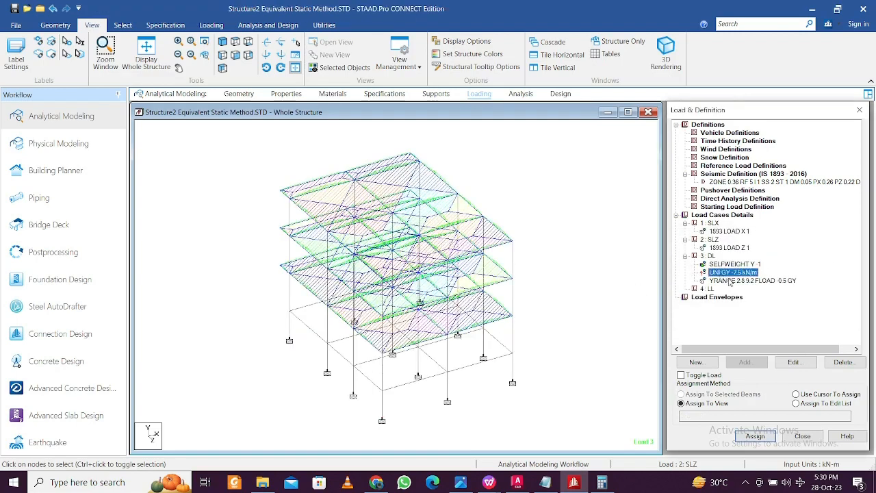
left_click(730, 281)
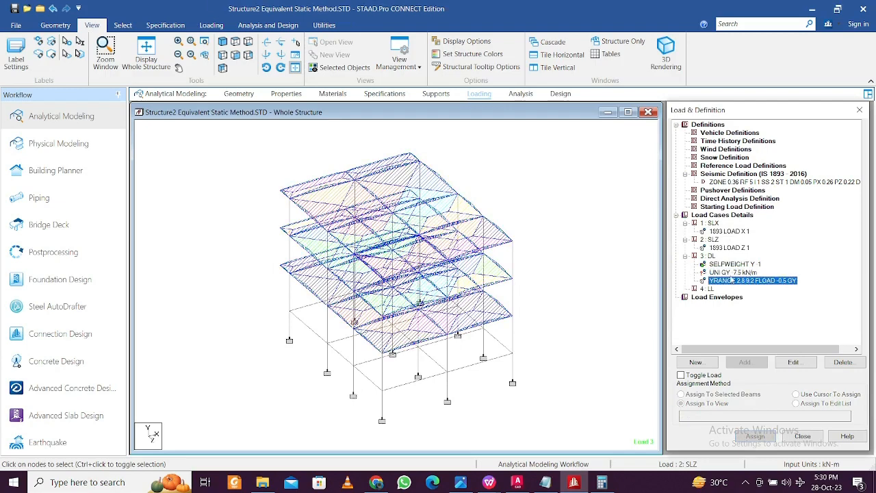
left_click(731, 273)
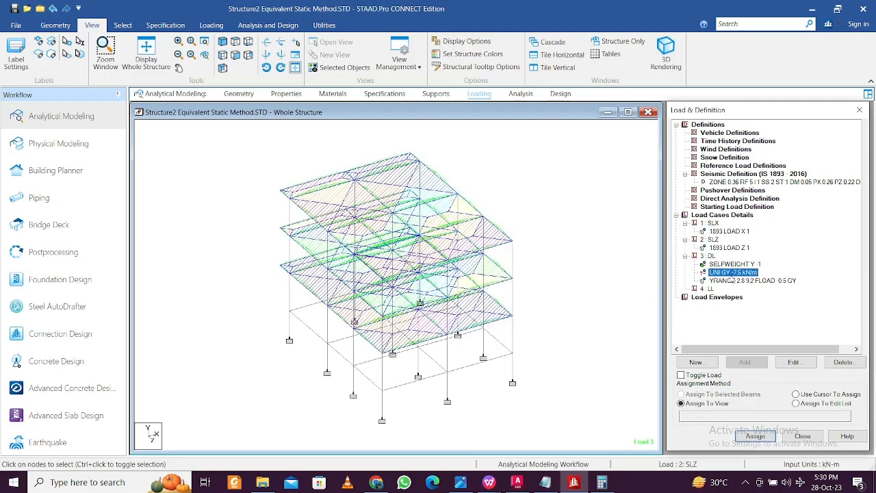
left_click(235, 55)
left_click_drag(249, 357, 559, 381)
left_click(726, 396)
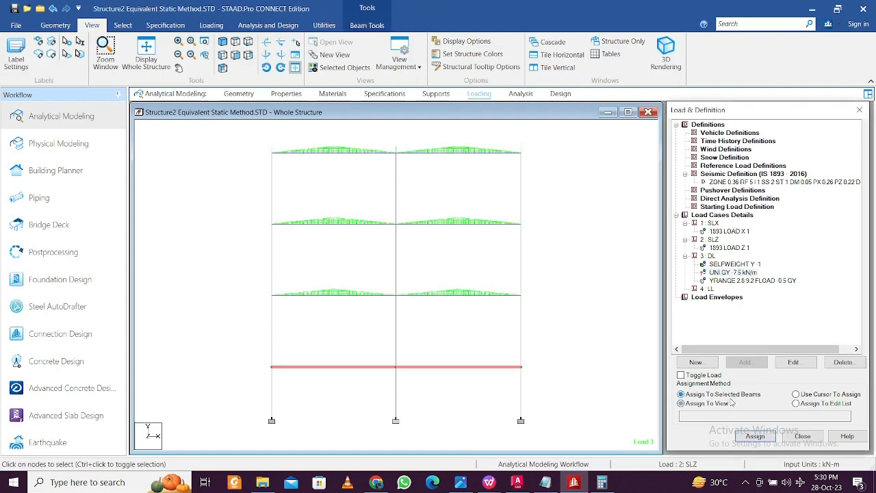
left_click(754, 436)
left_click(788, 312)
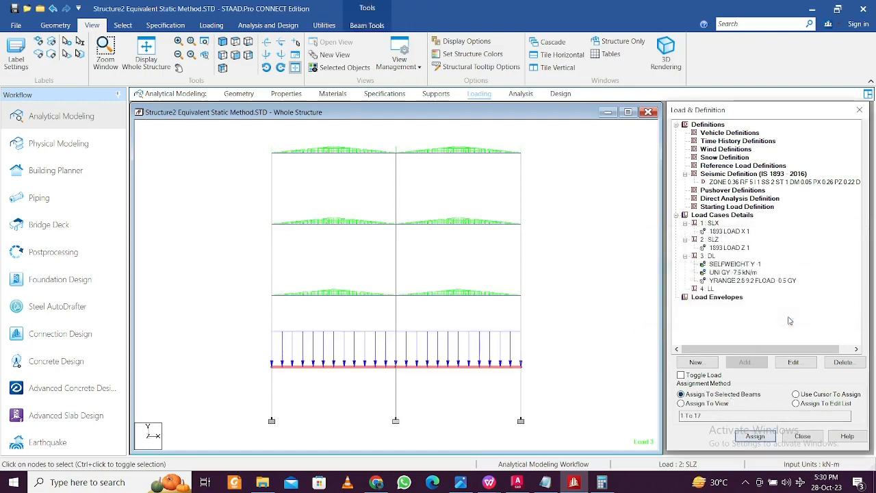
left_click(456, 303)
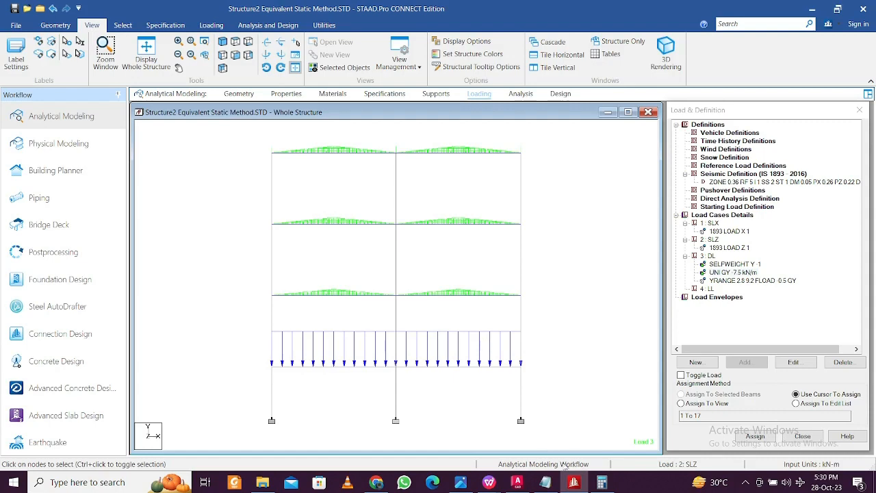
Check the wall and beam layout on the ground floor plan image gf.jpg, and return to the STAAD.Pro model
left_click(459, 483)
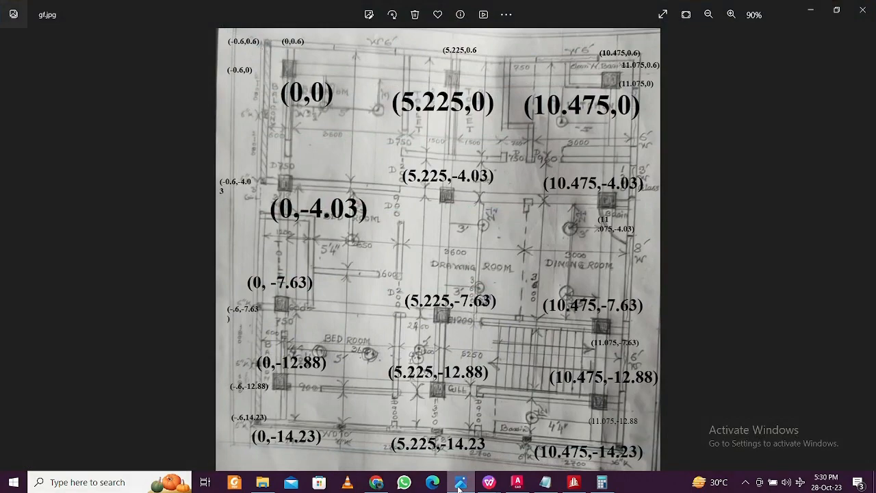
left_click(460, 483)
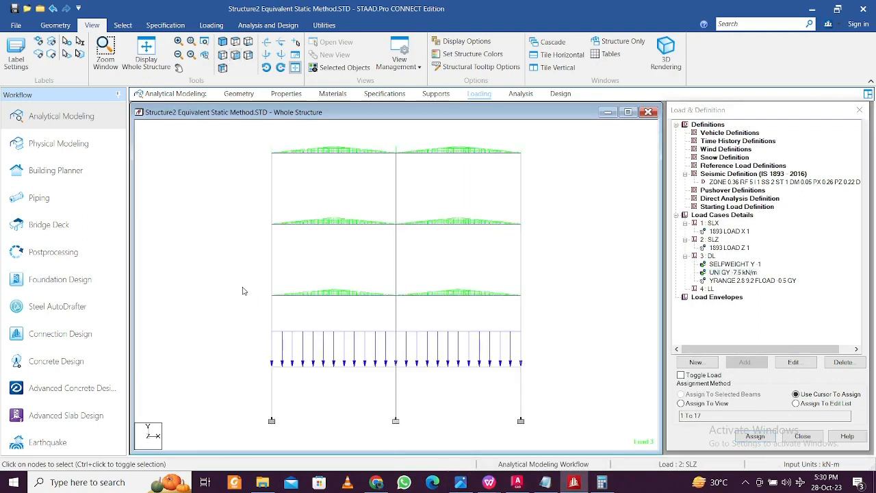
left_click_drag(243, 286, 552, 311)
right_click(552, 311)
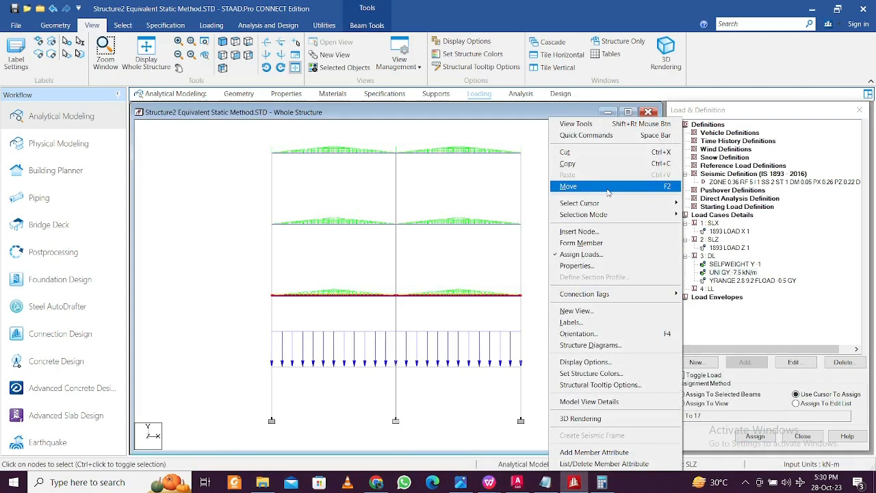
left_click(387, 244)
left_click_drag(246, 139, 563, 160)
left_click_drag(238, 211, 566, 231)
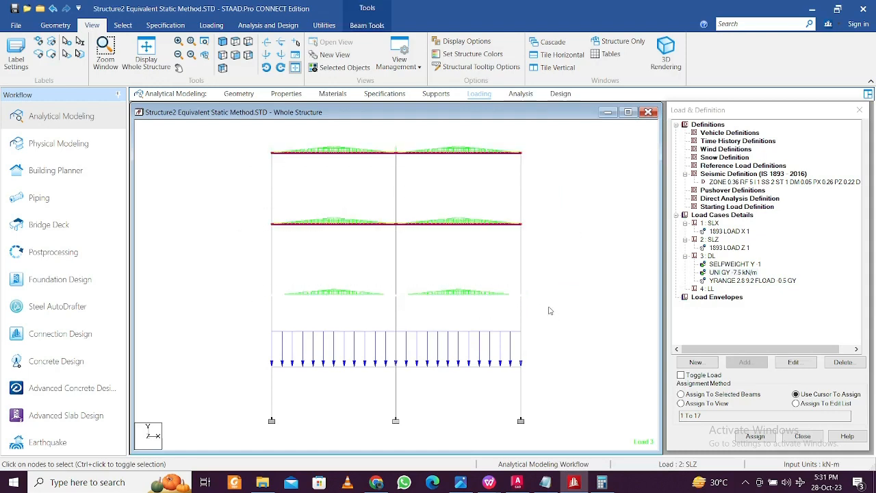
left_click(263, 153)
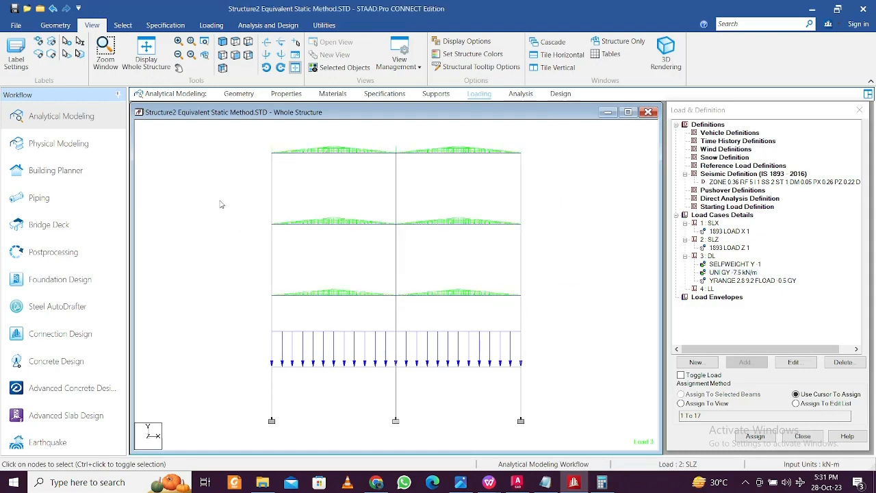
Select the beams of the two floor levels below the roof and display only them as a new view in the active window
left_click_drag(222, 204, 543, 237)
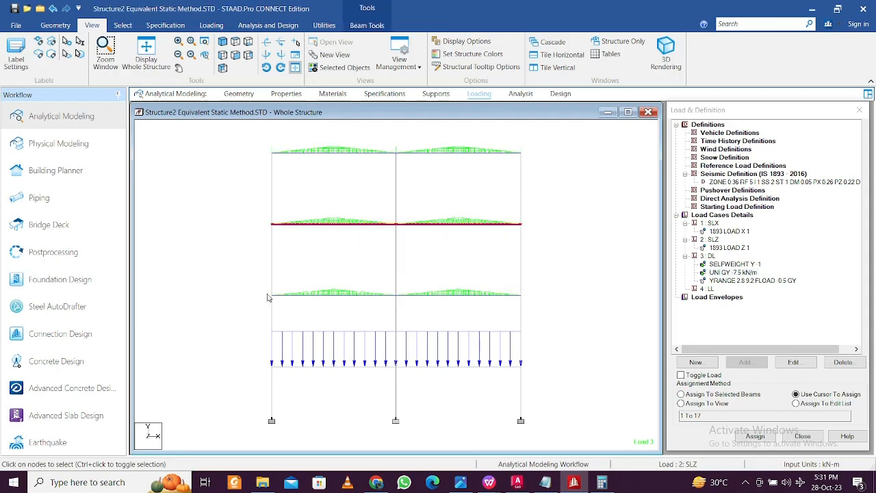
left_click_drag(240, 289, 532, 302)
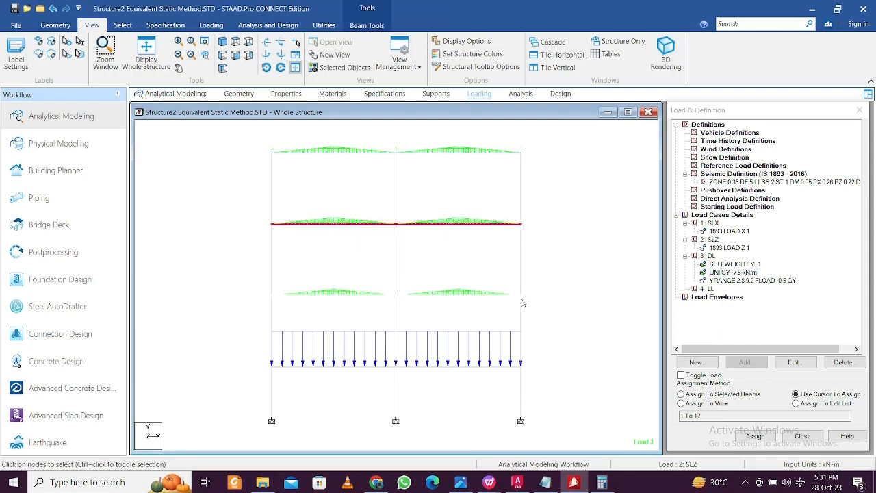
right_click(491, 276)
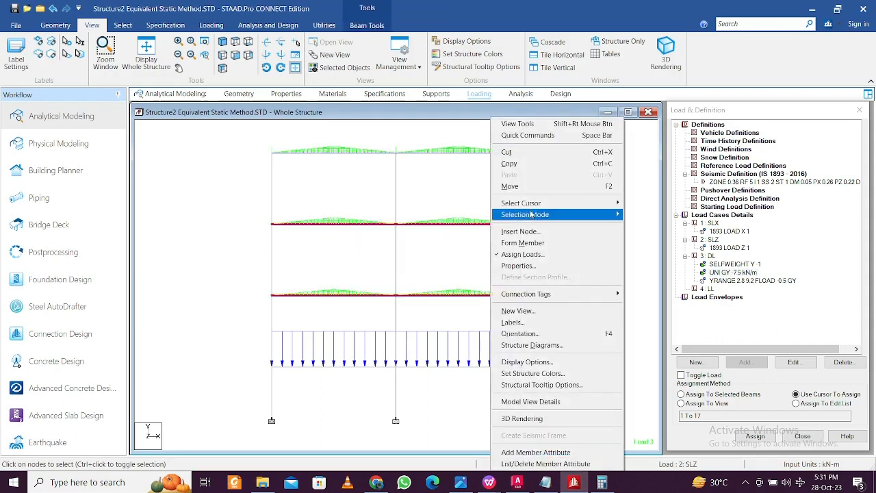
left_click(529, 310)
left_click(576, 269)
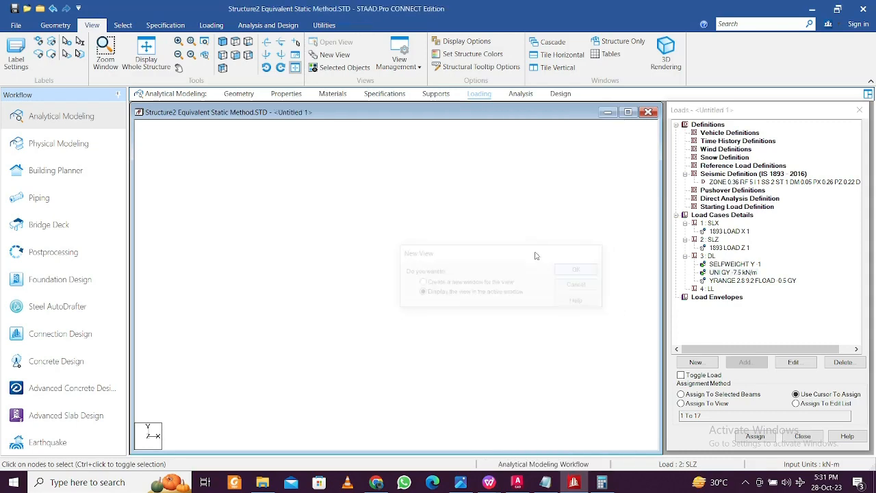
In plan view, select all beams except those of the narrow end strip and assign the DL load UNI GY -7.5 kN/m to them
left_click(248, 43)
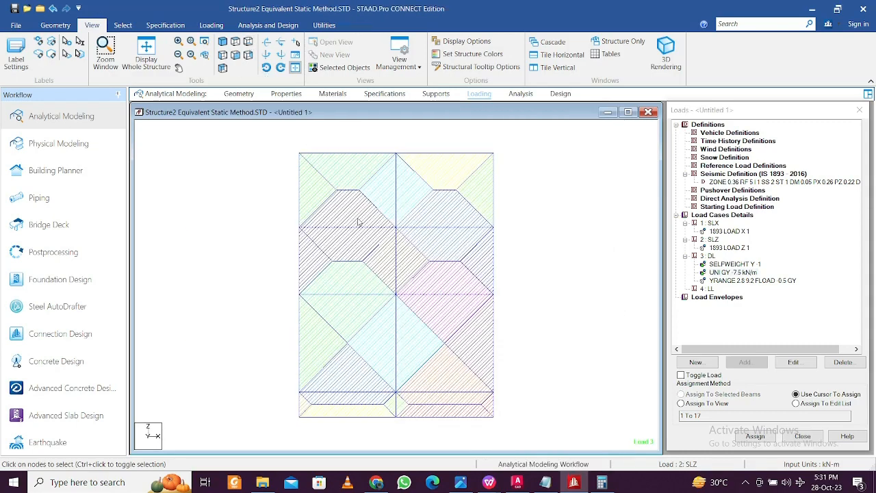
left_click_drag(356, 209, 507, 403)
left_click(757, 396)
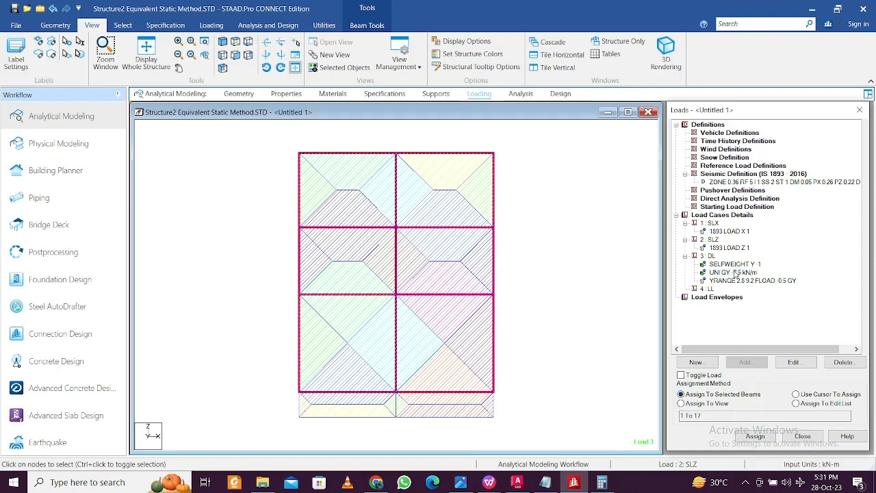
left_click(755, 436)
left_click(790, 313)
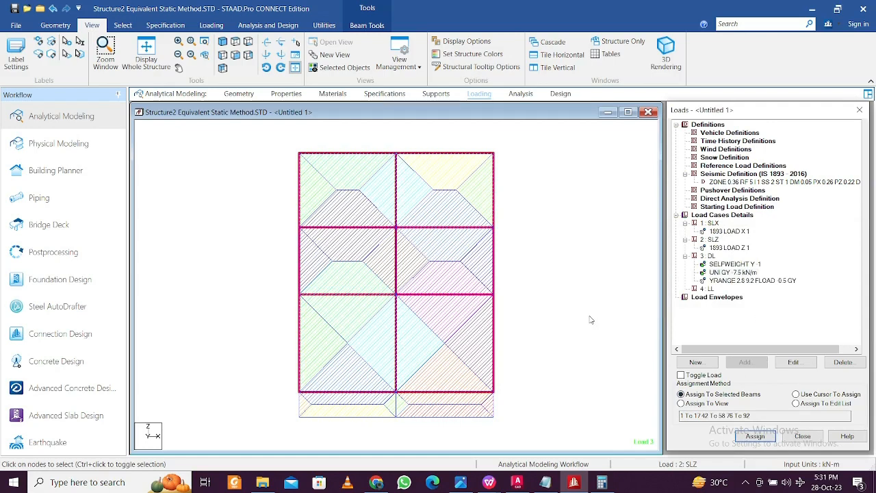
Make load case 4 LL active, save the modified structure and open its command file in a maximized editor
left_click(707, 289)
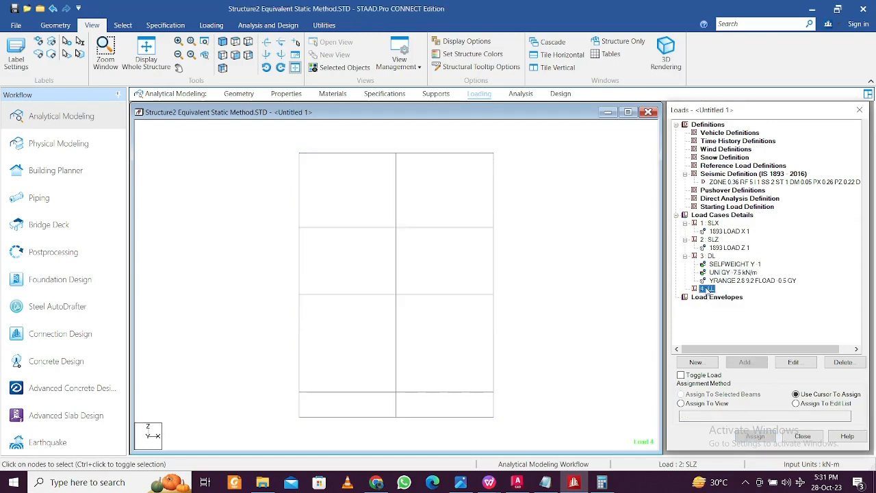
left_click(312, 24)
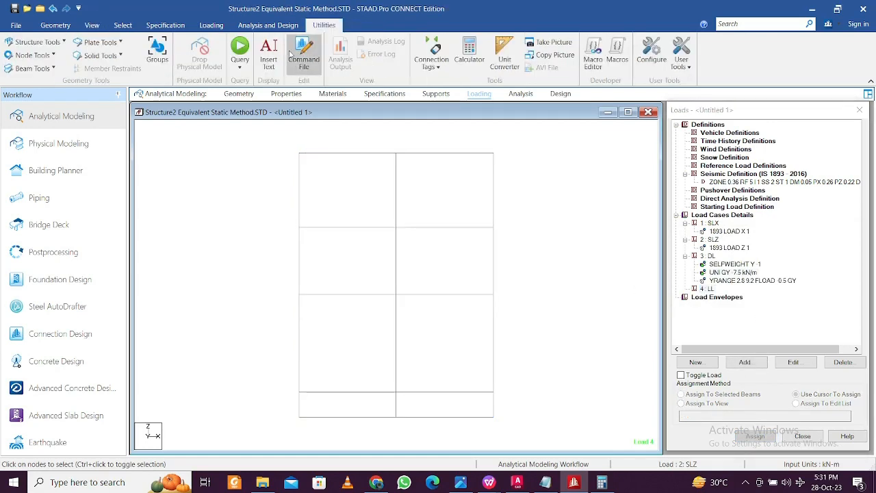
left_click(301, 54)
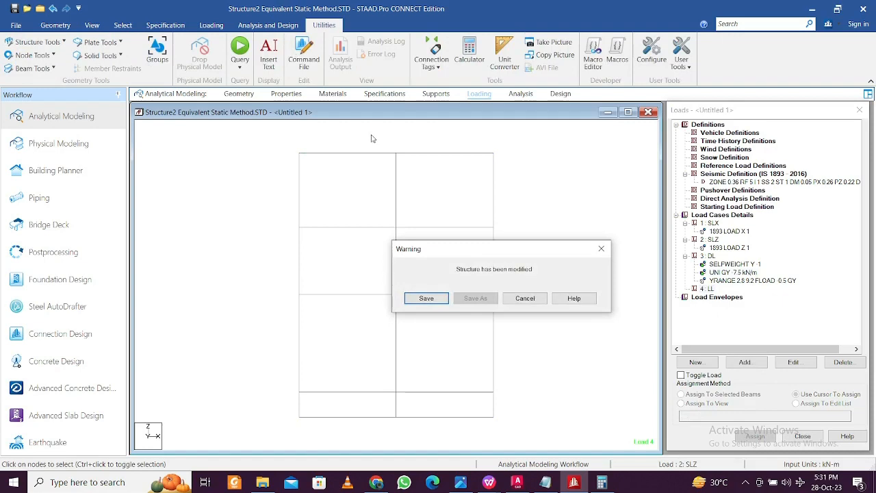
left_click(428, 299)
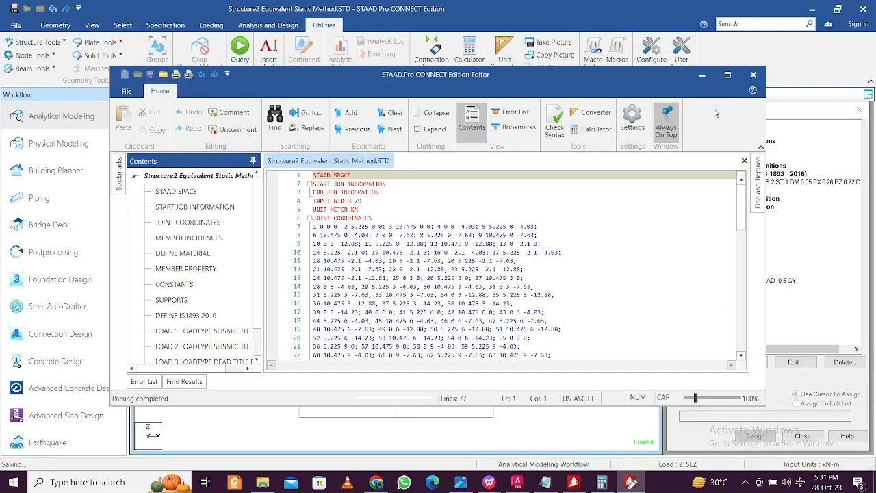
left_click(727, 74)
Enlarge the command file text and examine the commands of the seismic, dead and live load cases
scroll(381, 283, "up", 5, "ctrl")
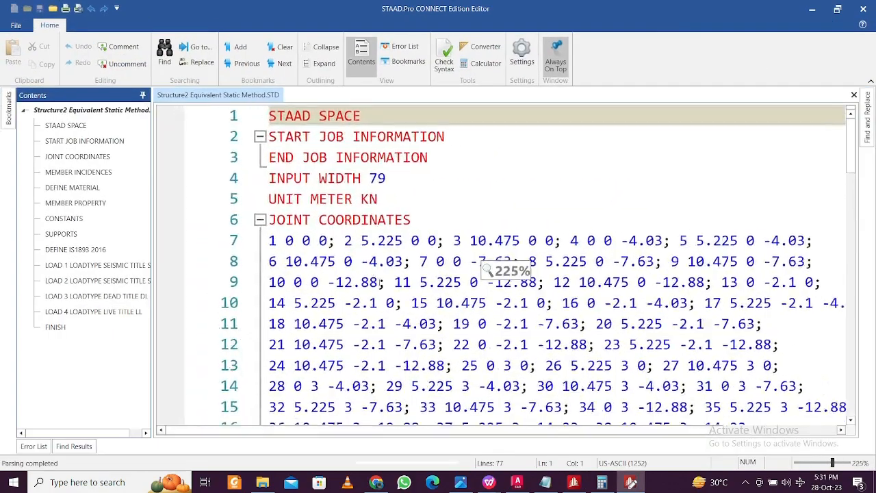
scroll(380, 282, "down", 18)
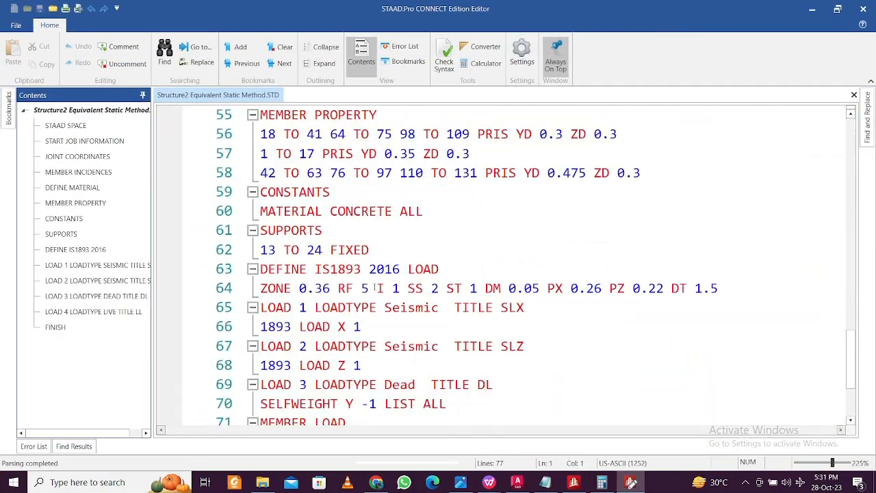
scroll(374, 287, "down", 3)
left_click(383, 271)
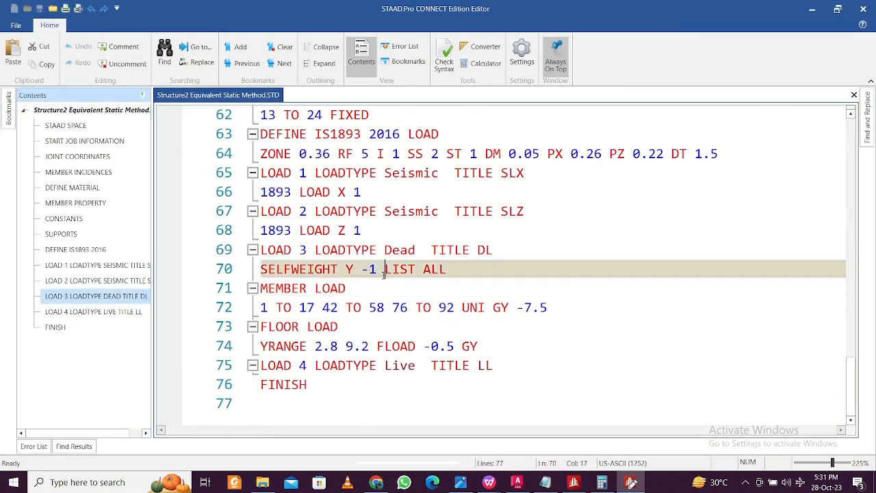
left_click(354, 250)
left_click(375, 272)
left_click(431, 269)
Copy the FLOOR LOAD and YRANGE lines of load case DL onto a new line below the LOAD 4 Live title
left_click_drag(469, 346, 263, 327)
key("ctrl+c")
left_click(500, 372)
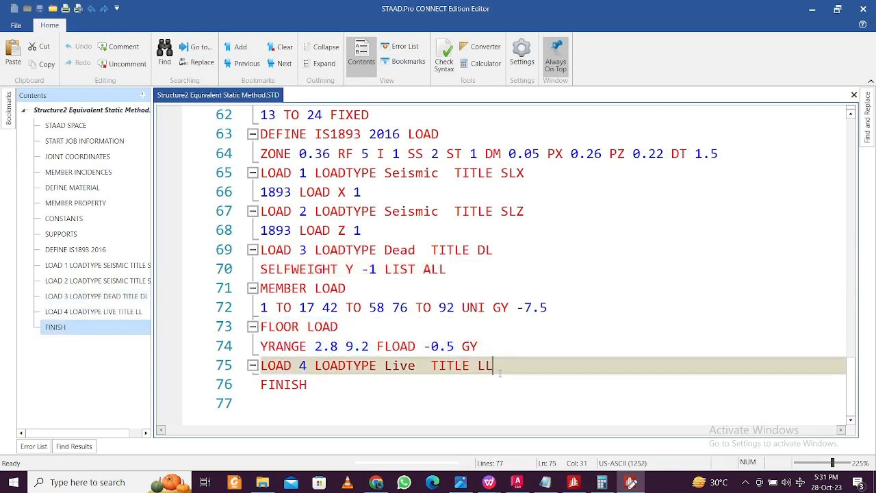
key("Return")
key("ctrl+v")
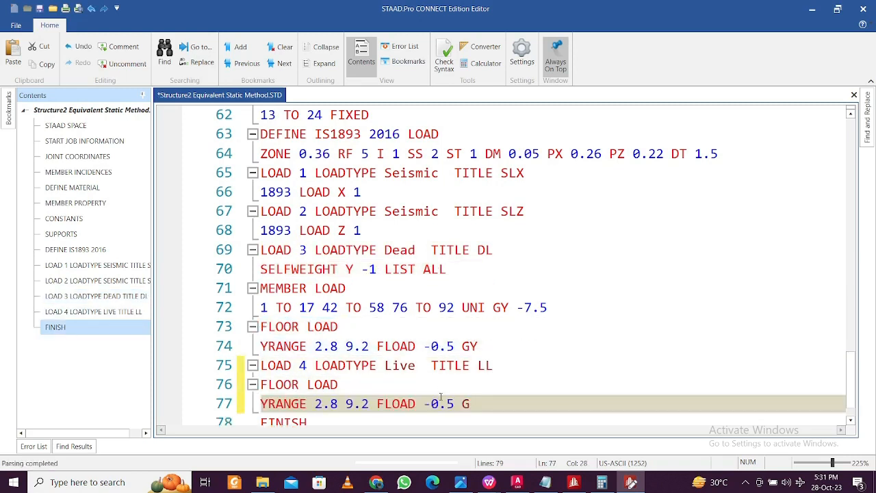
key("ctrl+z")
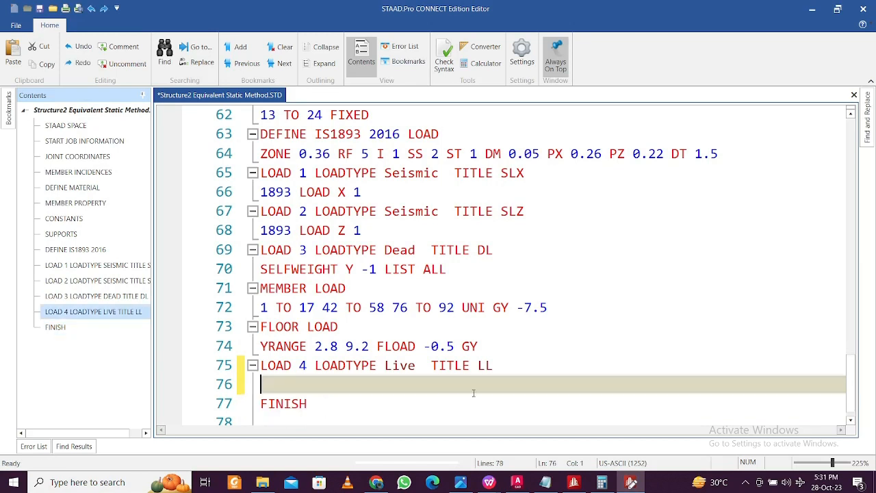
left_click_drag(477, 347, 262, 327)
key("ctrl+c")
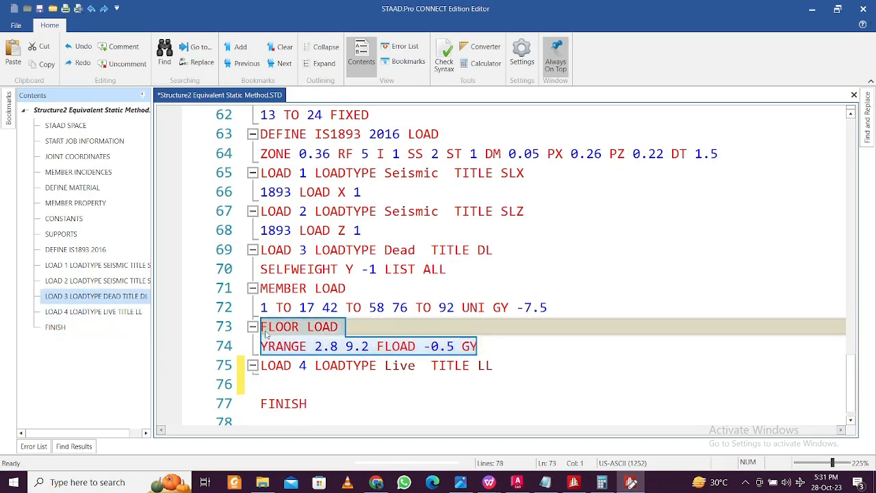
left_click(294, 384)
key("ctrl+v")
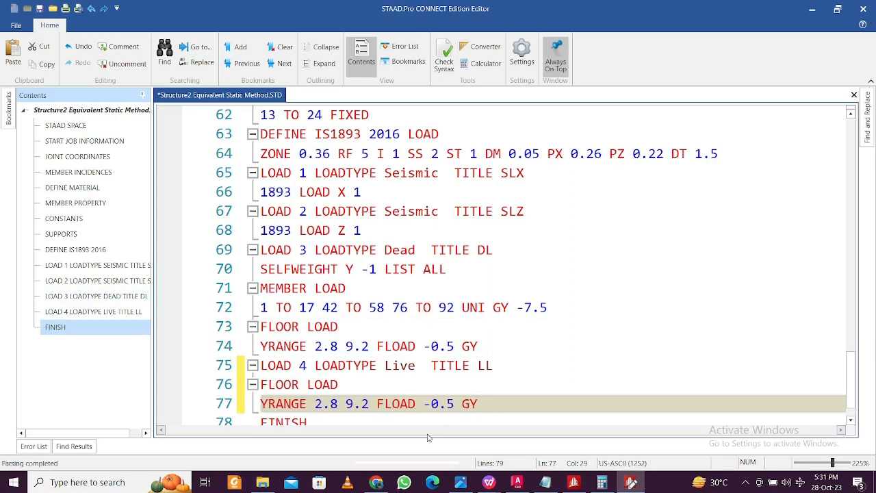
Set the floor load value under LOAD 4 Live to -2 GY
left_click_drag(454, 404, 431, 403)
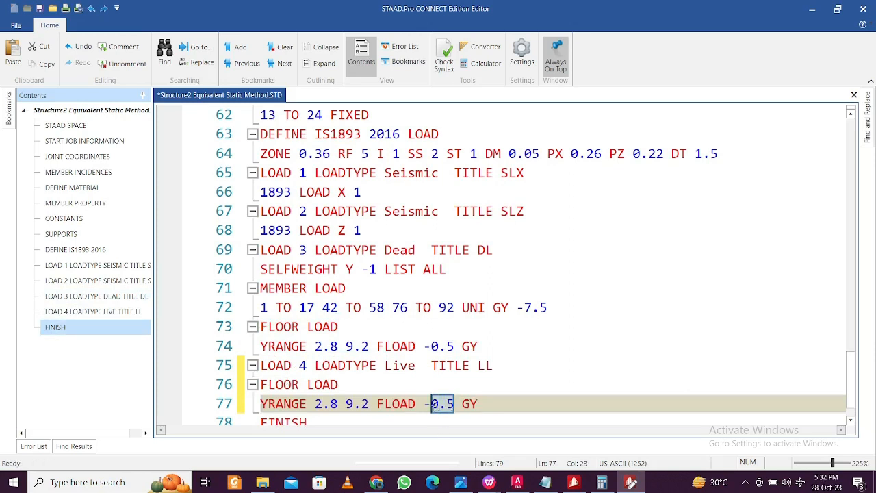
type("2")
left_click(478, 365)
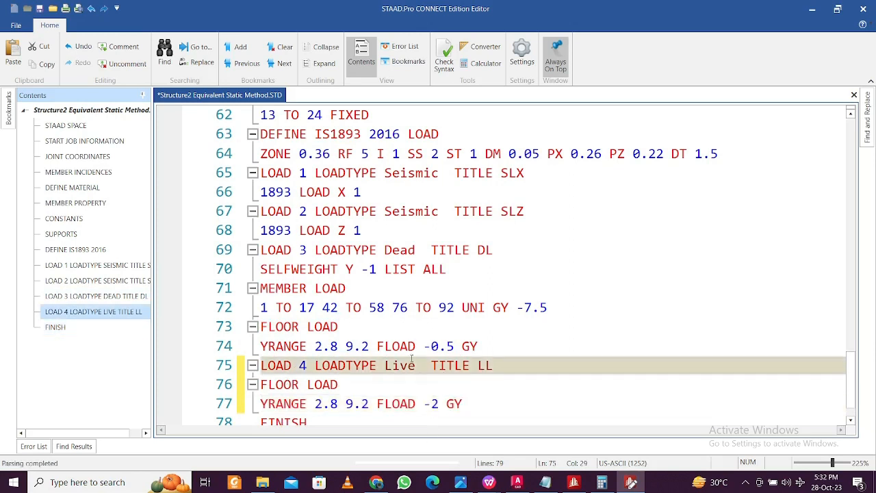
left_click(409, 346)
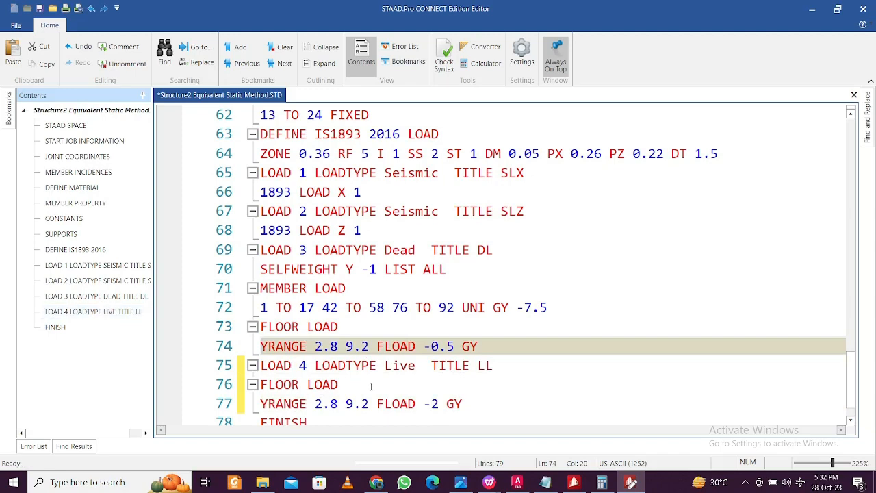
Copy the DL commands from SELFWEIGHT through the FLOOR LOAD range onto a new line after the IS1893 ZONE line
scroll(371, 382, "up", 2)
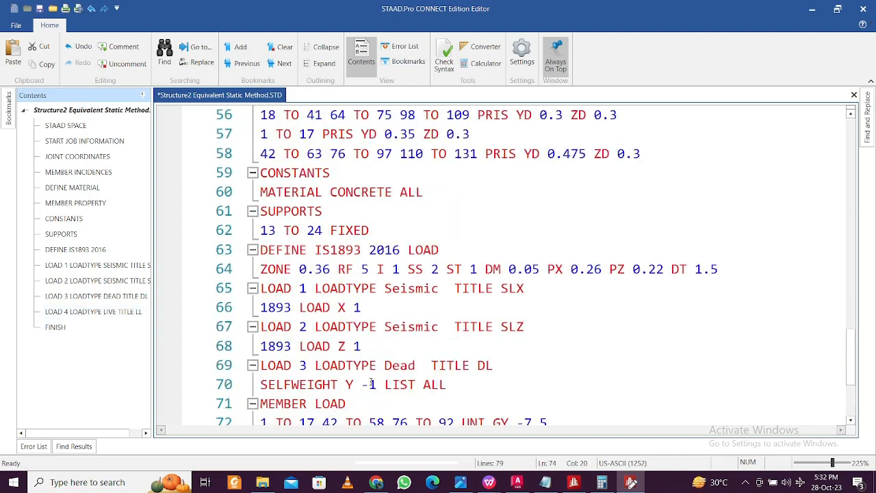
scroll(370, 382, "down", 3)
scroll(370, 382, "up", 1)
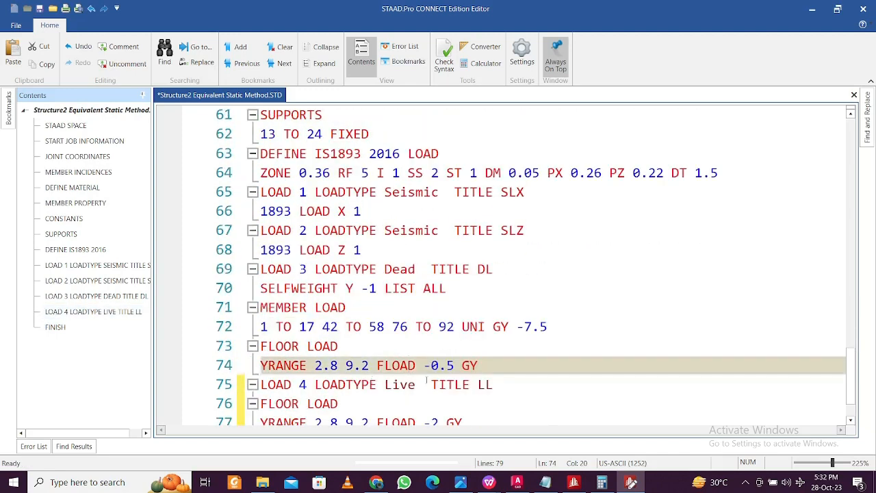
left_click_drag(488, 370, 261, 345)
key("ctrl+c")
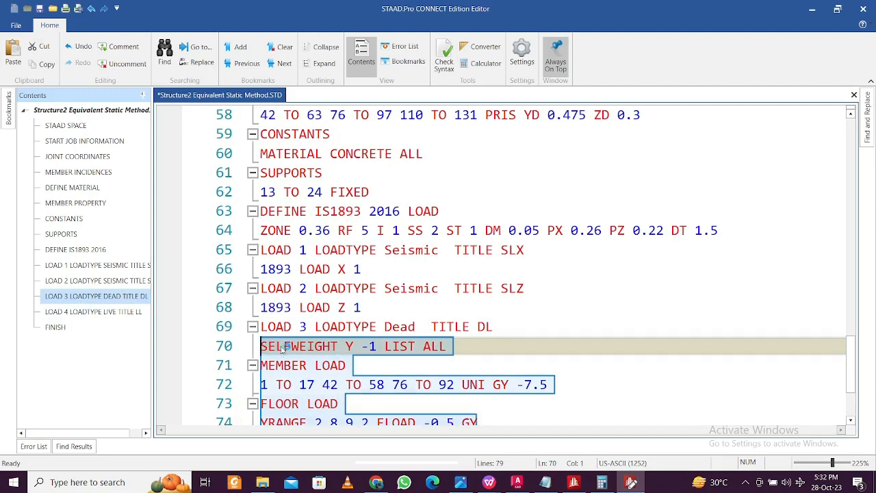
scroll(301, 347, "up", 4)
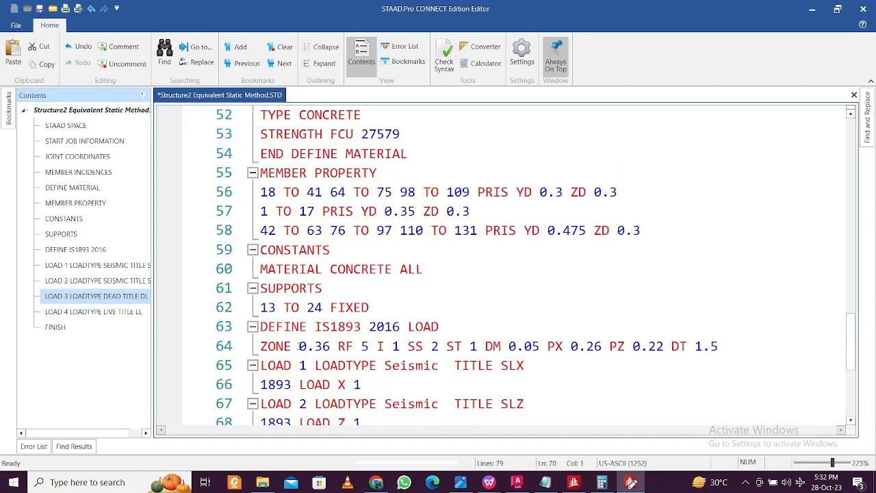
scroll(301, 336, "down", 4)
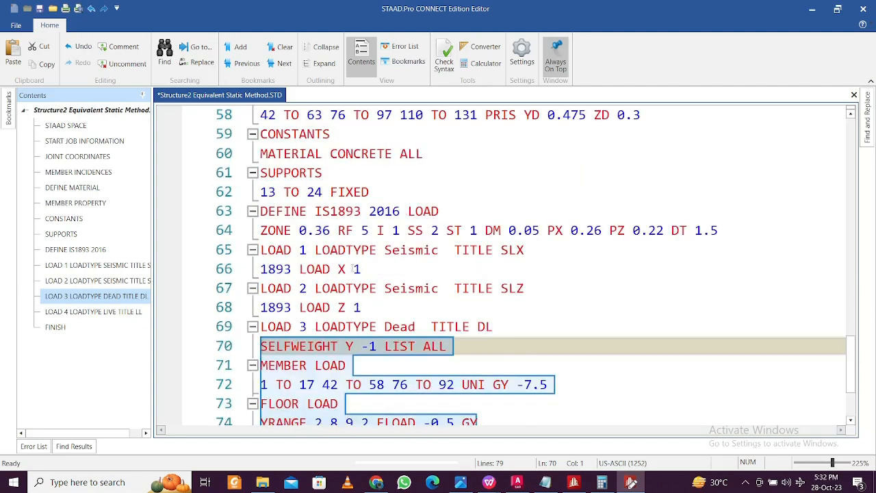
left_click(737, 235)
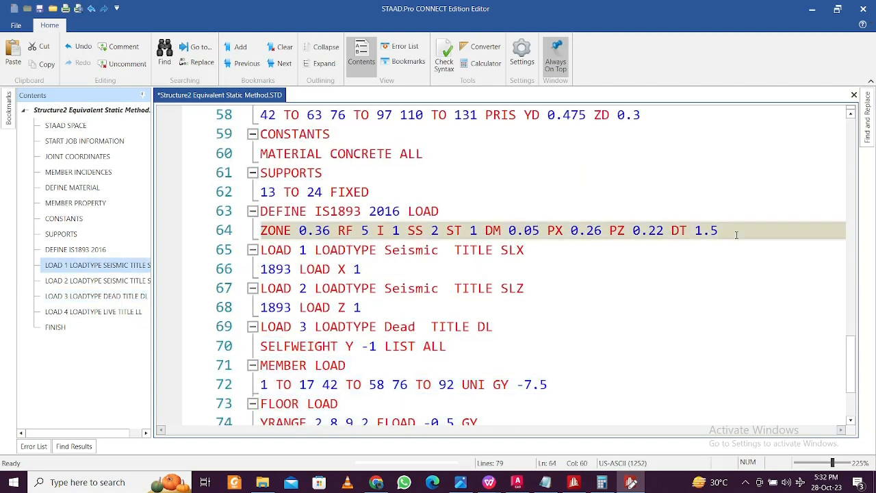
key("Return")
key("ctrl+v")
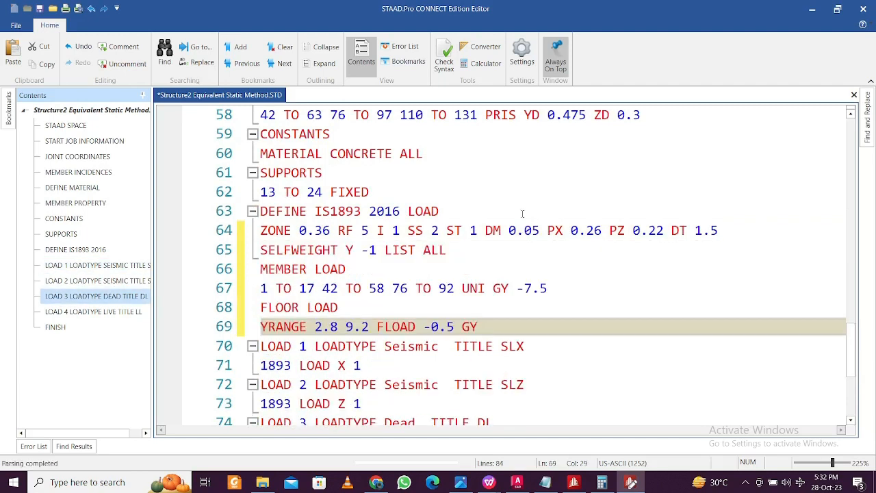
Remove the Y direction and minus sign from the copied selfweight command so it reads SELFWEIGHT 1 LIST ALL
left_click(371, 251)
key("BackSpace")
key("BackSpace")
key("BackSpace")
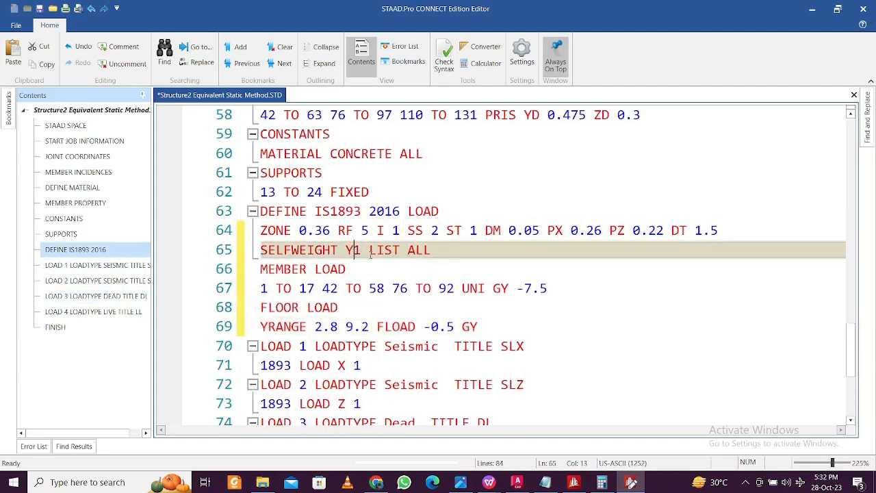
Change the copied MEMBER LOAD heading in the IS1893 definition to MEMBER WEIGHT
left_click(369, 271)
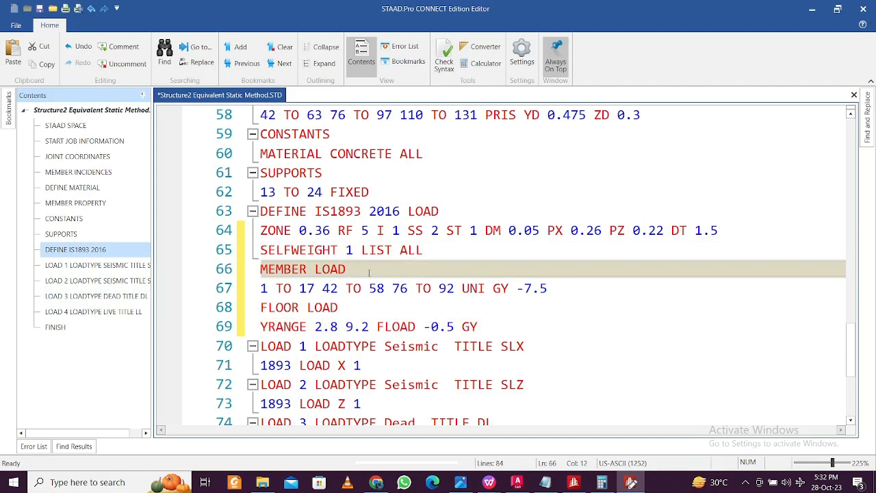
key("BackSpace")
key("BackSpace")
key("BackSpace")
key("BackSpace")
type("w")
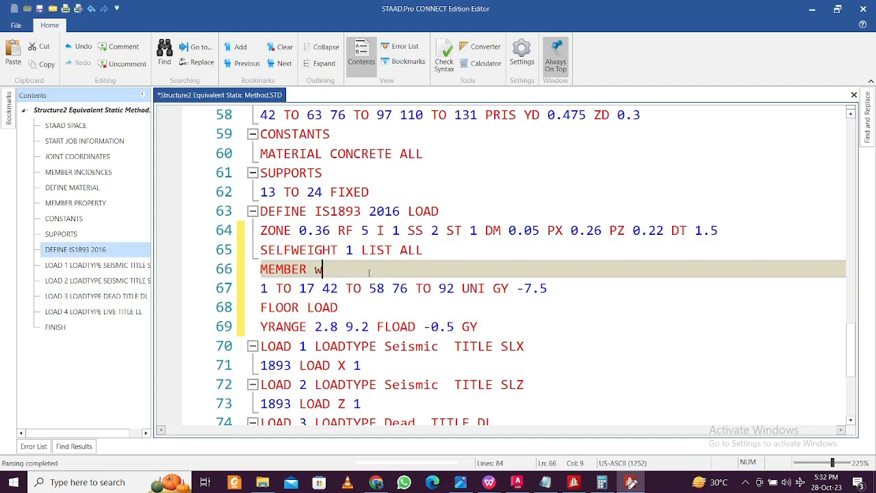
type("eight")
key("BackSpace")
key("BackSpace")
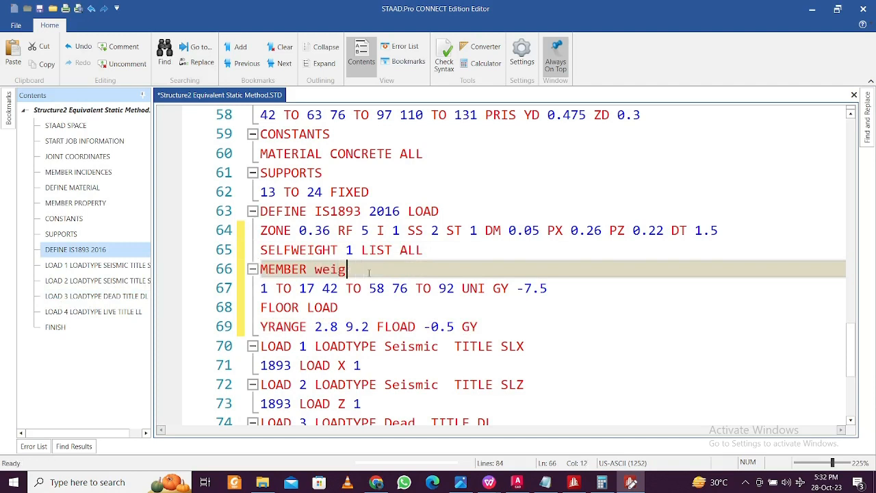
key("BackSpace")
key("BackSpace")
key("BackSpace")
key("BackSpace")
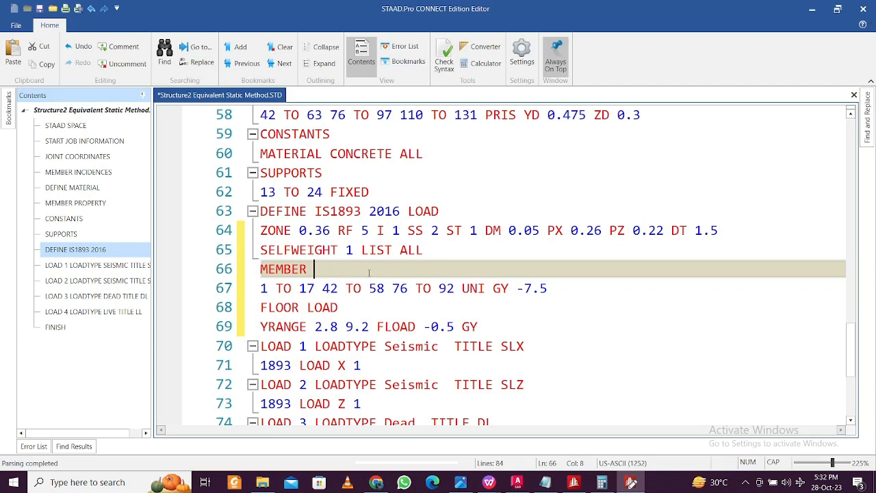
type("WEIGHT")
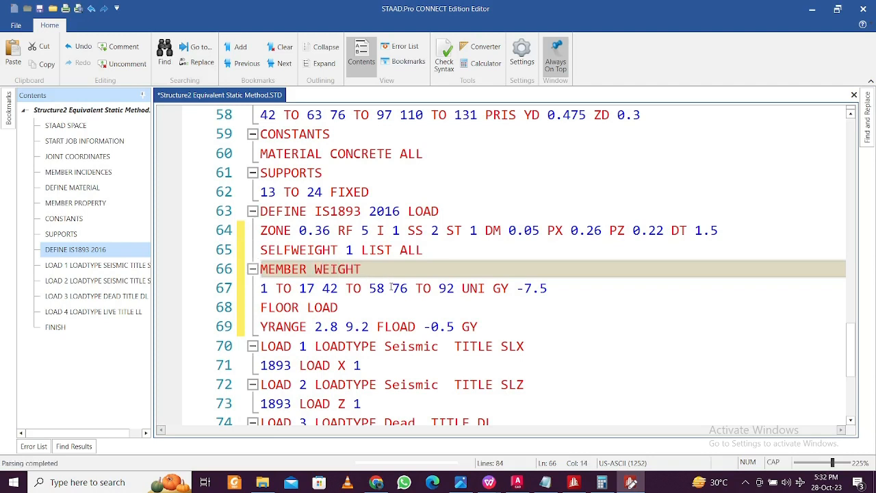
Change the copied FLOOR LOAD heading in the IS1893 definition to FLOOR WEIGHT
left_click(341, 307)
key("BackSpace")
key("BackSpace")
key("BackSpace")
key("BackSpace")
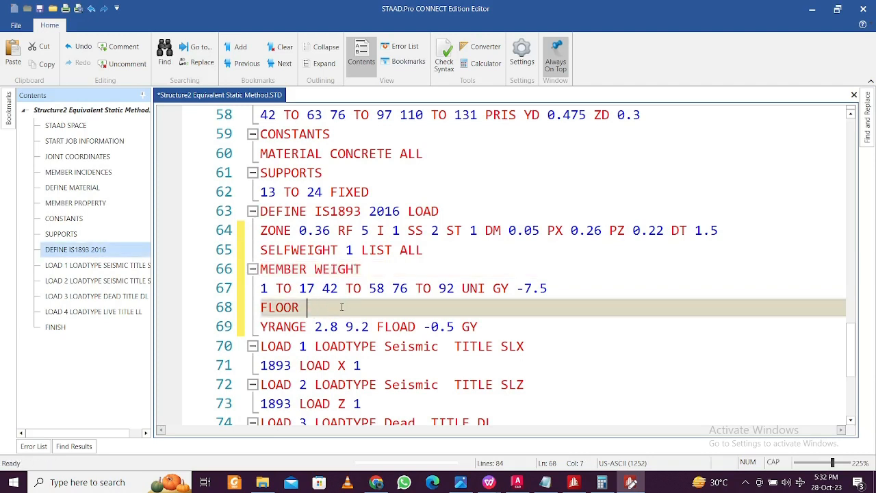
type("WEIGHT")
Remove GY and the minus sign from the member weight line so it ends in UNI 7.5
left_click(525, 288)
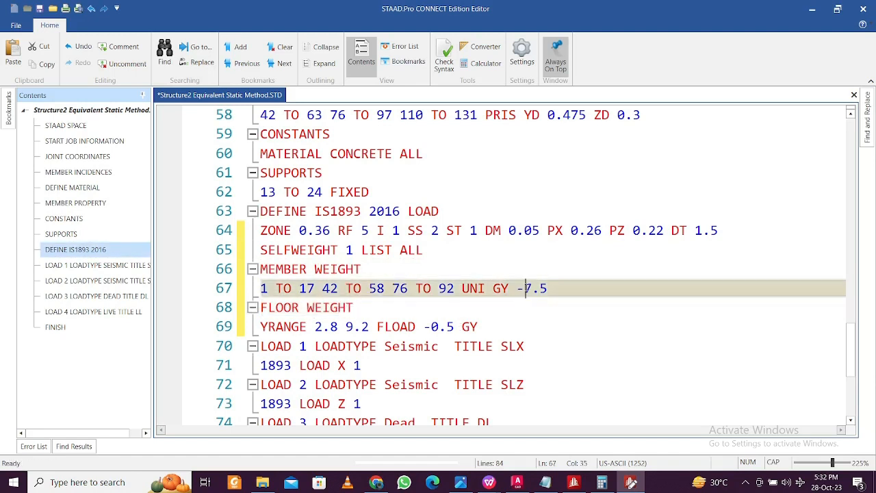
key("BackSpace")
key("BackSpace")
key("BackSpace")
key("BackSpace")
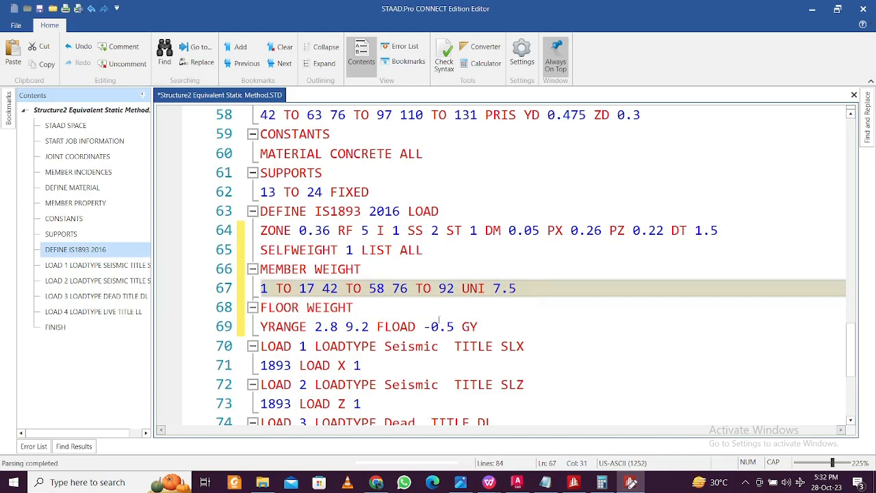
Remove GY and the minus sign from the floor weight line so it reads YRANGE 2.8 9.2 FLOAD 0.5
left_click(480, 325)
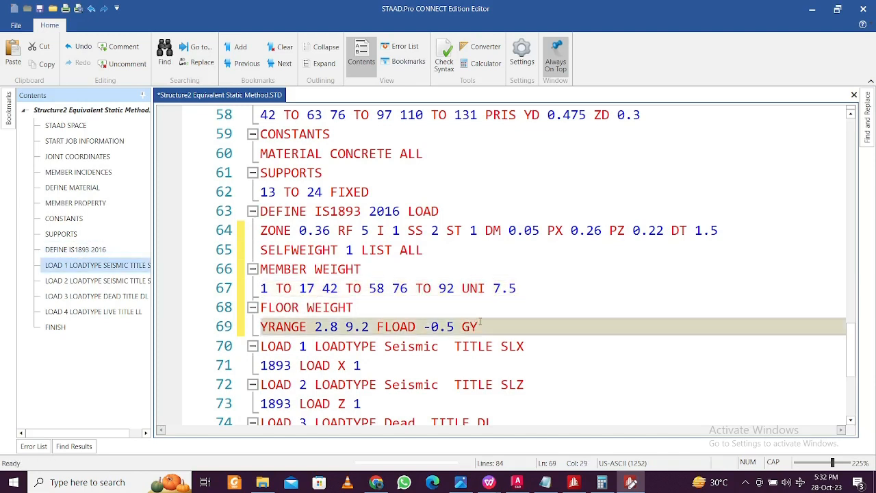
key("BackSpace")
key("BackSpace")
key("BackSpace")
key("Left")
key("Left")
key("Left")
key("BackSpace")
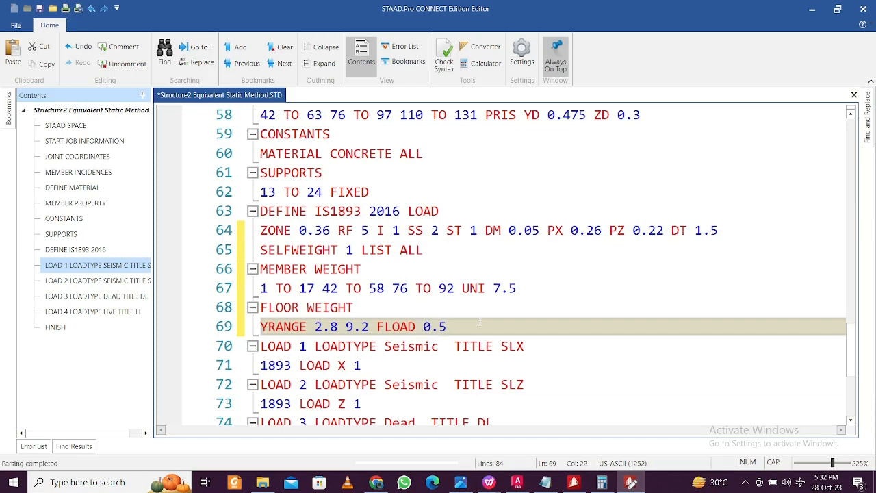
Duplicate the two-line FLOOR WEIGHT command directly below itself in the IS1893 definition
scroll(452, 340, "down", 1)
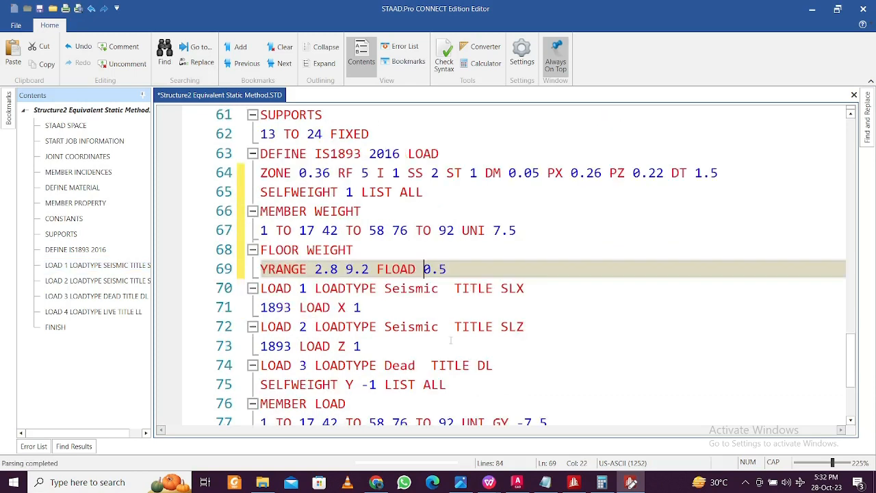
left_click(363, 235)
left_click(364, 274)
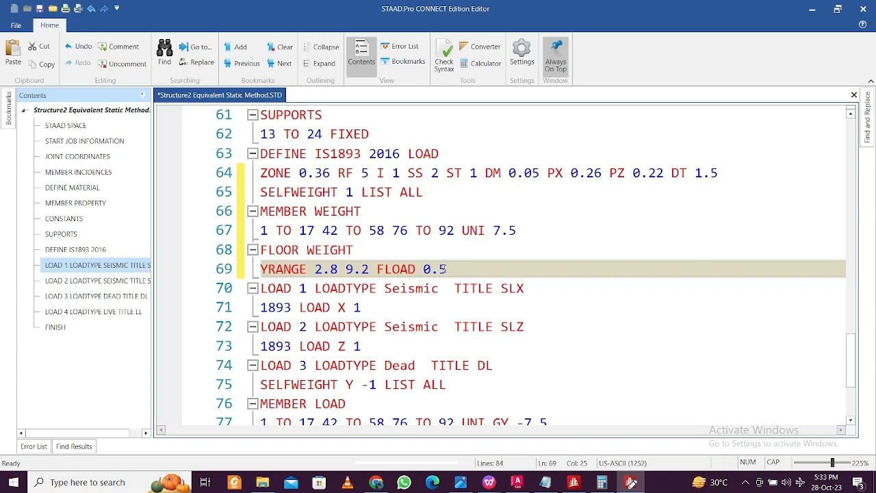
left_click_drag(445, 269, 263, 272)
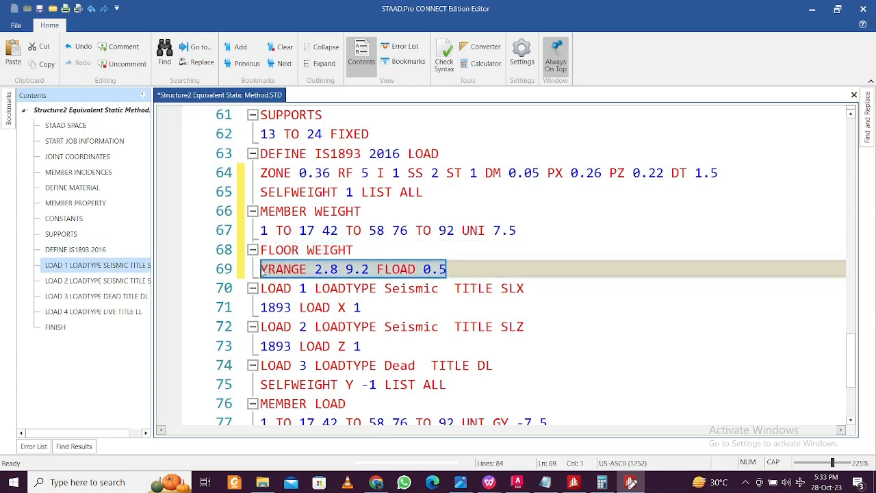
left_click(462, 271)
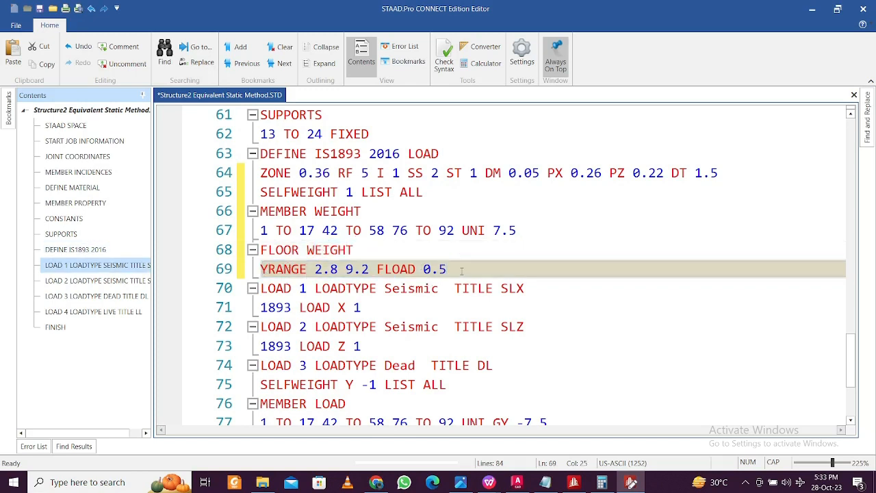
left_click_drag(453, 267, 264, 252)
key("ctrl+c")
left_click(453, 271)
key("Return")
key("ctrl+v")
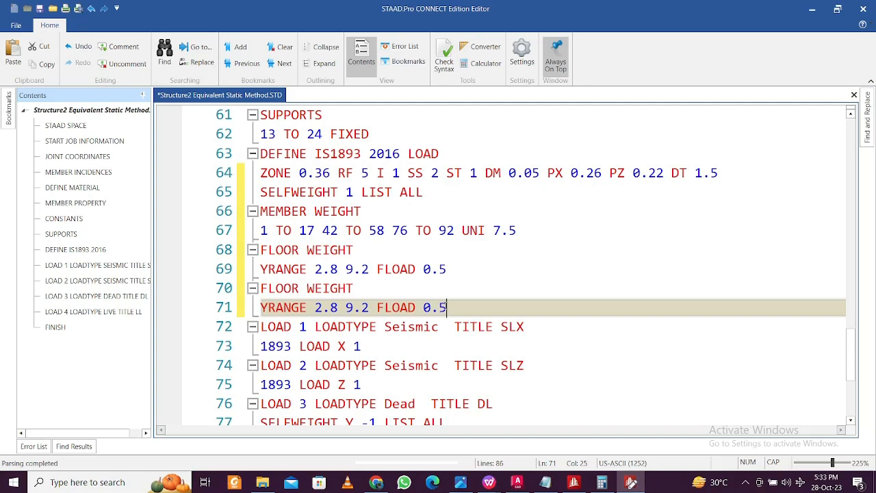
Review the IS1893 weight commands and the seismic, dead and live load cases in the command file
scroll(450, 279, "down", 1)
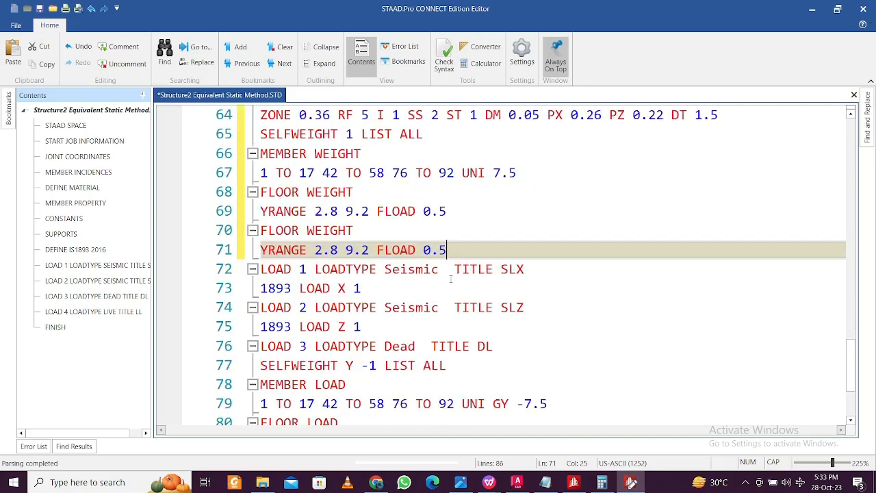
scroll(450, 279, "down", 1)
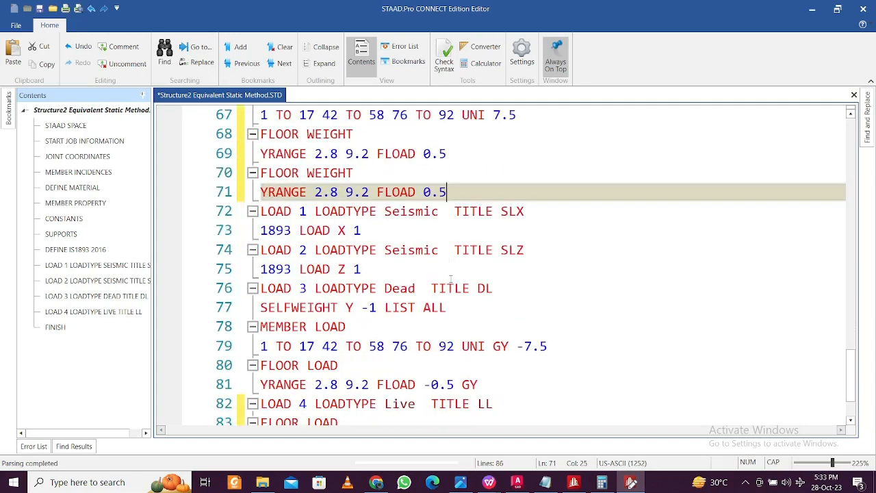
scroll(450, 279, "up", 1)
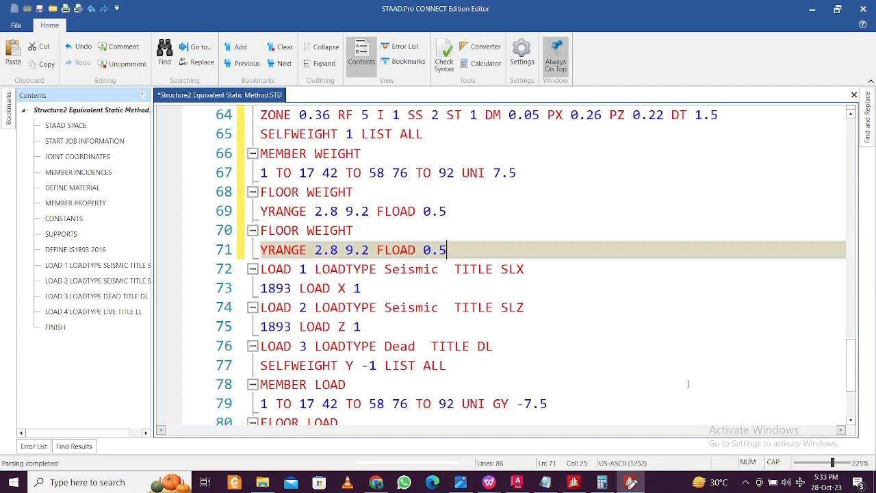
left_click(746, 481)
left_click(746, 483)
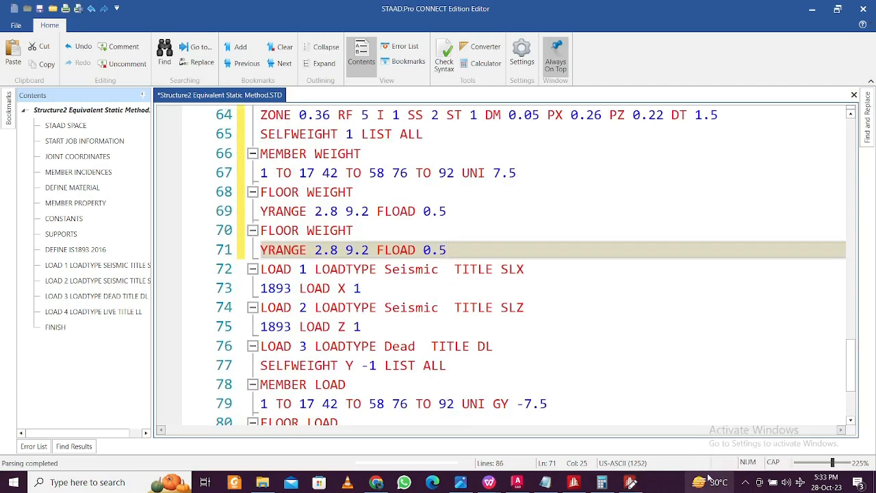
left_click(745, 484)
left_click(745, 484)
left_click(375, 346)
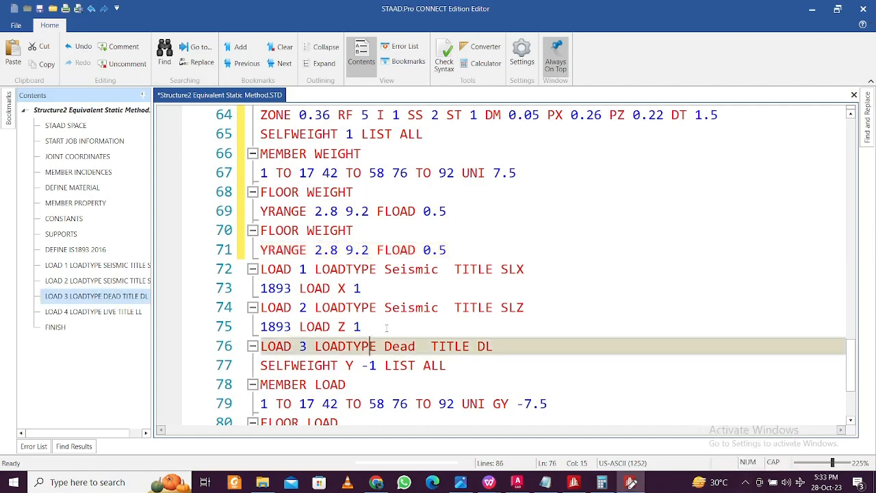
scroll(416, 289, "down", 1)
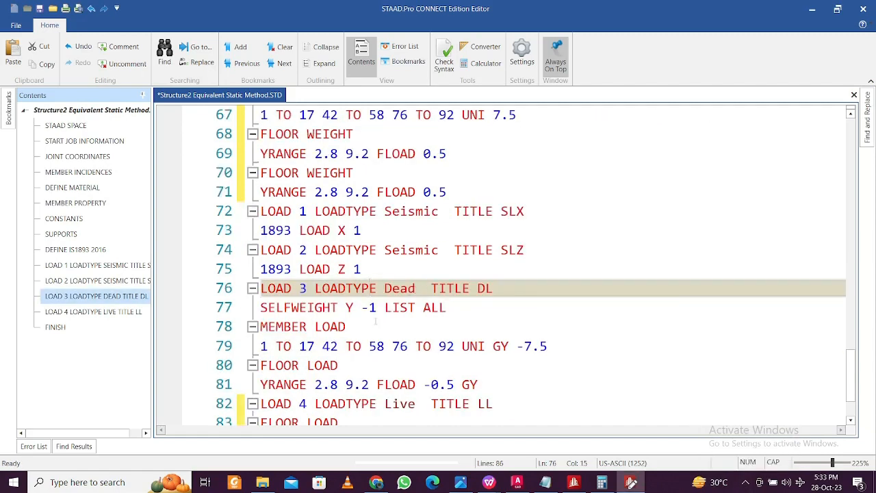
scroll(349, 312, "down", 1)
scroll(352, 315, "up", 3)
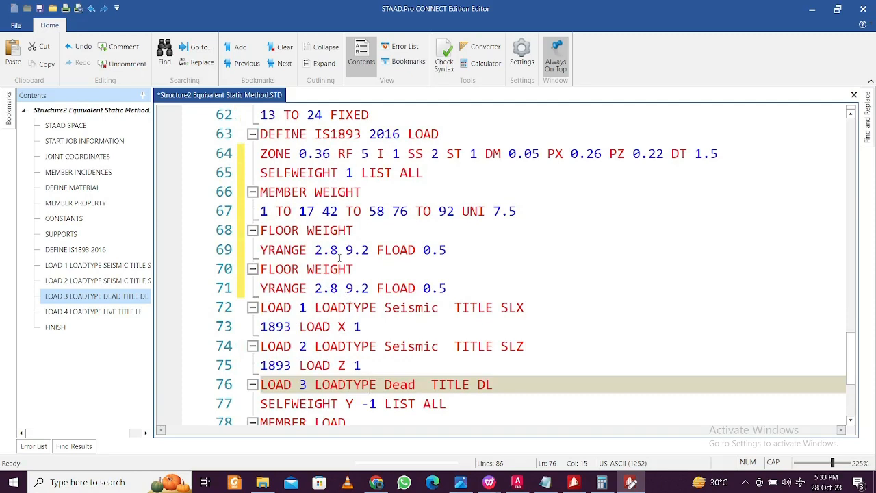
scroll(356, 270, "up", 1)
scroll(386, 302, "up", 2)
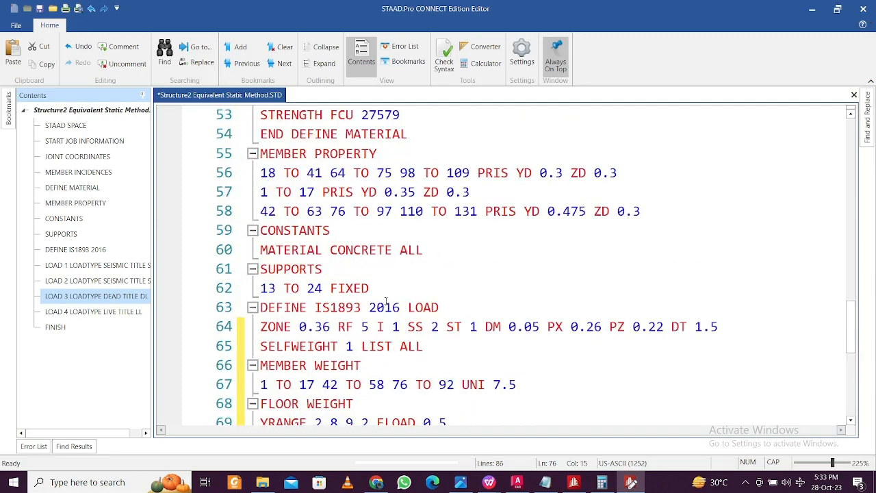
scroll(386, 302, "down", 6)
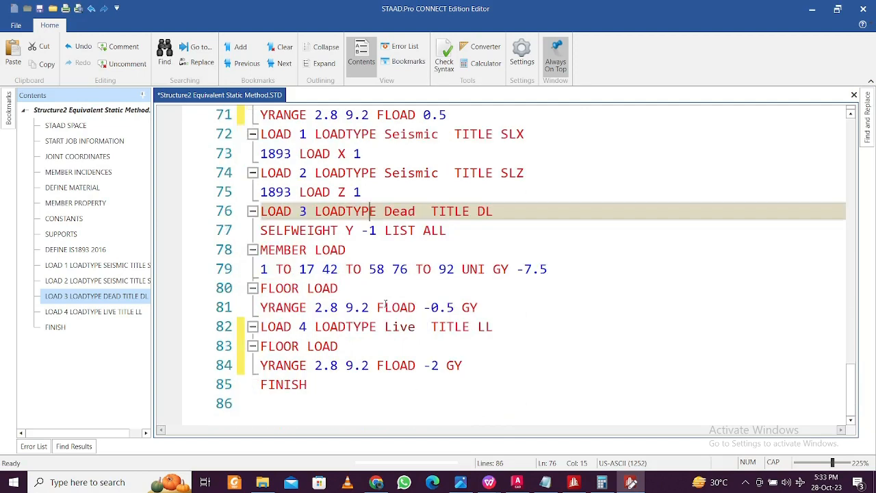
Duplicate the two-line FLOOR LOAD command directly below itself in dead load case 3
scroll(385, 304, "up", 1, "ctrl")
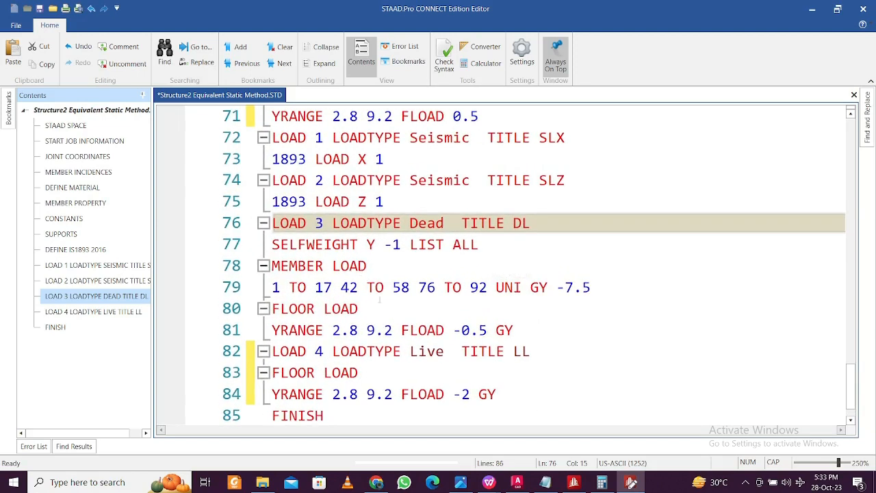
left_click(380, 305)
left_click(471, 331)
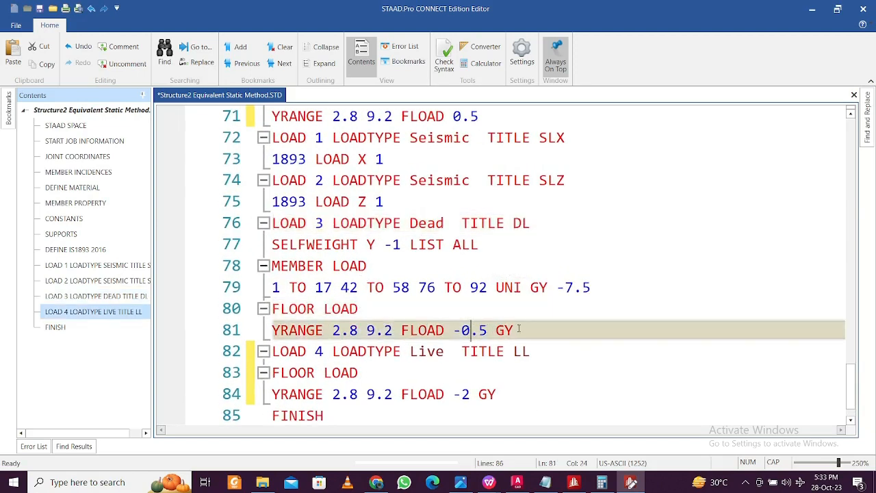
left_click_drag(515, 331, 274, 309)
key("ctrl+c")
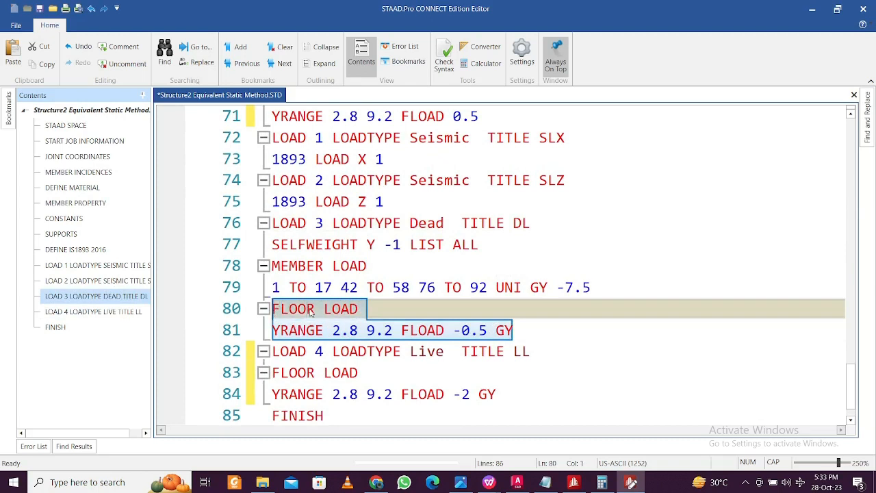
left_click(548, 322)
key("Return")
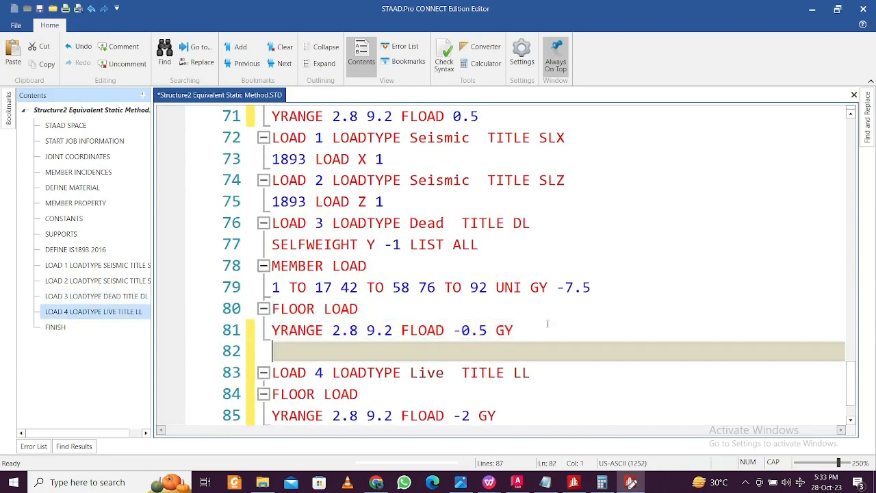
key("ctrl+v")
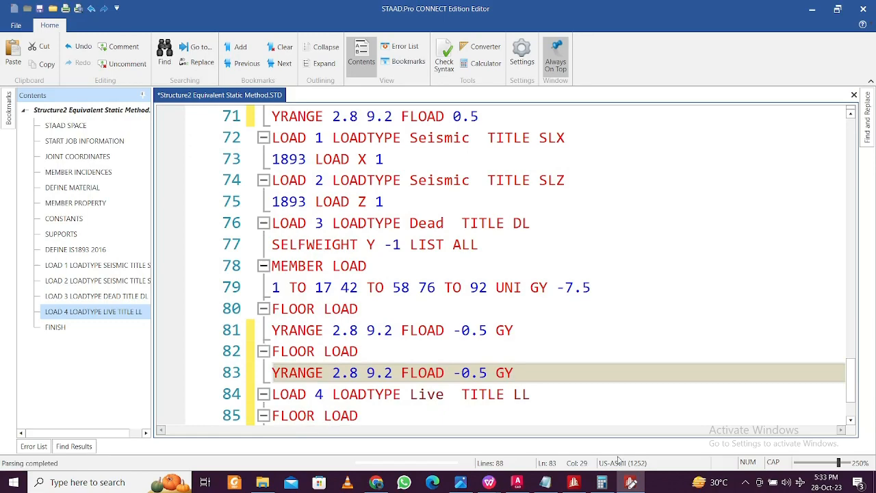
Calculate 0.15 × 25 in Calculator and set the duplicated floor load in dead load case 3 to -3.75 GY
left_click(545, 483)
left_click(545, 482)
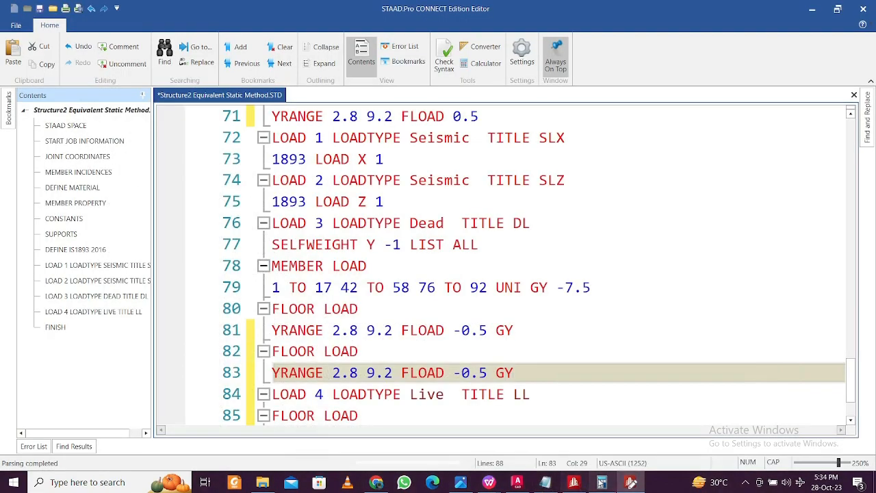
left_click(601, 483)
key("Escape")
type(".")
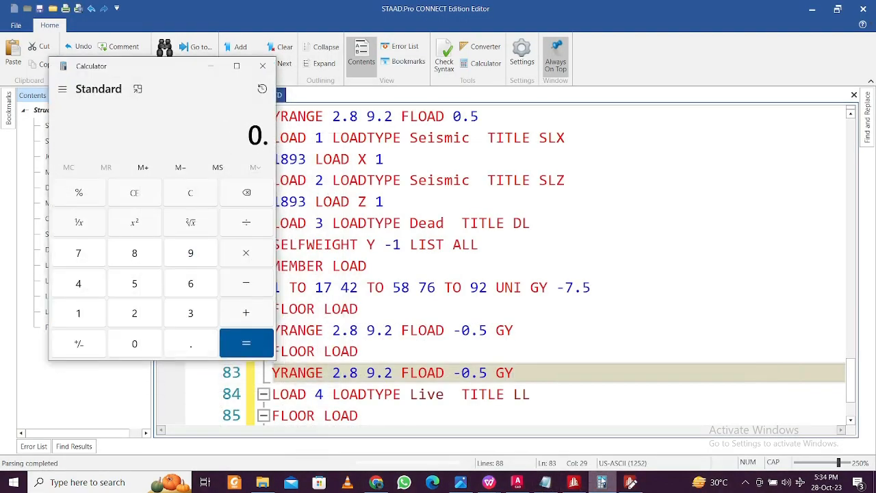
type("15 × 25")
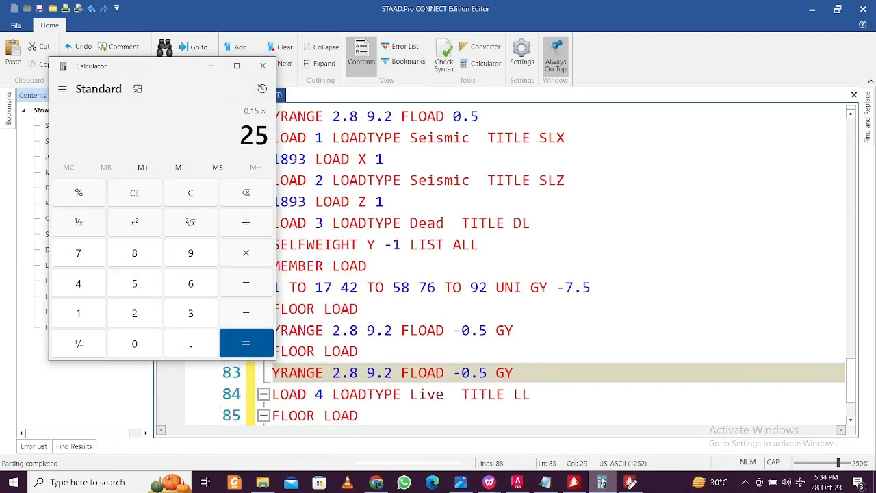
key("Return")
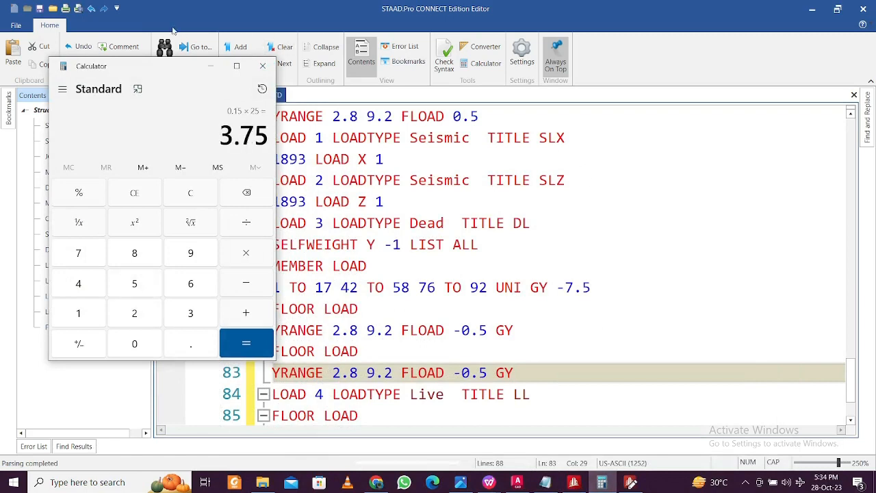
left_click(211, 66)
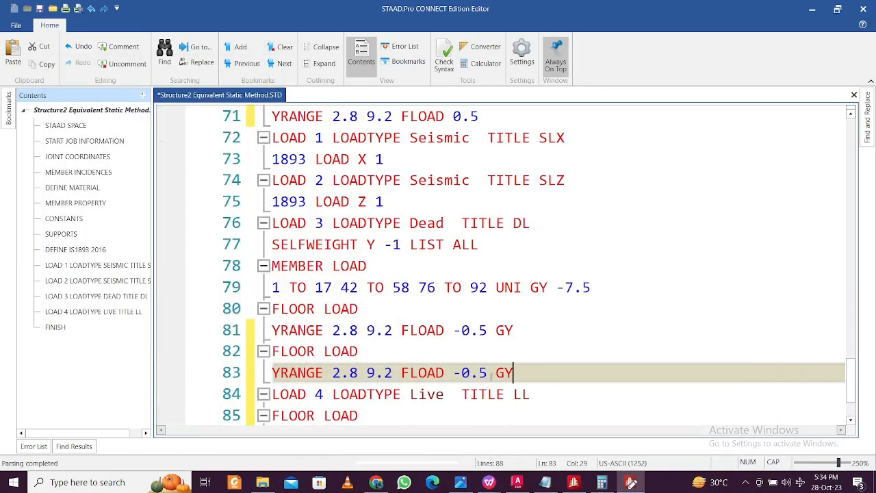
left_click_drag(488, 373, 461, 373)
type("3.75")
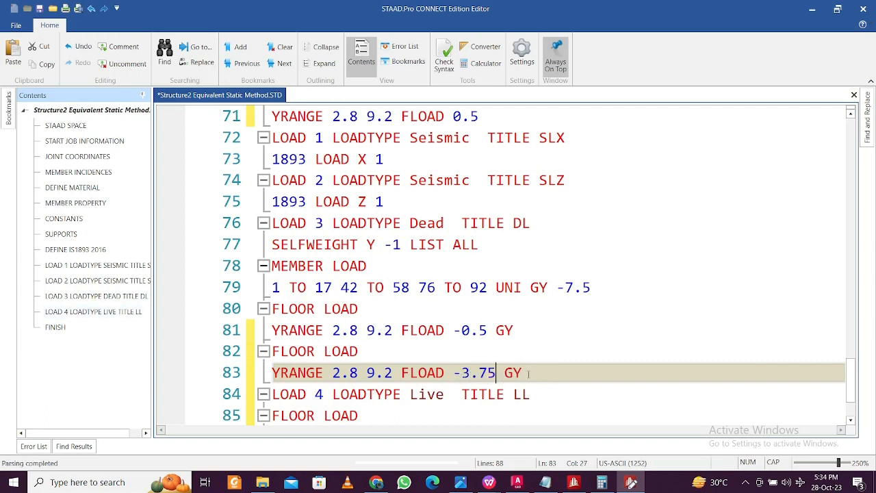
Copy the -3.75 GY floor load command from dead load case 3 and return to the floor weights in the IS1893 definition
left_click_drag(529, 373, 273, 351)
key("ctrl+c")
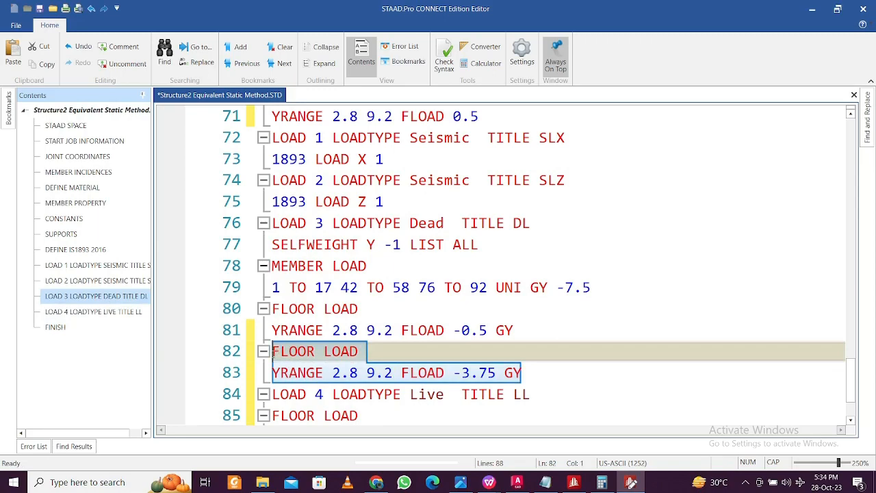
scroll(350, 352, "up", 9)
scroll(350, 351, "up", 1)
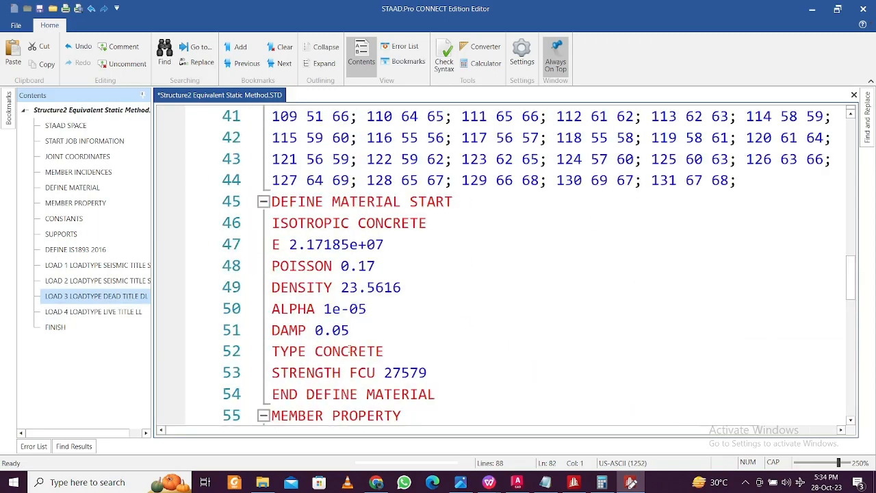
scroll(351, 351, "down", 7)
scroll(350, 351, "up", 1)
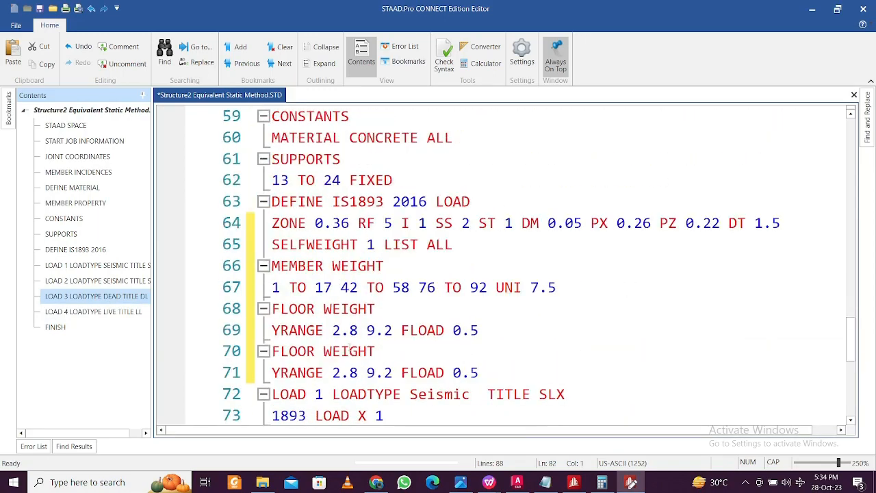
left_click(397, 288)
left_click(375, 309)
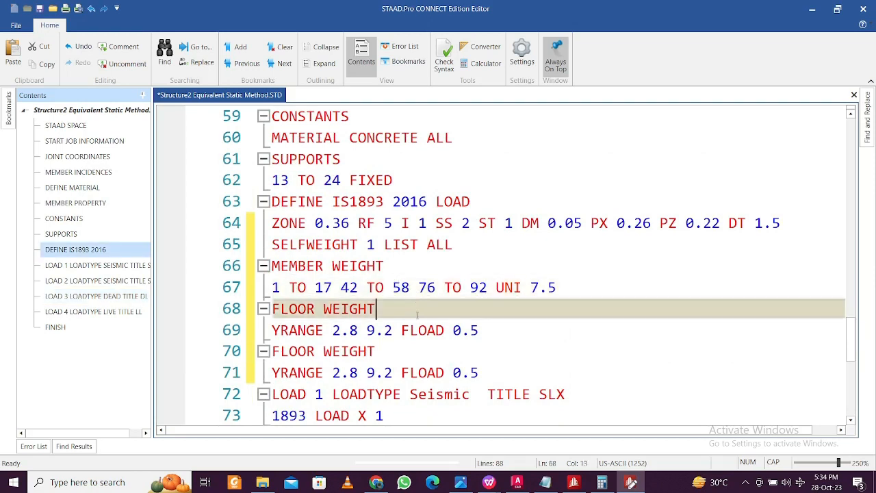
Paste the copied floor load lines on a new line below the first floor weight entry in the IS1893 2016 definition
left_click(418, 330)
left_click(471, 330)
left_click(501, 329)
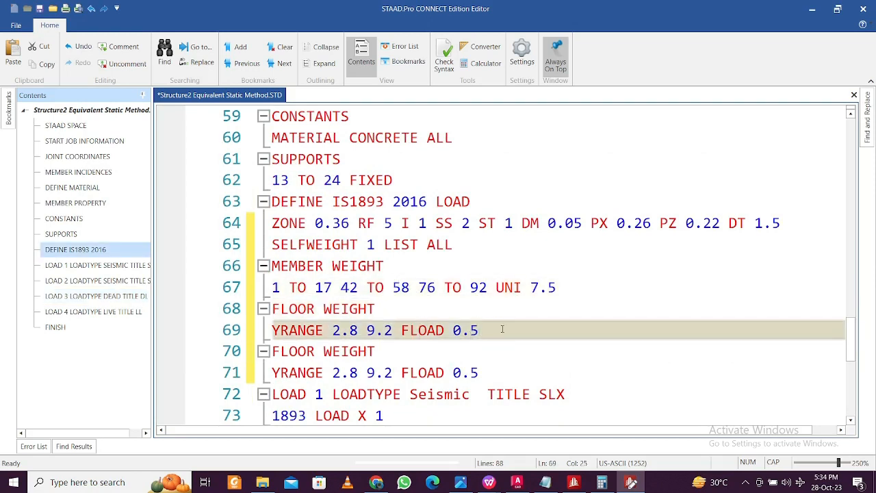
key("Return")
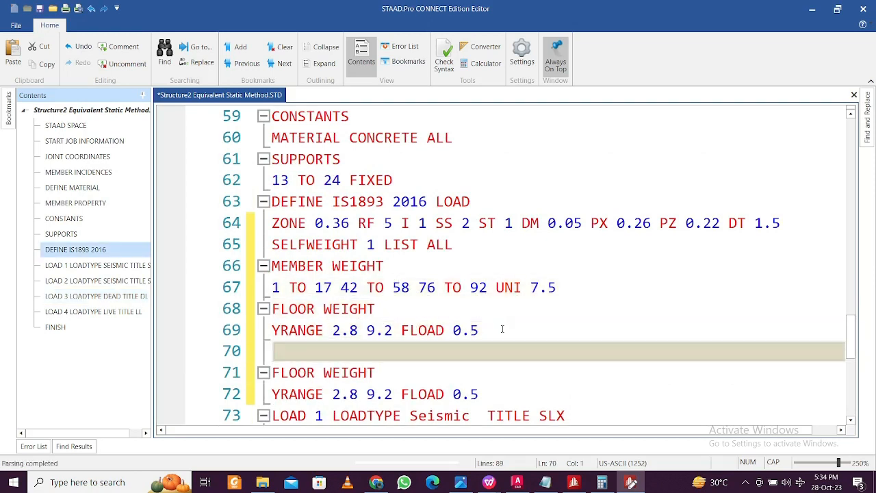
key("ctrl+v")
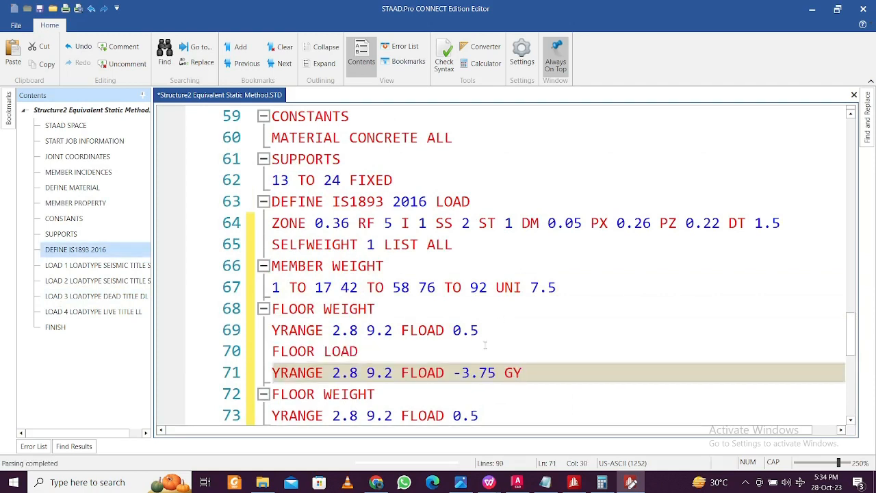
Delete the pasted FLOOR LOAD heading, keeping YRANGE 2.8 9.2 FLOAD -3.75 GY directly under the first floor weight's range
left_click(366, 351)
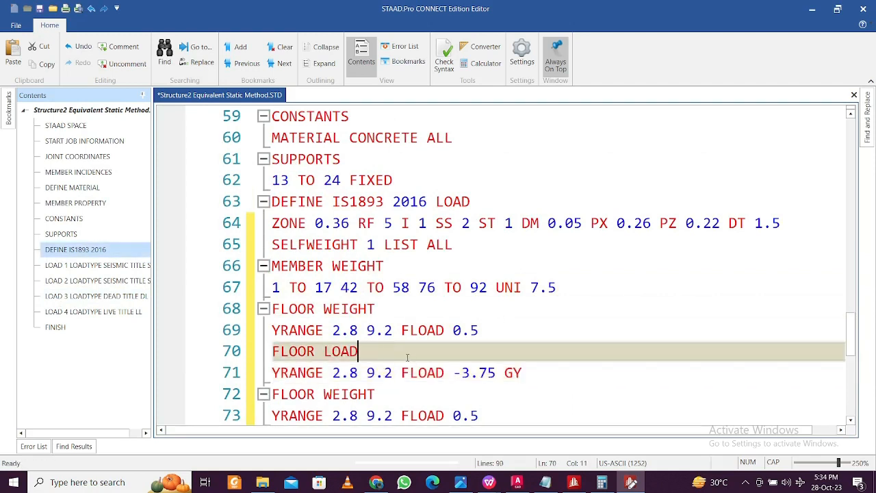
left_click_drag(366, 351, 268, 351)
key("Delete")
key("Delete")
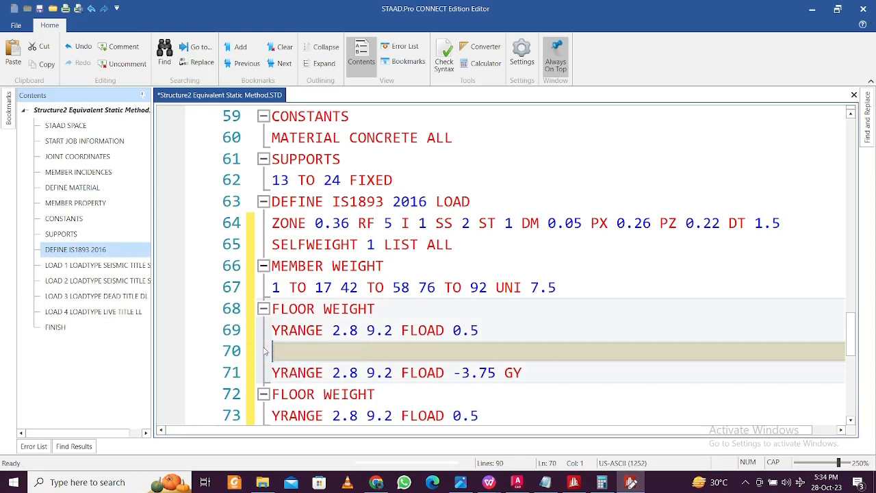
left_click(427, 373)
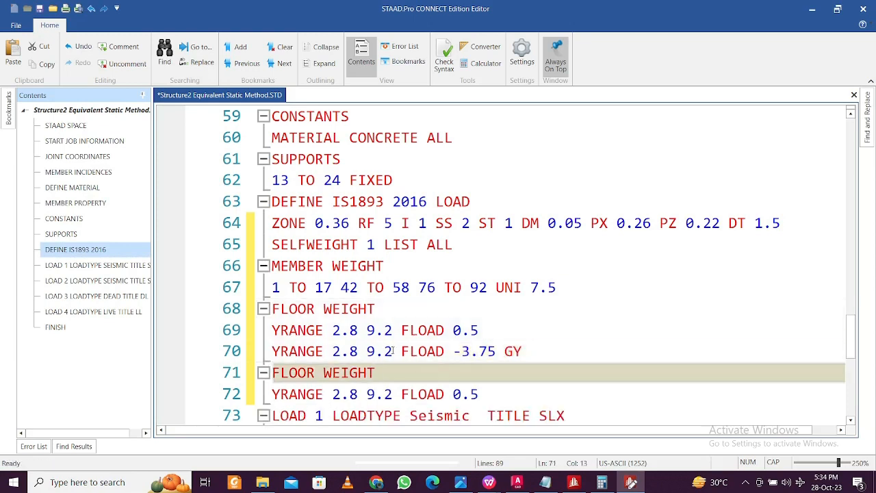
Save the command file and check its syntax for errors
scroll(434, 243, "down", 2)
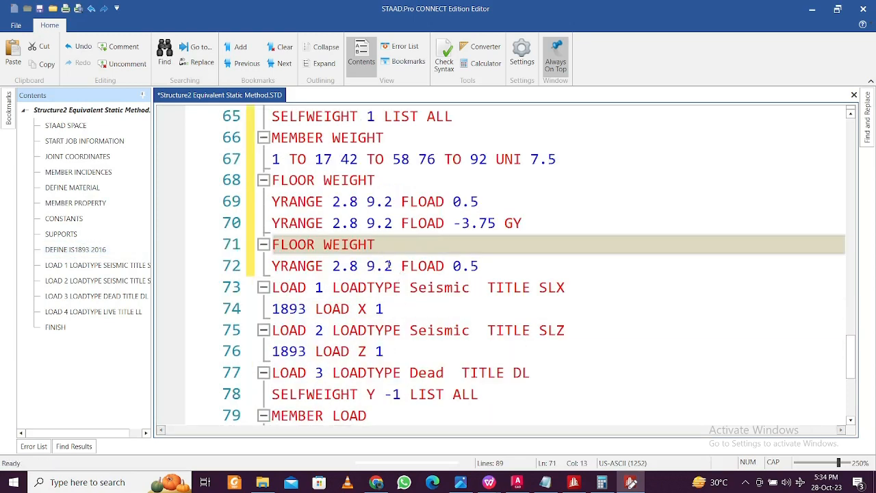
key("ctrl+s")
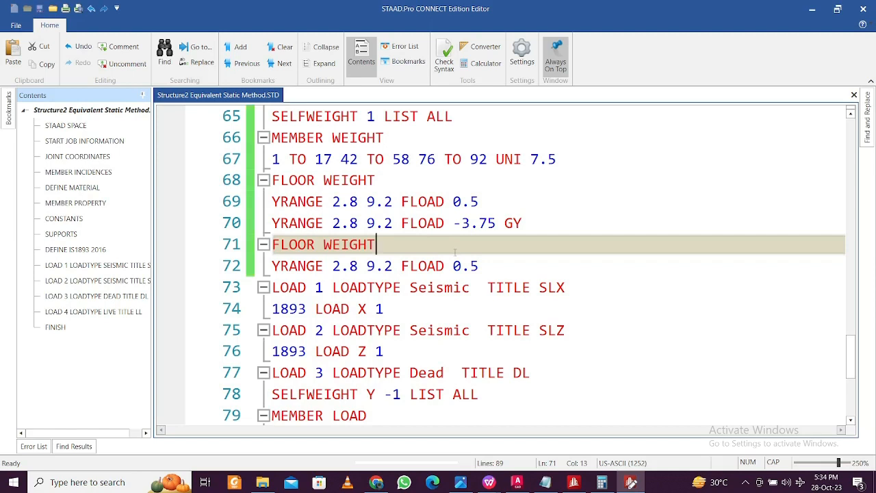
left_click(451, 62)
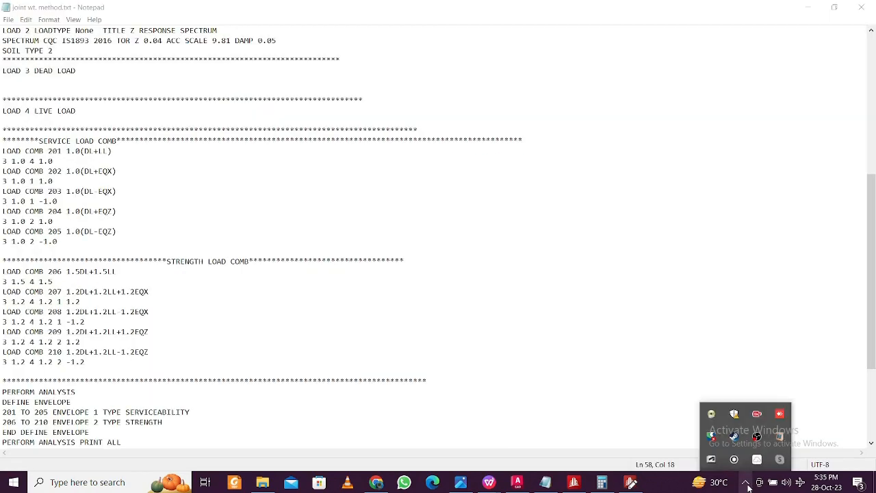
In Notepad's joint wt. method.txt, copy the text from the service load combinations through END DEFINE ENVELOPE
left_click(376, 390)
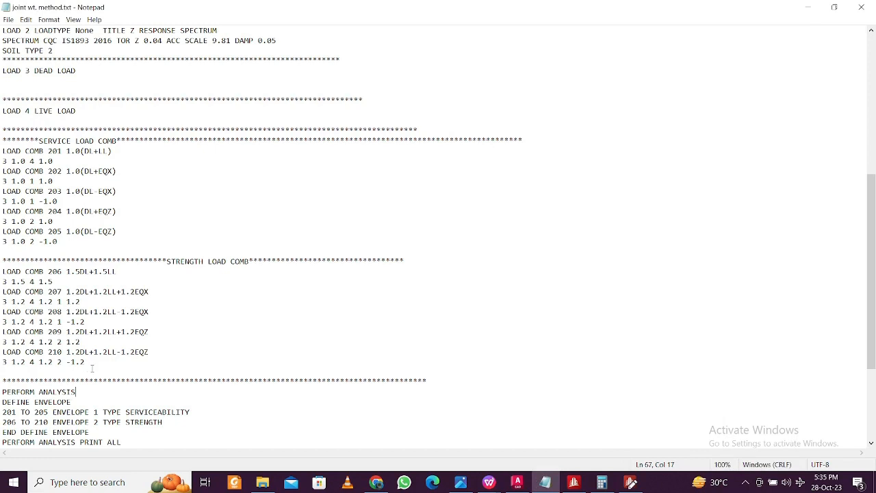
left_click_drag(91, 368, 2, 129)
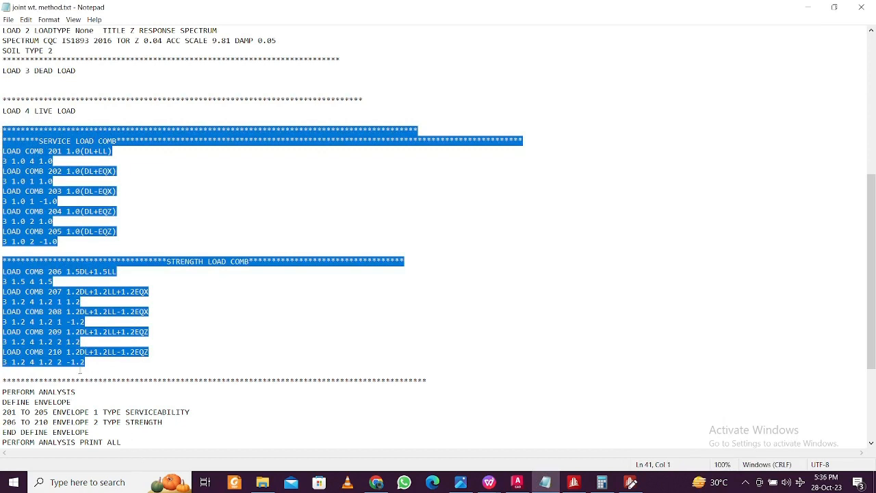
scroll(438, 237, "up", 1)
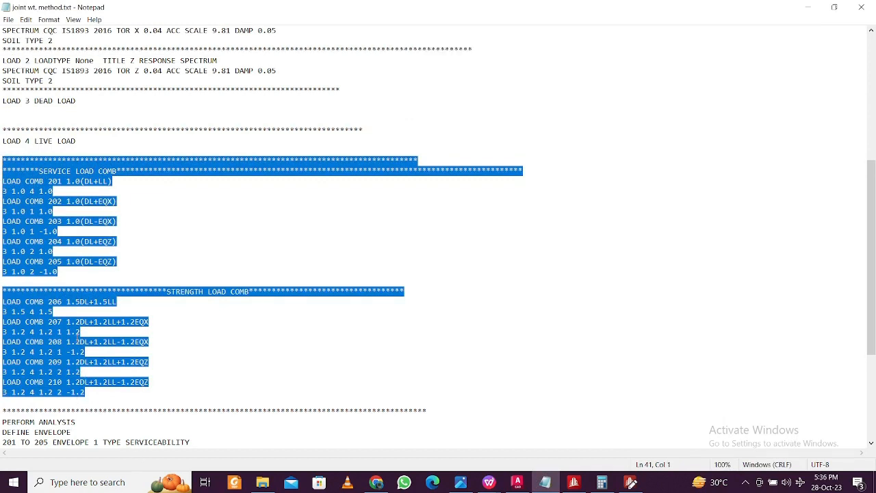
scroll(77, 340, "down", 2)
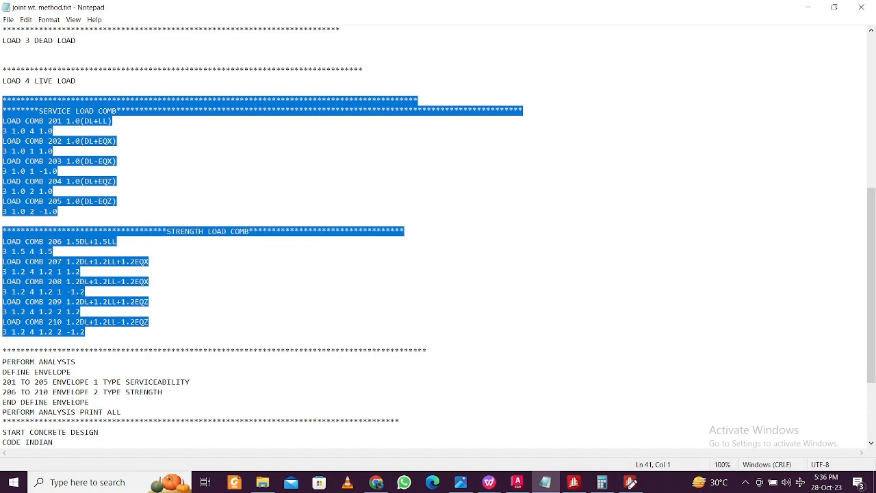
left_click_drag(90, 403, 2, 130)
scroll(88, 382, "up", 1)
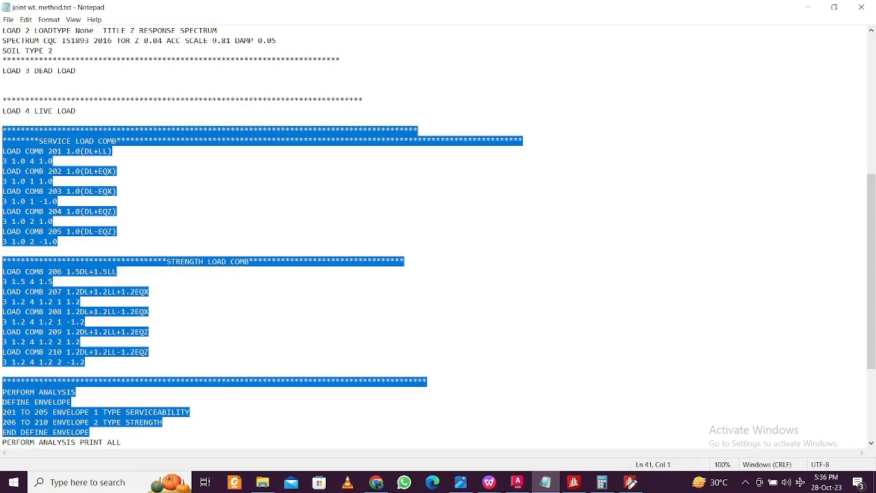
Switch to the STAAD.Pro editor and paste load combinations 201 to 210 and the envelope definitions after load case 4, before FINISH
left_click(580, 483)
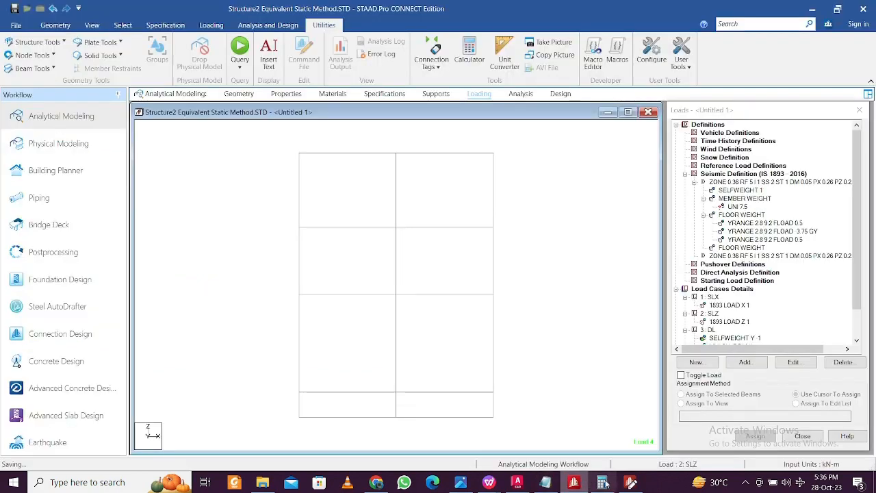
left_click(627, 483)
left_click(453, 266)
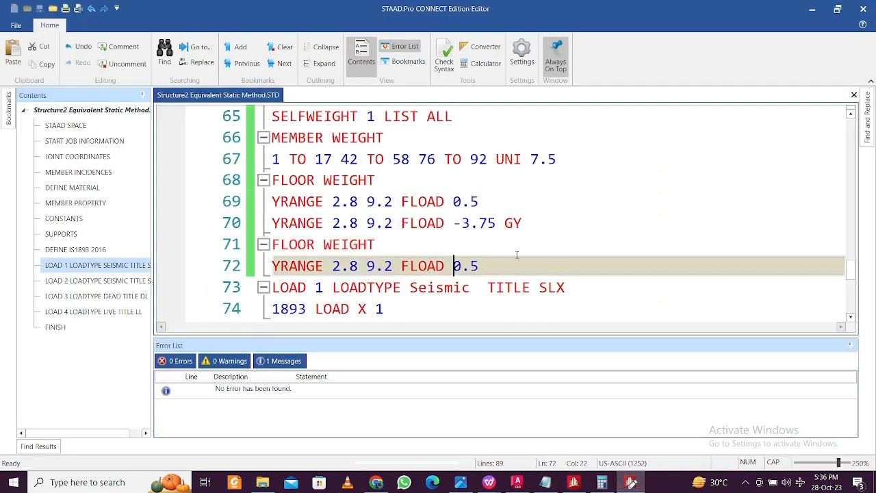
key("End")
scroll(453, 274, "down", 5)
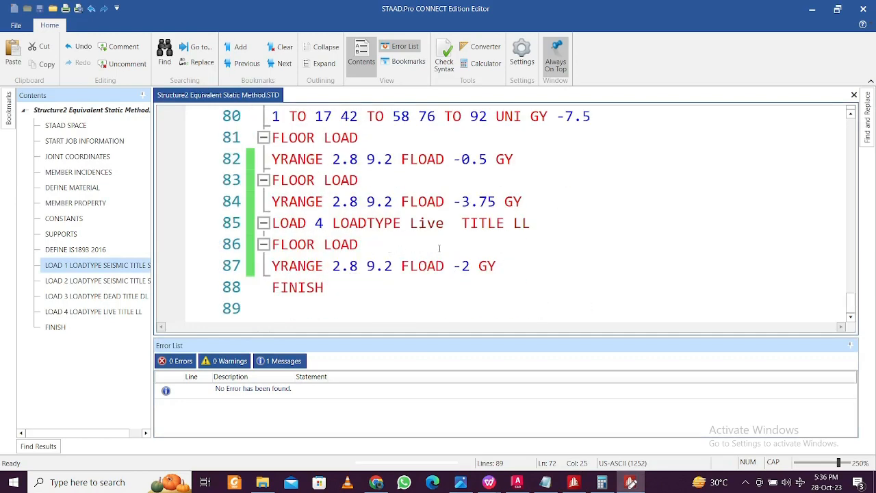
left_click(488, 266)
left_click(542, 253)
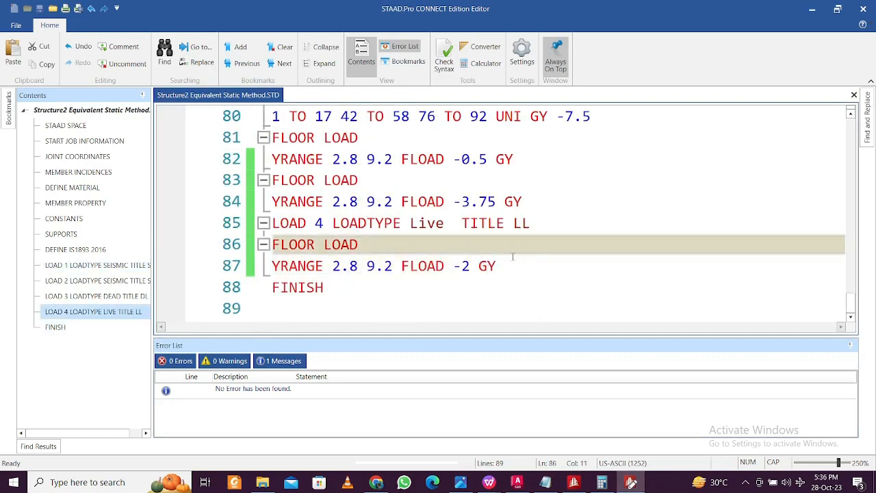
left_click(512, 265)
key("Return")
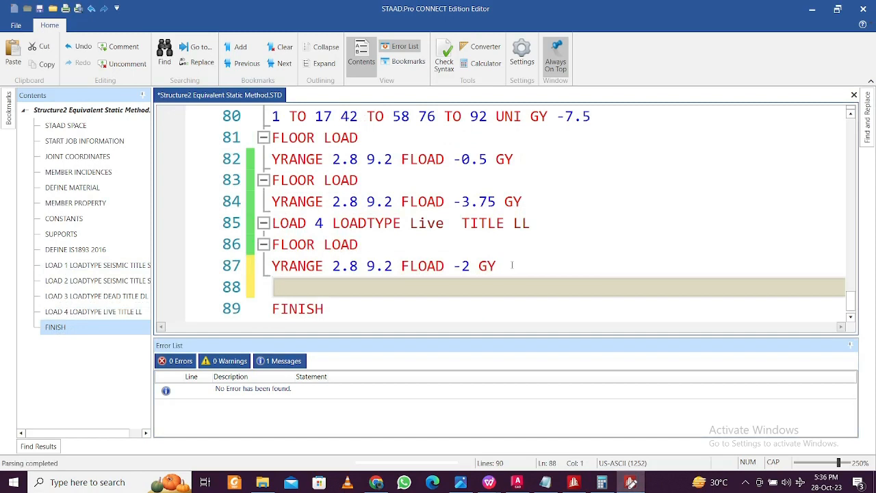
key("ctrl+v")
scroll(512, 266, "down", 1)
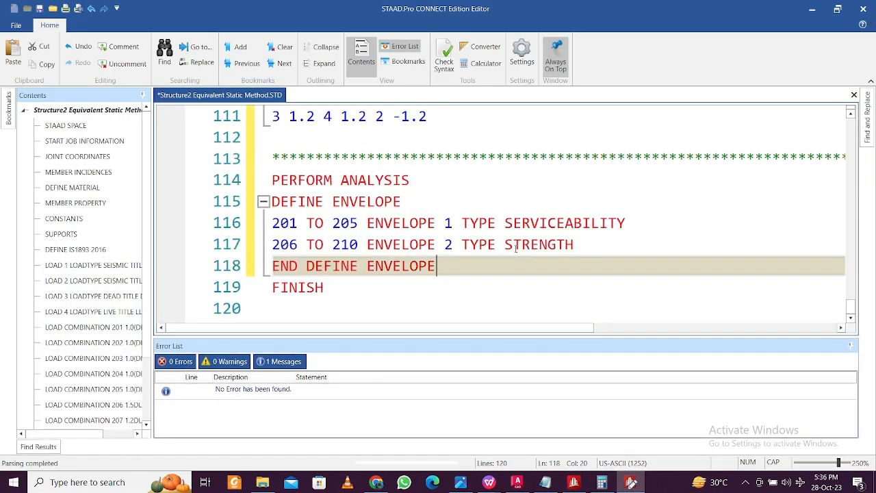
Save and syntax-check the command file, review the pasted analysis and envelope lines, and close the editor
left_click(446, 61)
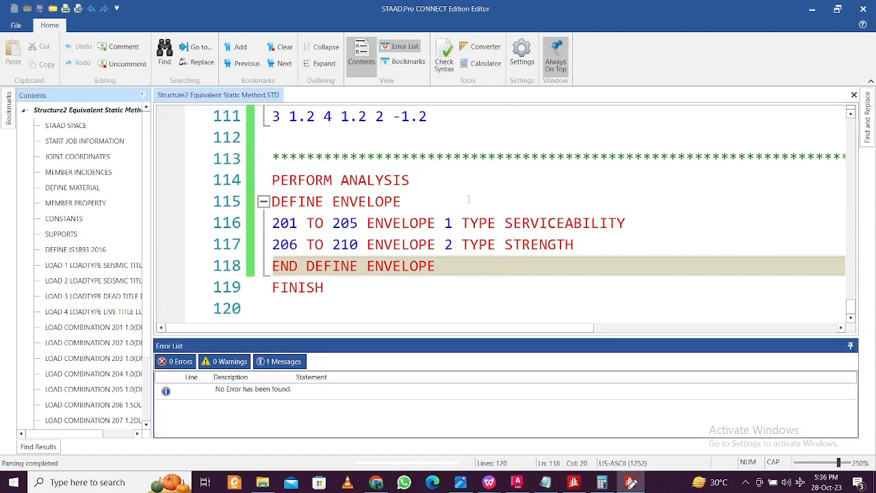
scroll(375, 254, "up", 1)
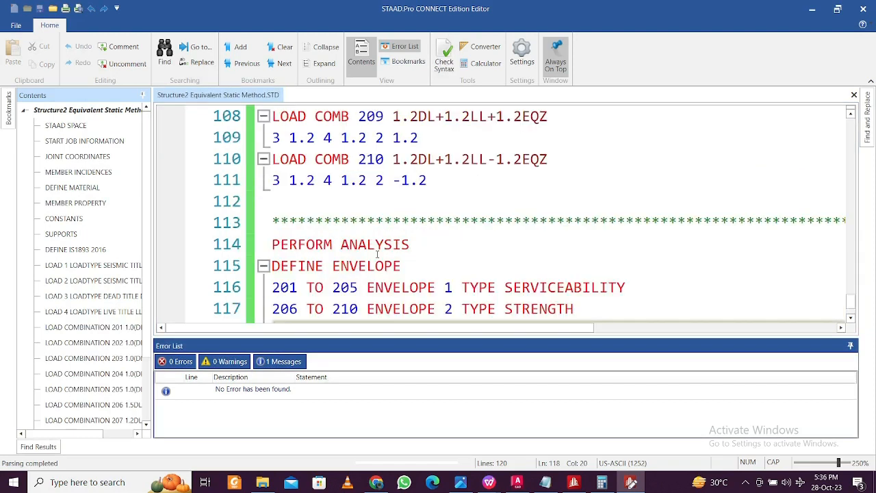
scroll(379, 254, "down", 1)
scroll(379, 254, "up", 1)
scroll(382, 256, "down", 1)
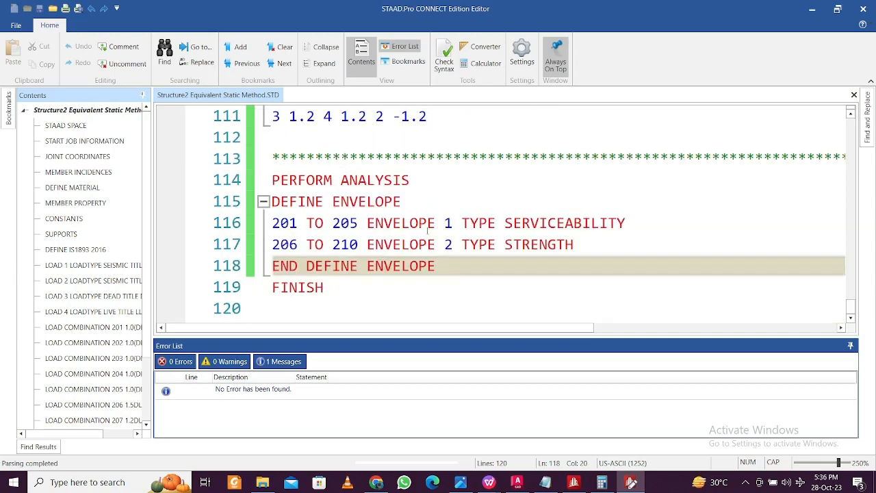
left_click(493, 200)
left_click(864, 9)
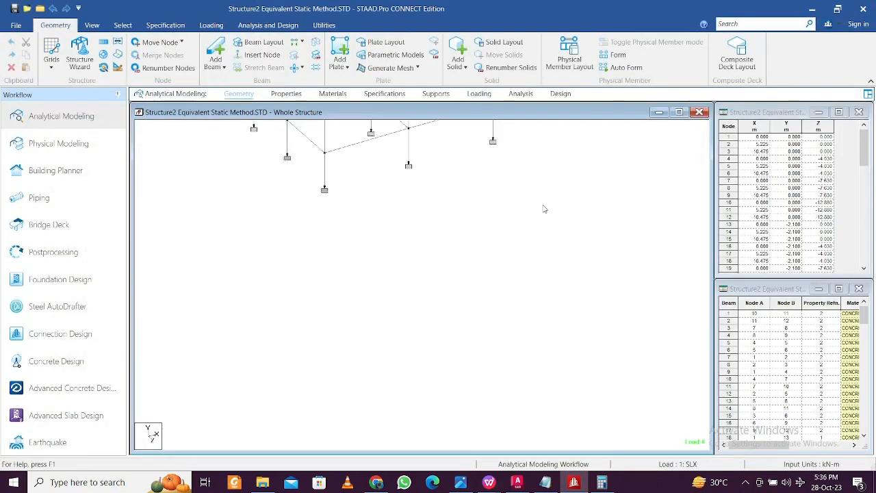
Add a Perform Analysis command with the All print option
scroll(458, 276, "down", 2)
middle_click_drag(468, 248, 467, 381)
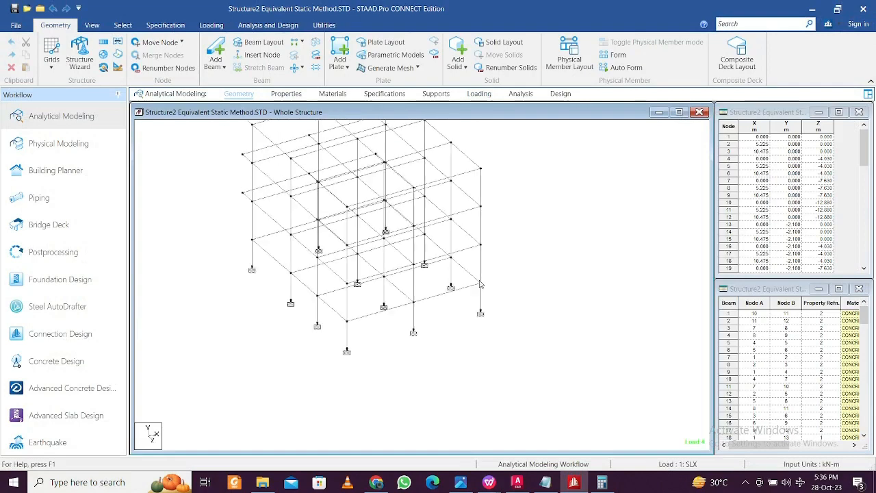
middle_click_drag(482, 274, 509, 373)
middle_click_drag(534, 305, 544, 251)
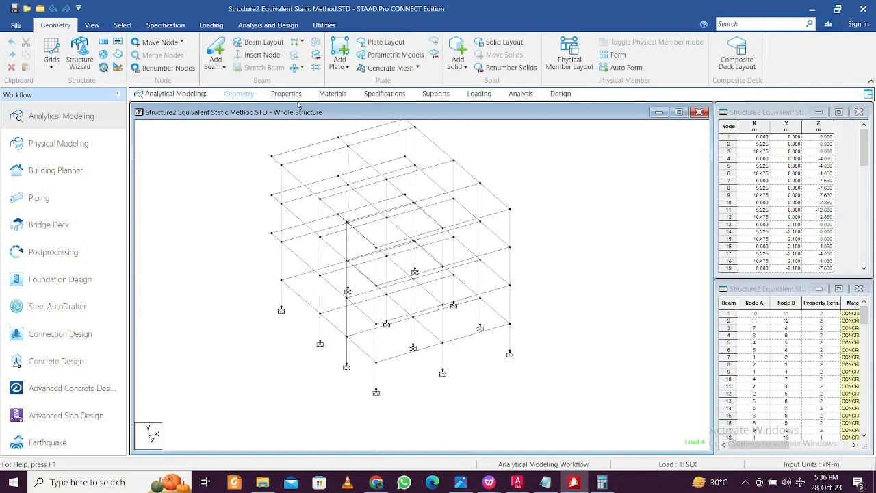
left_click(276, 25)
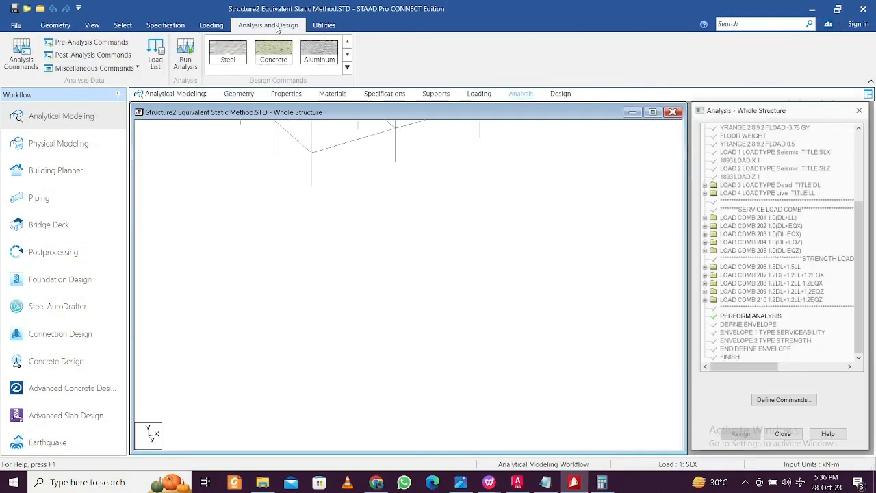
left_click(20, 54)
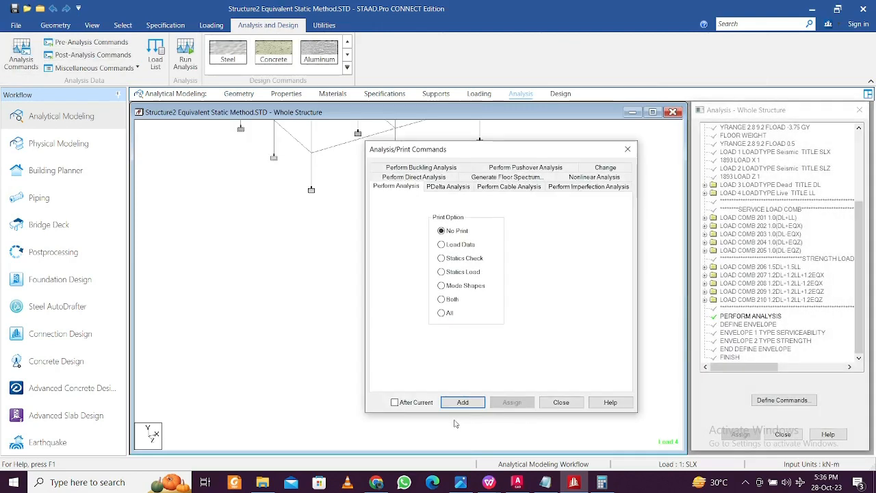
left_click(443, 313)
left_click(465, 402)
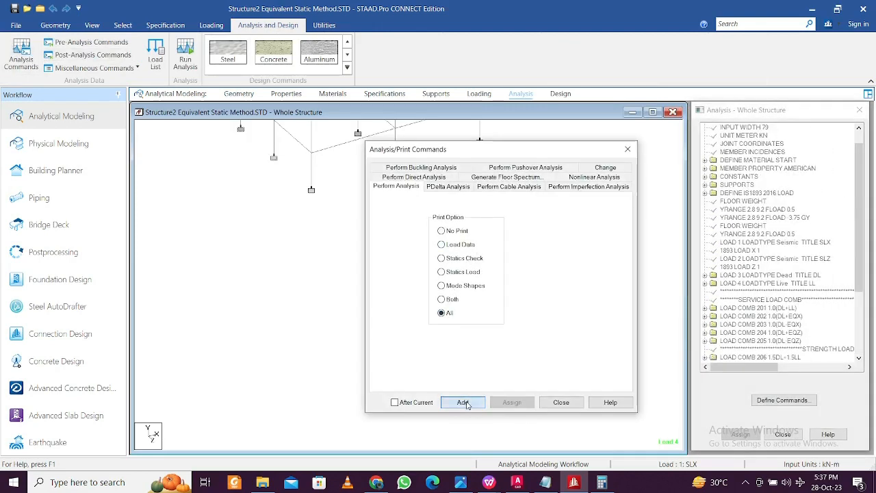
left_click(575, 404)
Run the analysis, saving the modified structure, and finish in modeling mode
middle_click_drag(481, 281, 476, 394)
scroll(474, 390, "down", 1)
middle_click_drag(435, 146, 532, 293)
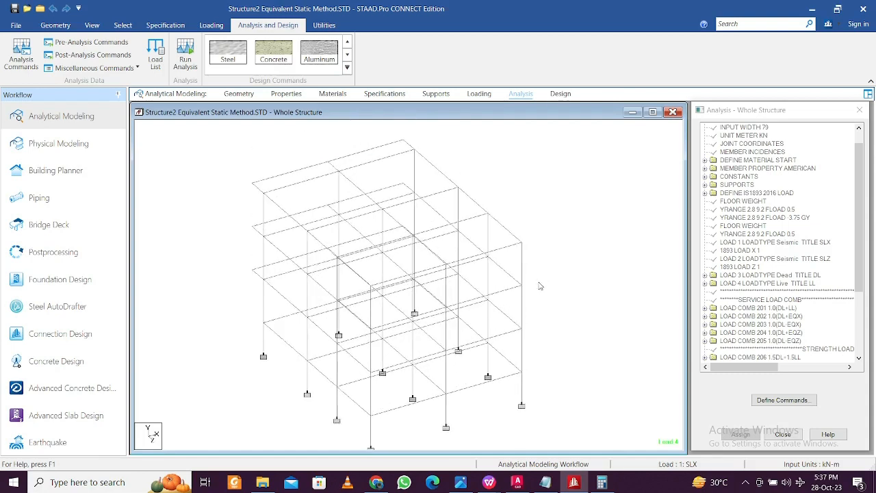
mouse_move(606, 292)
middle_mouse_down()
mouse_move(618, 280)
mouse_move(626, 308)
mouse_move(602, 292)
middle_mouse_up()
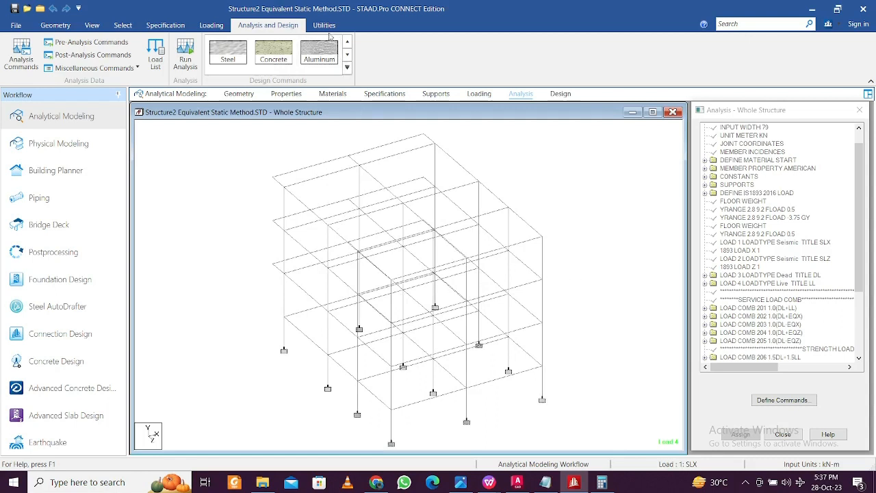
left_click(185, 54)
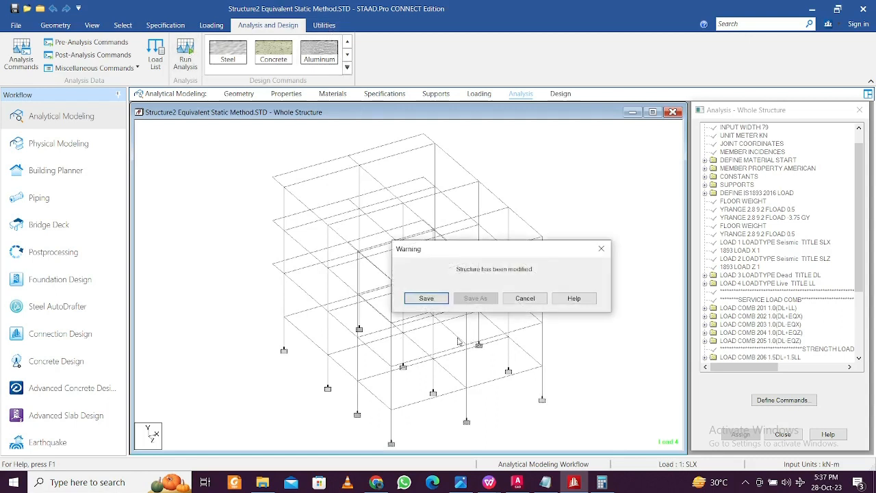
left_click(426, 298)
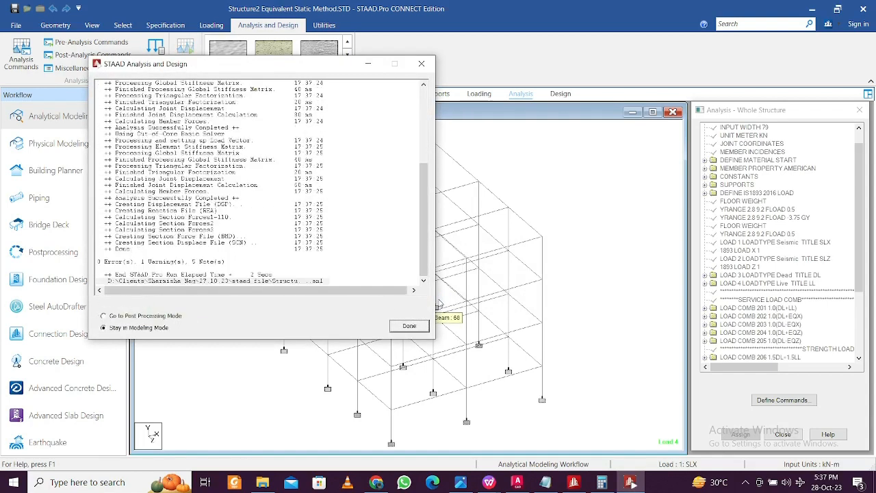
left_click(409, 325)
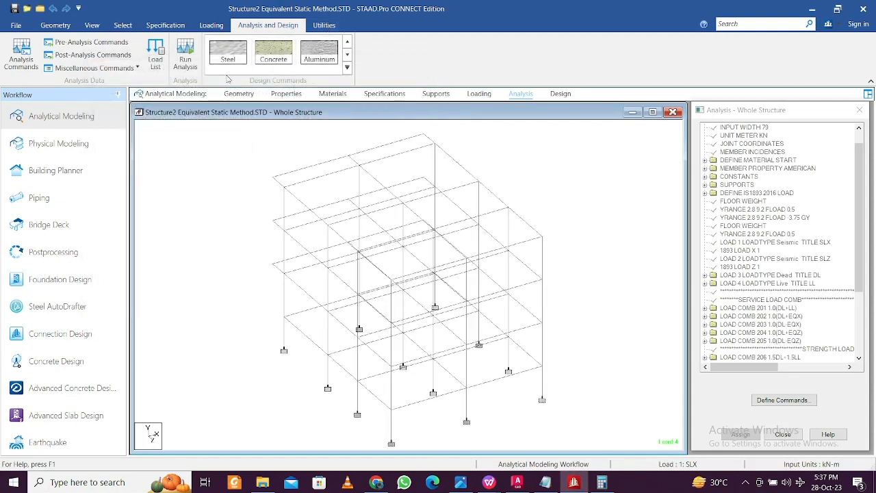
Open concrete design to IS456 and remove all parameters from the selected parameter list
left_click(565, 94)
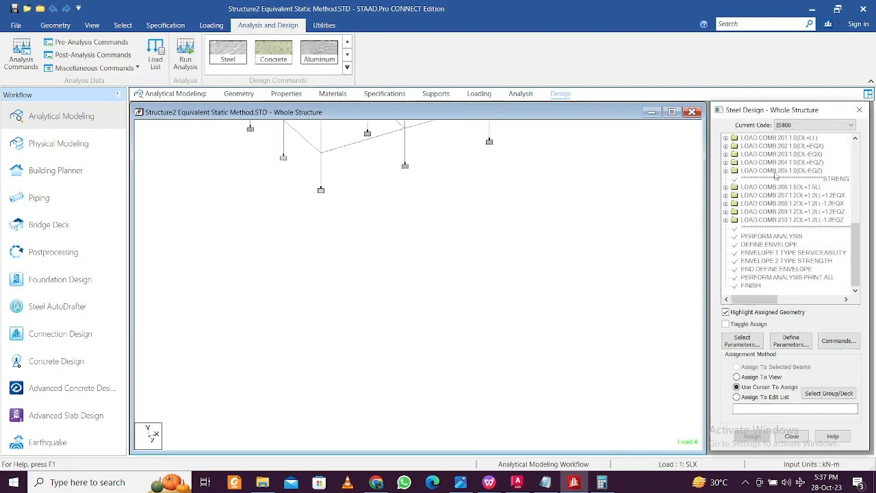
left_click(272, 60)
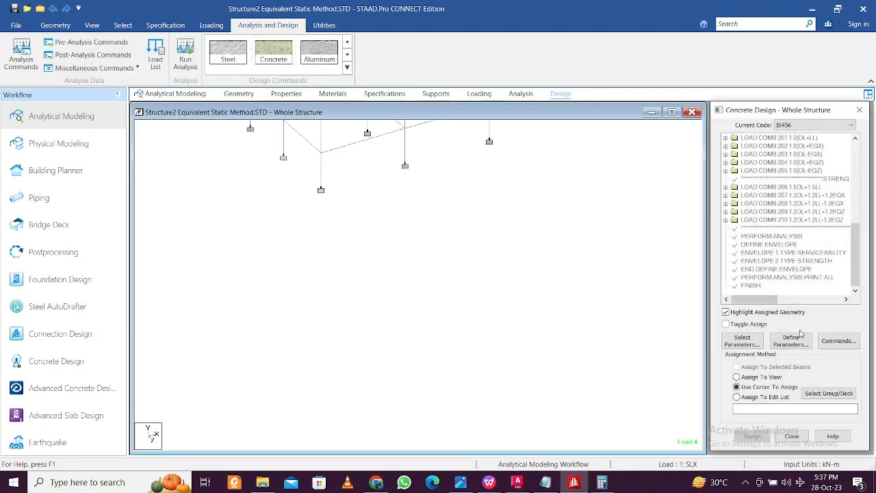
left_click(744, 340)
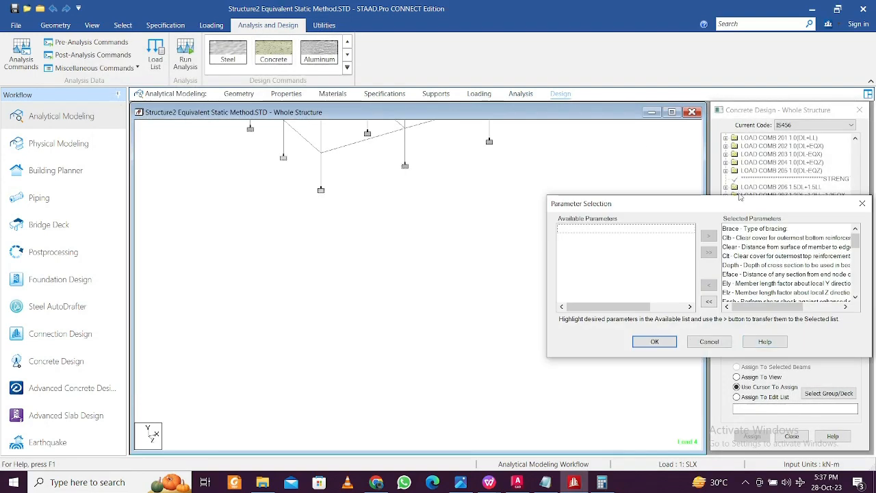
left_click(380, 292)
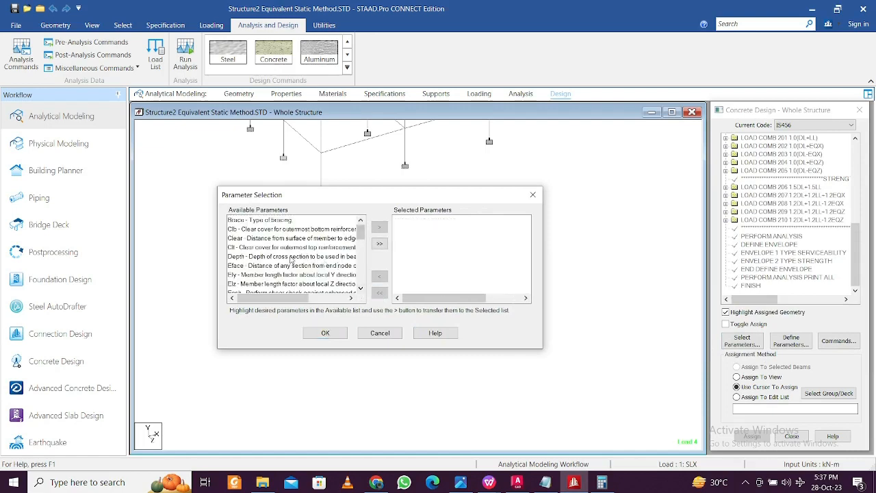
Choose only the Clear, Fc, Fymain and Fysec design parameters and accept the selection
left_click(335, 247)
left_click_drag(360, 230, 358, 230)
left_click(308, 239)
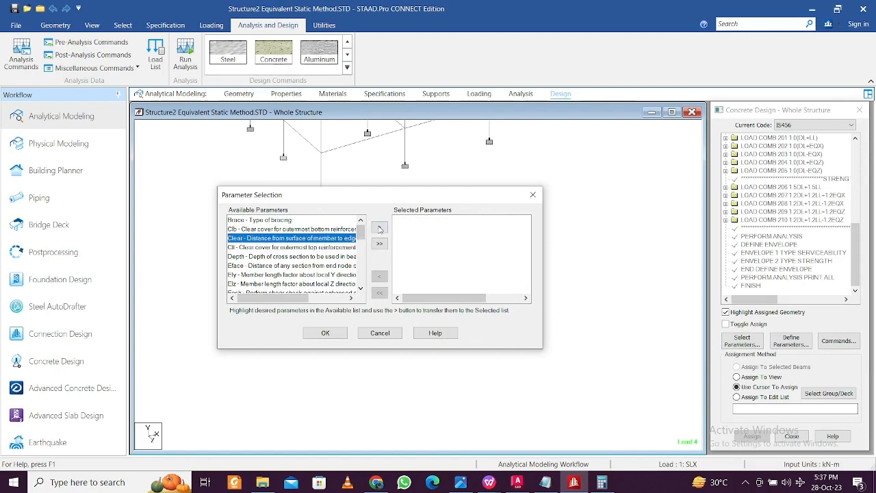
double_click(309, 240)
left_click(327, 247)
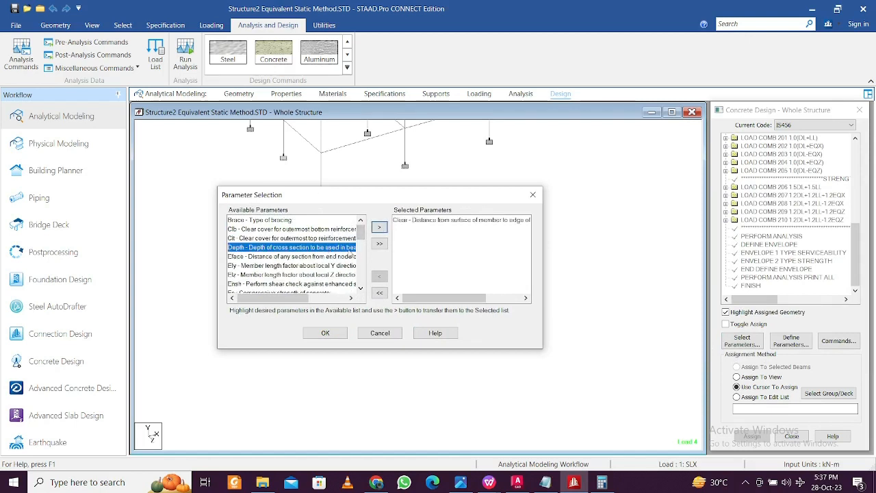
left_click_drag(358, 235, 359, 245)
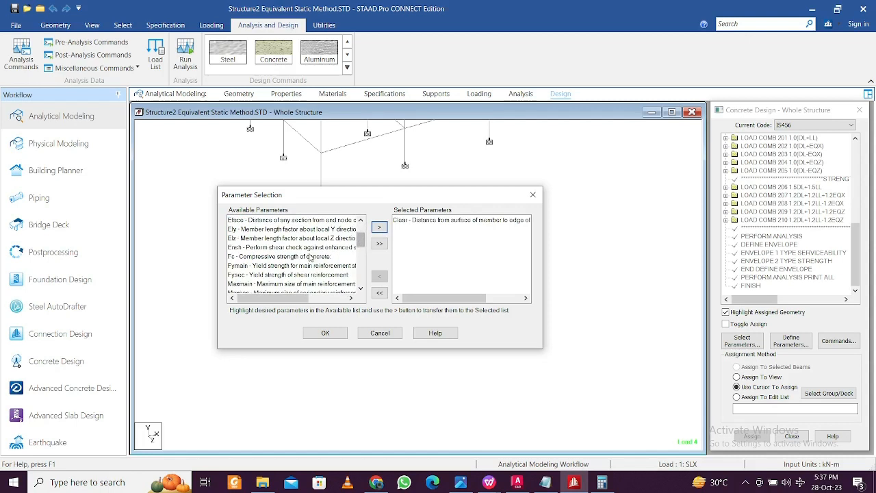
left_click(311, 258)
left_click(380, 228)
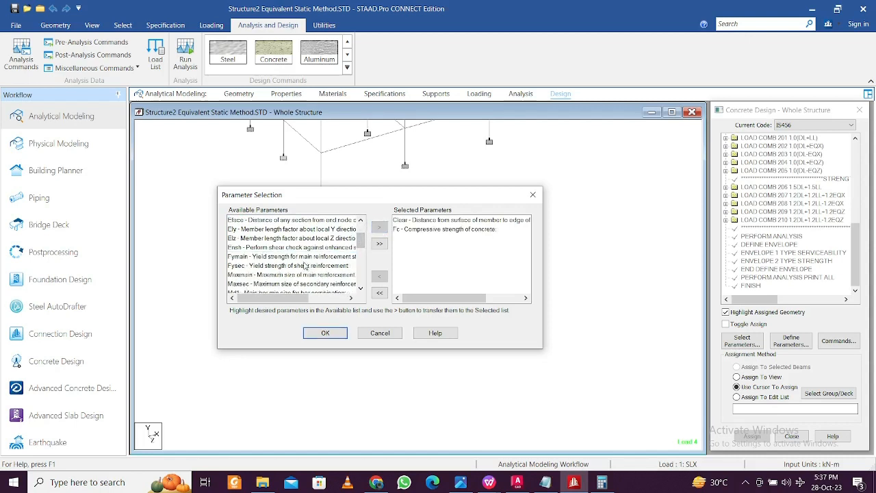
left_click_drag(308, 266, 305, 256)
left_click(379, 227)
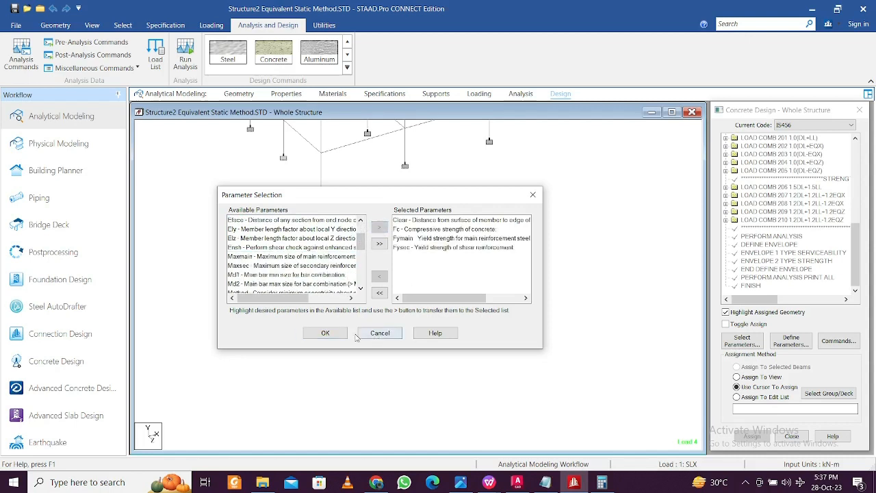
left_click(337, 333)
Define the design parameters CLEAR as 0.04 m and FC as 25000 kN/m2
left_click(791, 341)
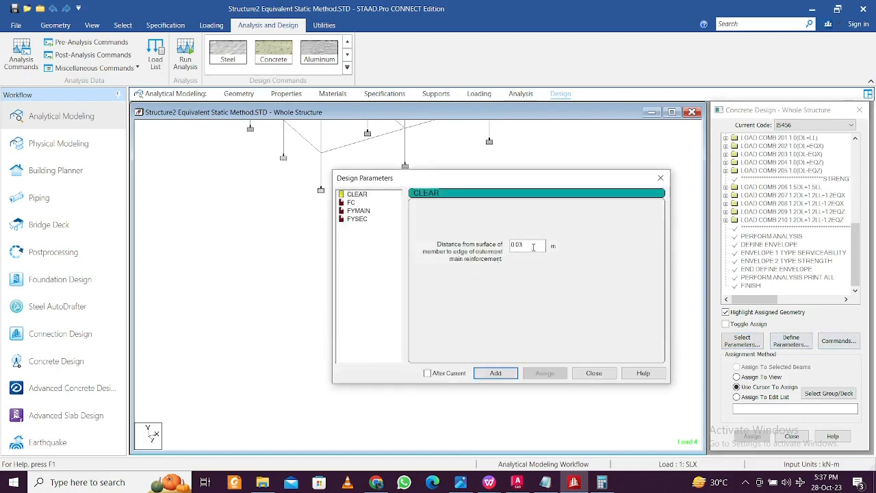
left_click(493, 376)
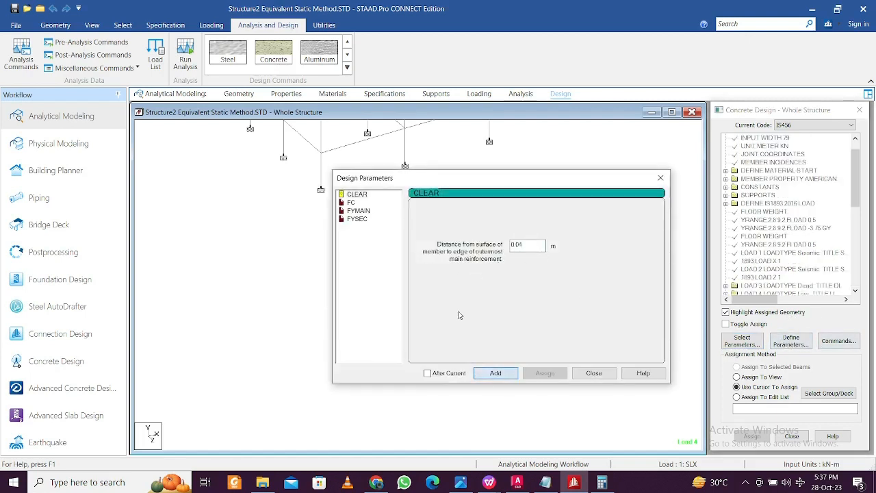
left_click(350, 202)
left_click_drag(527, 245, 414, 237)
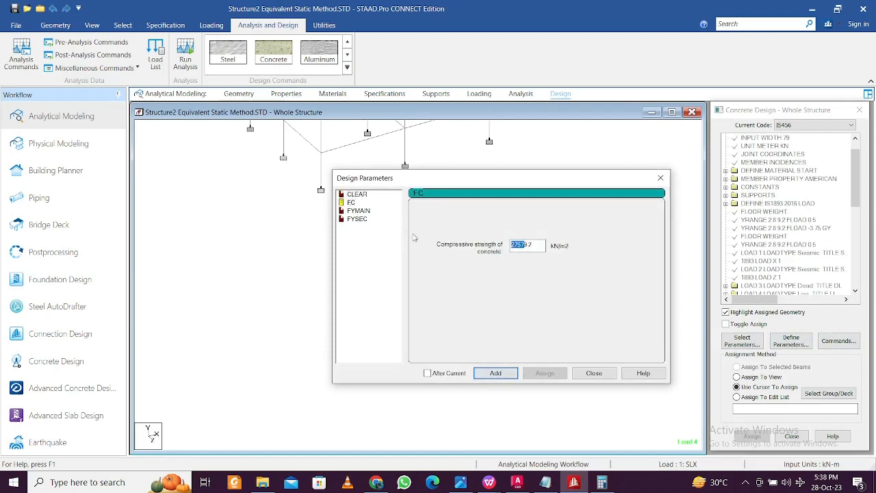
left_click_drag(533, 245, 445, 249)
type("25000")
Define the steel yield strengths FYMAIN and FYSEC as 500000 kN/m2 each and finish defining parameters
left_click(363, 211)
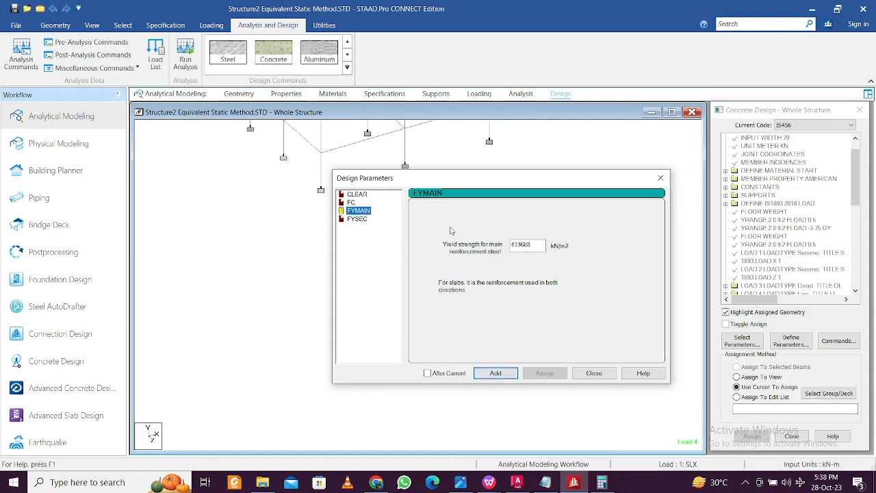
double_click(533, 243)
type("500000")
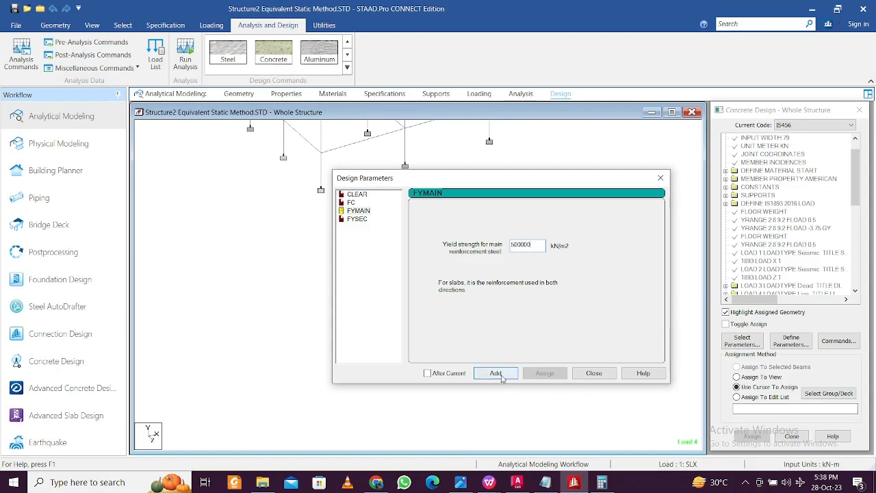
left_click(501, 375)
left_click(358, 219)
double_click(539, 245)
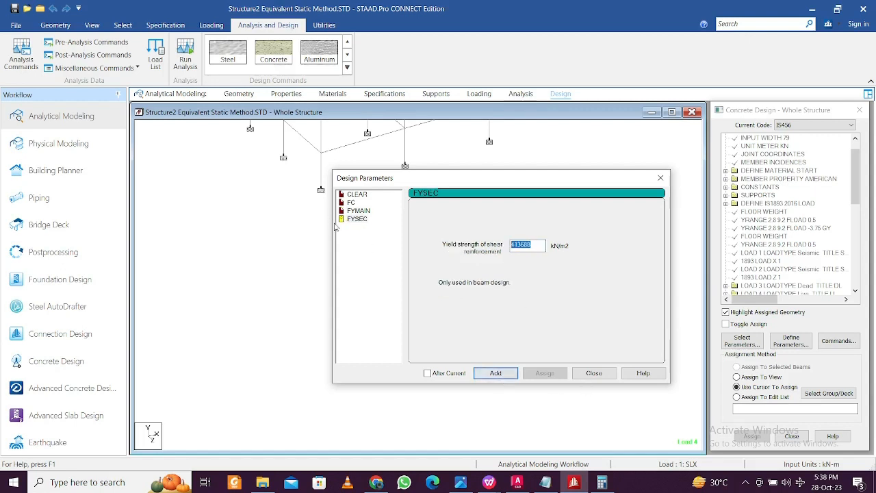
type("500000")
left_click(590, 373)
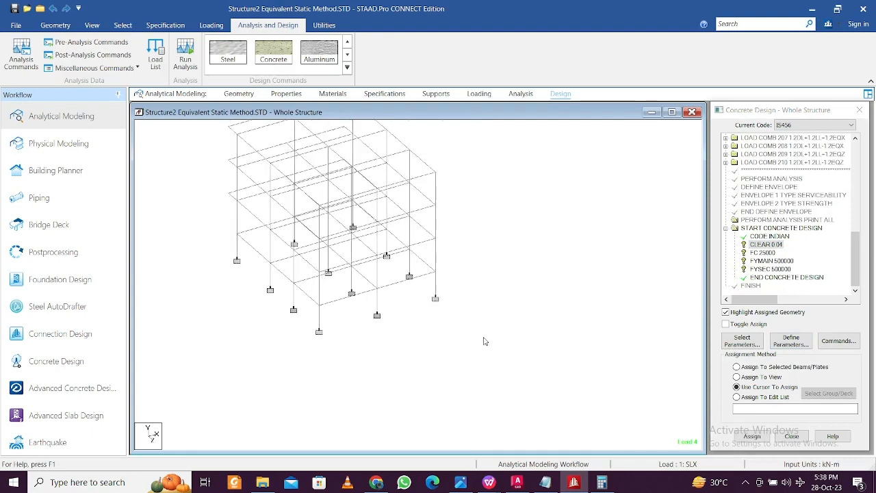
Assign the CLEAR 0.04 and FC 25000 parameters to all members in the view
left_click(760, 377)
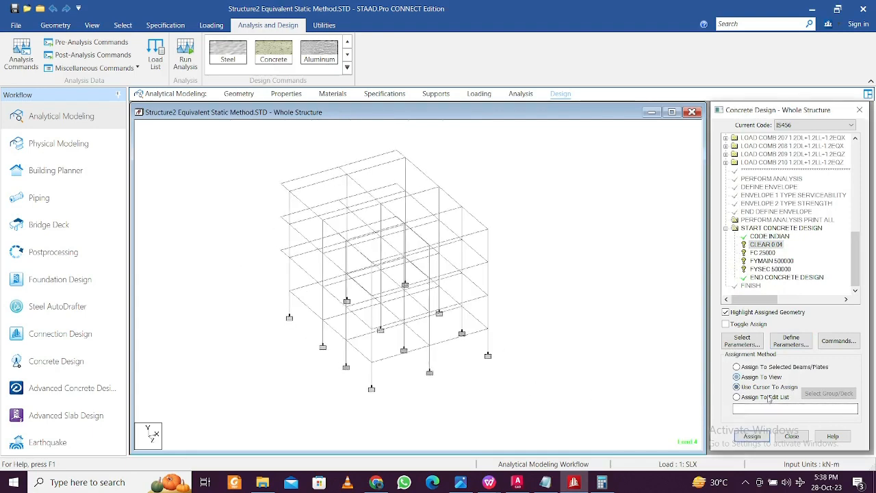
left_click(751, 436)
left_click(778, 307)
left_click(761, 252)
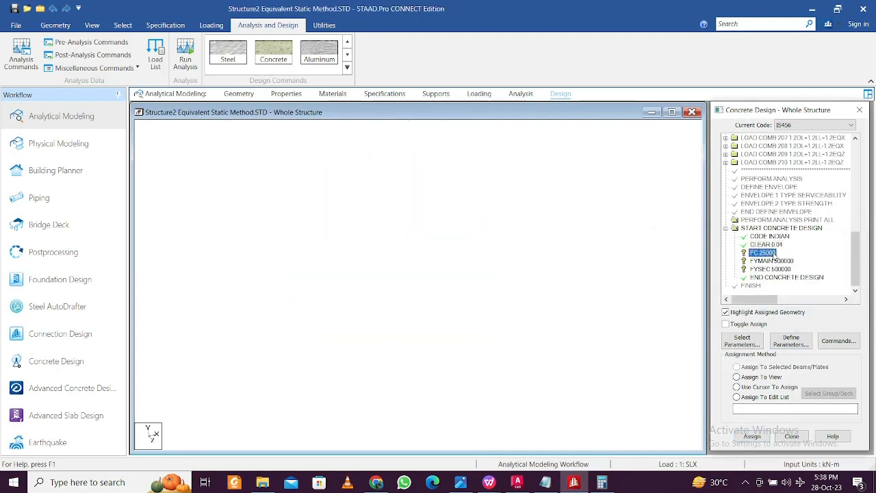
left_click(760, 377)
left_click(752, 436)
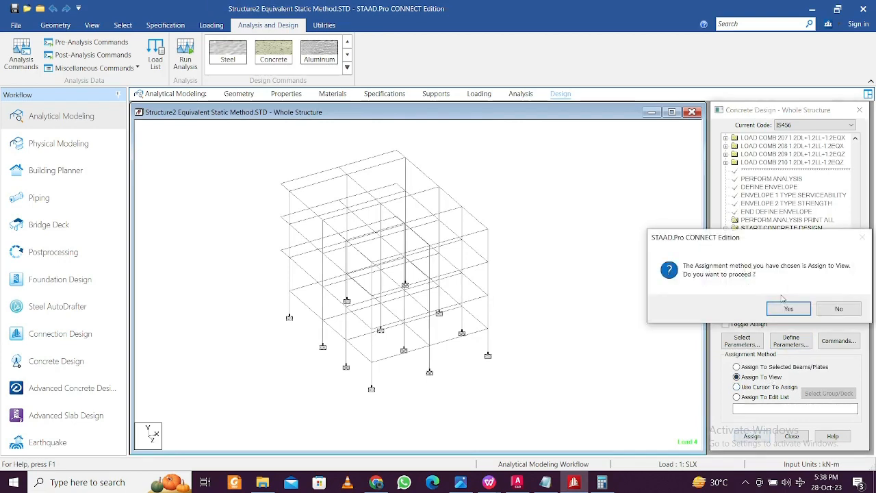
left_click(782, 307)
Assign the FYMAIN 500000 and FYSEC 500000 parameters to all members in the view
left_click(771, 260)
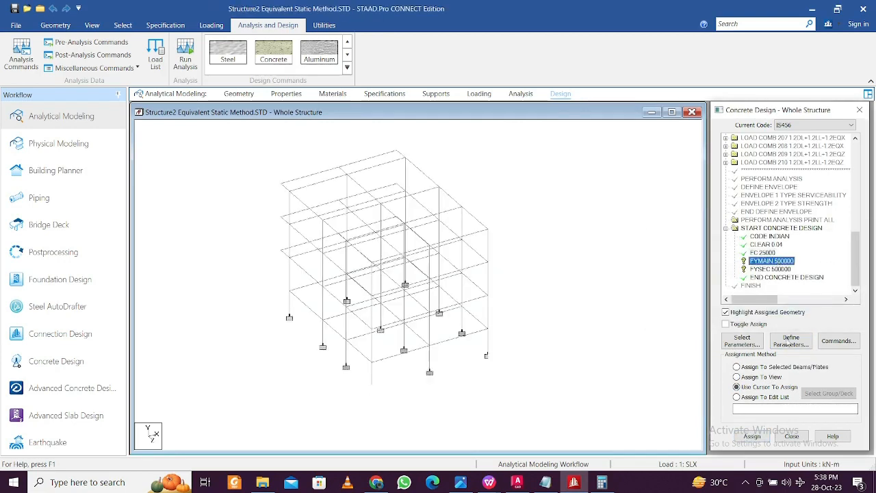
left_click(761, 377)
left_click(751, 436)
left_click(787, 309)
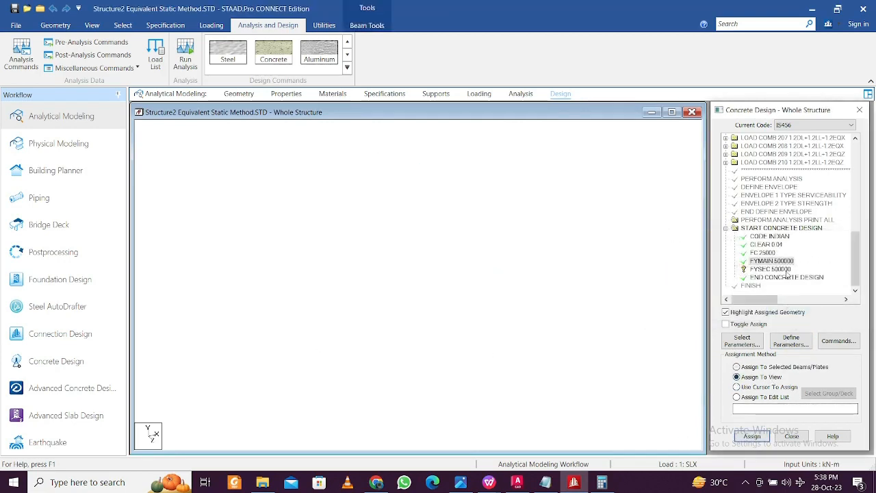
left_click(770, 269)
left_click(766, 387)
left_click(761, 377)
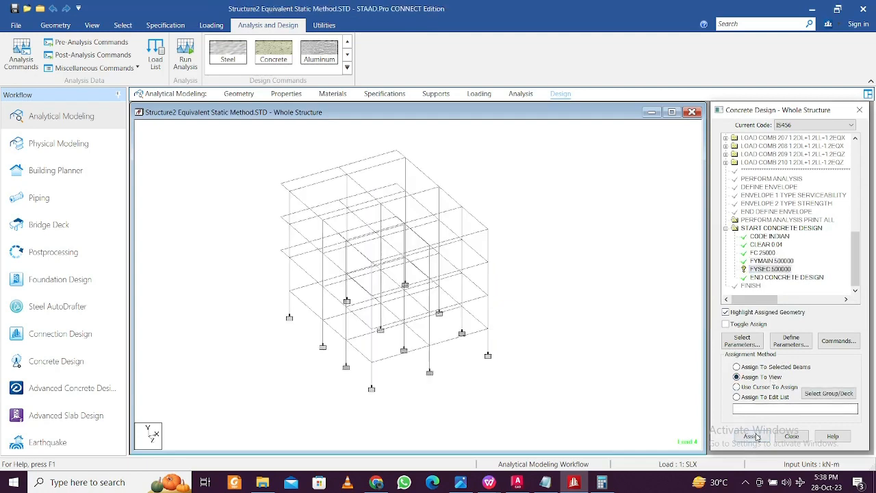
left_click(752, 436)
left_click(786, 308)
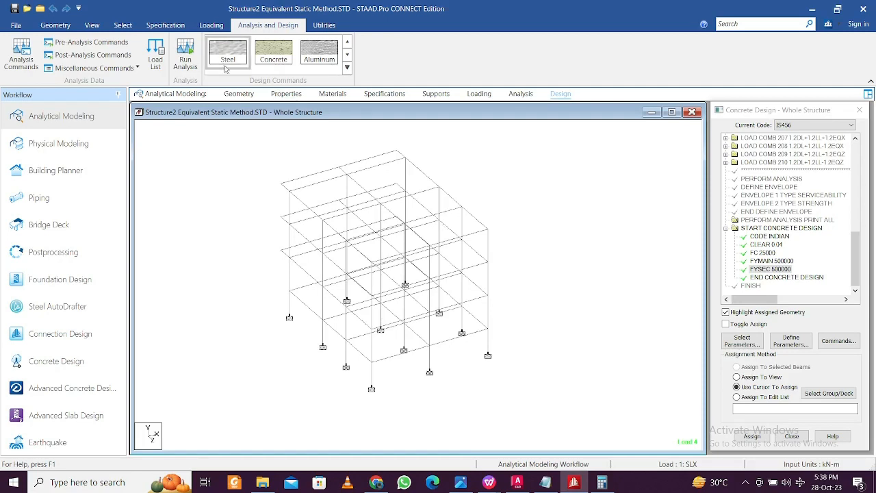
Save the modified structure, run the analysis with the concrete parameters, and stay in modeling mode
left_click(186, 48)
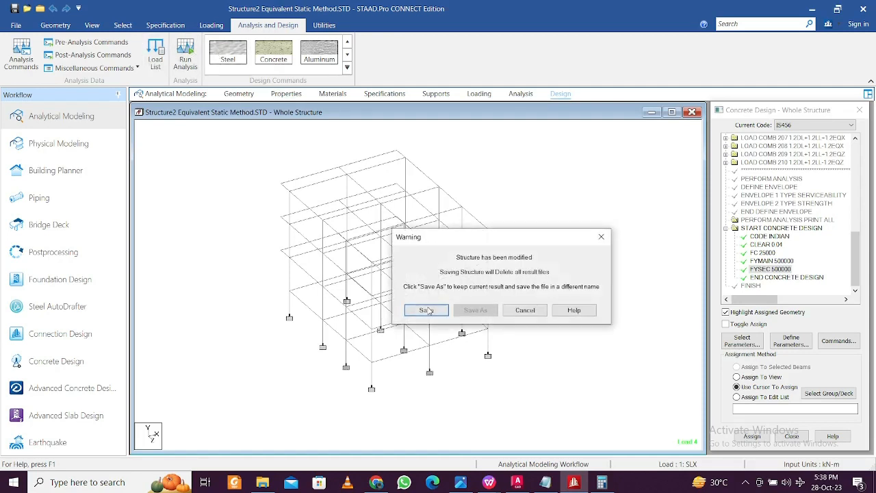
left_click(426, 310)
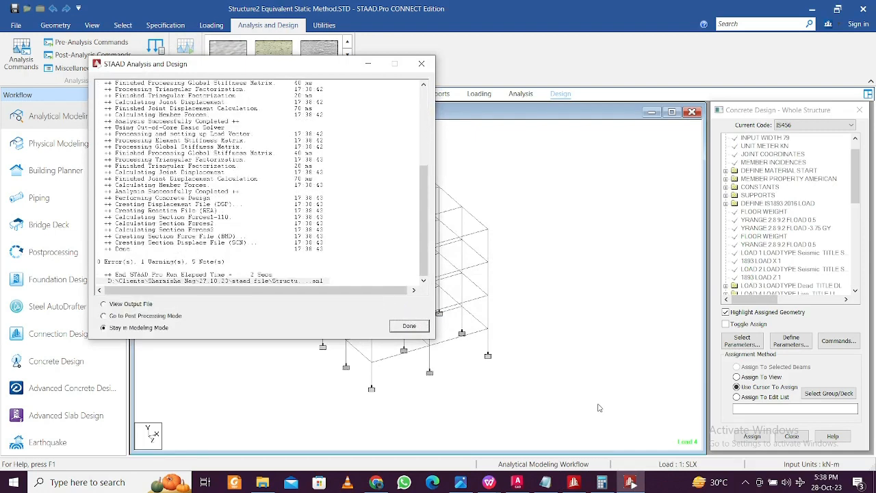
left_click(409, 326)
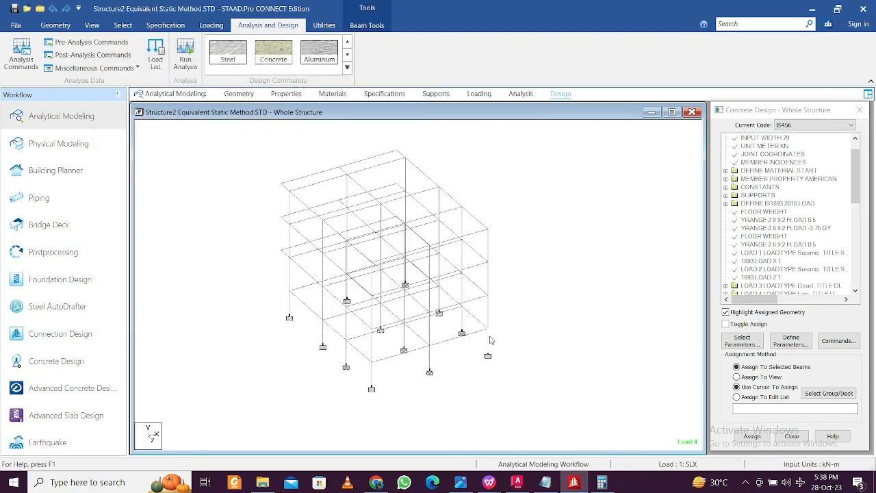
Inspect the deflection of a corner column's lowest segment and check the member details of the segment above
double_click(488, 336)
left_click(446, 130)
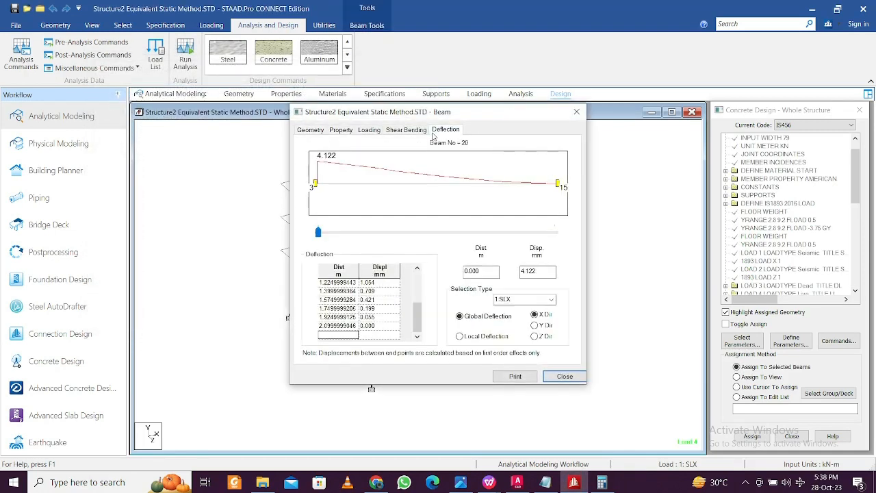
left_click(577, 112)
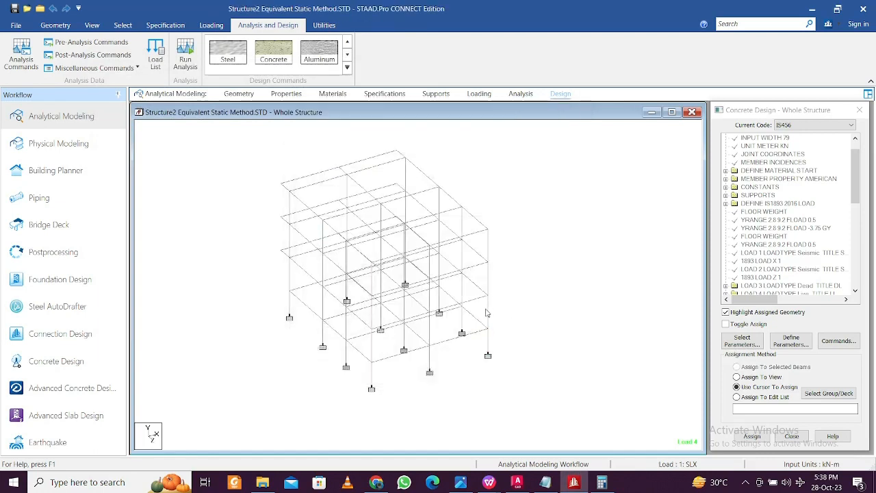
double_click(486, 313)
left_click(576, 112)
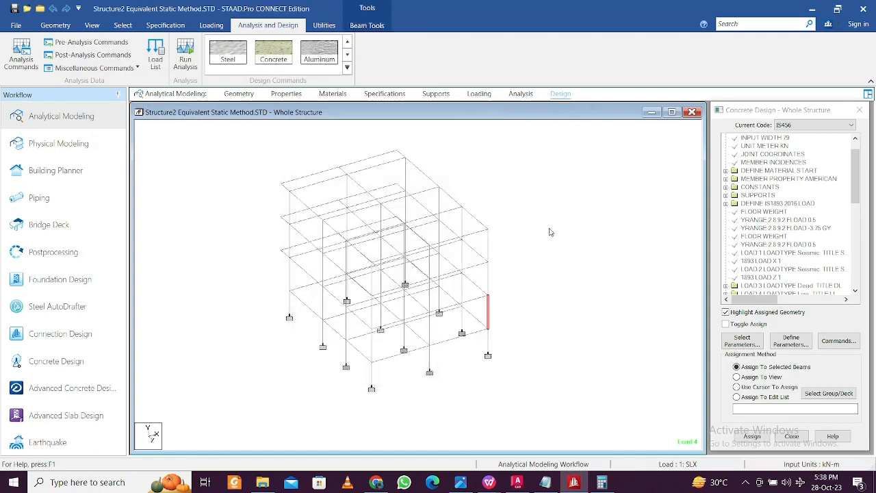
Add the DESIGN BEAM and DESIGN COLUMN commands to the concrete design
left_click(838, 340)
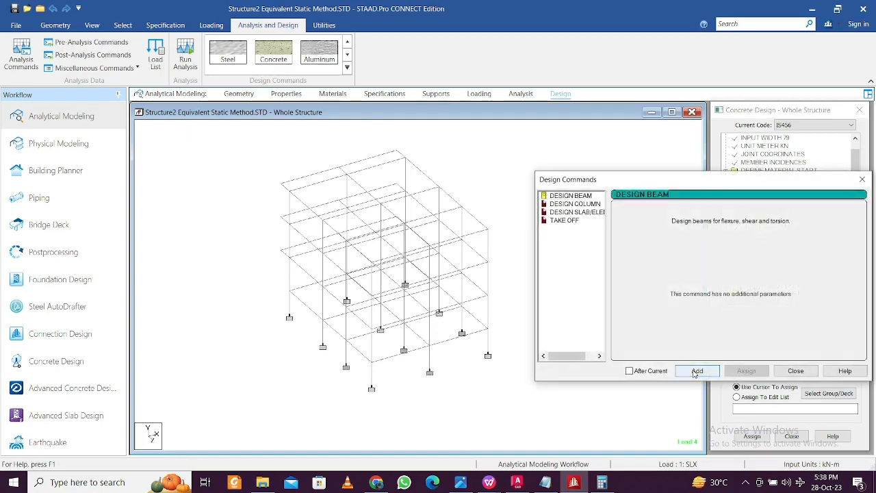
left_click(572, 205)
left_click(696, 370)
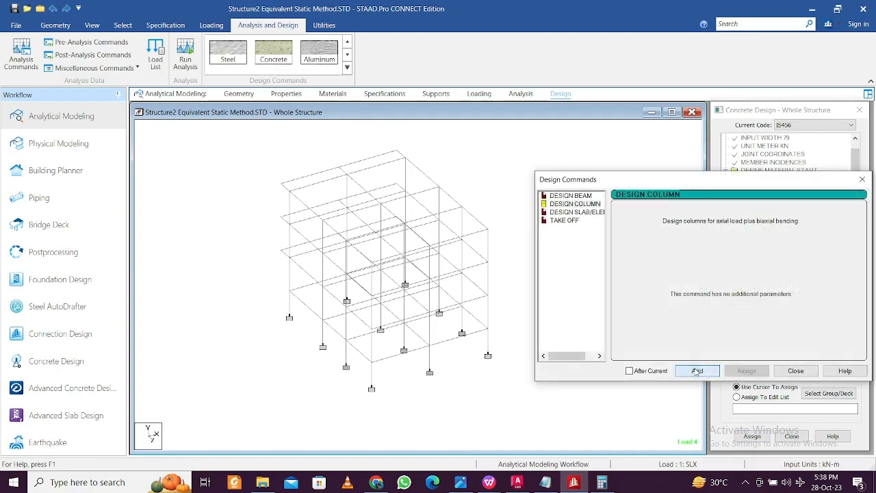
left_click(795, 370)
Assign the DESIGN BEAM command to all members parallel to the X and Z axes
scroll(856, 205, "down", 15)
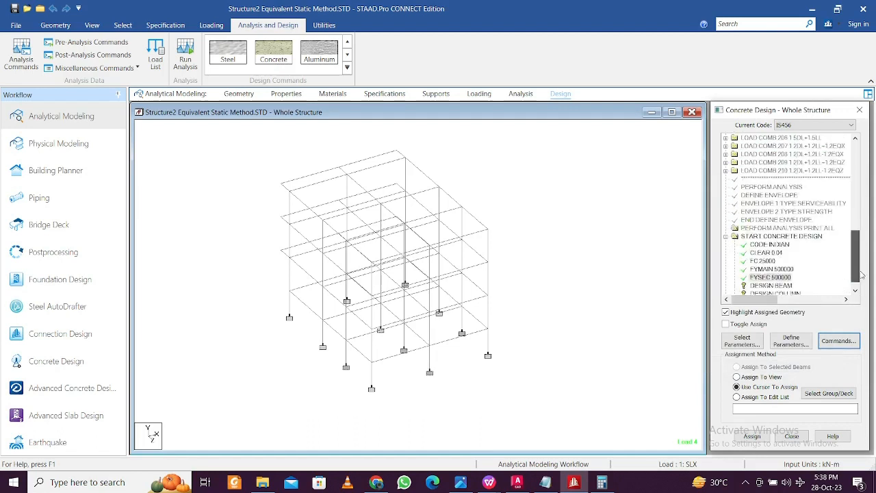
left_click(770, 260)
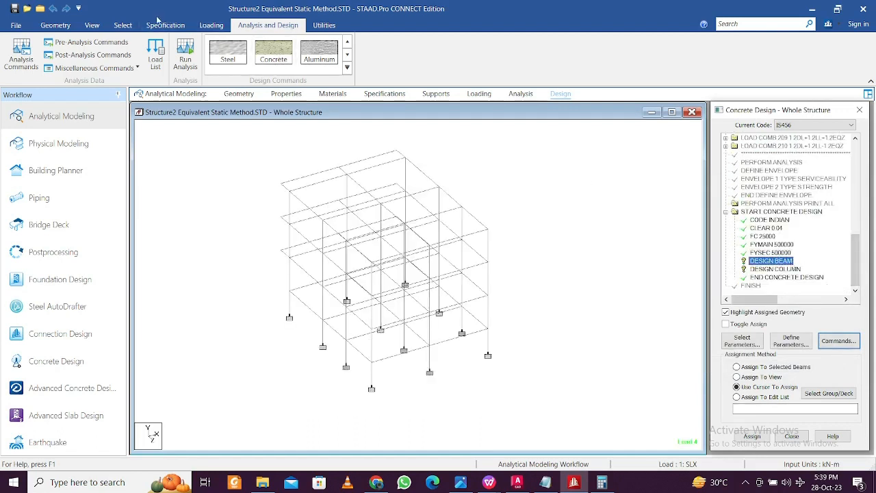
left_click(123, 25)
left_click(471, 43)
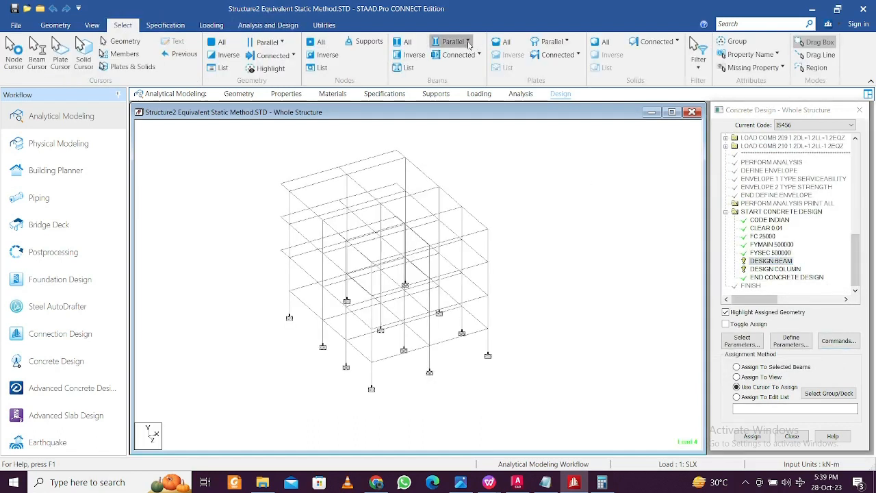
left_click(454, 57)
left_click(457, 43)
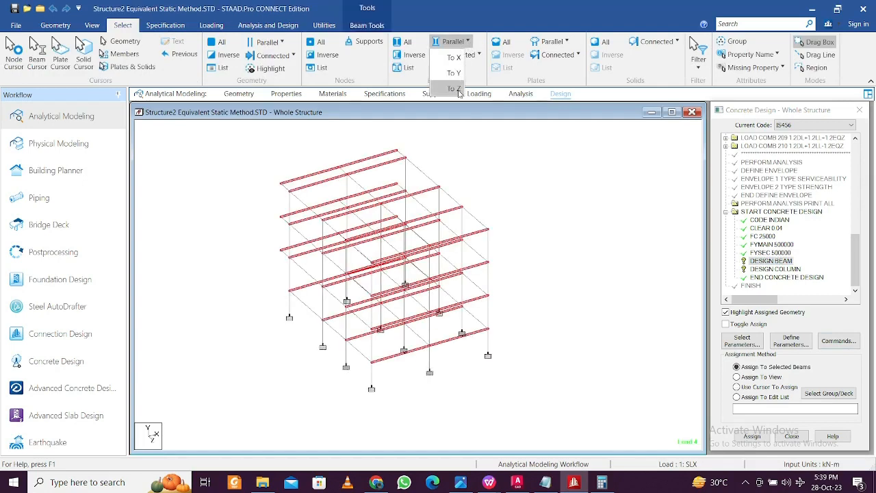
left_click(454, 88)
left_click(751, 436)
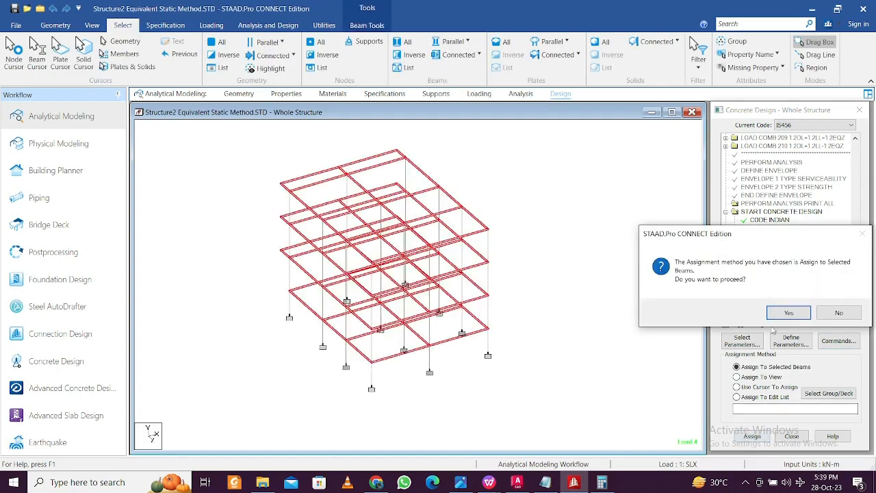
left_click(787, 312)
Assign the DESIGN COLUMN command to all members parallel to the Y axis
left_click(775, 269)
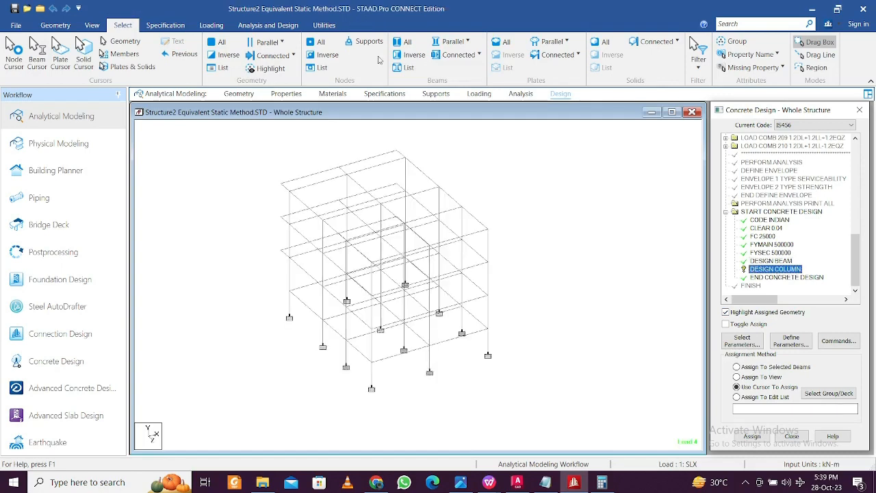
left_click(451, 40)
left_click(454, 74)
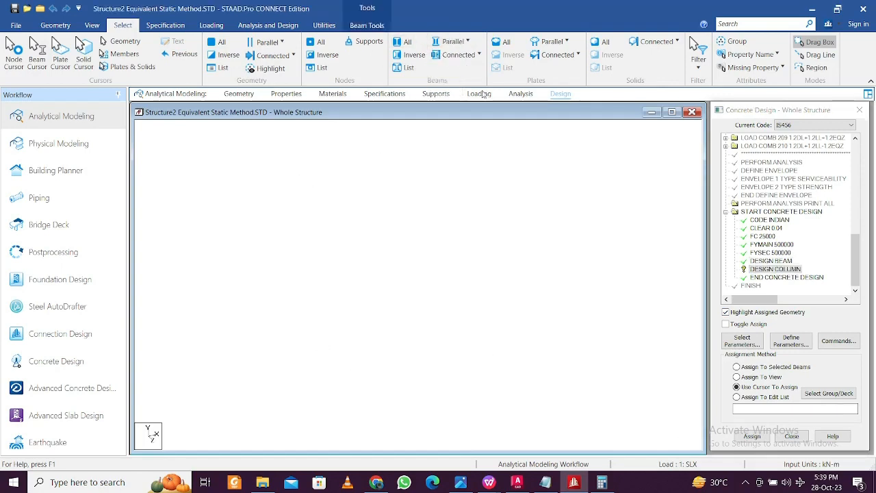
left_click(752, 436)
left_click(785, 312)
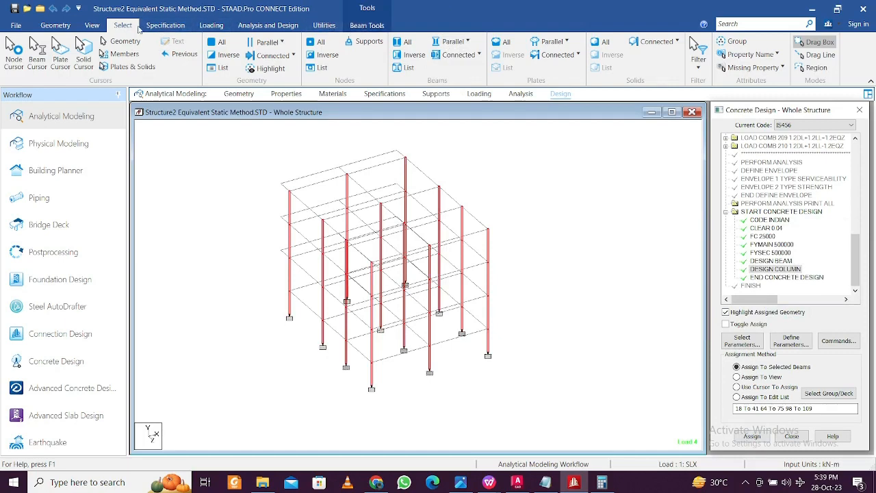
Save the structure, rerun the analysis with the beam and column design commands, and open the output file
left_click(267, 26)
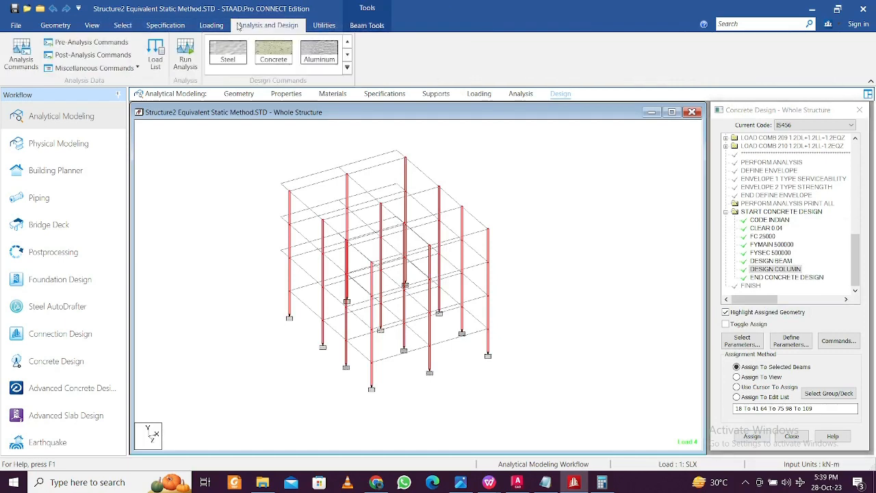
left_click(187, 57)
left_click(426, 310)
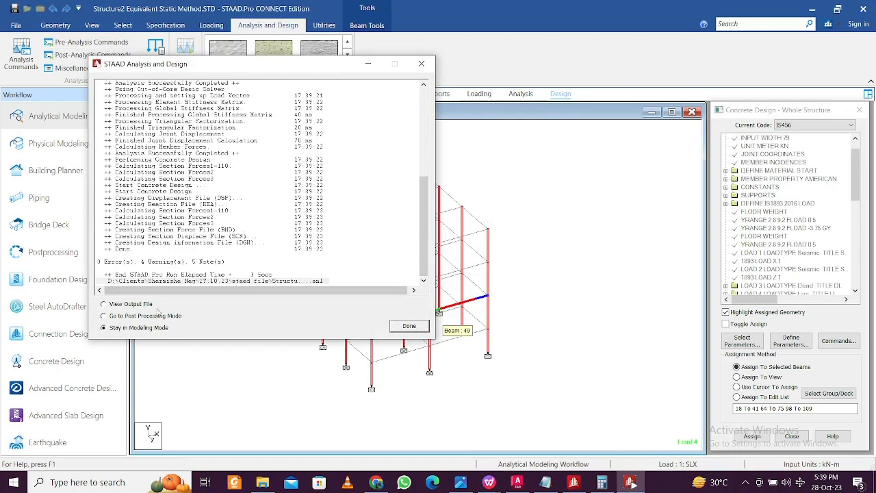
left_click(144, 304)
left_click(410, 327)
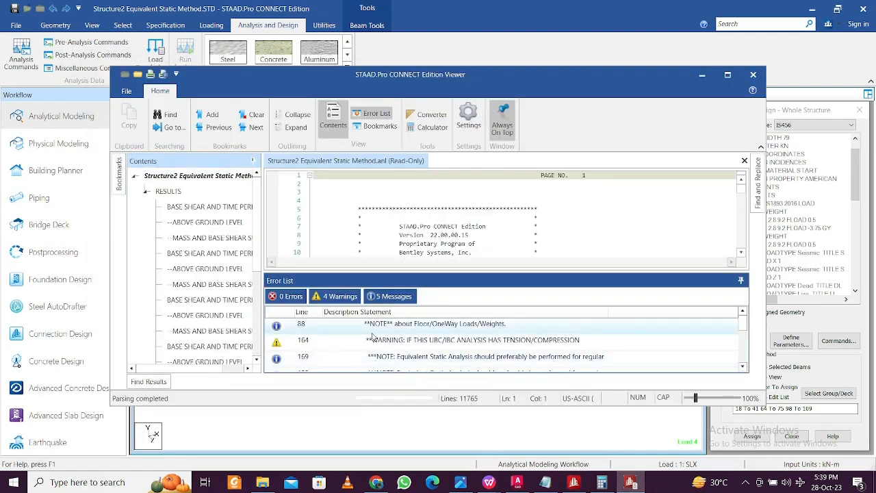
Filter the output file's error list to review the messages and the warnings separately, and close the viewer
left_click(336, 297)
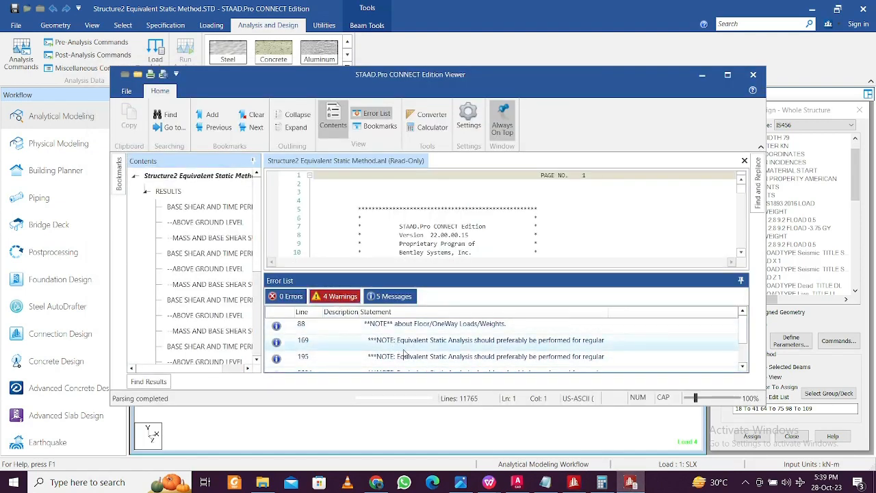
scroll(404, 354, "down", 1)
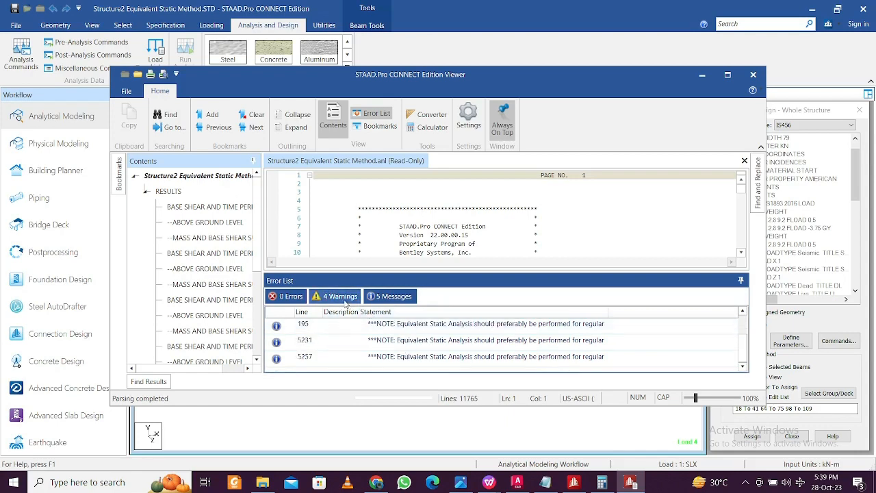
left_click(390, 297)
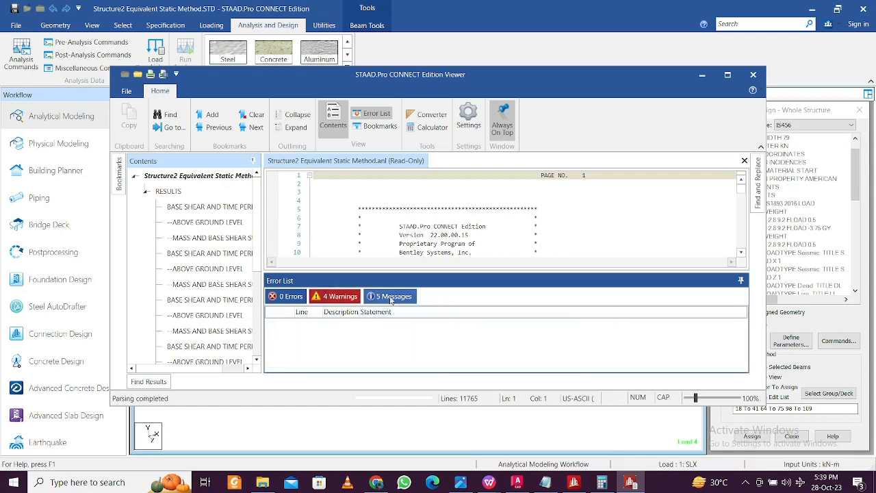
left_click(331, 296)
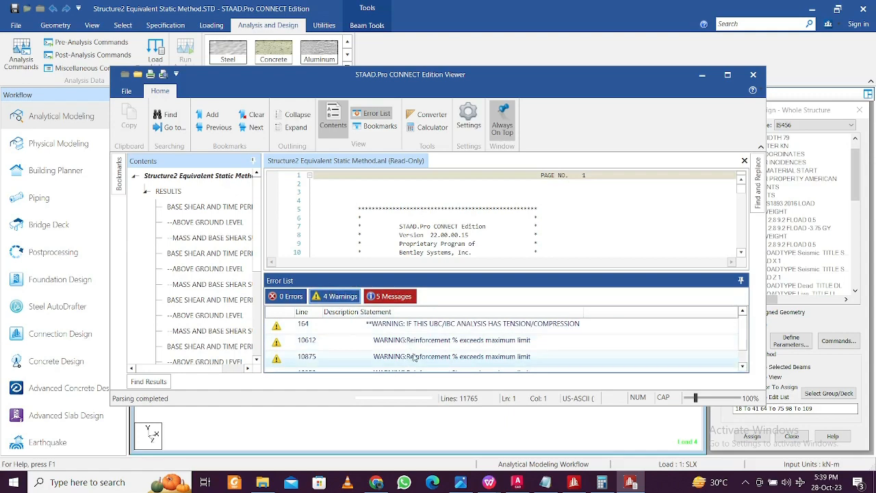
scroll(422, 358, "down", 1)
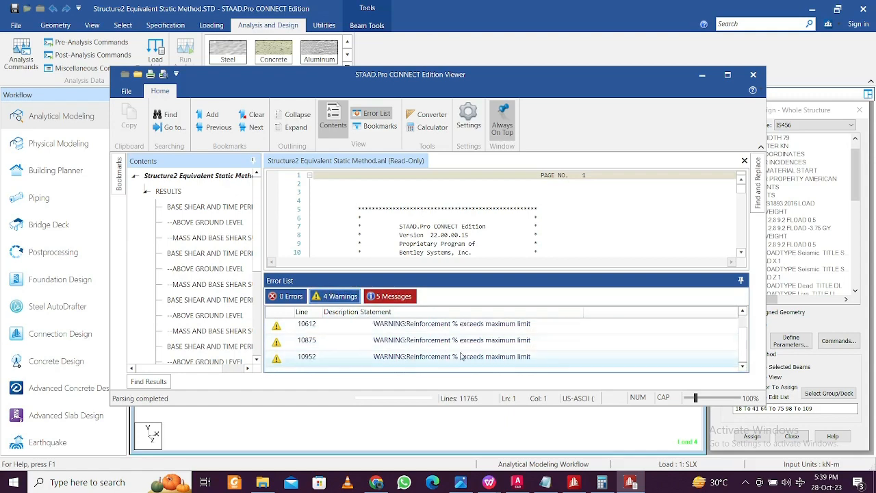
left_click(753, 74)
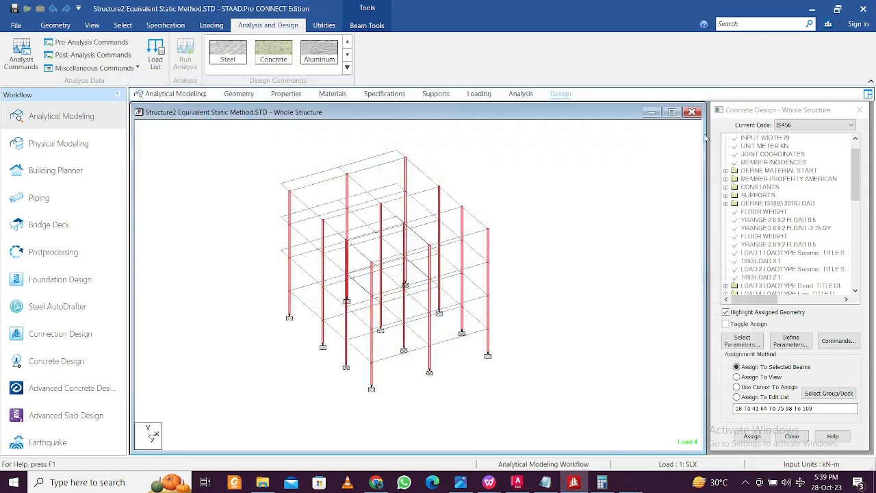
Examine the IS456 concrete design results of the three lowest segments of the frame's rightmost corner column
double_click(488, 348)
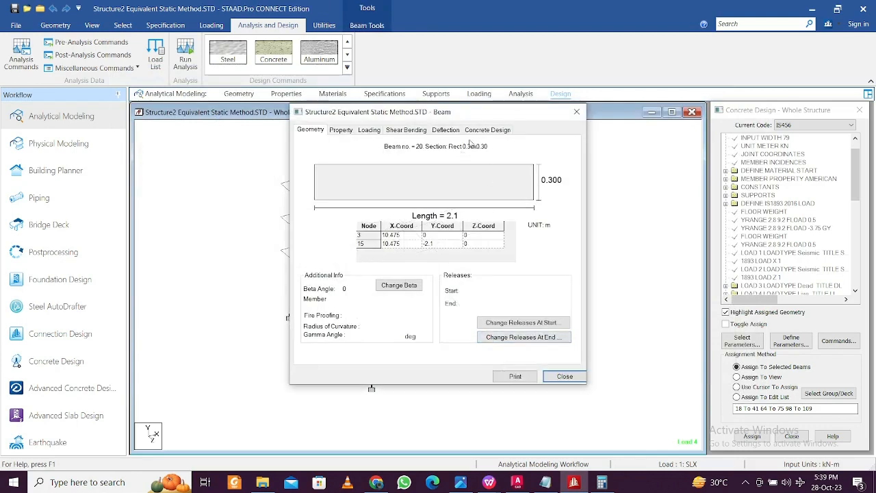
left_click(483, 134)
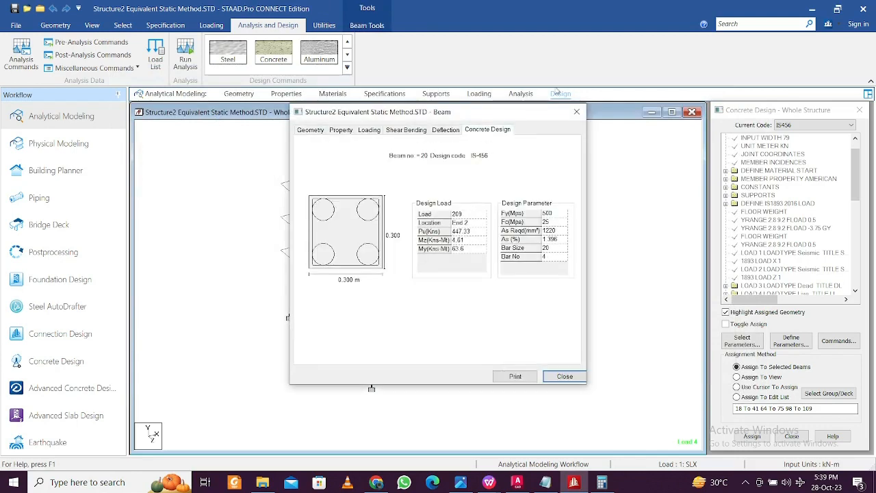
left_click(577, 112)
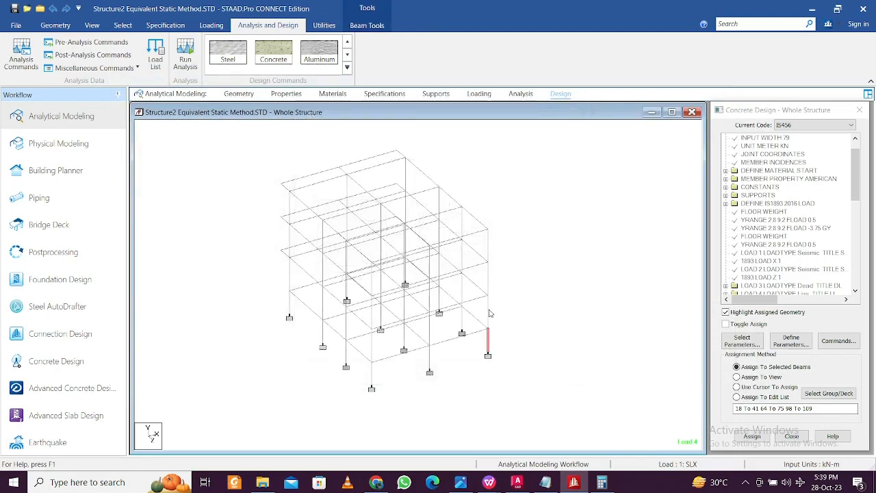
double_click(488, 327)
left_click(495, 132)
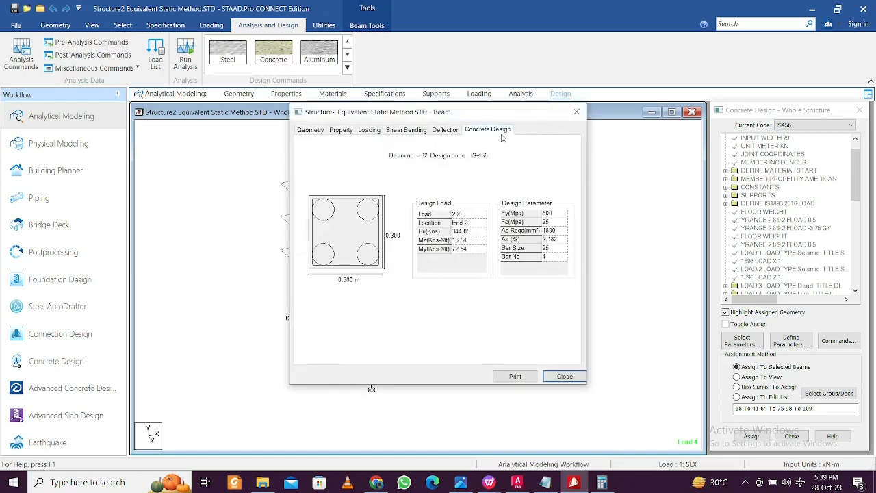
left_click(577, 111)
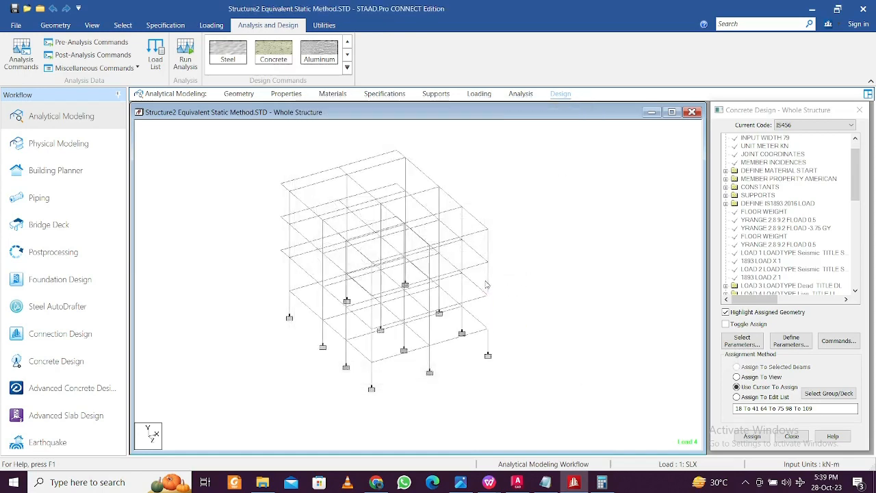
double_click(485, 286)
left_click(487, 129)
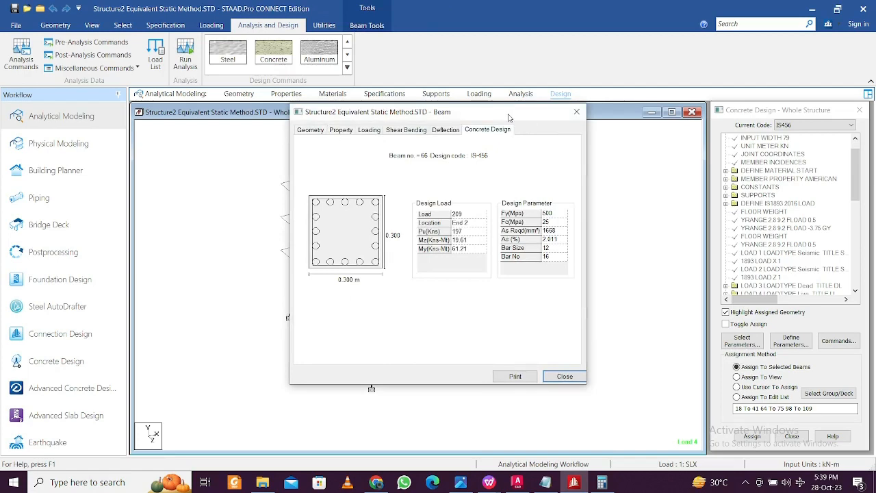
Examine the concrete design of the leftmost corner column's second and top segments and the adjacent column's top segment
left_click_drag(509, 114, 151, 102)
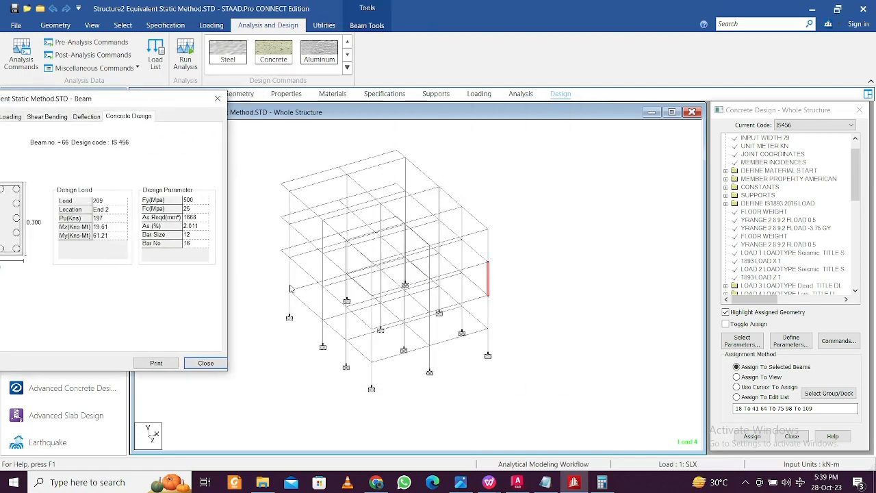
left_click(290, 287)
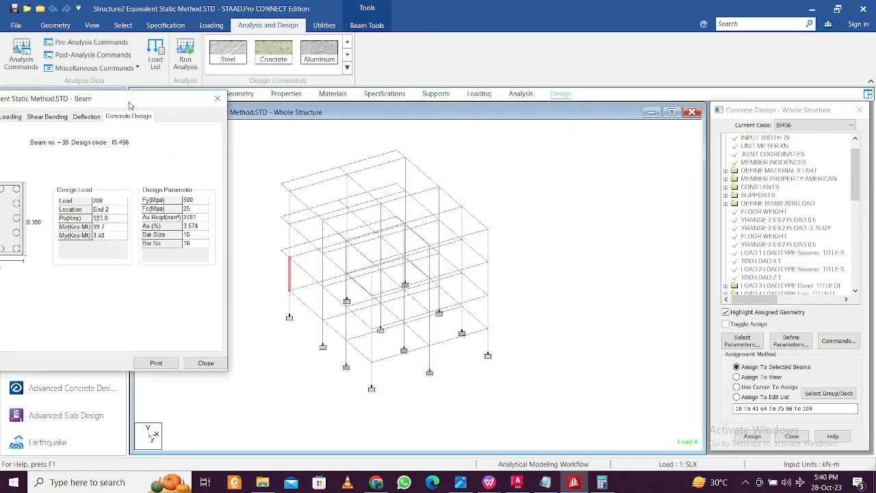
left_click_drag(129, 105, 760, 43)
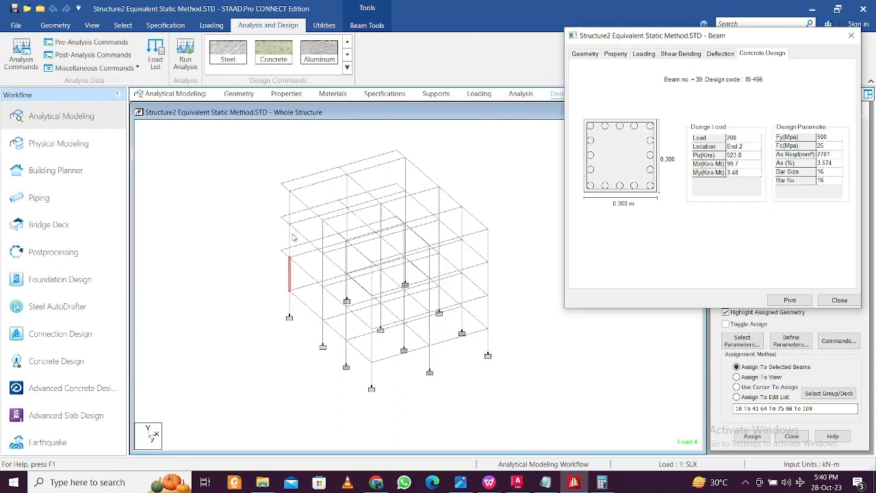
left_click(296, 209)
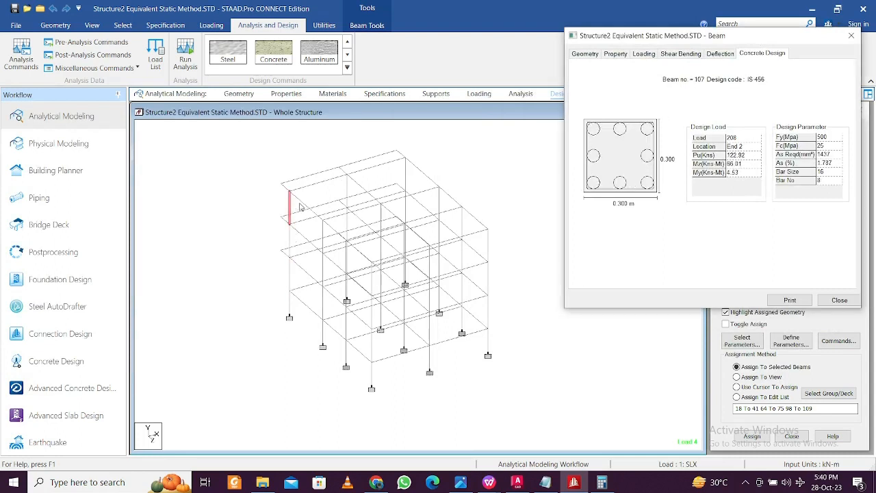
left_click(403, 174)
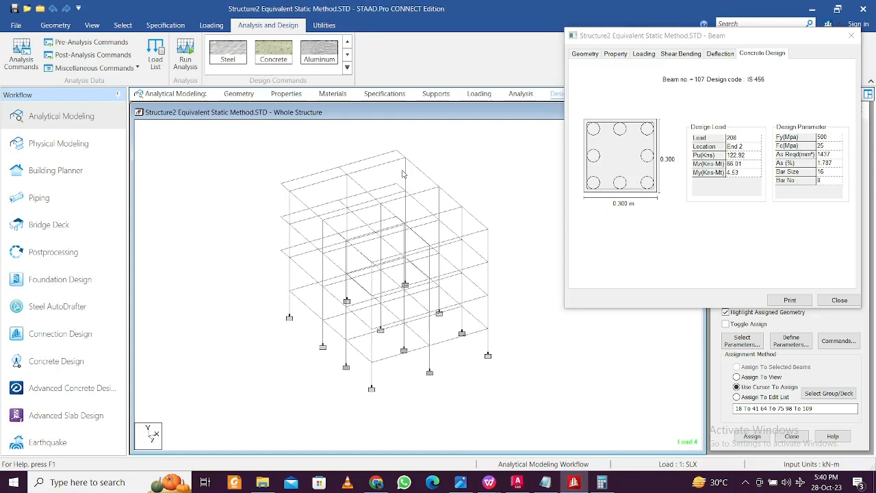
left_click(347, 192)
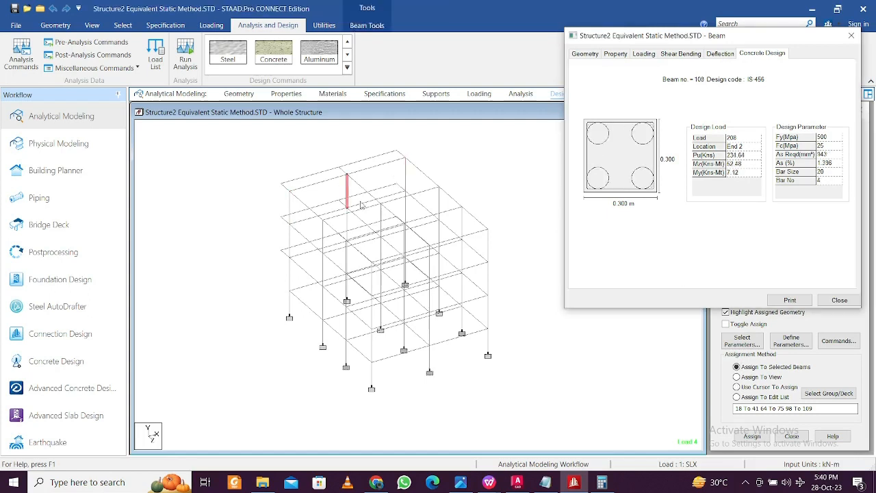
Compare the concrete design results of further column segments on the lower and middle storeys, from the front corner to the rear columns
left_click(368, 350)
left_click(374, 354)
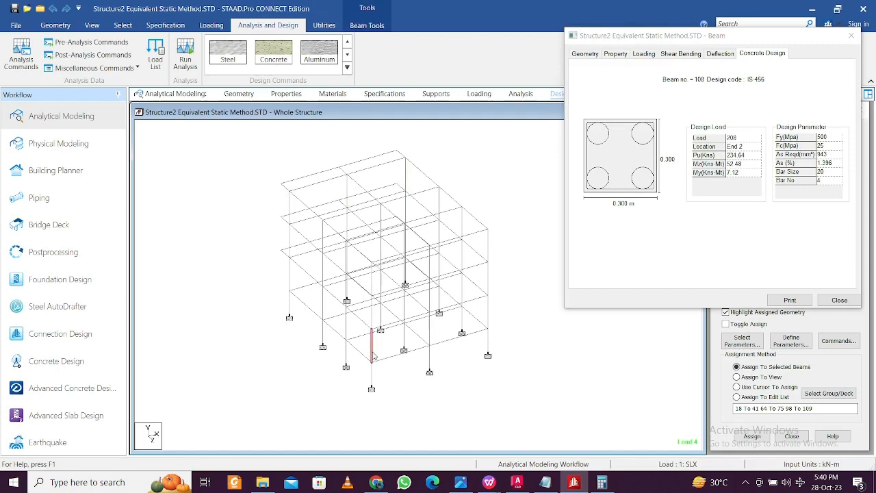
left_click(349, 332)
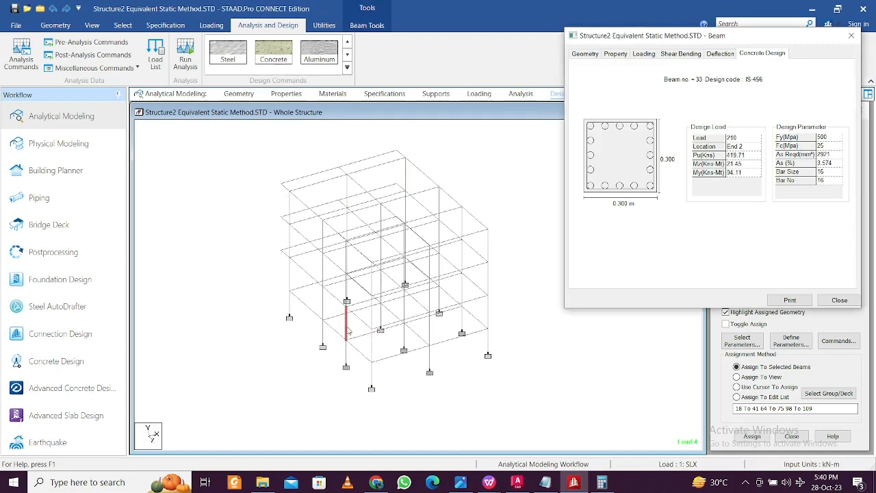
left_click(323, 307)
left_click(322, 269)
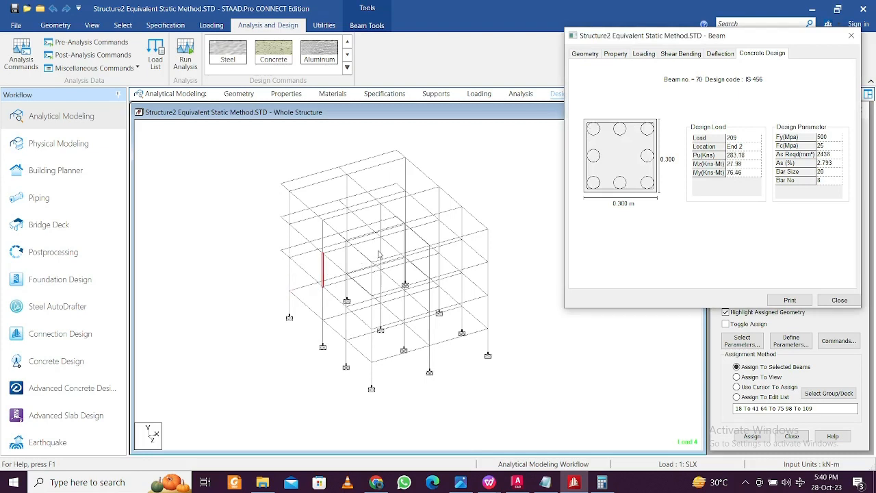
left_click(381, 255)
left_click(438, 239)
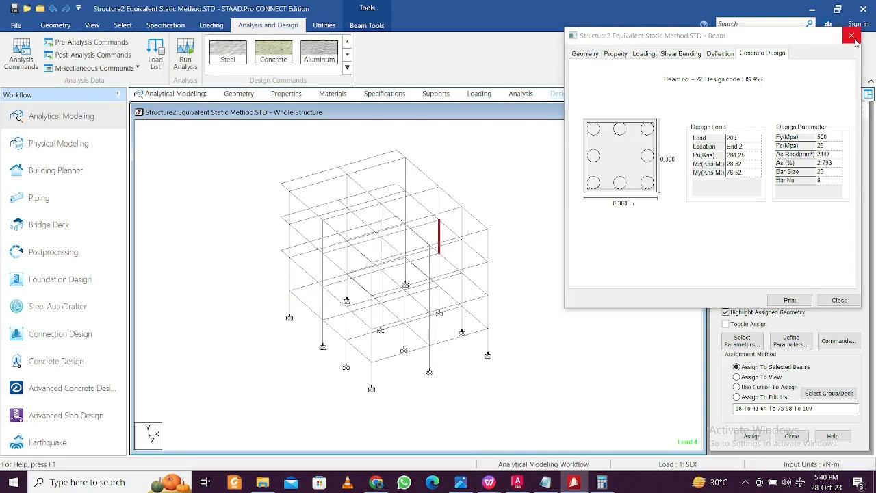
Examine the deflection of several middle- and upper-storey beams and the concrete design of the roof edge beam
left_click(476, 266)
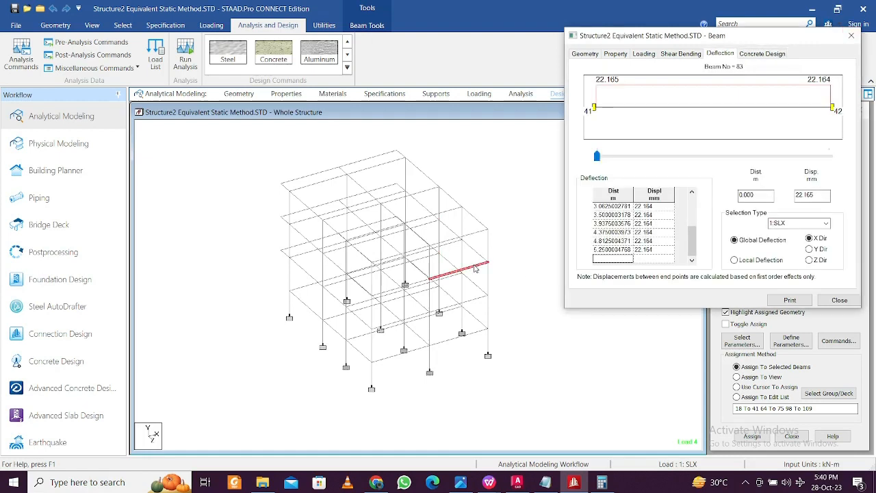
left_click(476, 232)
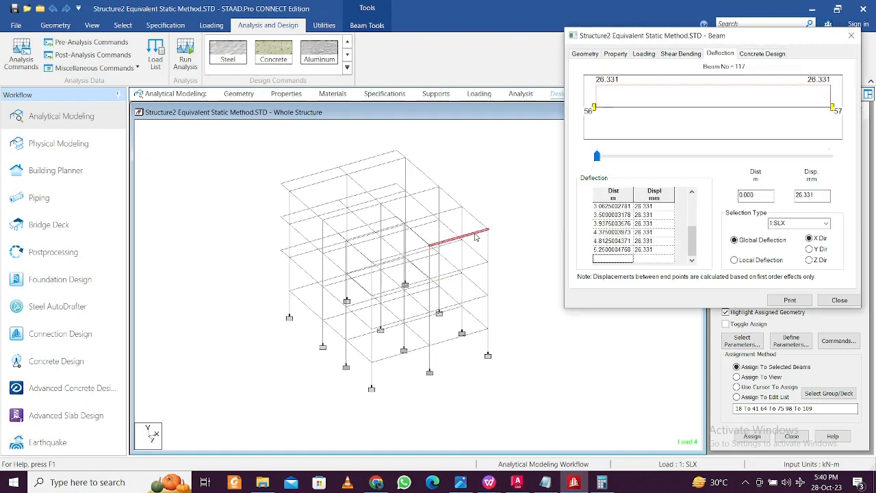
left_click(481, 223)
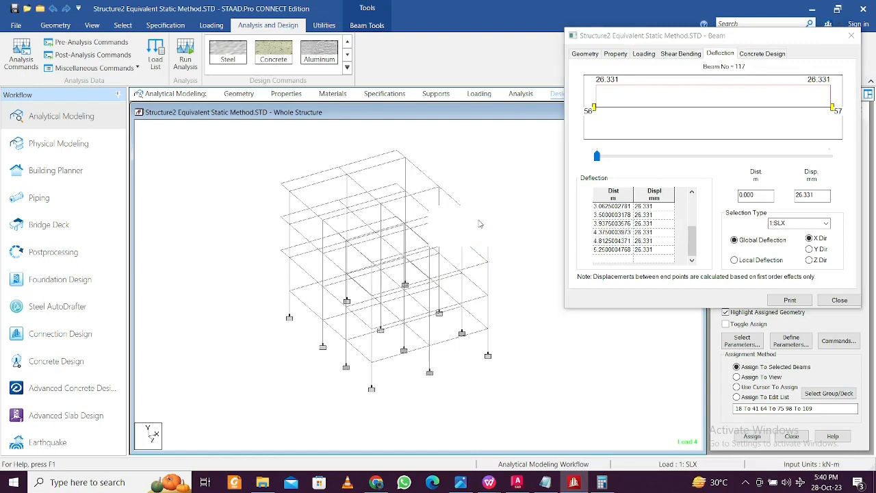
left_click(451, 199)
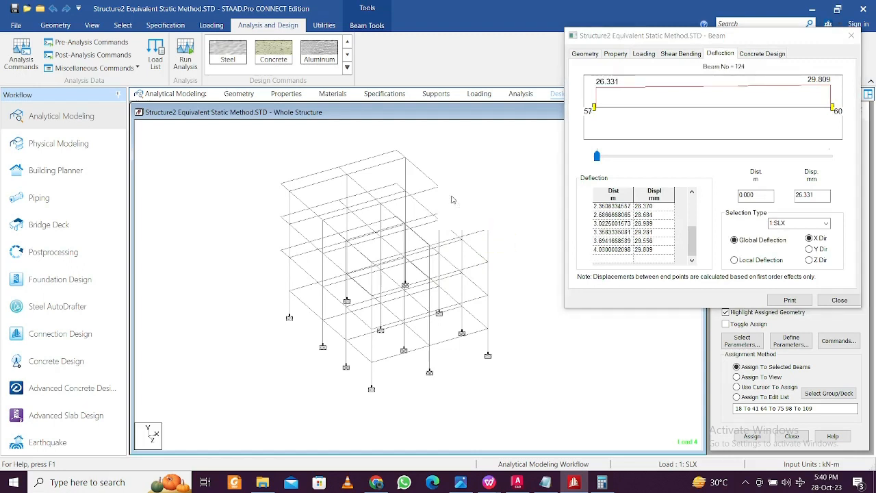
left_click(424, 176)
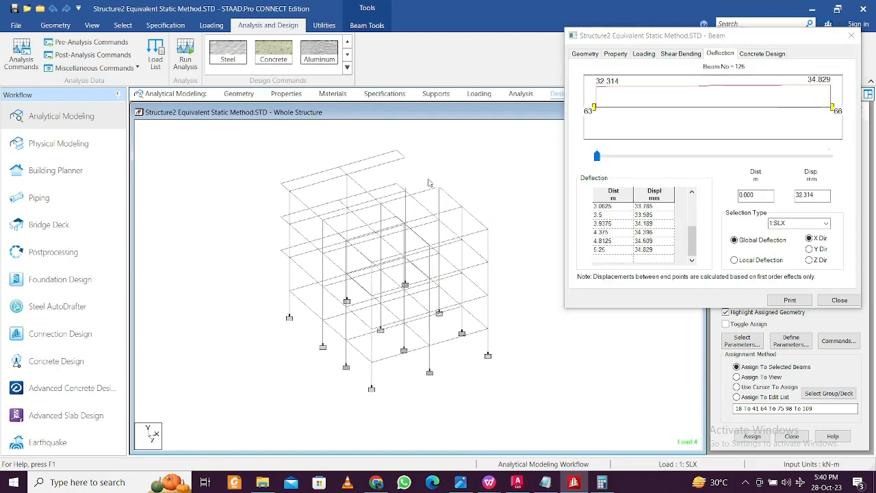
left_click(388, 165)
left_click(367, 165)
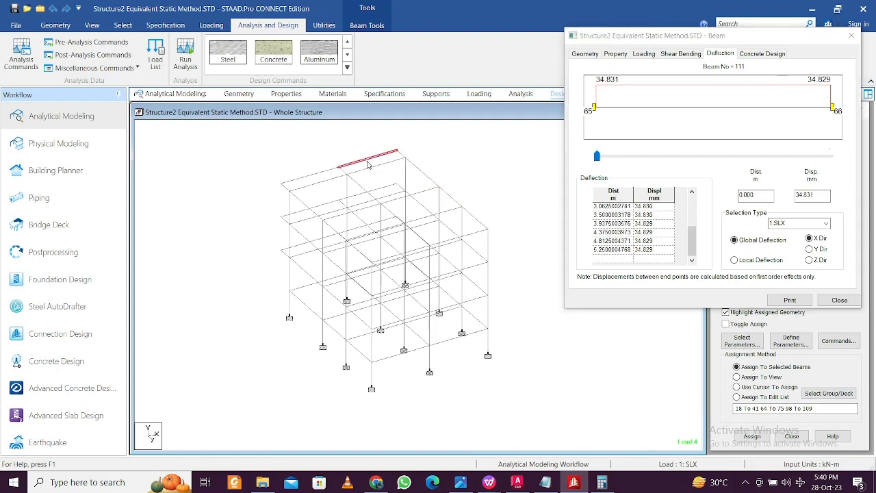
left_click(765, 55)
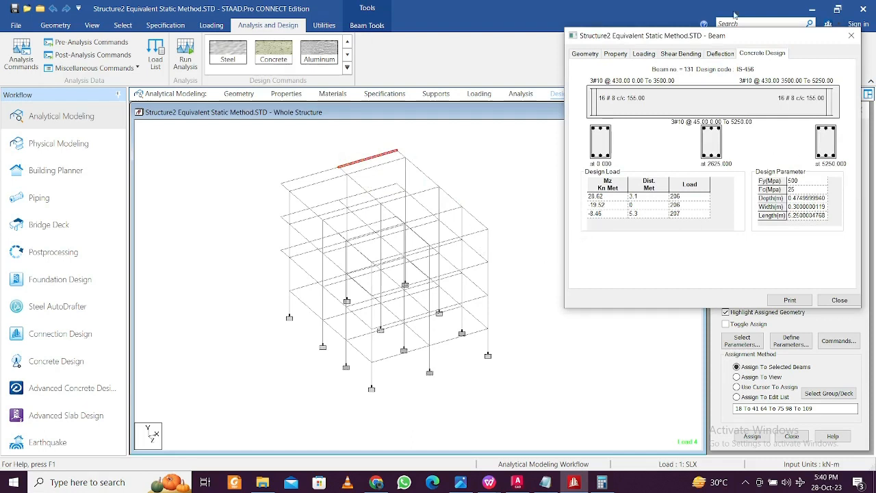
Close the beam results, consult the floor plan image gf.jpg and return to the structure model
left_click(851, 35)
left_click(520, 207)
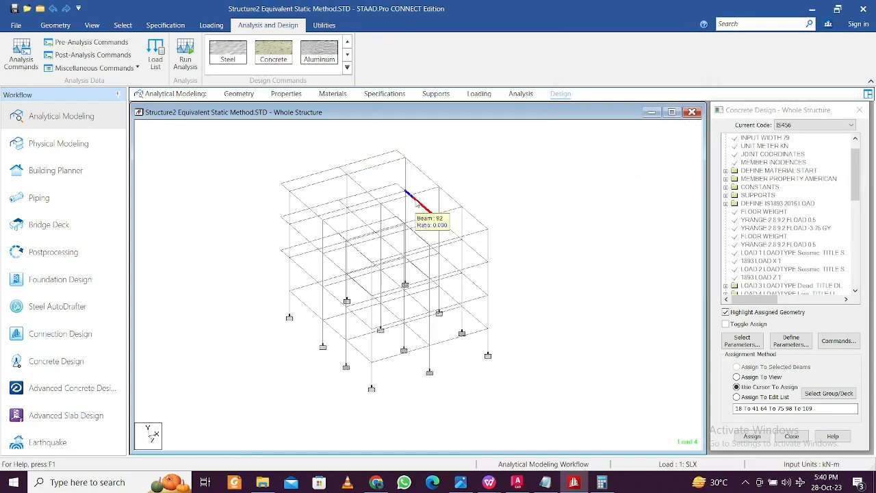
left_click(461, 483)
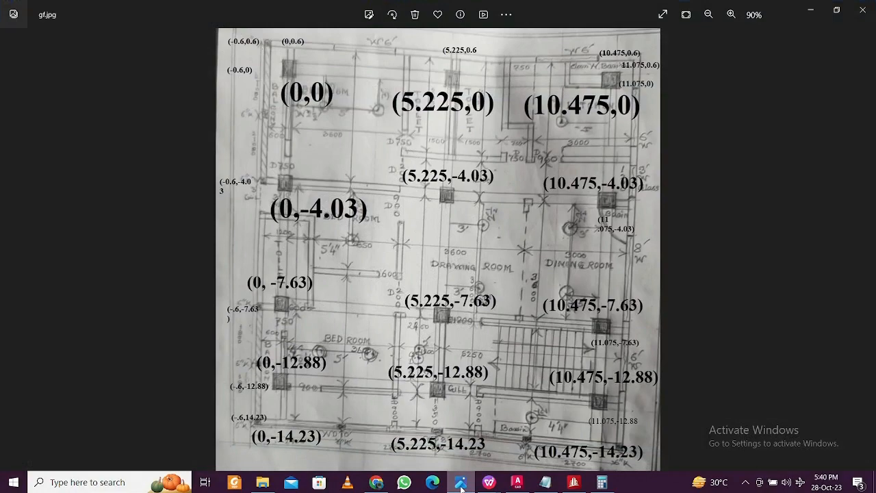
left_click(461, 486)
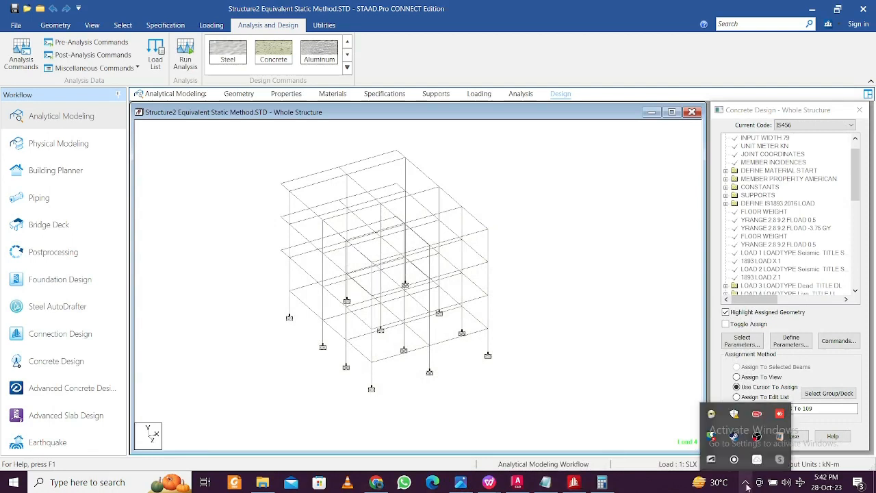
Create a Column & Wall project in STAAD RCDC under the STAAD Advanced Concrete Design licence, entering "-" for project, client and engineer
left_click(61, 388)
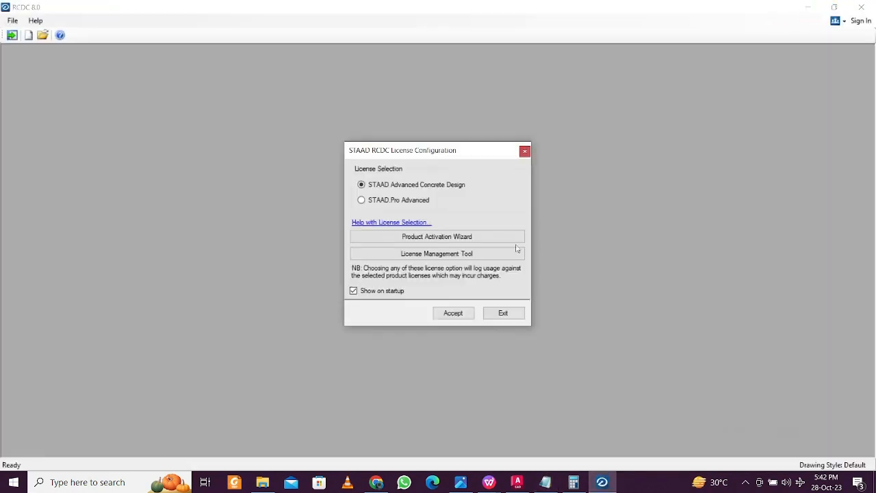
left_click(442, 309)
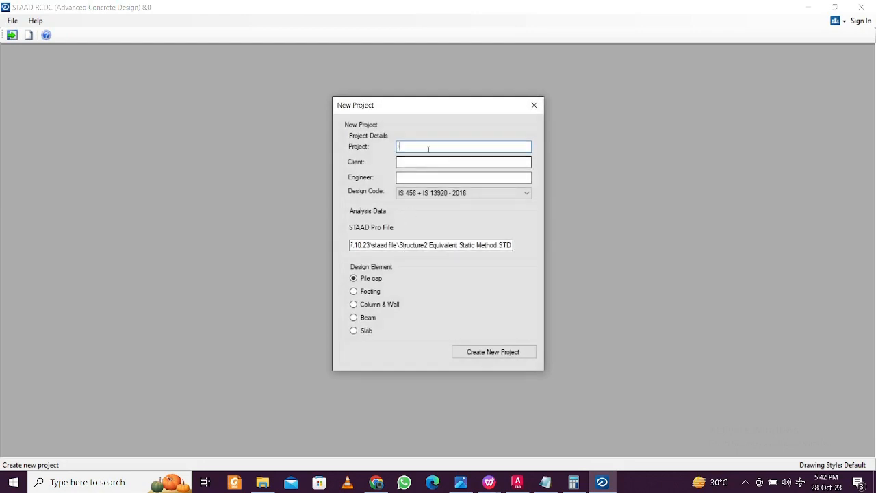
left_click(438, 162)
type("-")
left_click(428, 178)
type("-")
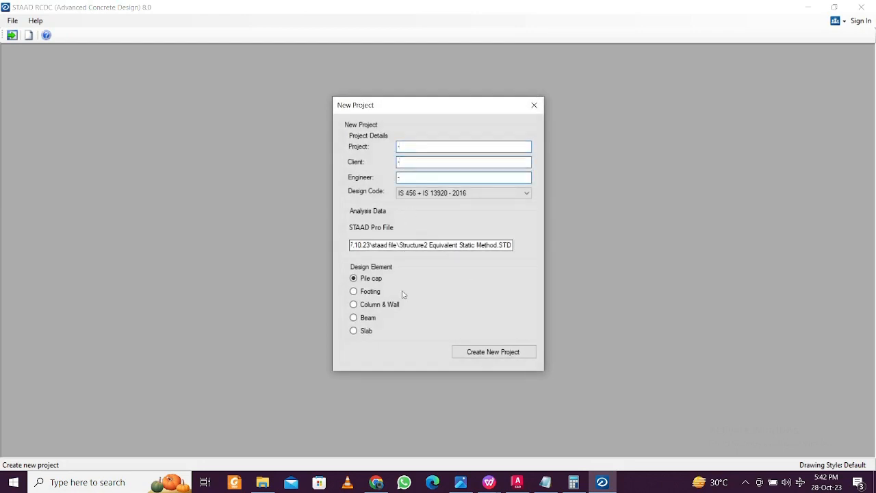
left_click(486, 352)
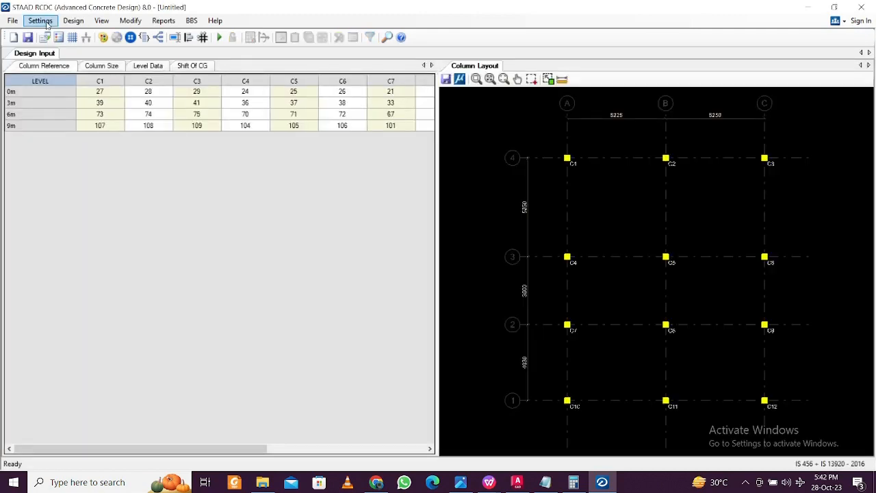
Set the column steel grade of the 0m level to Fe500 in the level data
left_click(47, 24)
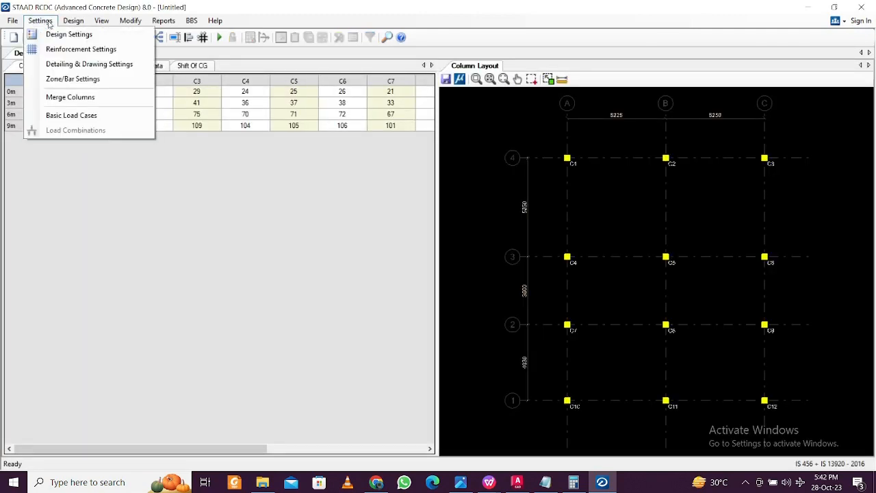
left_click(174, 119)
left_click(152, 67)
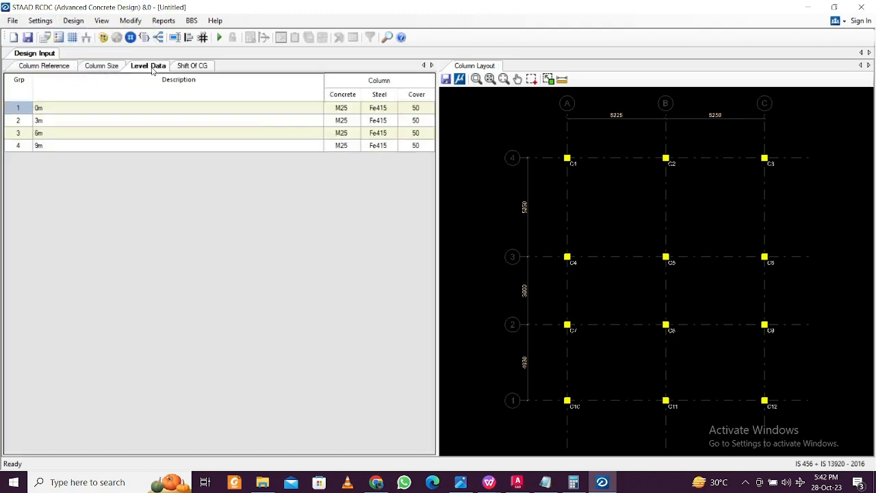
left_click(377, 108)
left_click(392, 108)
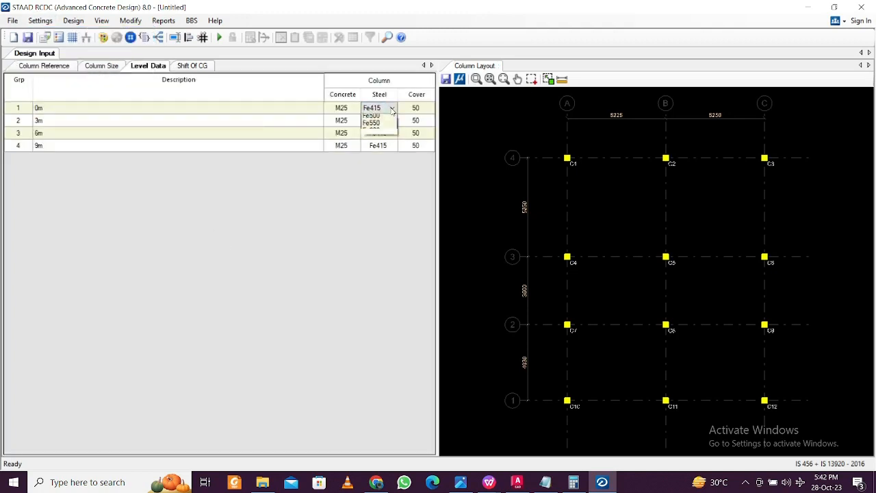
left_click(387, 132)
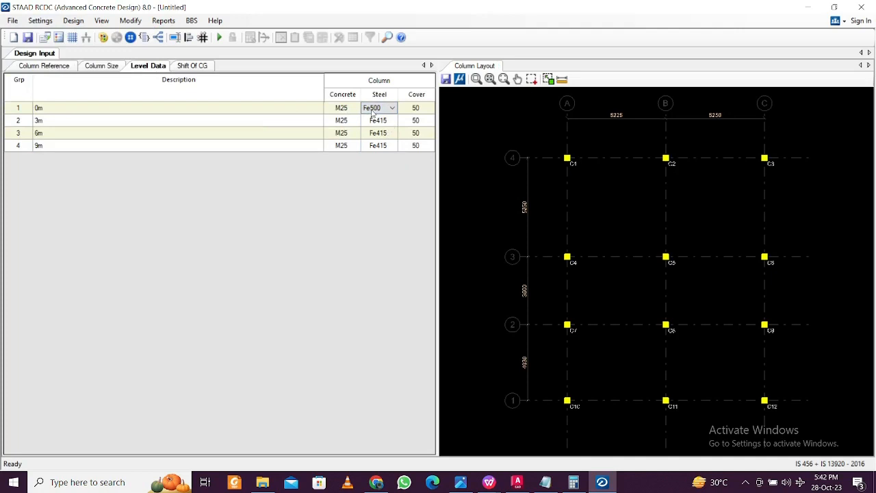
Copy the Fe500 steel grade to the columns of the 3m, 6m and 9m levels
left_click(370, 111)
left_click(370, 113)
key("ctrl+c")
left_click(484, 284)
left_click(369, 109)
left_click_drag(369, 112, 380, 148)
key("ctrl+v")
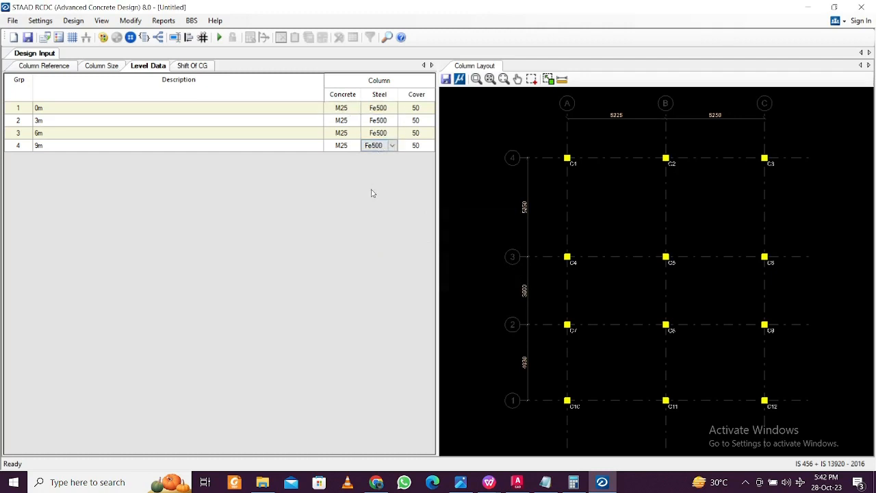
Set the column cover to 40 on all four levels and save the project
left_click(422, 113)
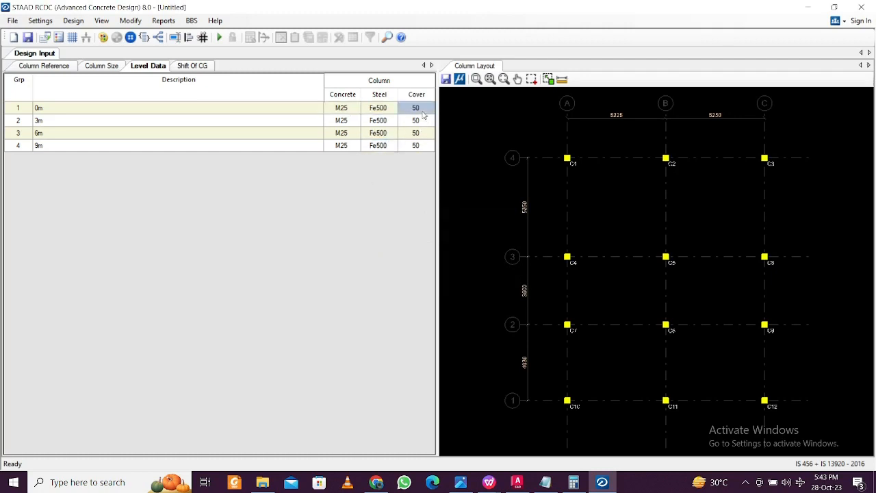
type("40")
left_click(341, 121)
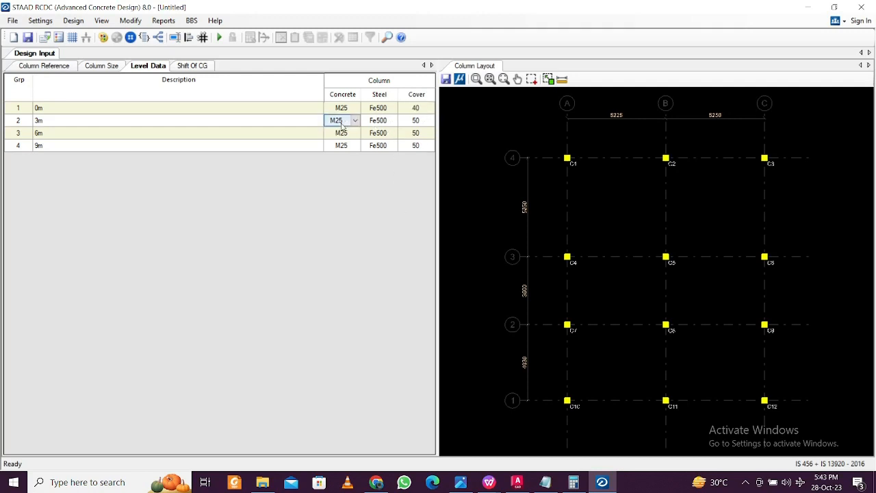
left_click(421, 111)
left_click_drag(423, 113, 419, 145)
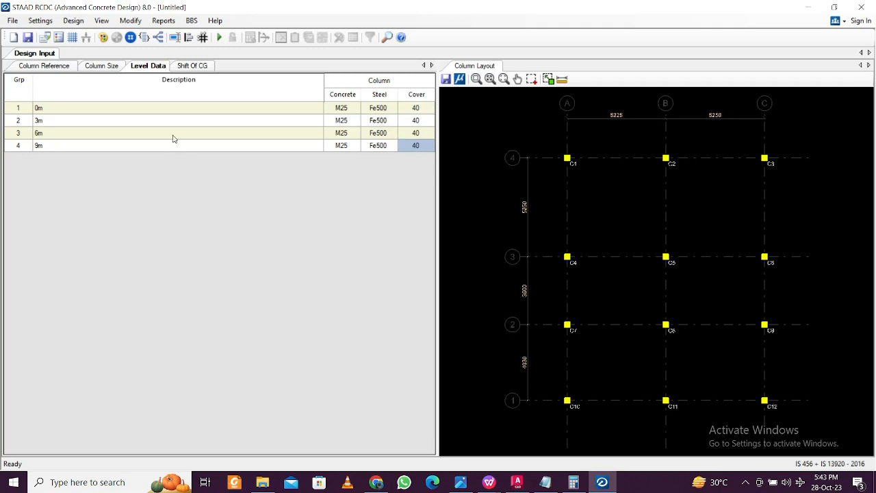
key("ctrl+s")
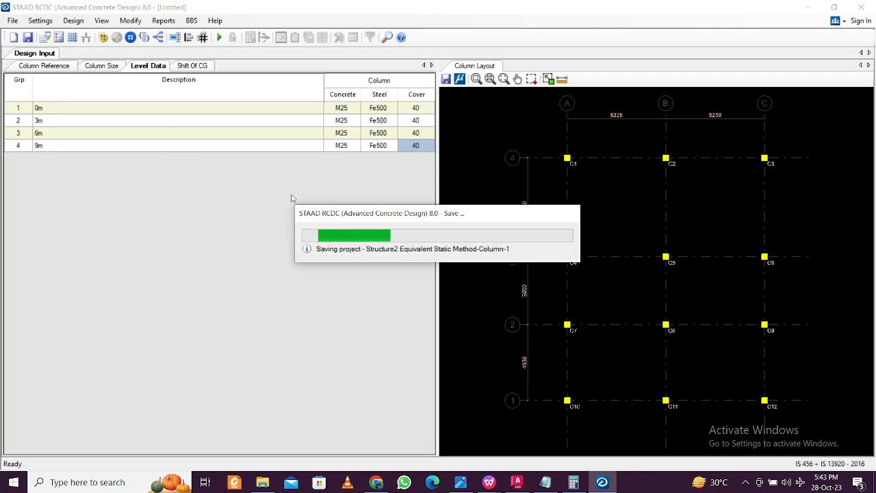
Enable ductile design in the column design settings
left_click(43, 22)
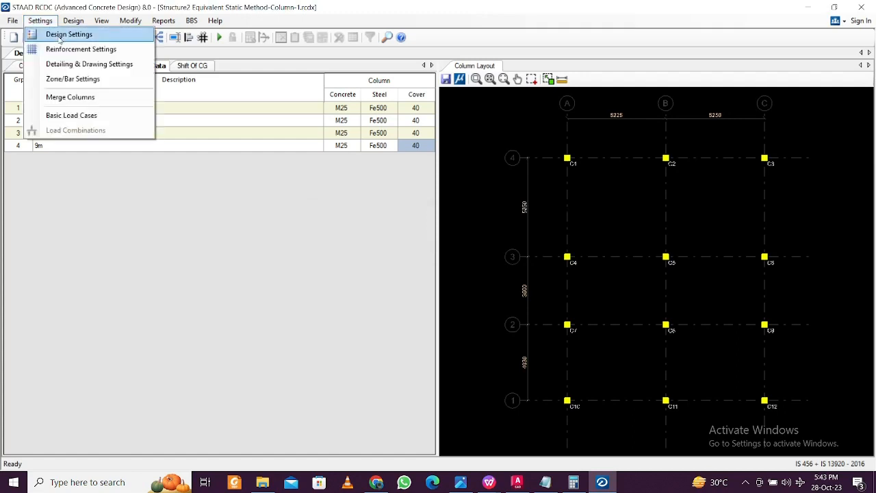
left_click(67, 35)
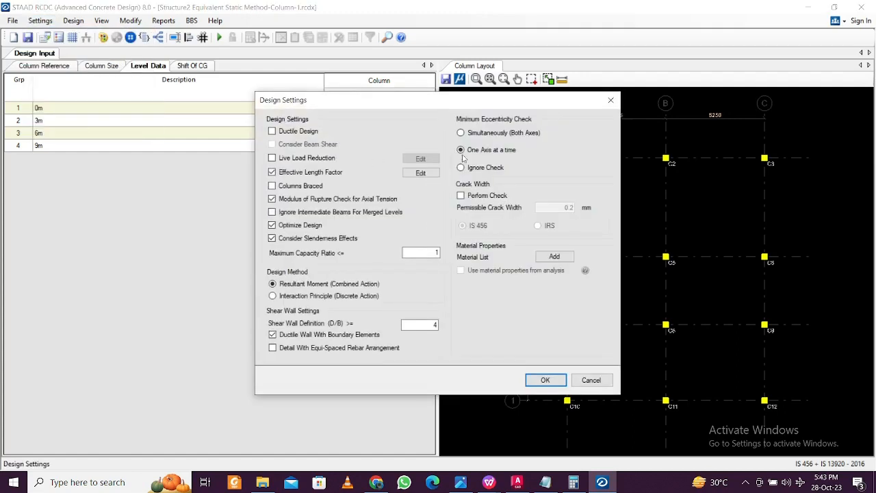
left_click(271, 131)
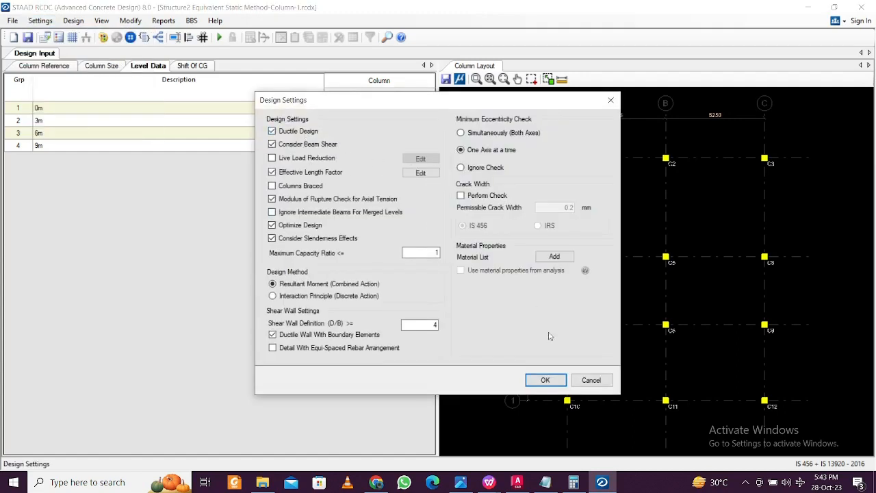
left_click(546, 380)
In the basic load cases, assign Earthquake X to LOAD 1: SLX and Earthquake Z to LOAD 2: SLZ
left_click(40, 21)
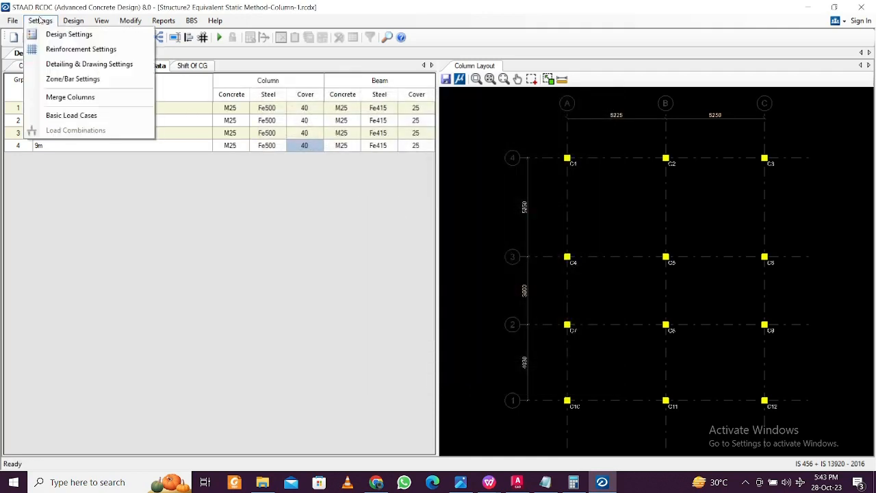
left_click(54, 112)
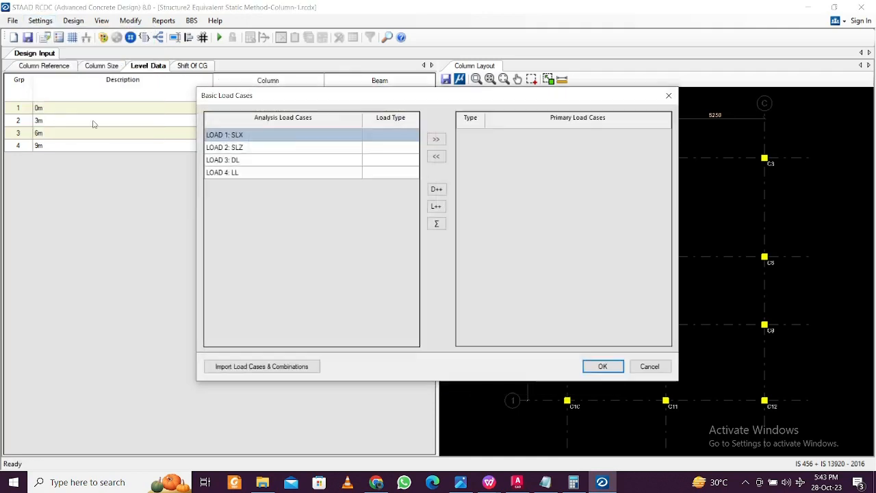
left_click(368, 137)
left_click(402, 137)
left_click(404, 167)
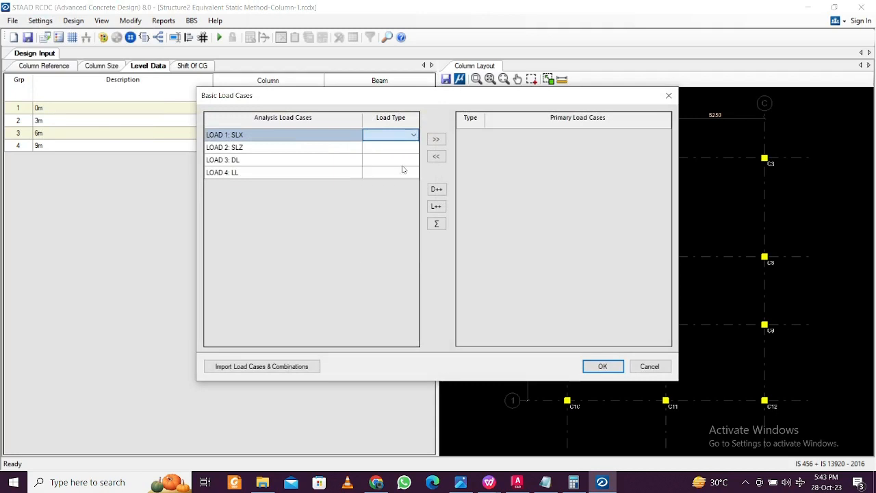
left_click(402, 147)
left_click(402, 147)
left_click(404, 188)
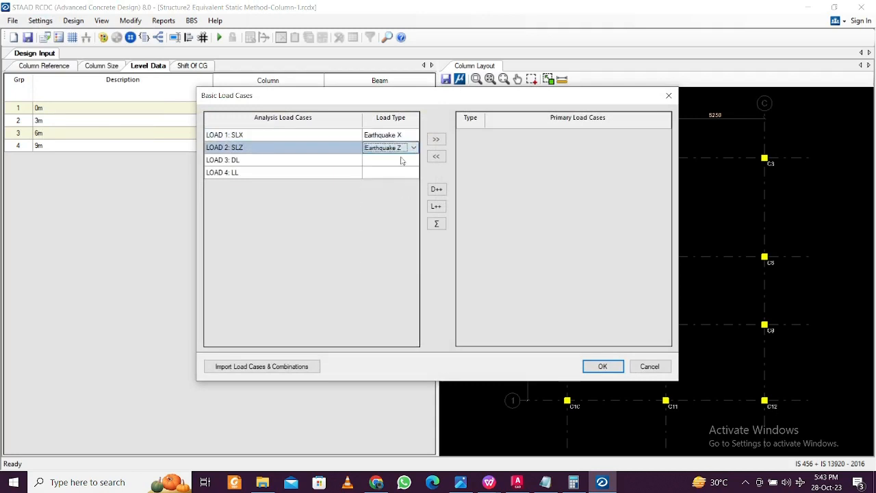
Assign the Dead Load type to LOAD 3: DL and the Live Load type to LOAD 4: LL
left_click(402, 160)
left_click(403, 159)
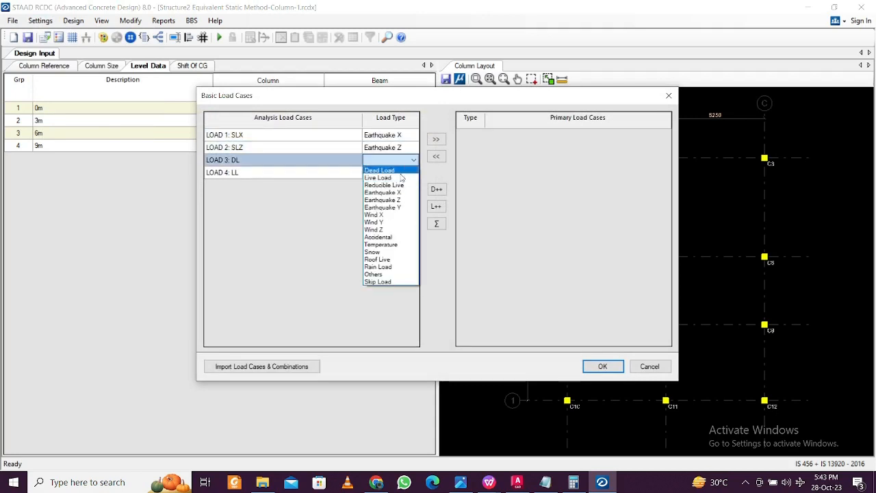
left_click(381, 169)
left_click(403, 173)
left_click(402, 173)
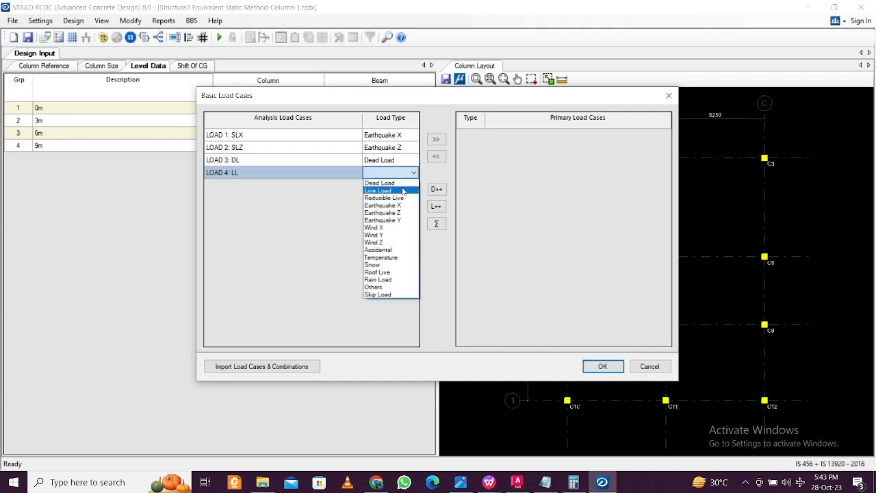
left_click(397, 190)
Add all four analysis load cases to the primary load cases and accept them
left_click_drag(330, 141, 331, 185)
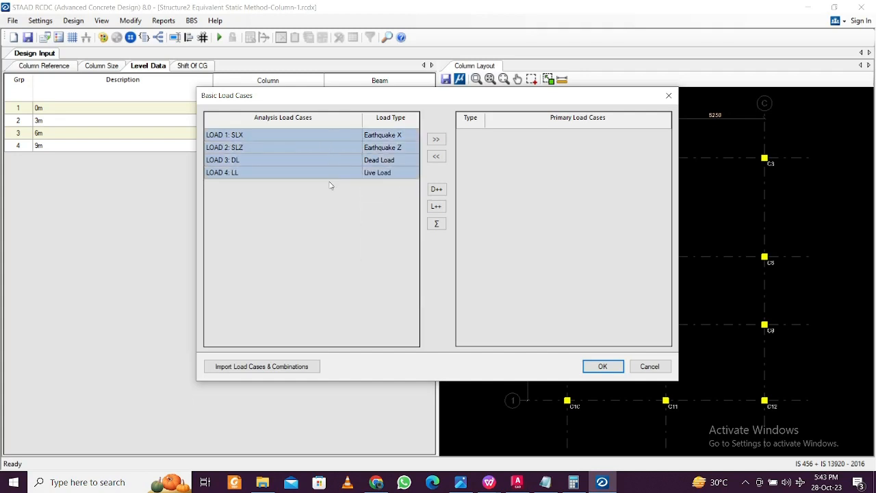
left_click(436, 139)
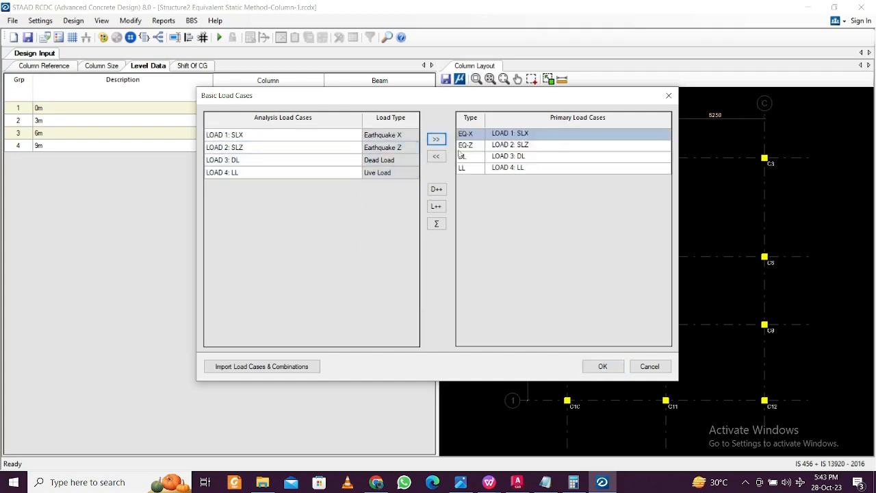
left_click(596, 368)
Add the design load combinations from the analysis rather than a template, and accept them
left_click(560, 353)
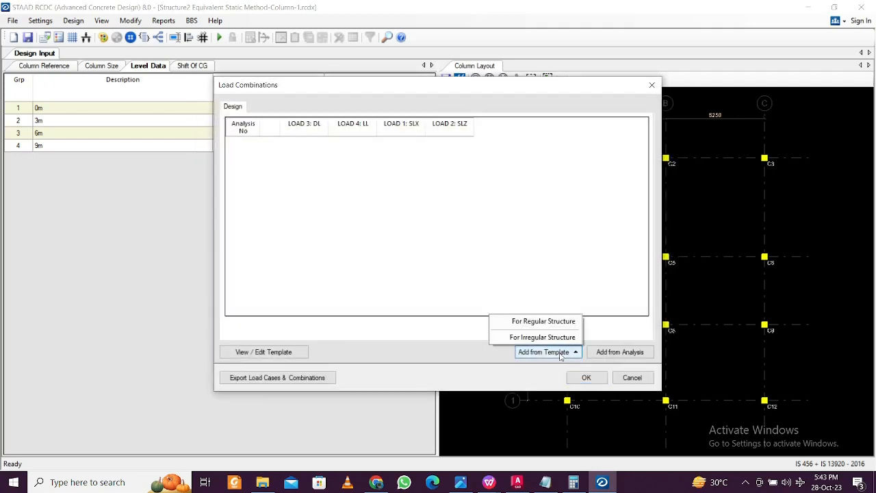
left_click(623, 353)
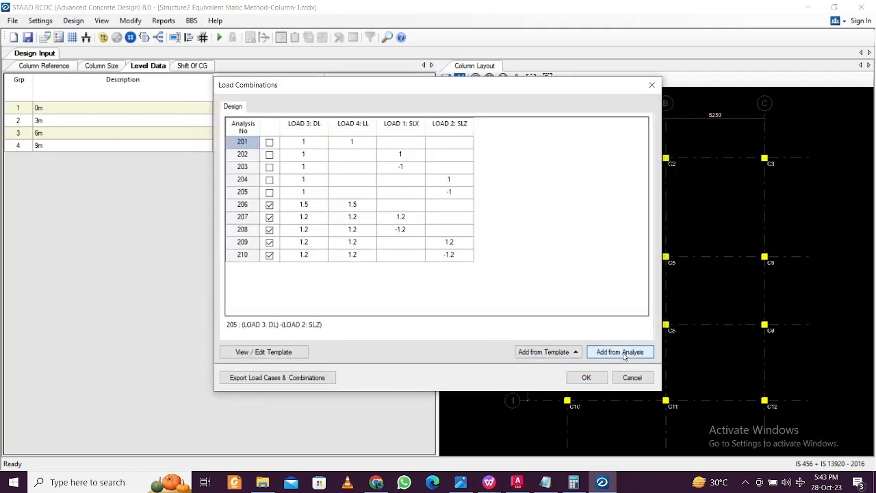
left_click(586, 377)
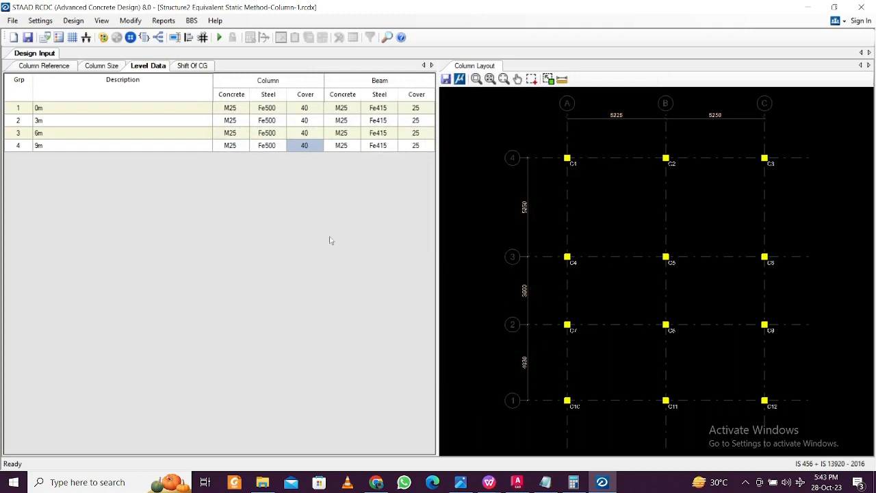
Run the column design, dismiss the column failure list and look through the output for all columns
left_click(219, 37)
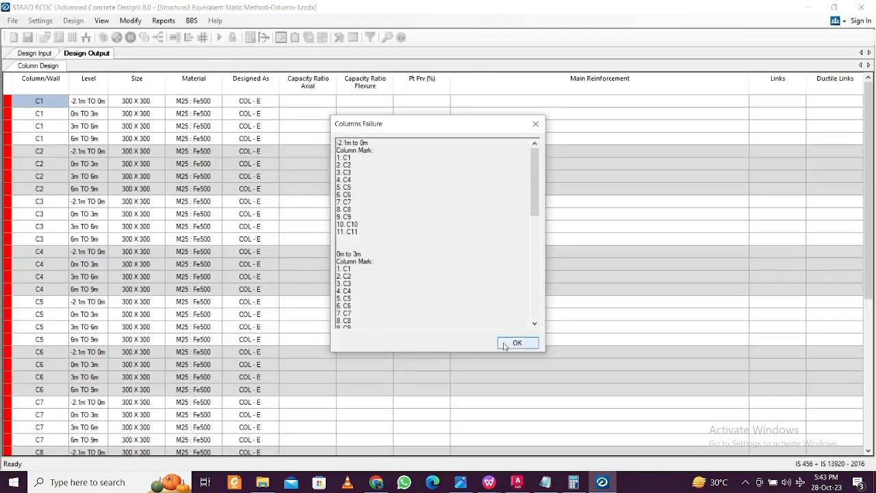
left_click(524, 347)
scroll(283, 237, "down", 7)
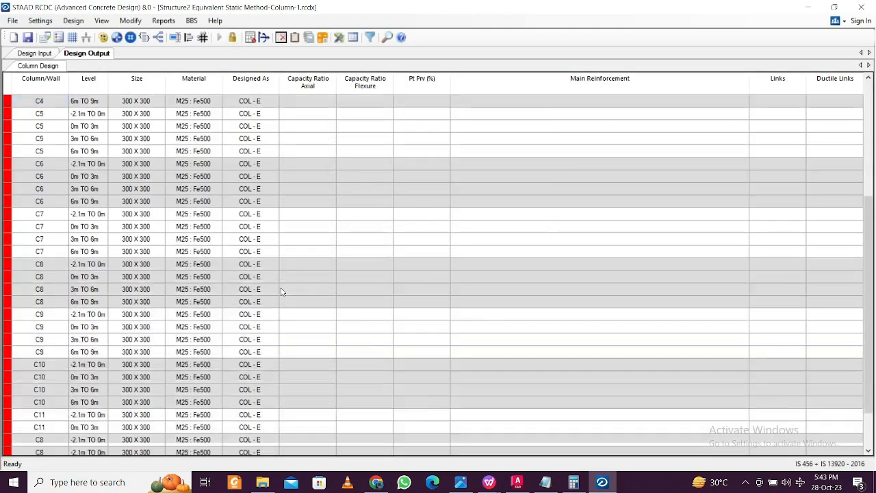
scroll(281, 292, "up", 7)
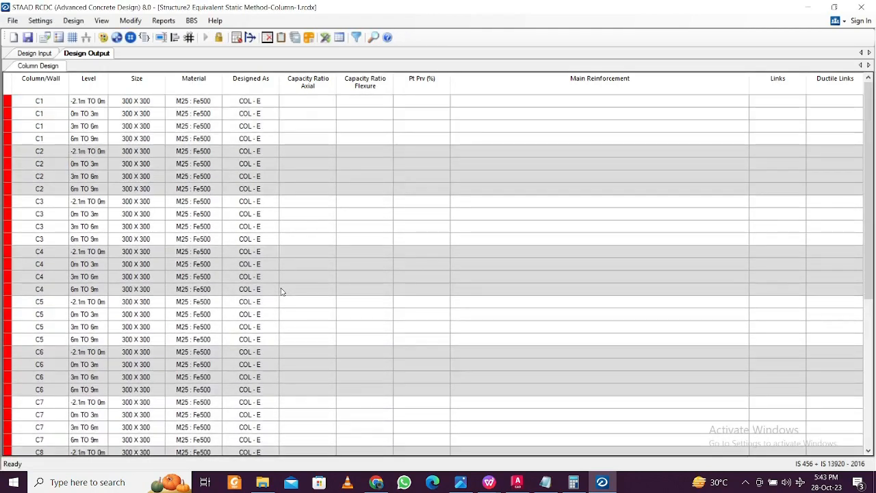
Redesign column C1 with B and D set to 350 at all four levels
left_click(135, 126)
right_click(135, 124)
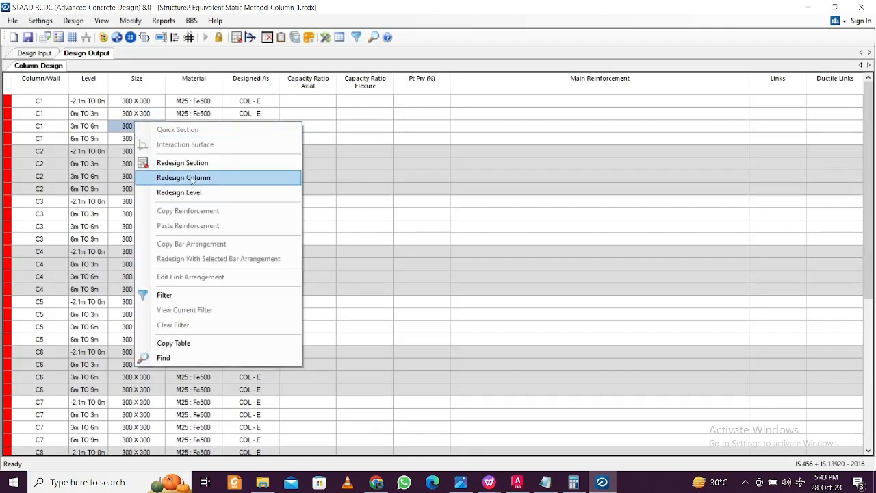
left_click(195, 178)
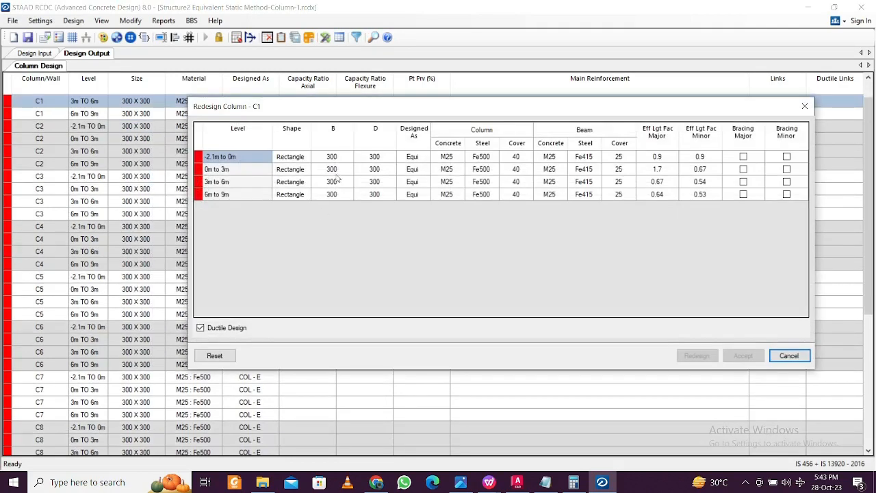
left_click(337, 169)
left_click(338, 159)
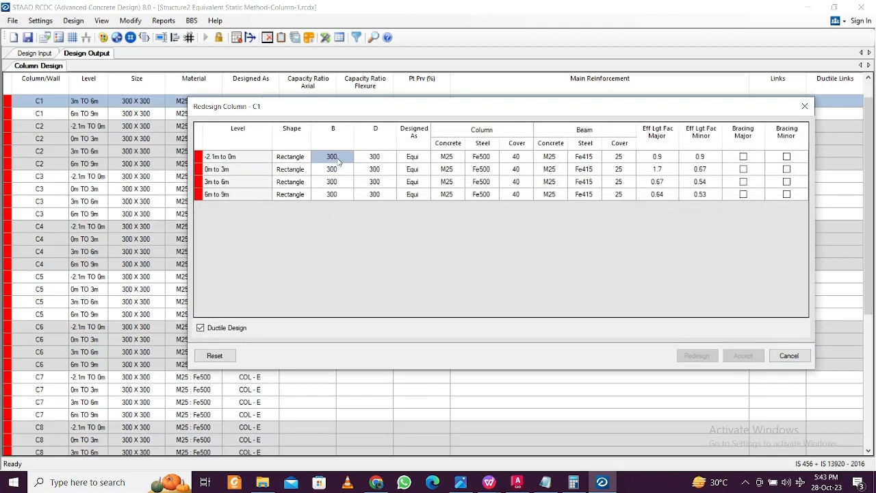
type("350")
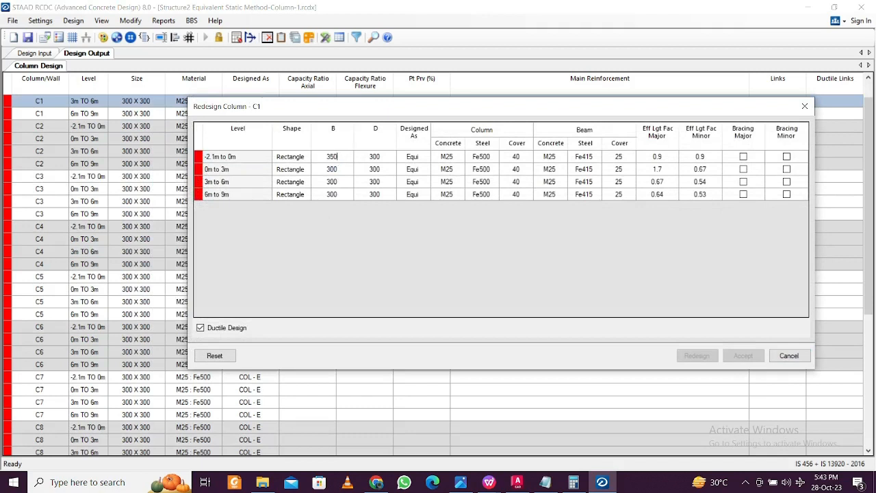
left_click(375, 160)
left_click(342, 158)
left_click_drag(340, 158, 364, 193)
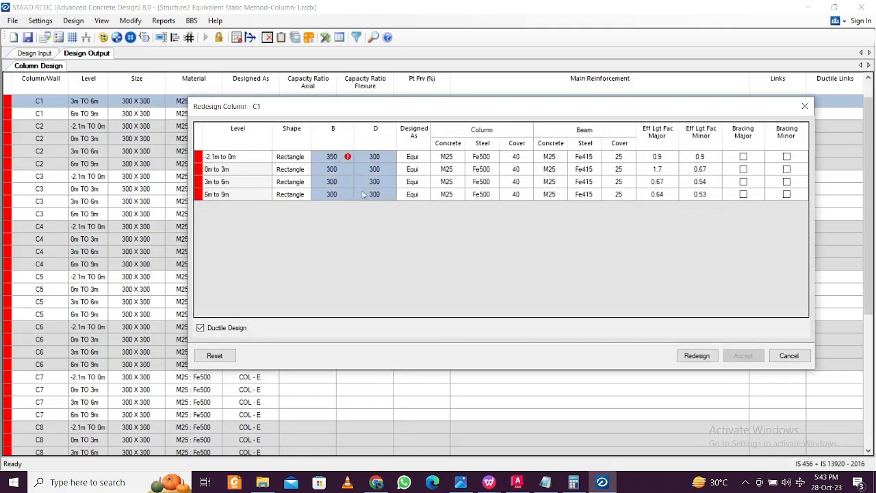
key("ctrl+v")
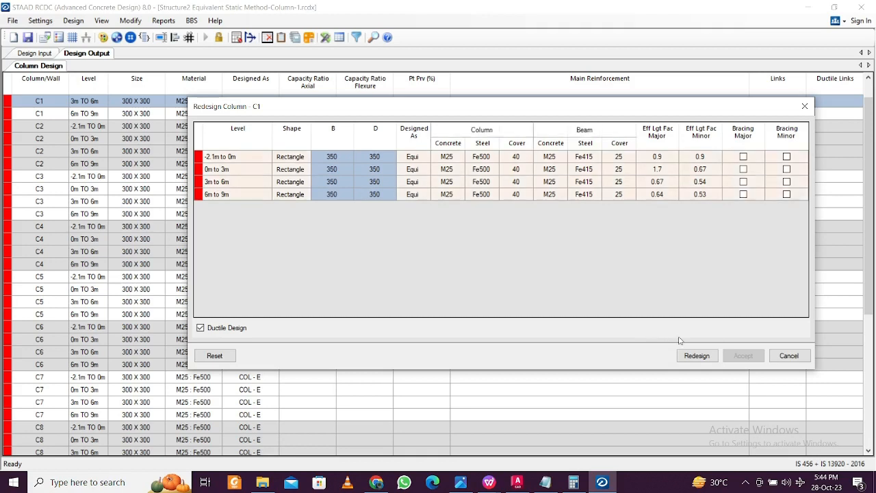
left_click(695, 356)
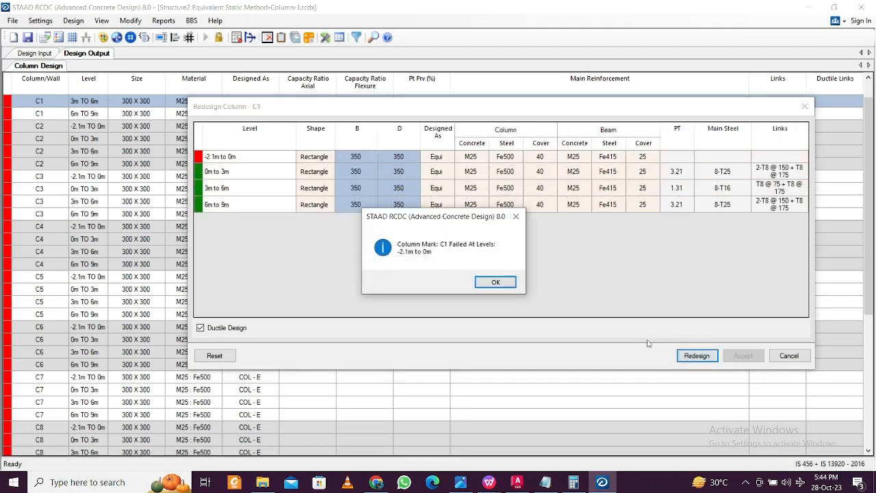
left_click(496, 282)
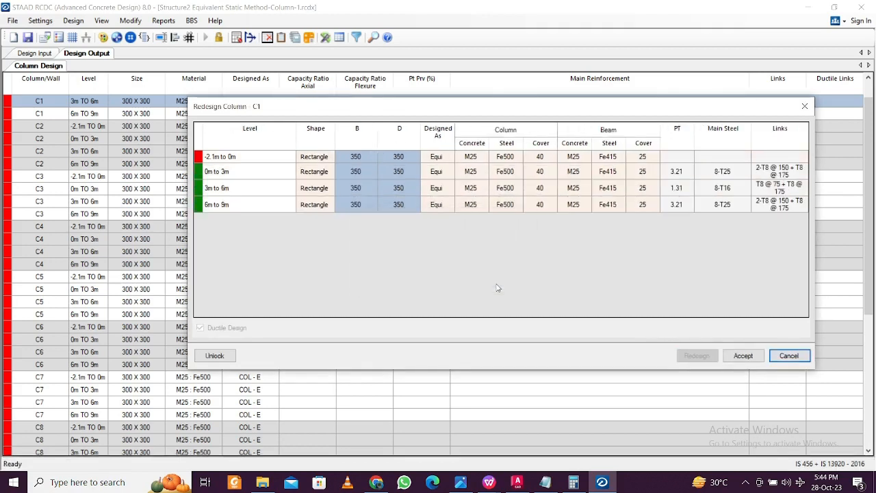
Unlock column C1, set its -2.1m to 0m level to 400 x 400, redesign it and accept the design
left_click(390, 210)
left_click(364, 157)
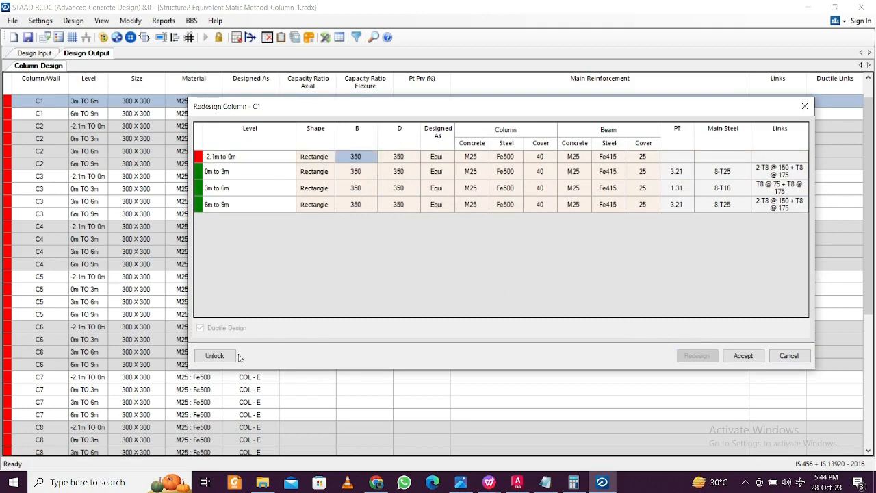
left_click(229, 356)
left_click(336, 156)
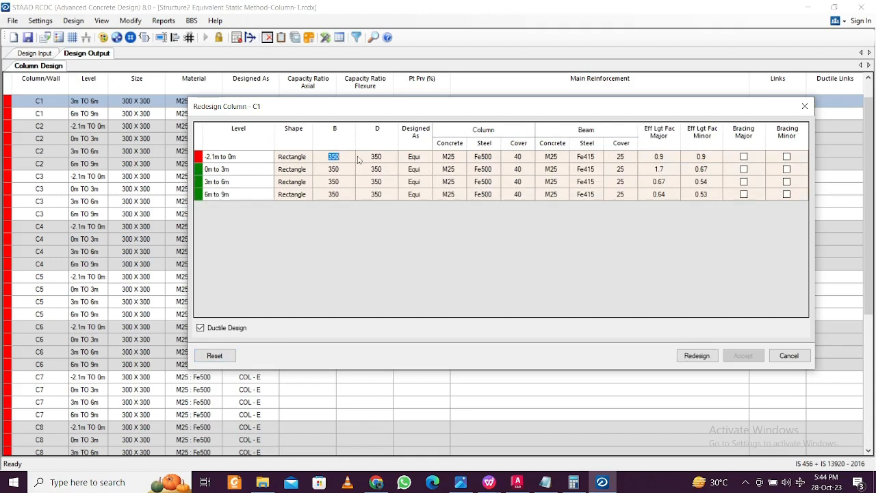
type("400")
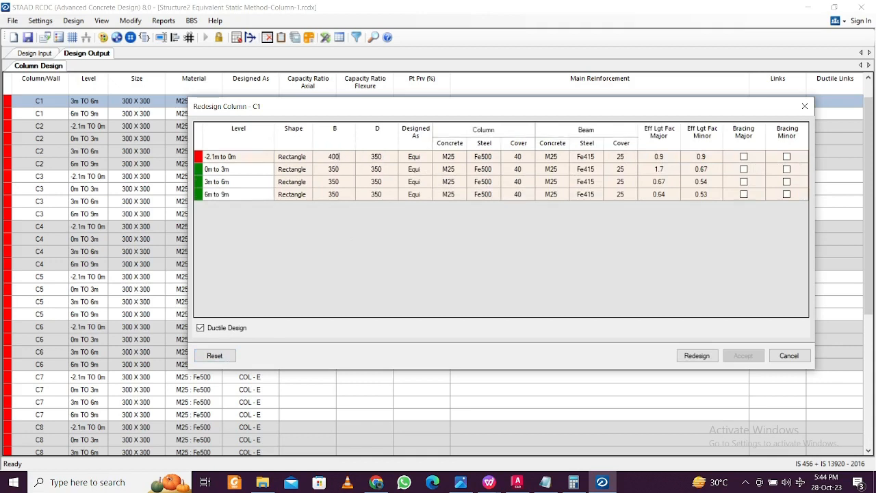
key("Tab")
type("400")
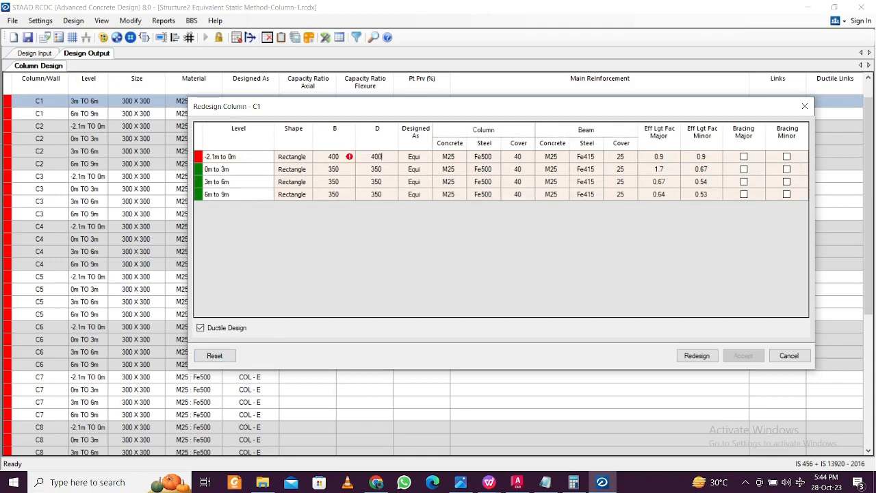
left_click(686, 356)
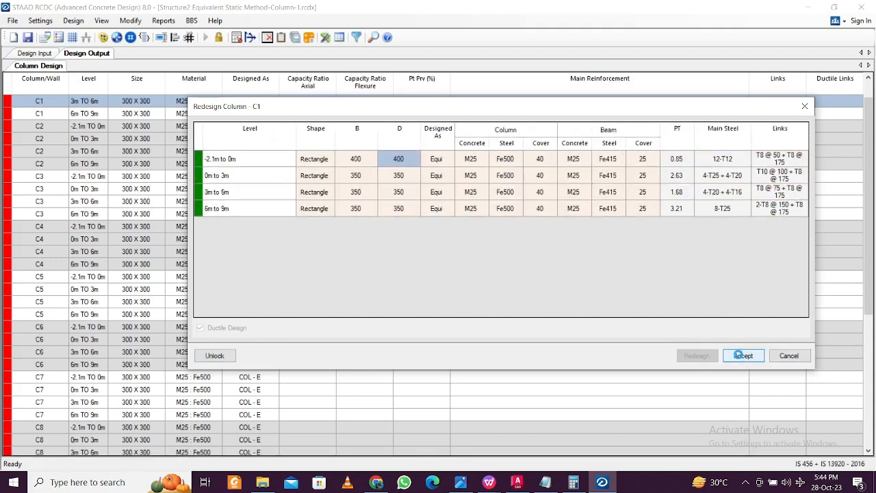
left_click(741, 356)
scroll(135, 194, "up", 1)
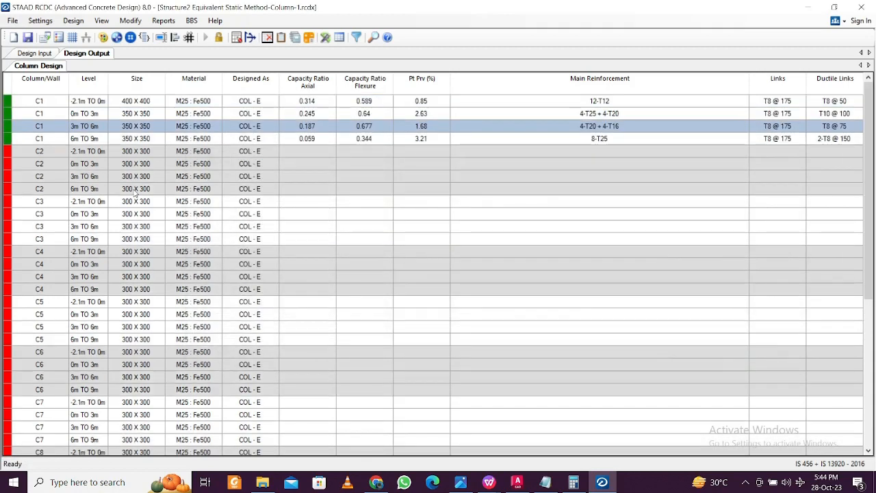
Open column C2 for redesign and try 350 x 350 sections at all four levels
right_click(124, 154)
left_click(186, 217)
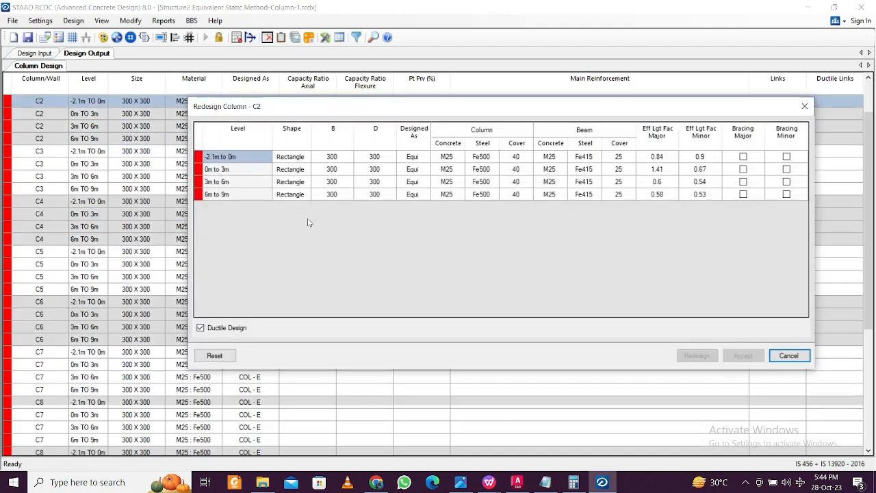
left_click(332, 158)
type("4")
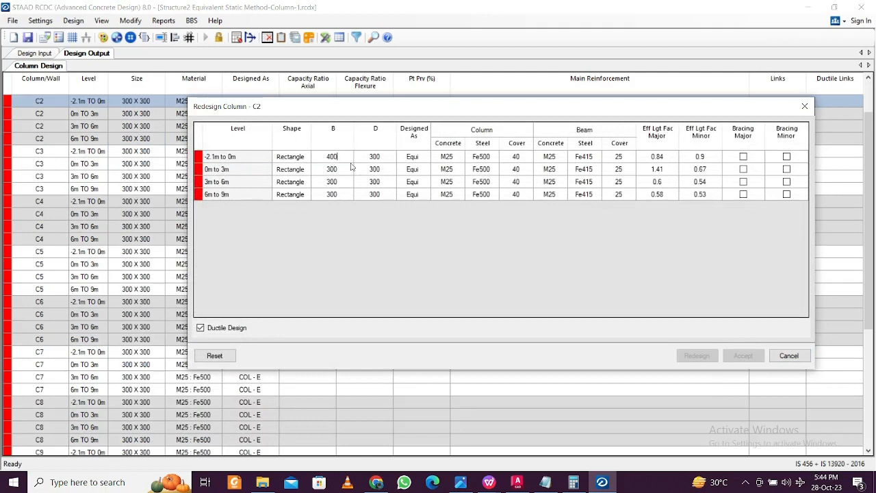
type("00")
key("BackSpace")
key("BackSpace")
key("BackSpace")
type("3")
left_click(403, 185)
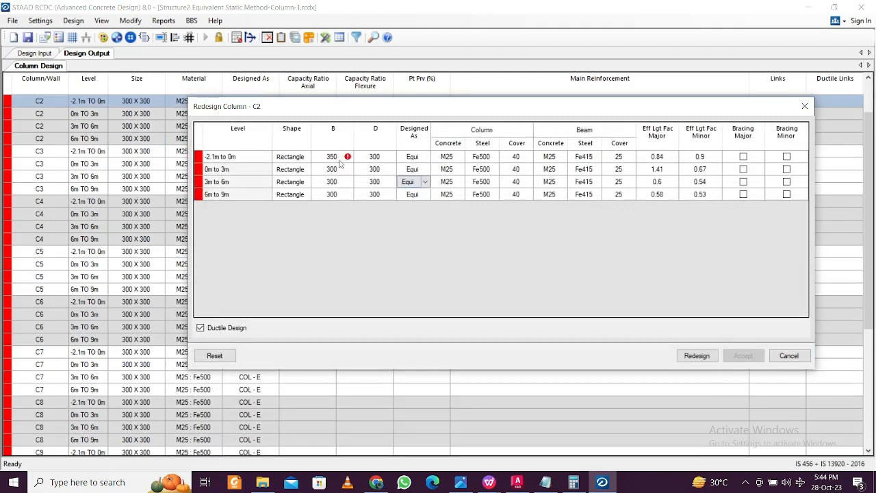
left_click(337, 158)
left_click(696, 356)
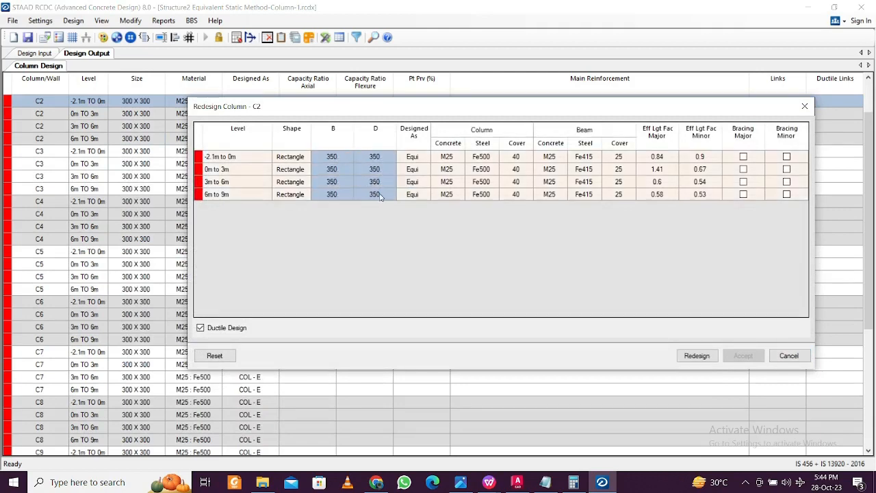
left_click(496, 292)
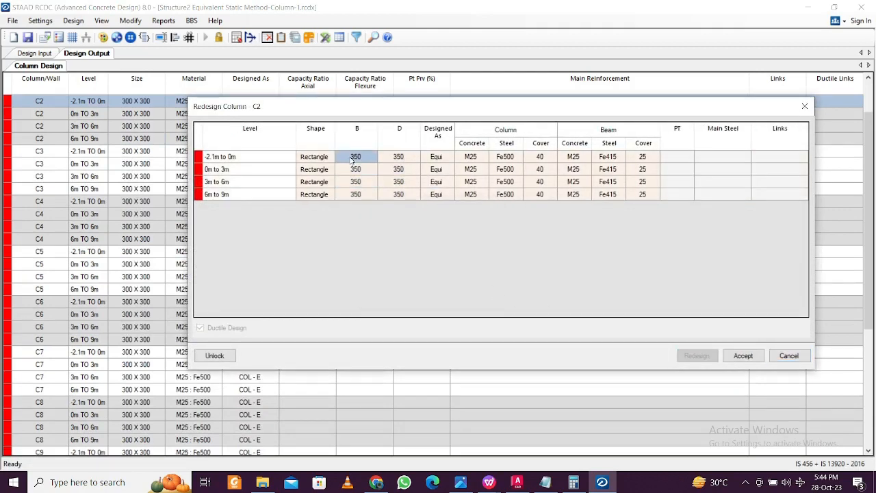
Set B and D of column C2 to 400 at all levels and redesign it
left_click(335, 156)
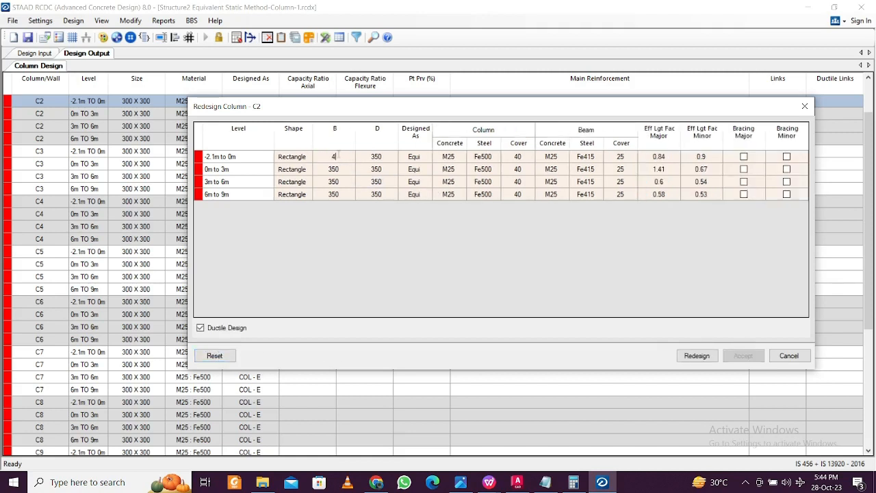
type("400")
left_click(377, 194)
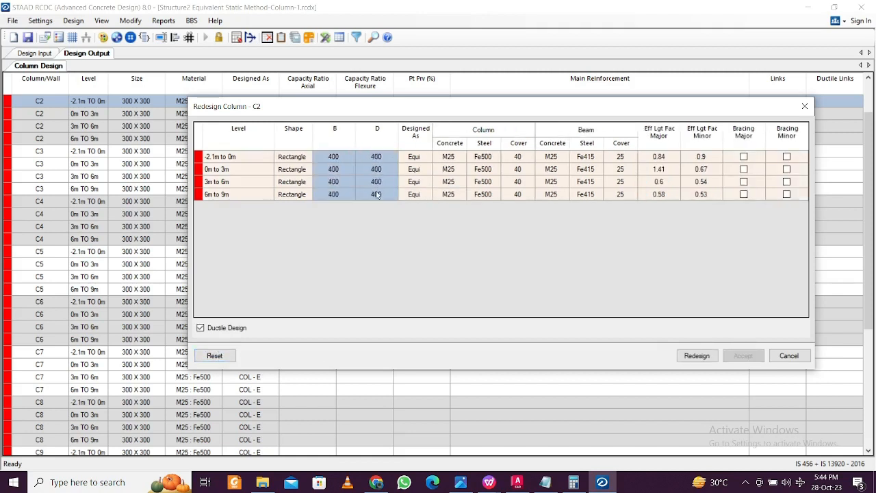
left_click(697, 355)
left_click(494, 282)
Set column C2's -2.1m to 0m level to 450 x 450, redesign the column and accept the design
left_click(335, 159)
type("450")
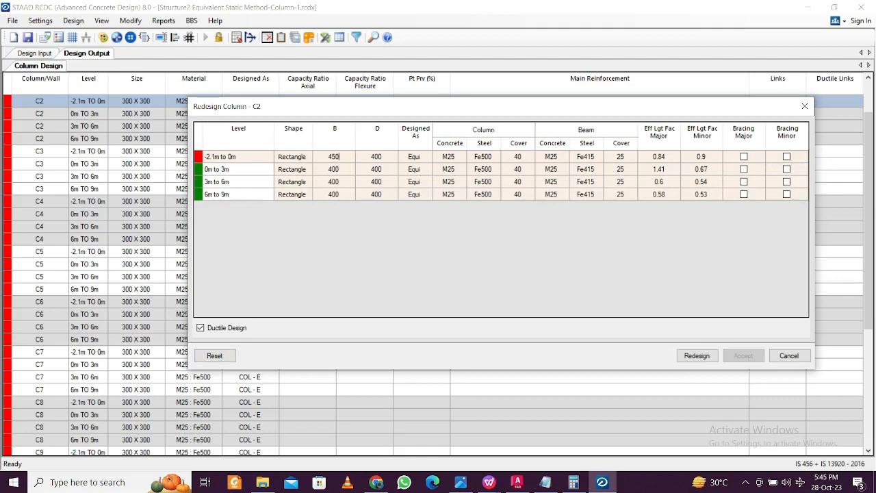
left_click(377, 159)
type("450")
left_click(697, 355)
left_click(743, 355)
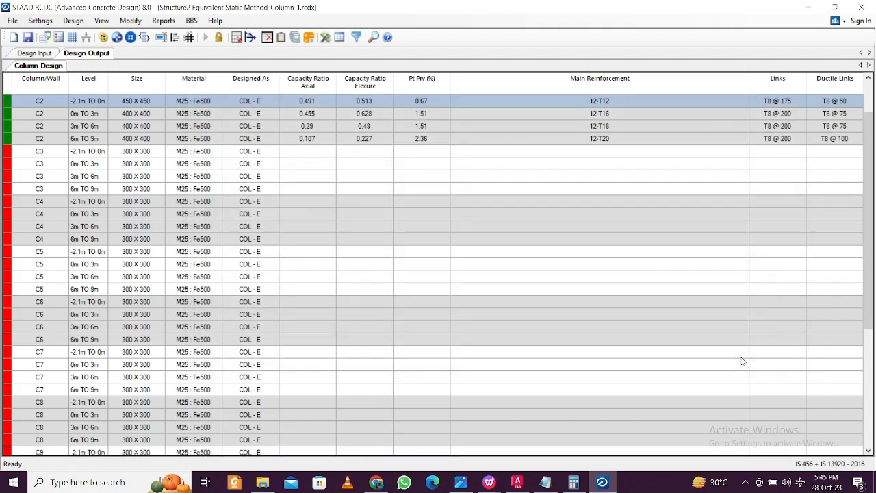
Redesign column C3 with 400 x 400 sections at all four levels and accept the design
right_click(133, 150)
left_click(171, 206)
left_click(333, 161)
type("350")
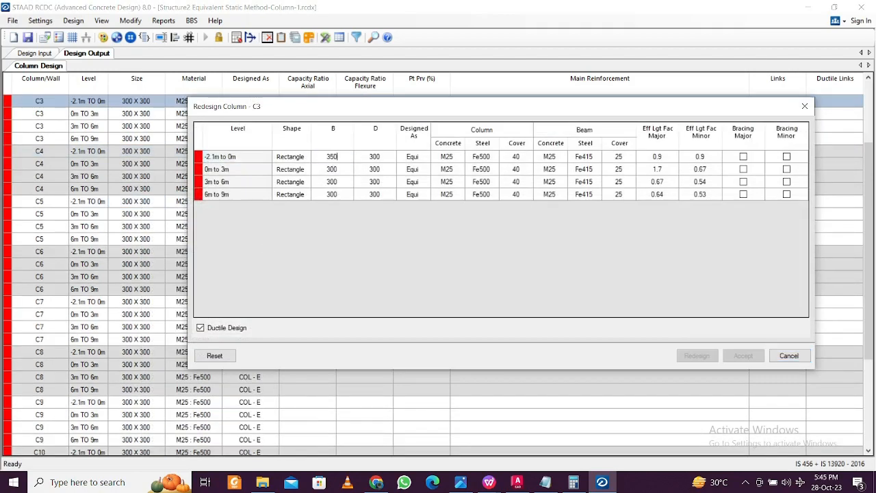
type("400")
left_click(411, 185)
left_click(334, 158)
key("ctrl+c")
left_click_drag(334, 158, 380, 194)
key("ctrl+v")
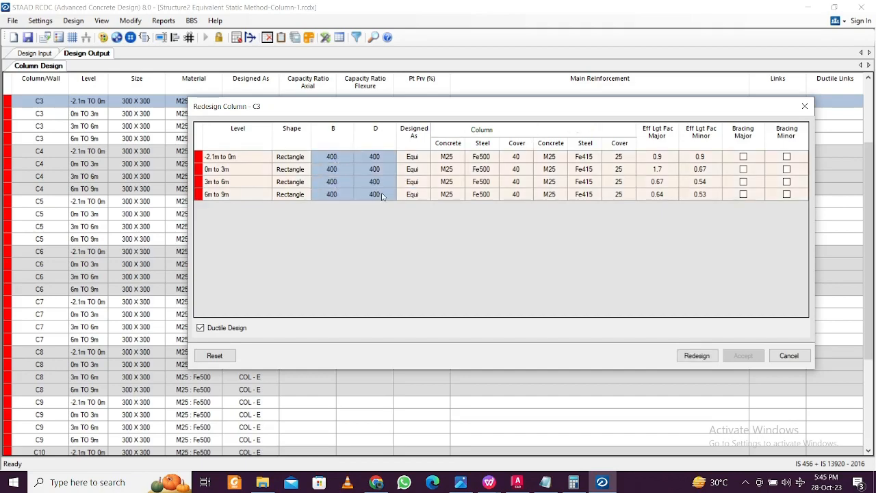
left_click(697, 356)
left_click(744, 355)
Check the design results for columns C1 to C12 in the output table and save the column project
scroll(586, 391, "down", 6)
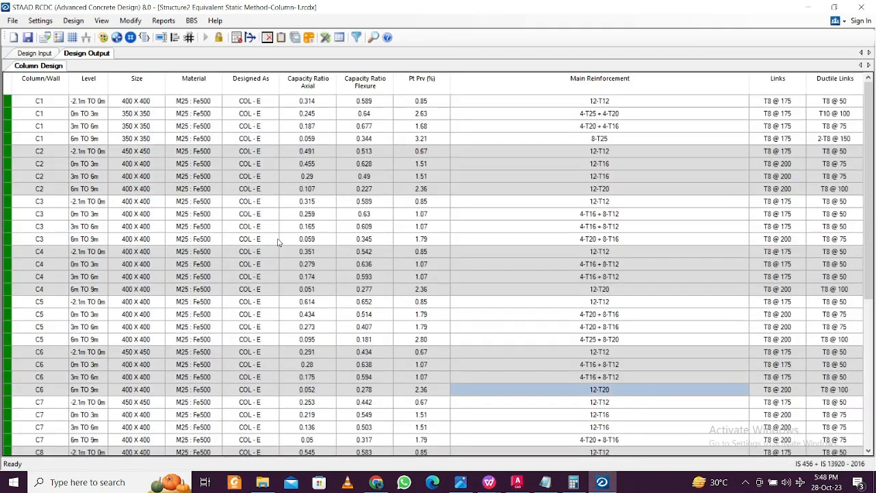
scroll(216, 192, "down", 5)
scroll(216, 192, "up", 5)
scroll(175, 276, "down", 5)
scroll(165, 226, "up", 5)
scroll(171, 164, "down", 6)
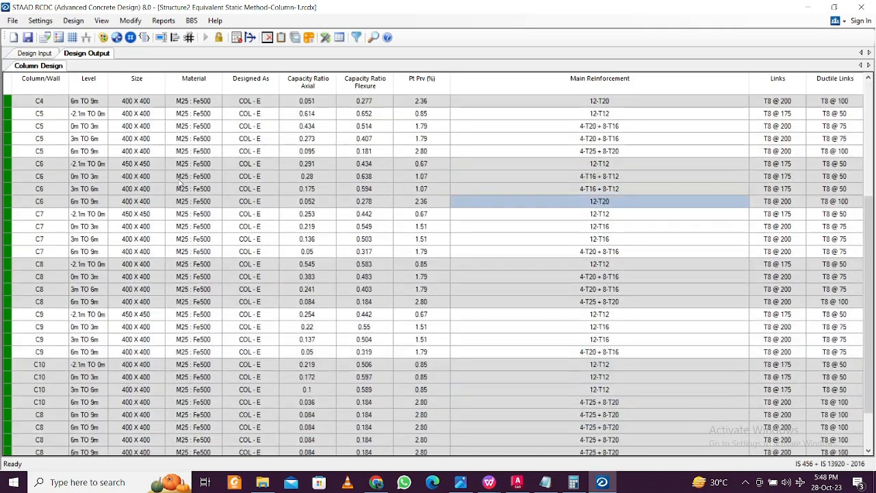
key("ctrl+s")
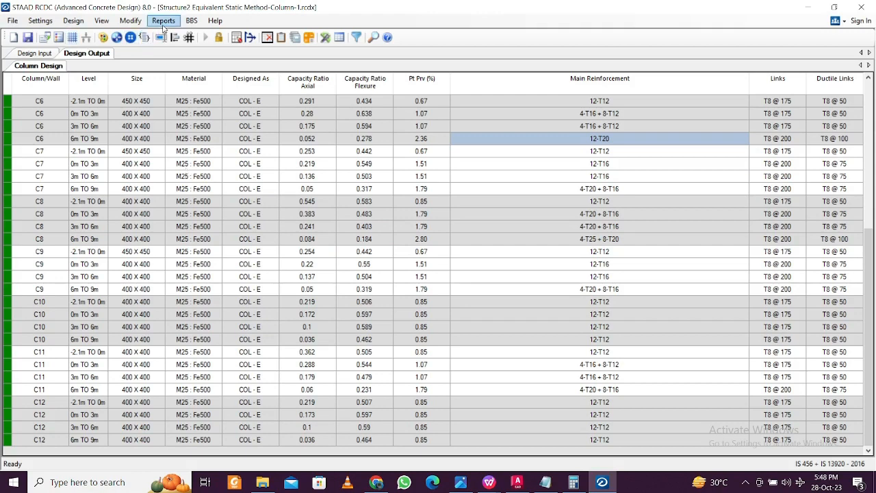
left_click(20, 25)
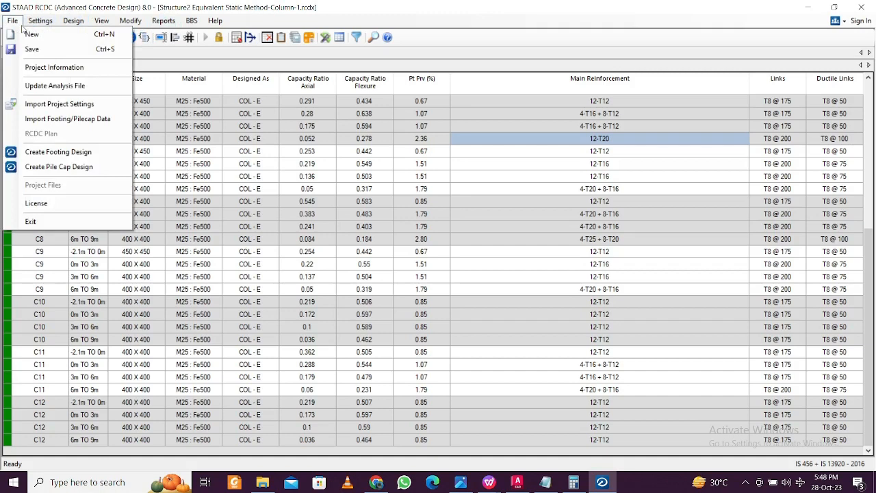
left_click(22, 26)
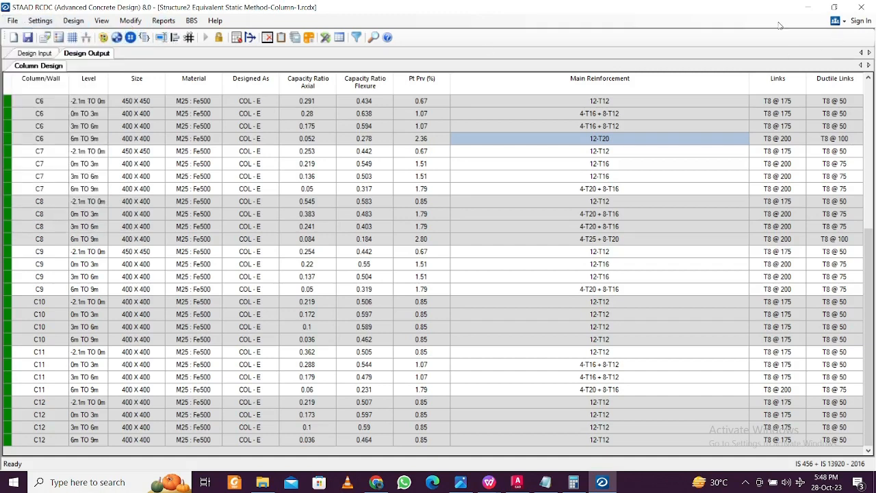
Generate the text schedule of the columns and inspect its sizes, steel and links at each level
left_click(164, 21)
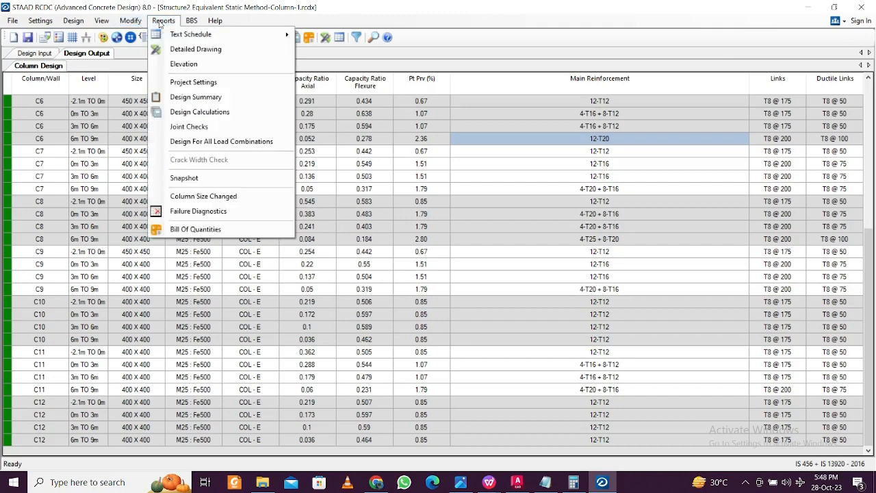
mouse_move(188, 35)
left_click(340, 34)
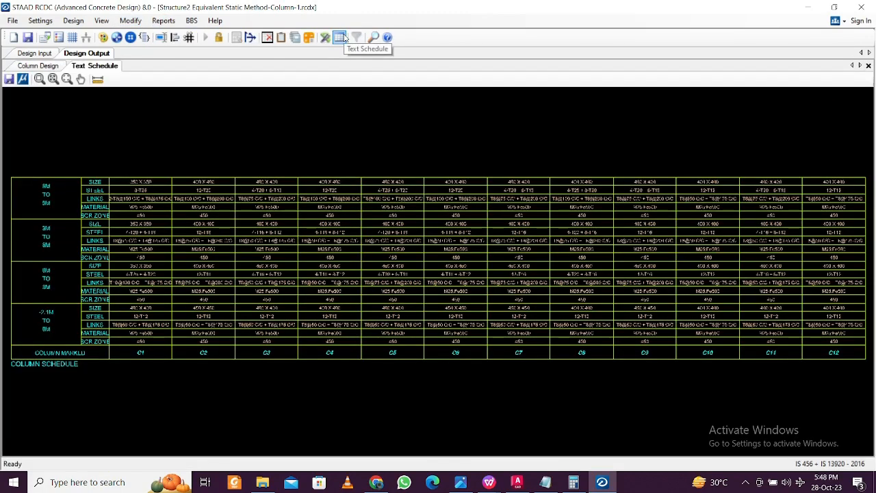
scroll(161, 328, "up", 2)
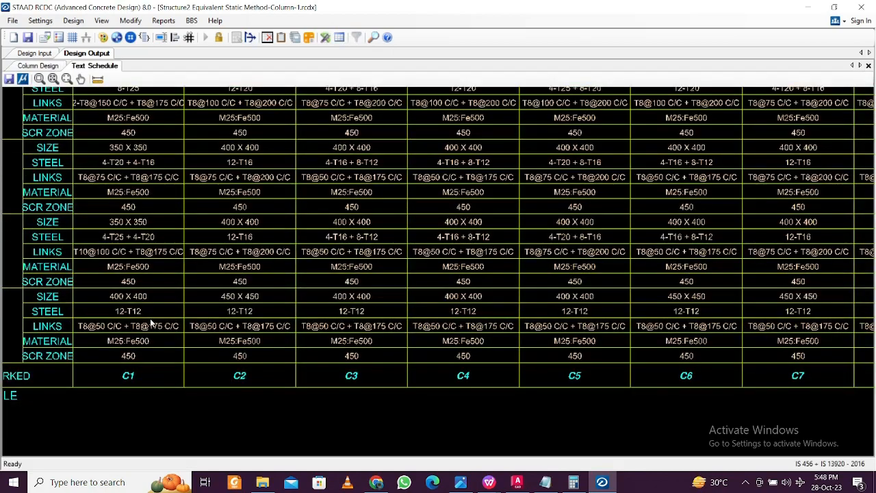
scroll(150, 319, "down", 3)
scroll(136, 339, "up", 3)
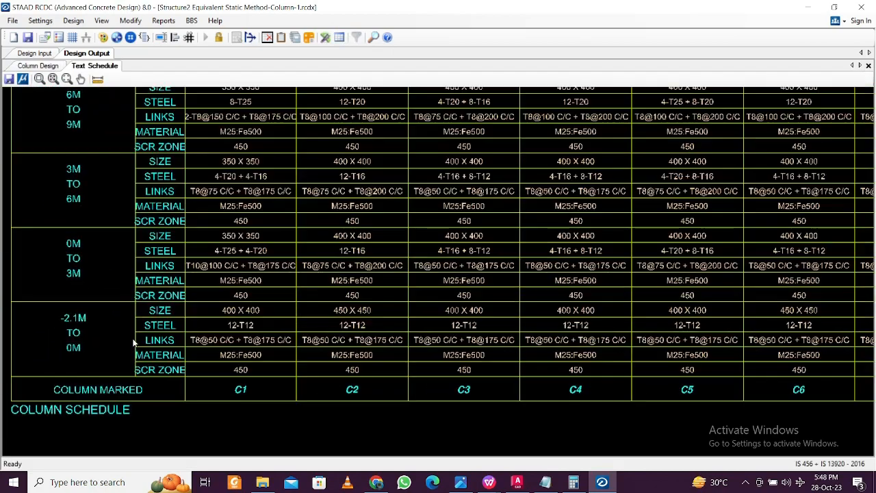
scroll(133, 337, "down", 2)
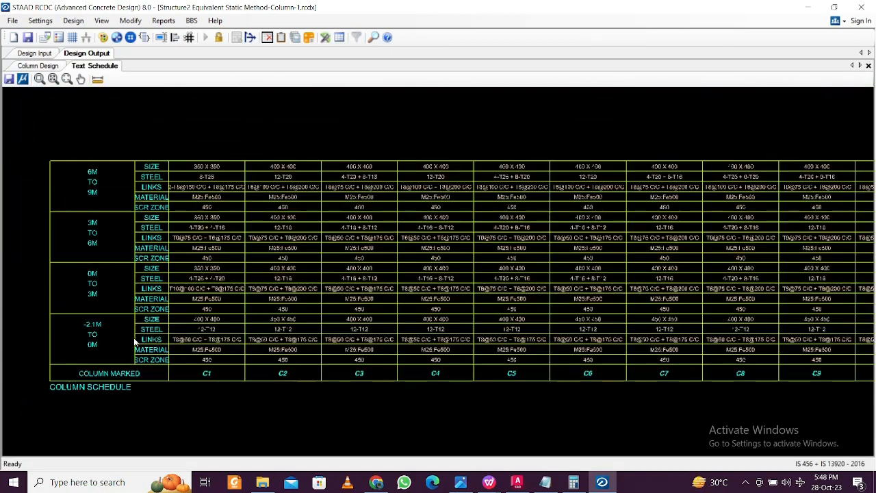
Start exporting the column schedule and choose the client's 27.10.23 folder under D:\Clients as the location
left_click(8, 79)
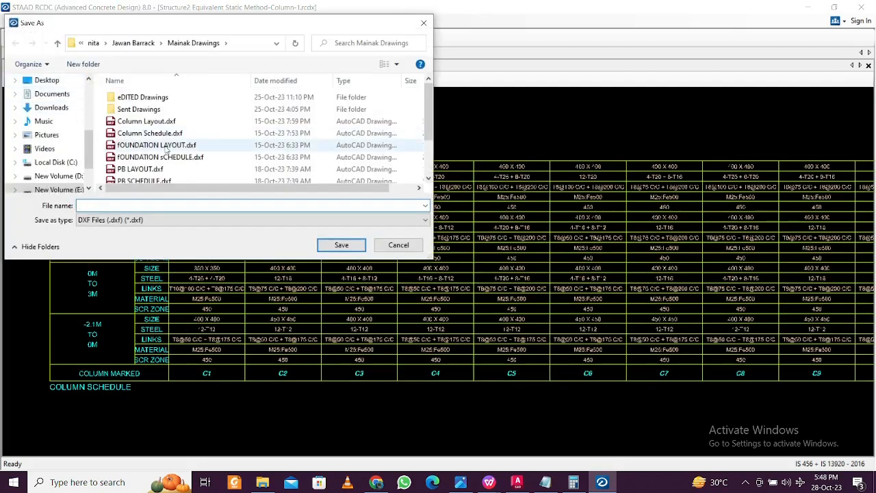
scroll(165, 149, "down", 2)
left_click(68, 177)
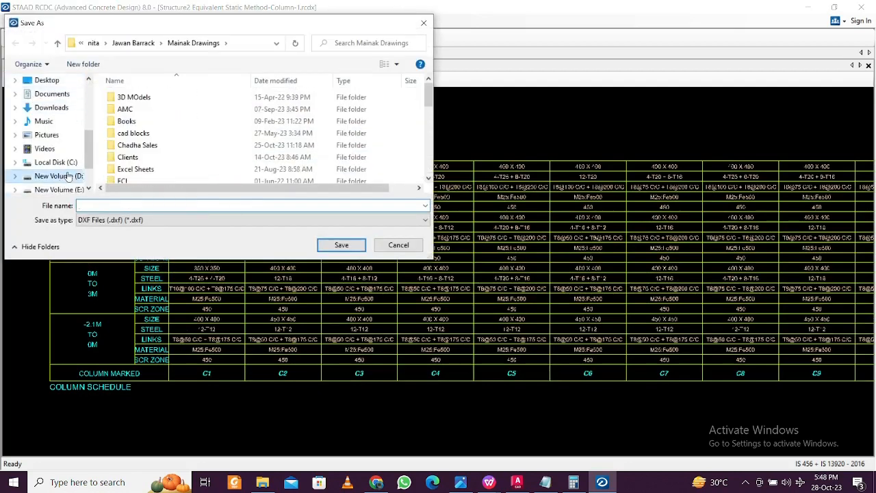
double_click(129, 157)
left_click(176, 115)
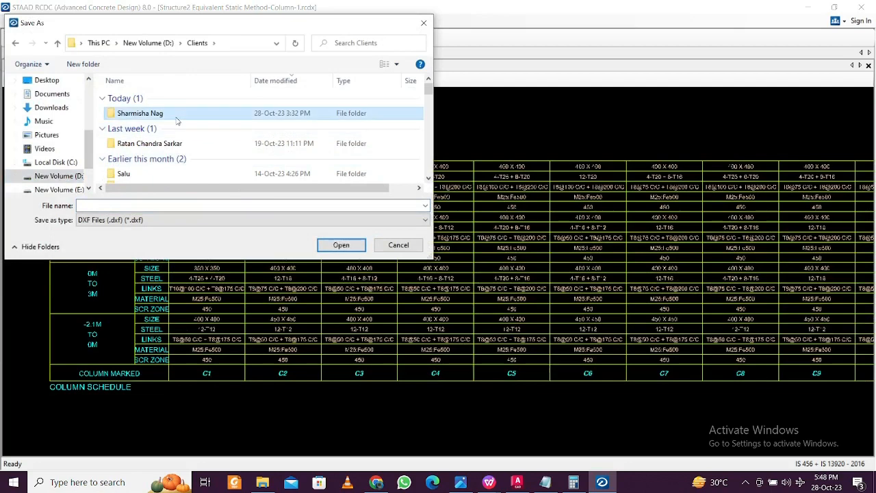
double_click(176, 117)
double_click(133, 103)
Save the column schedule drawing as a DXF file named Column Layout
left_click(118, 205)
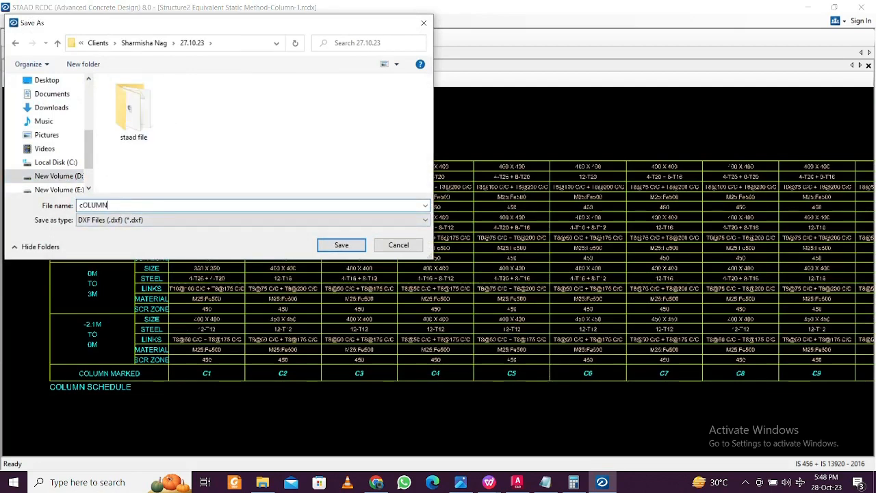
type("cOLUMN")
key("BackSpace")
key("BackSpace")
key("BackSpace")
key("BackSpace")
key("BackSpace")
type("Column Lay")
left_click(338, 245)
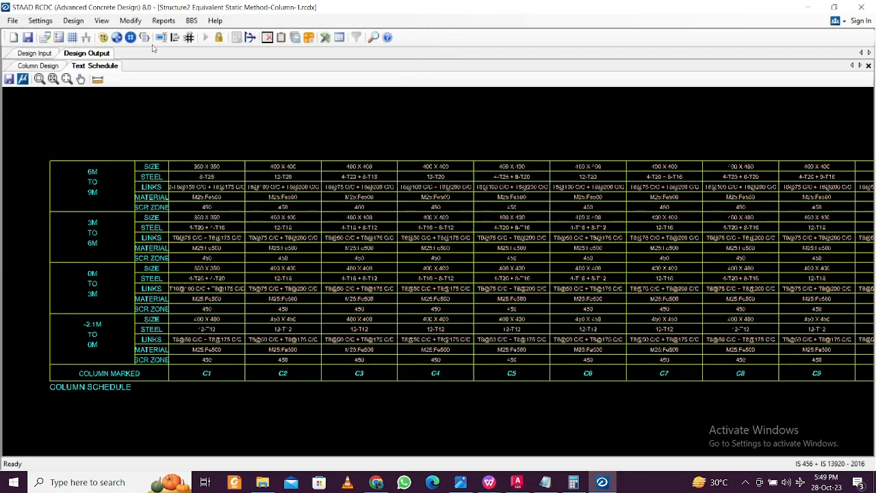
Rename the exported schedule file as Column Schedule.dxf and export the column layout plan from the design input as Column Layout.dxf
left_click(45, 54)
left_click(446, 79)
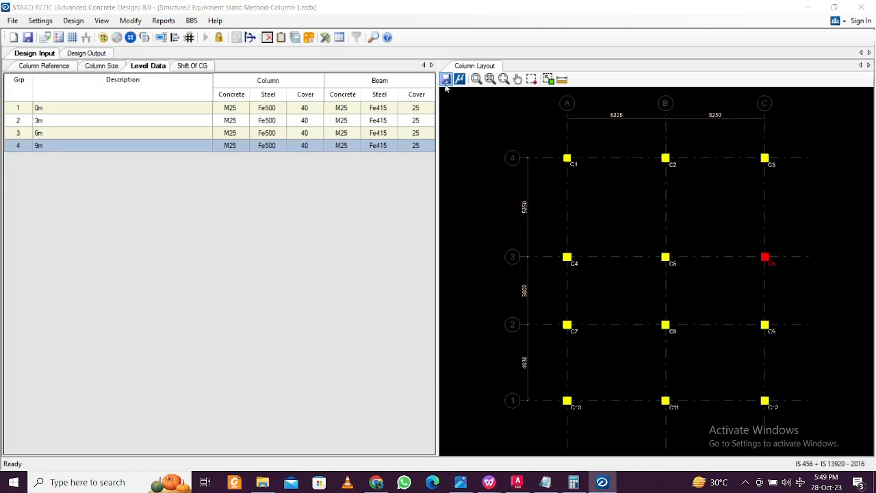
left_click(218, 127)
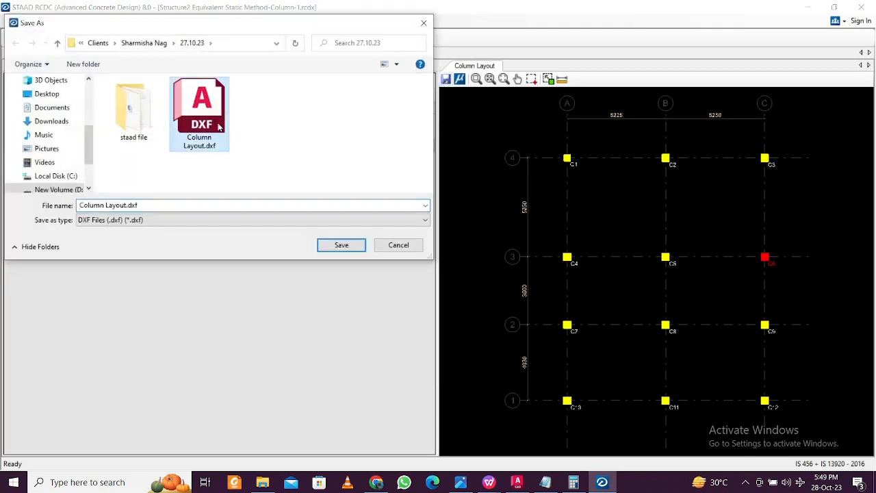
left_click(204, 145)
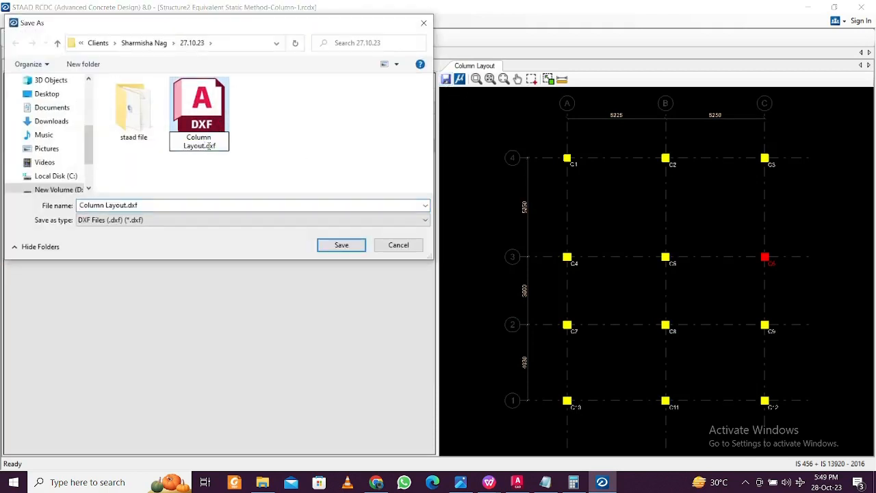
left_click_drag(203, 146, 189, 145)
type("Schedule")
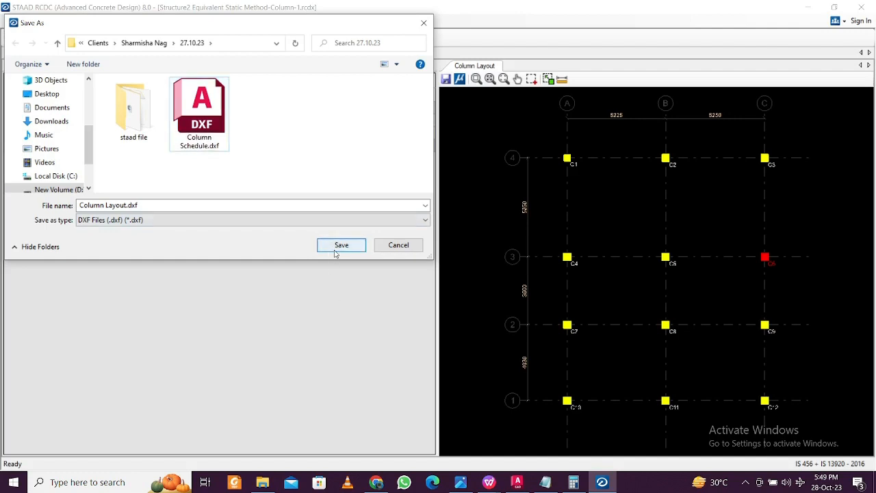
left_click(165, 209)
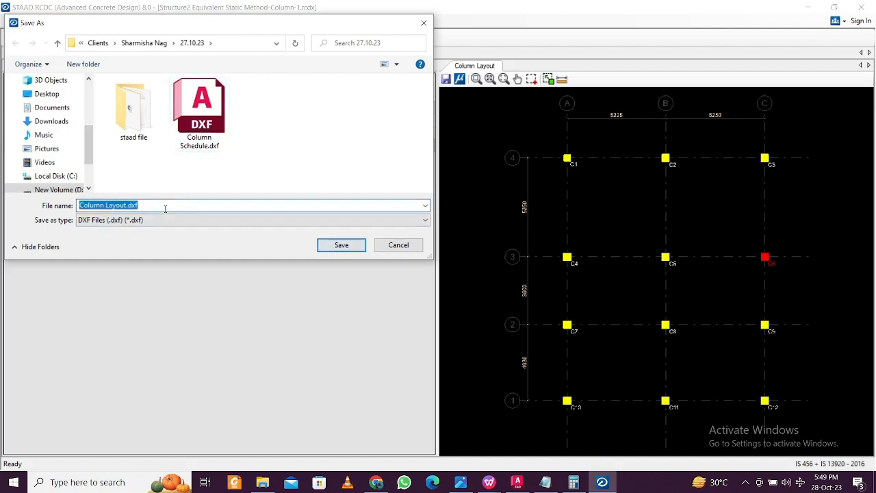
left_click(342, 245)
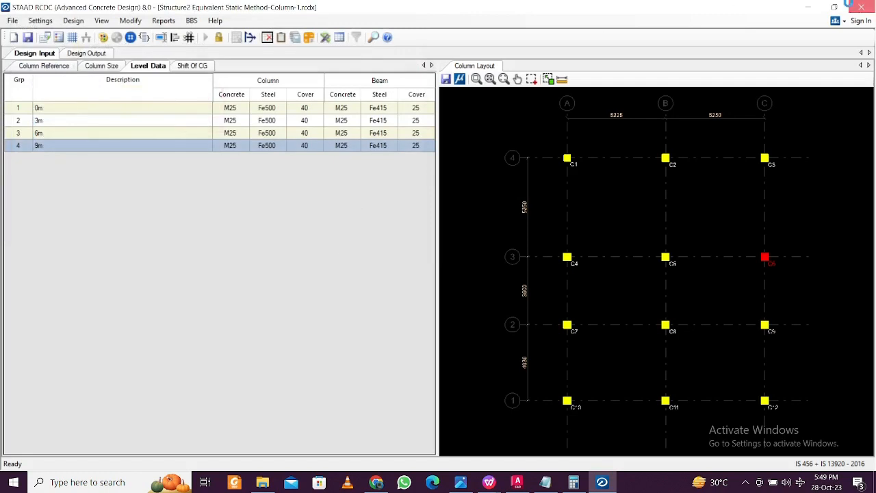
Close the column project, return to the model in STAAD.Pro and relaunch RCDC with the STAAD Advanced Concrete Design license
left_click(860, 6)
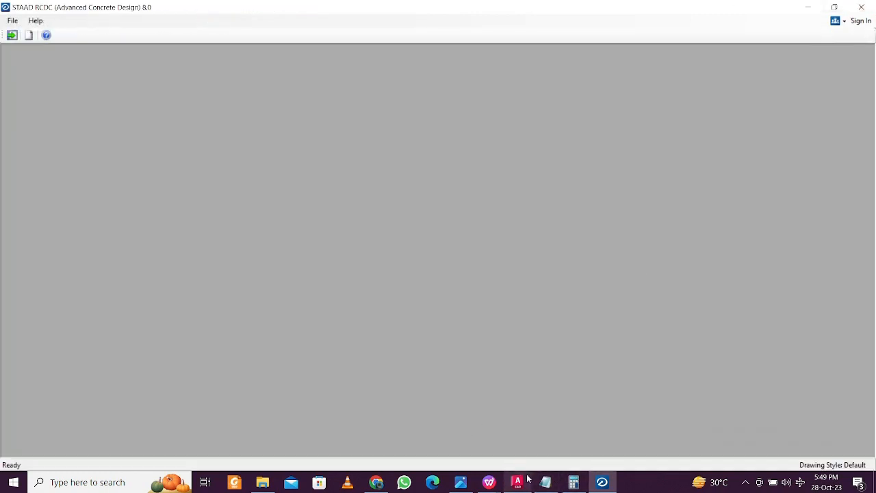
left_click(605, 483)
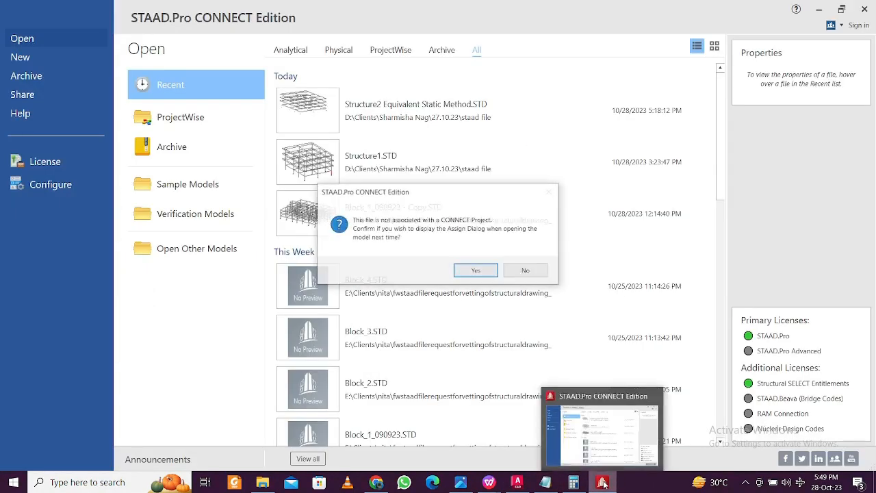
left_click(479, 272)
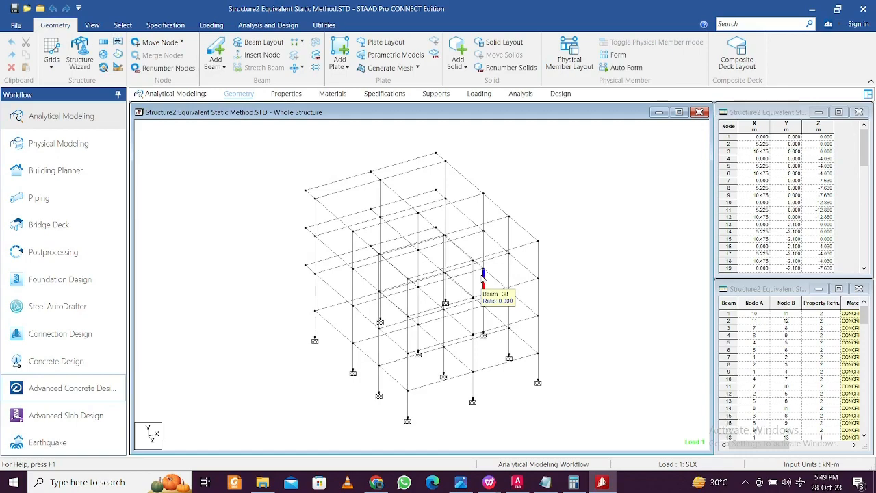
left_click(601, 479)
left_click(600, 478)
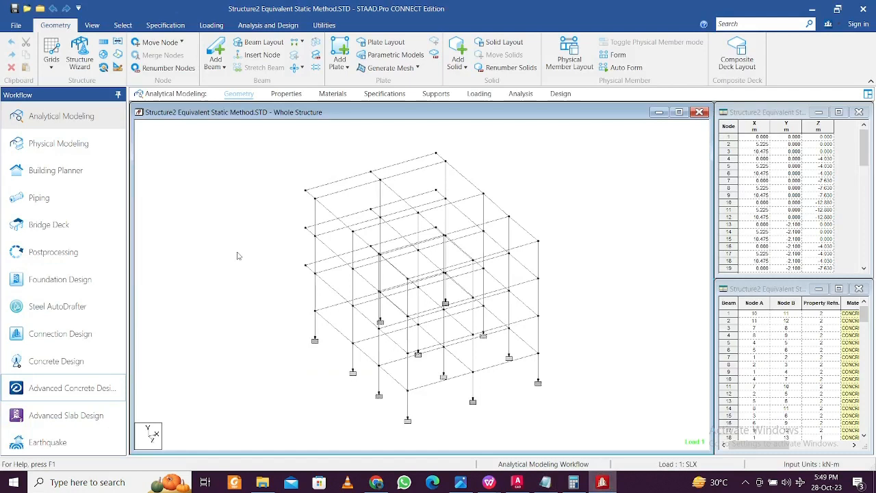
left_click(58, 388)
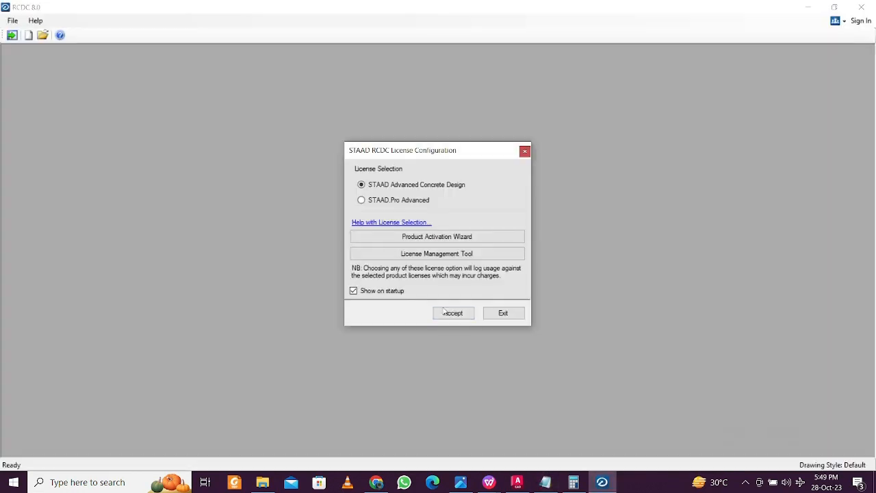
left_click(442, 315)
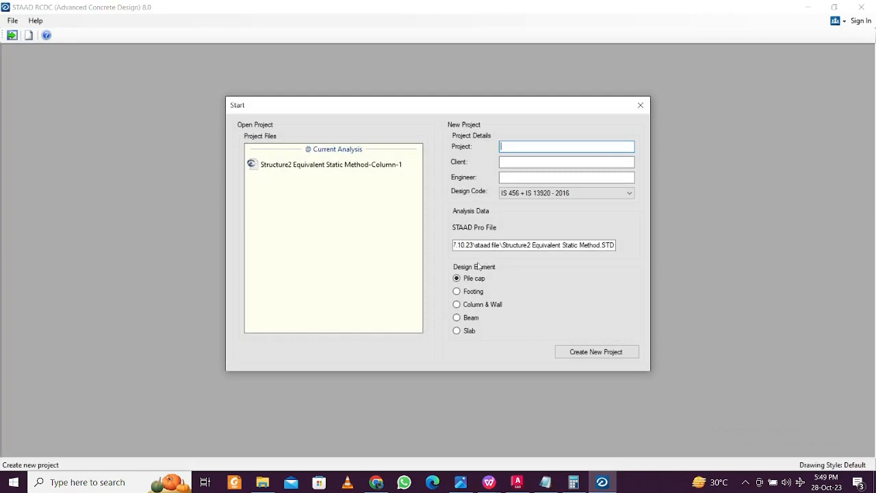
Create a new beam design project for the 3m level, entering "-" as project, client and engineer
type("-")
left_click(531, 161)
type("-")
left_click(529, 176)
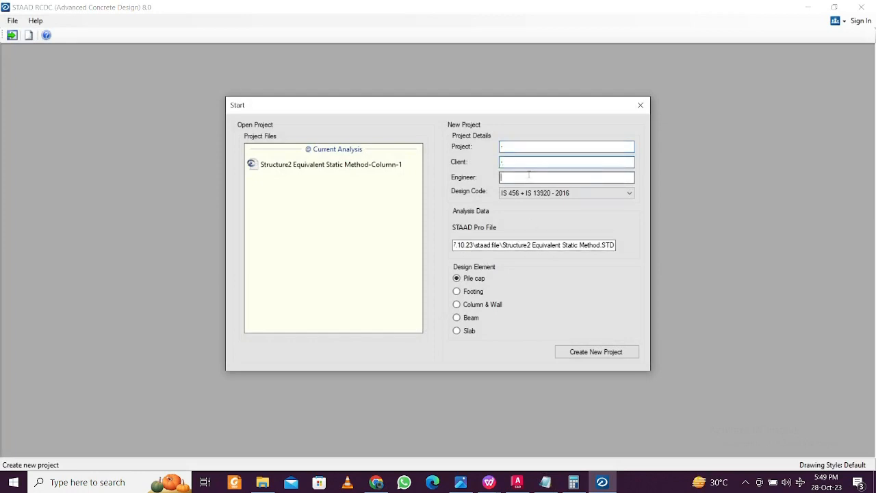
type("-")
left_click(474, 318)
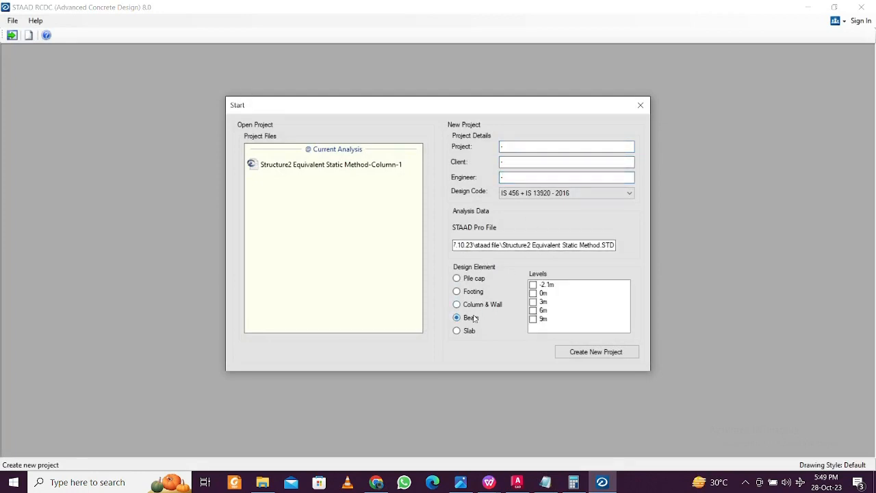
left_click(533, 302)
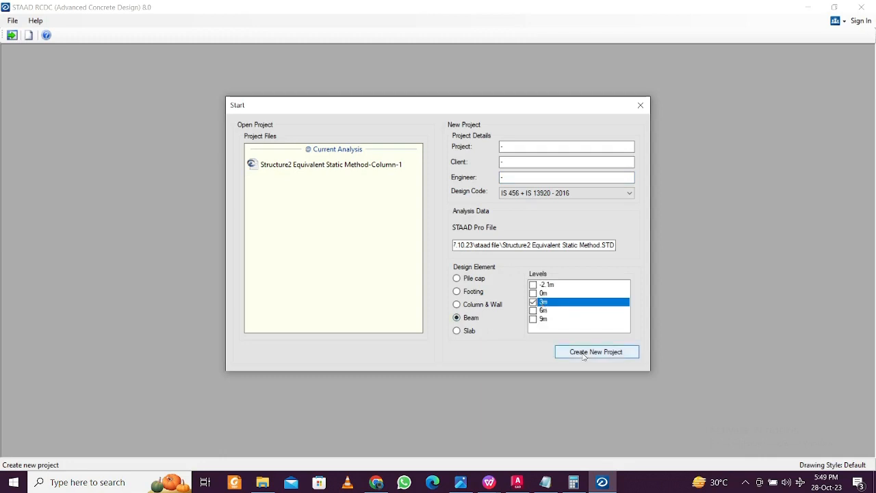
left_click(584, 352)
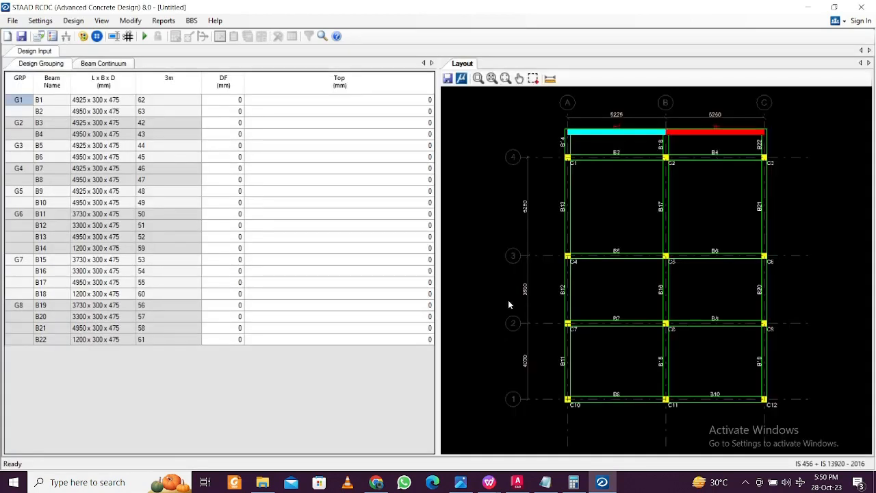
Enable ductile design with ductile shear at supports and set the steel grade to Fe500 in the beams' general and reinforcement settings
left_click(42, 21)
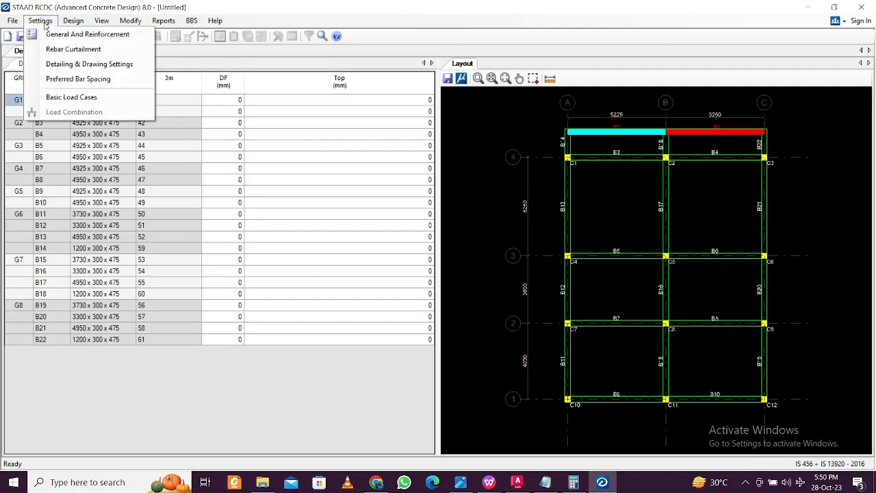
left_click(76, 34)
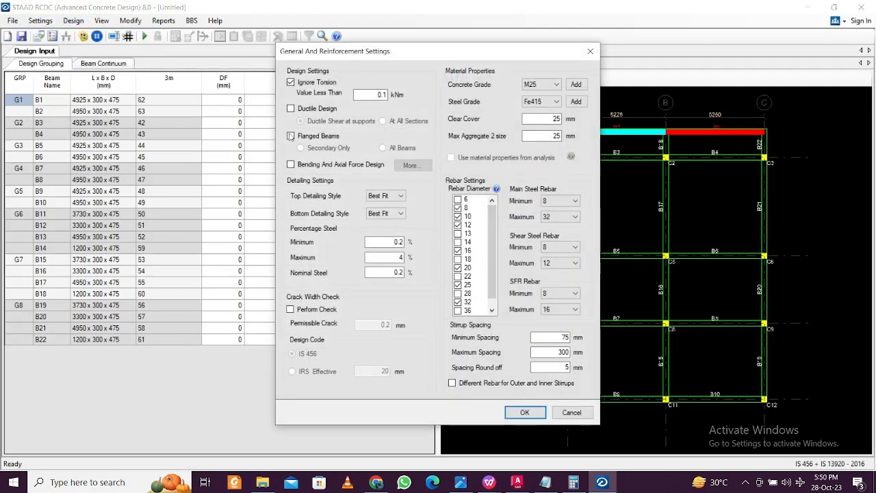
left_click(290, 108)
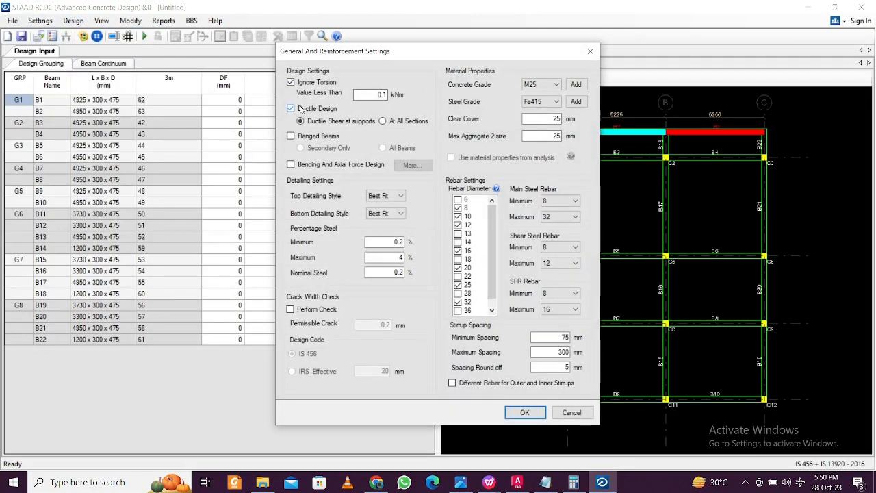
left_click(541, 102)
left_click(537, 132)
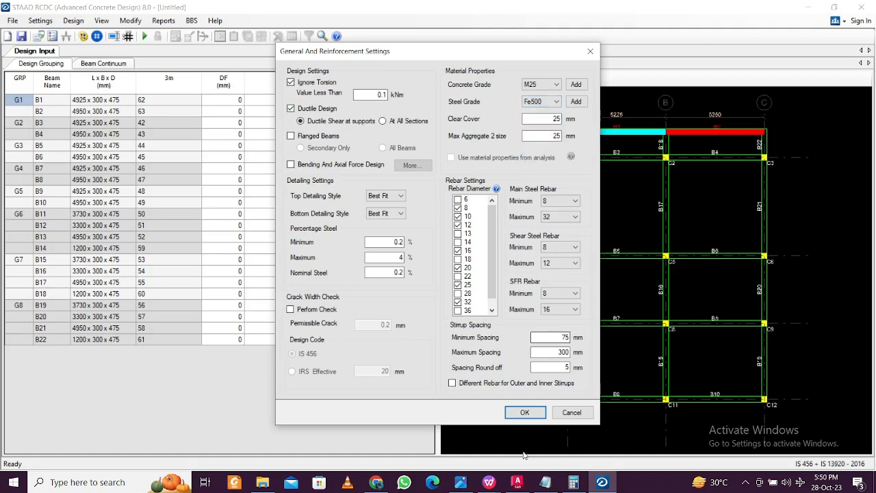
left_click(524, 413)
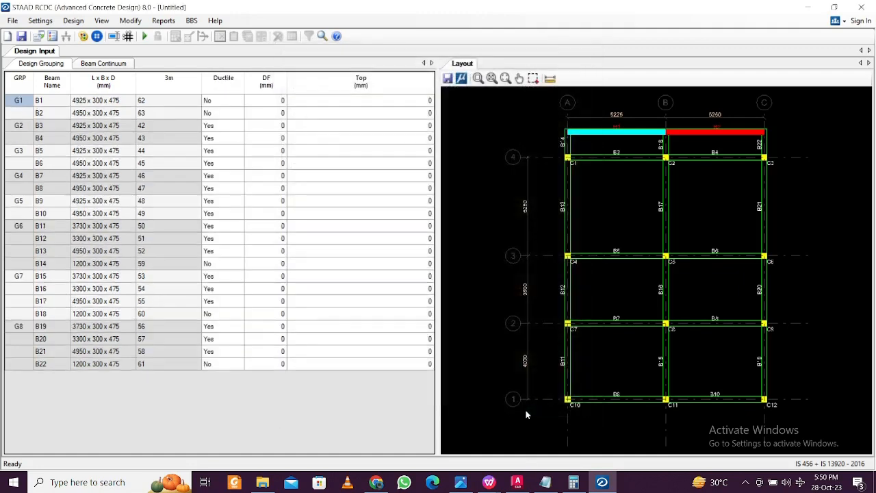
Limit the main steel rebar to a maximum diameter of 25 mm and exclude the 32 mm bar from the available diameters
left_click(41, 20)
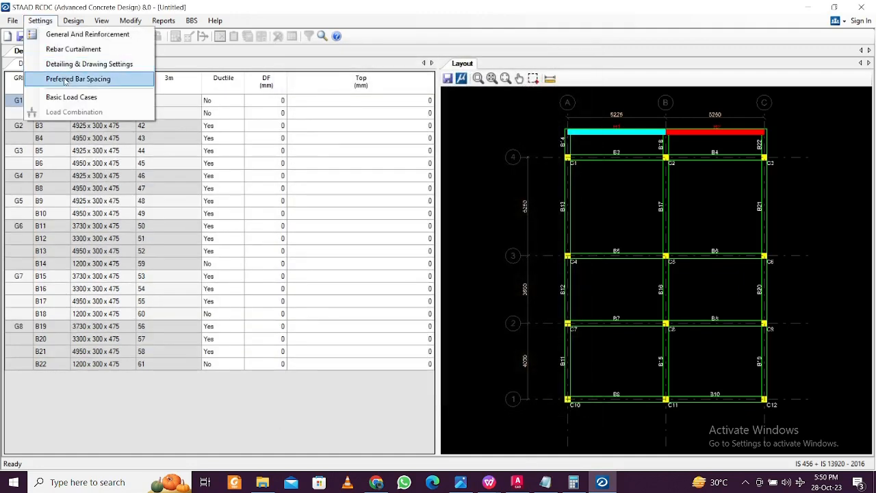
left_click(88, 34)
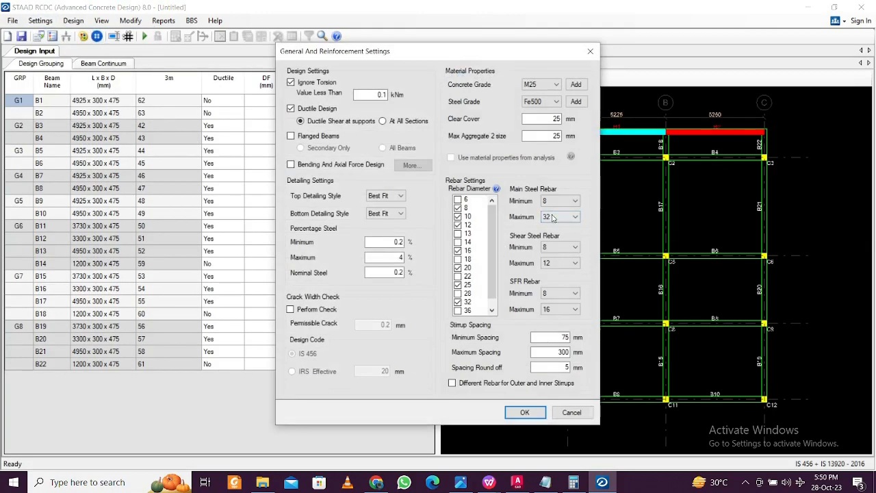
left_click(553, 217)
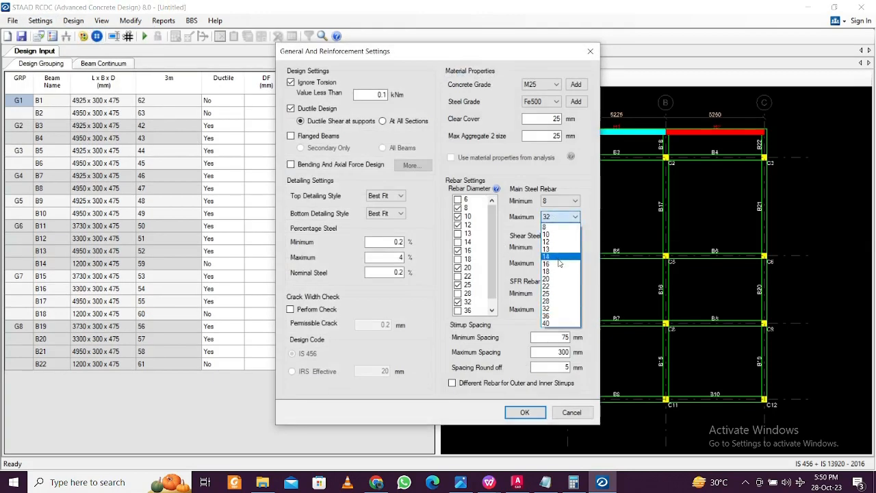
left_click(559, 294)
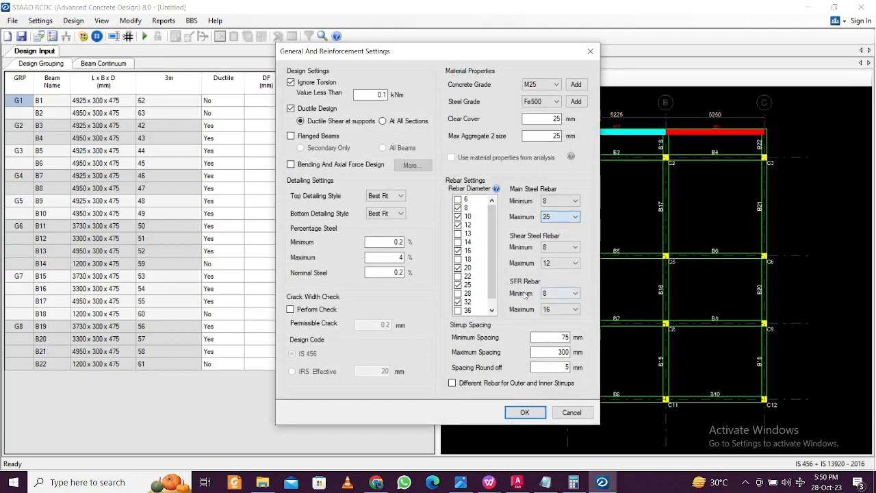
left_click(458, 302)
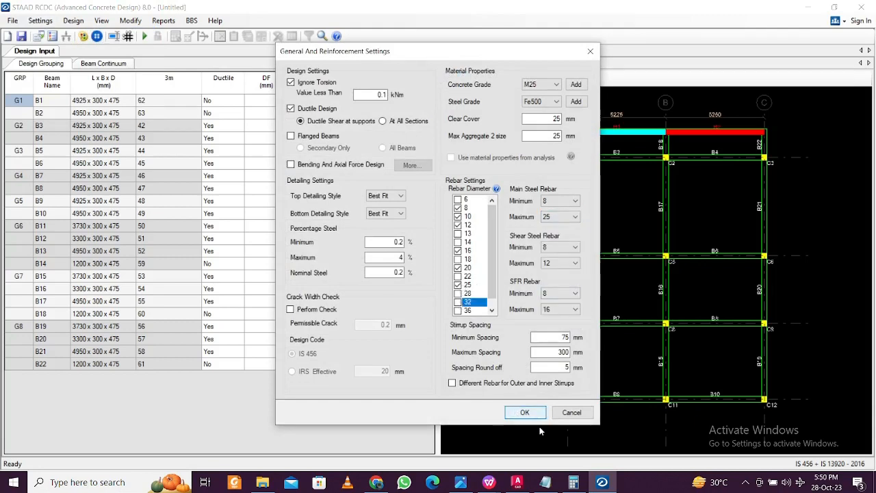
left_click(521, 412)
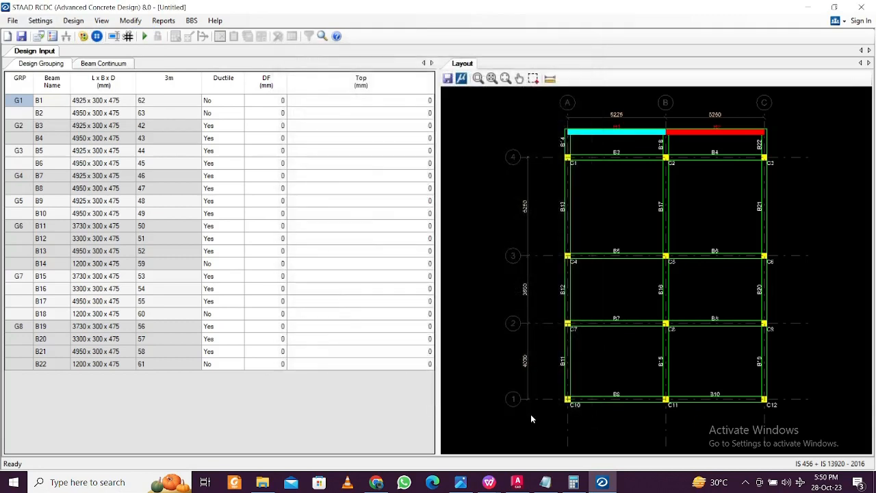
Start the beam design and assign load types: SLX as Earthquake X, SLZ as Earthquake Z, DL as Dead Load and LL as Live Load
left_click(144, 36)
left_click(410, 135)
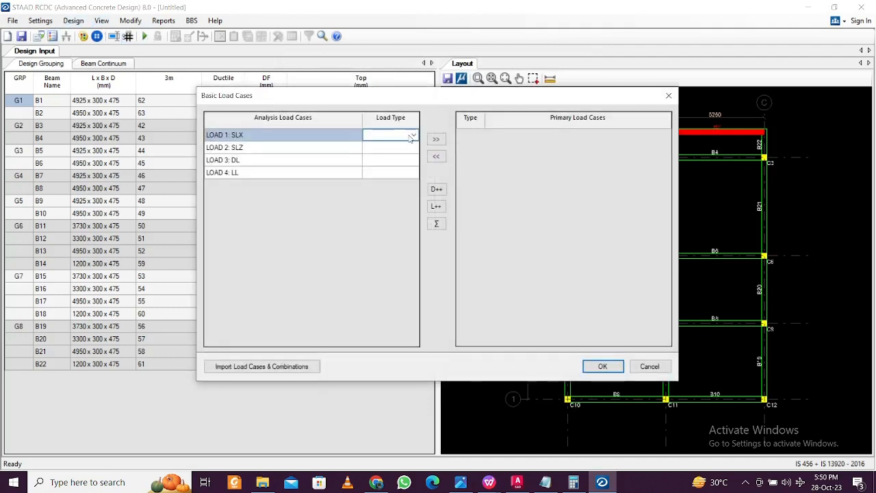
left_click(414, 135)
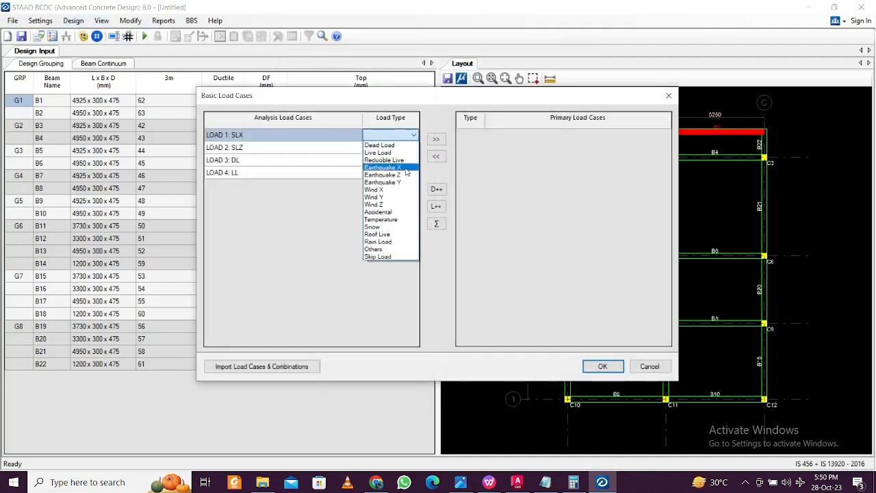
left_click(400, 167)
left_click(413, 148)
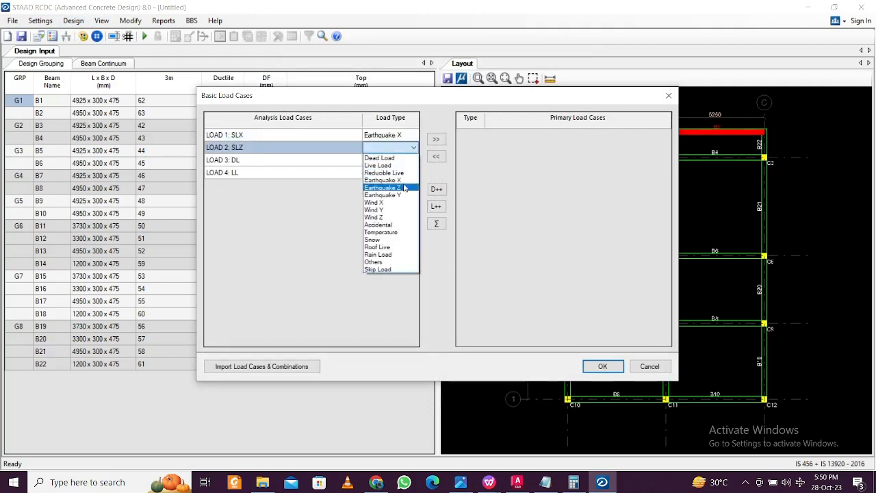
left_click(402, 187)
left_click(408, 160)
left_click(412, 160)
left_click(404, 171)
left_click(408, 173)
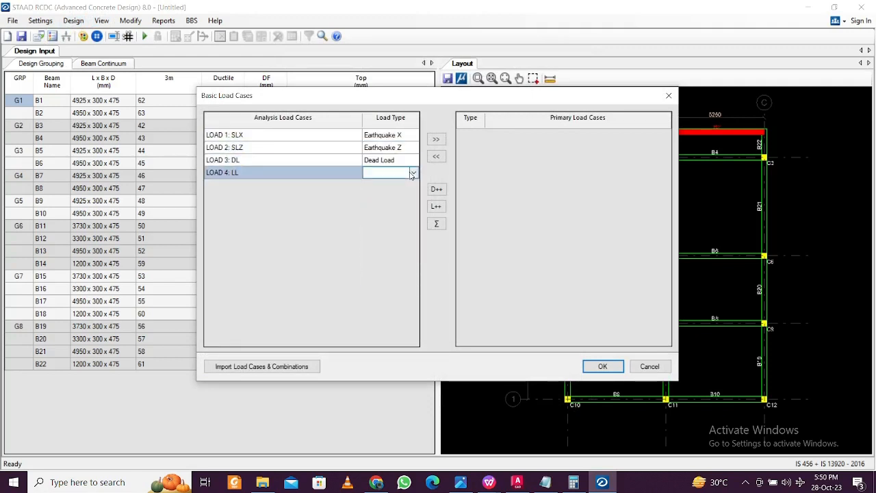
left_click(413, 172)
left_click(406, 190)
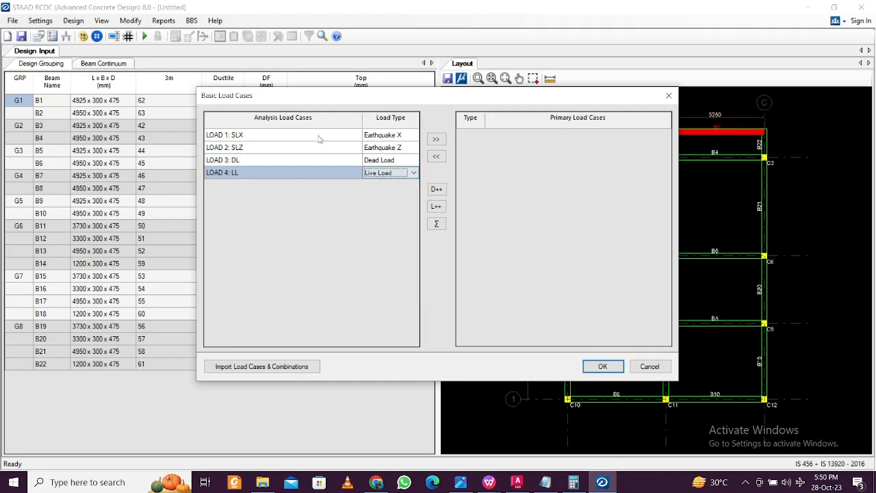
Add all four load cases as primary load cases, import the load combinations from the analysis and run the beam design
left_click_drag(319, 136, 329, 172)
left_click(436, 139)
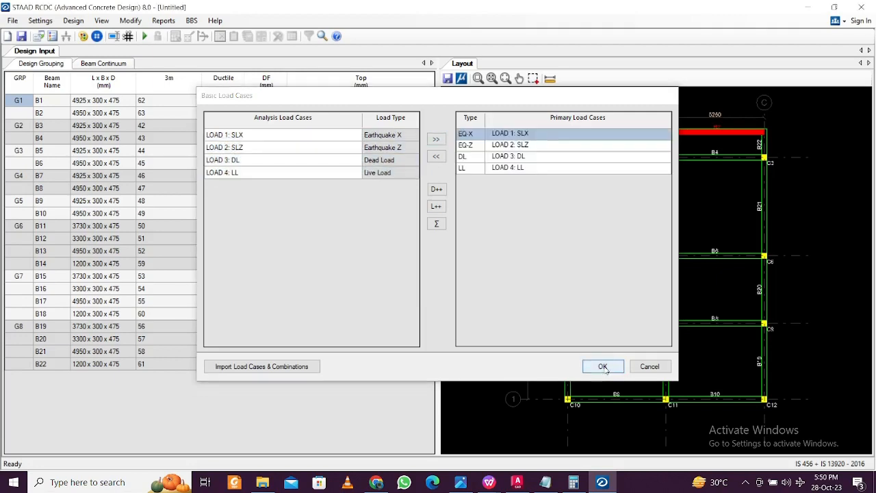
left_click(604, 368)
left_click(607, 355)
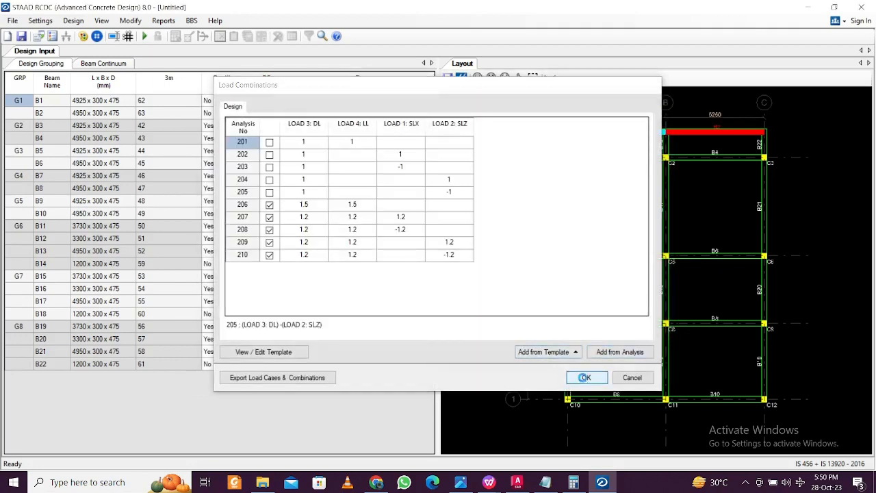
left_click(586, 377)
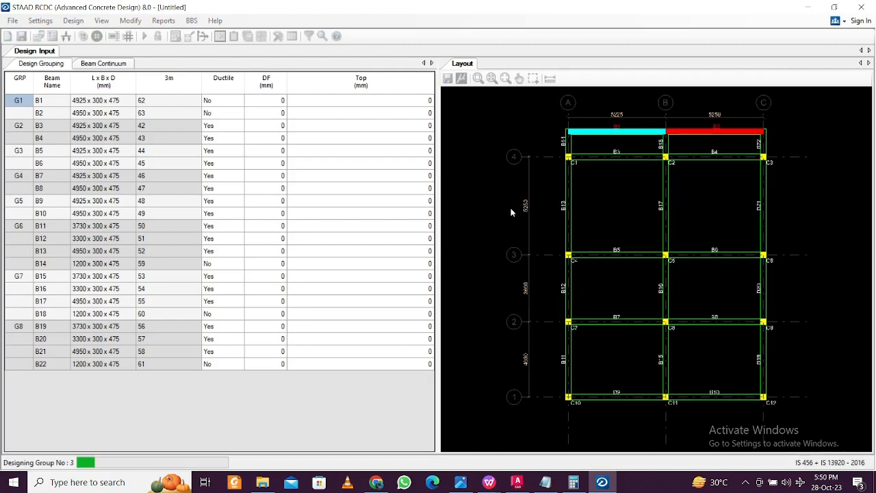
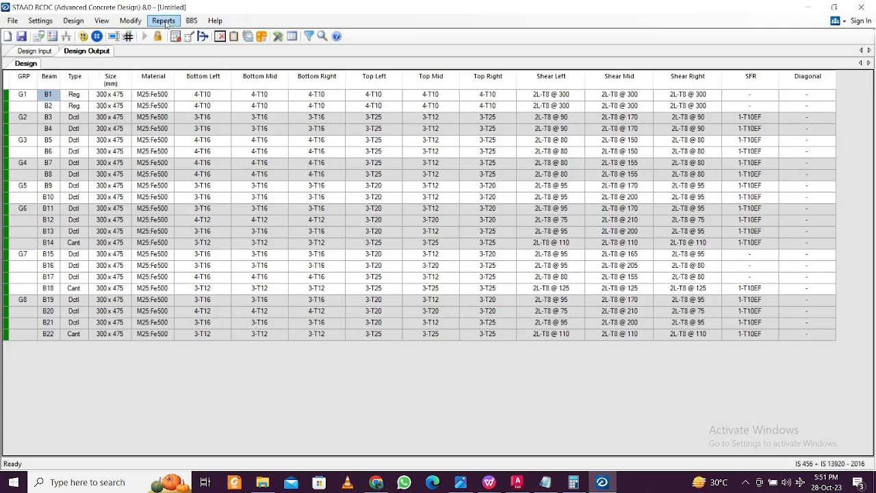
Generate the beam text schedule as Type 1 with all beams ungrouped
left_click(164, 21)
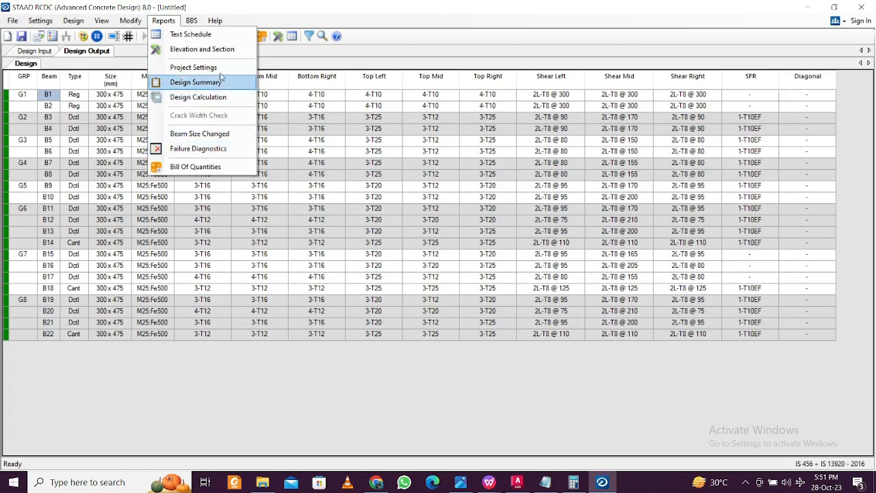
left_click(218, 34)
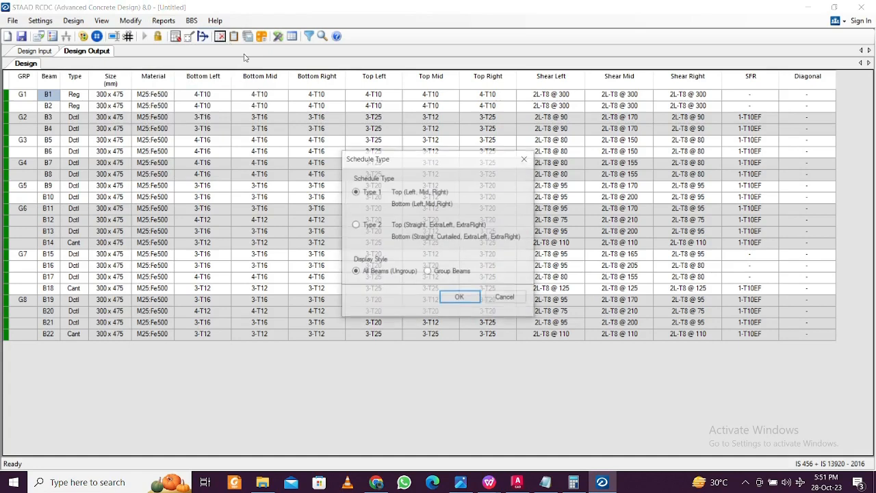
left_click(457, 298)
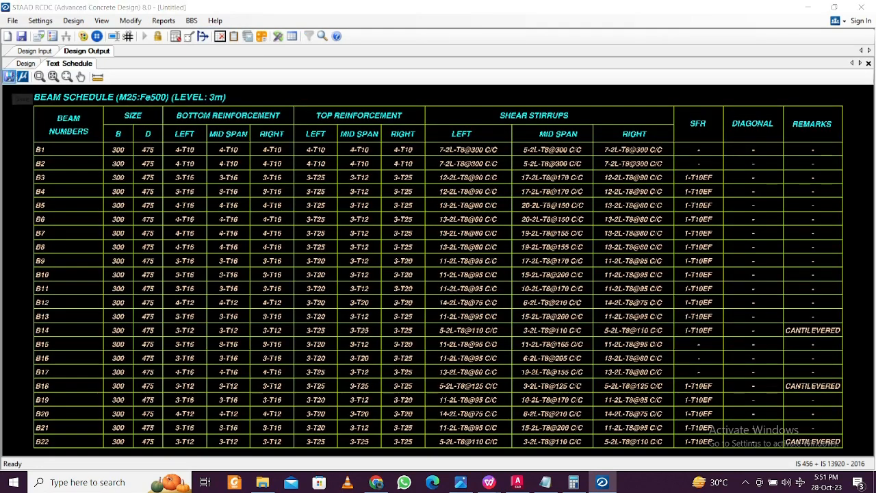
Save the beam project and export the beam schedule as a DXF file named "roof beam schedule"
left_click(9, 78)
left_click(493, 281)
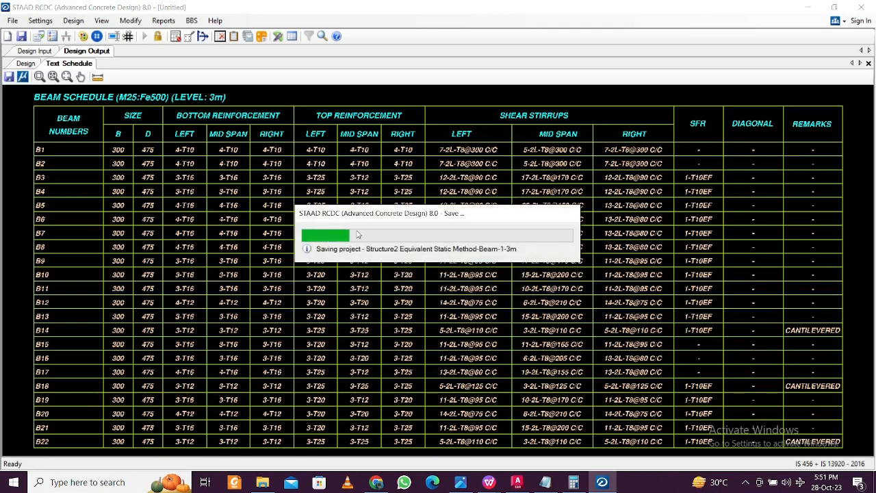
left_click(9, 77)
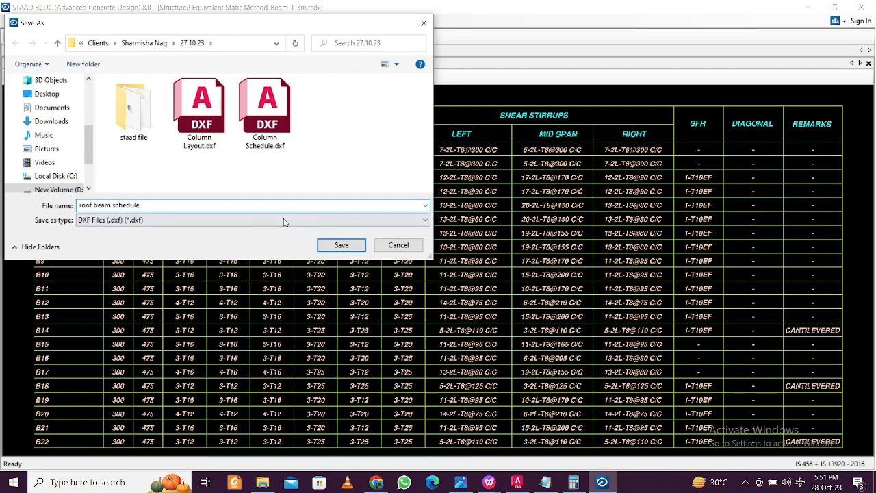
left_click(339, 245)
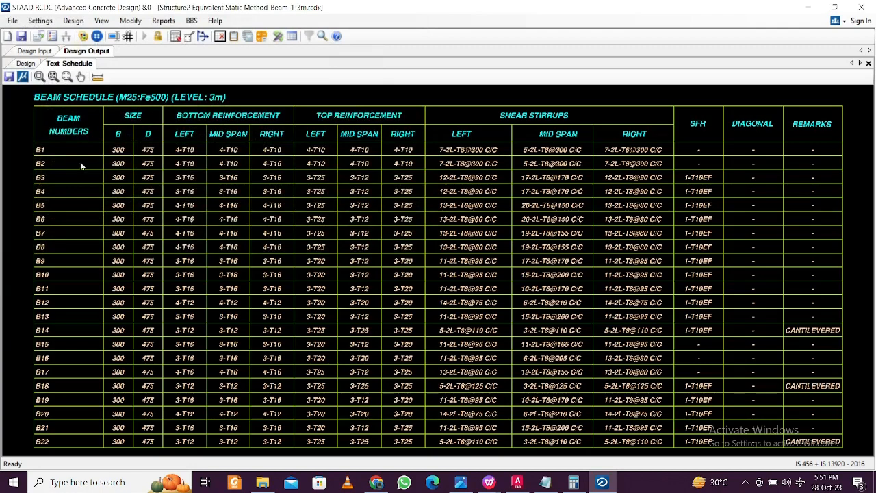
Export the beam layout plan from the design input as a DXF file named "roof beam layoput"
left_click(35, 51)
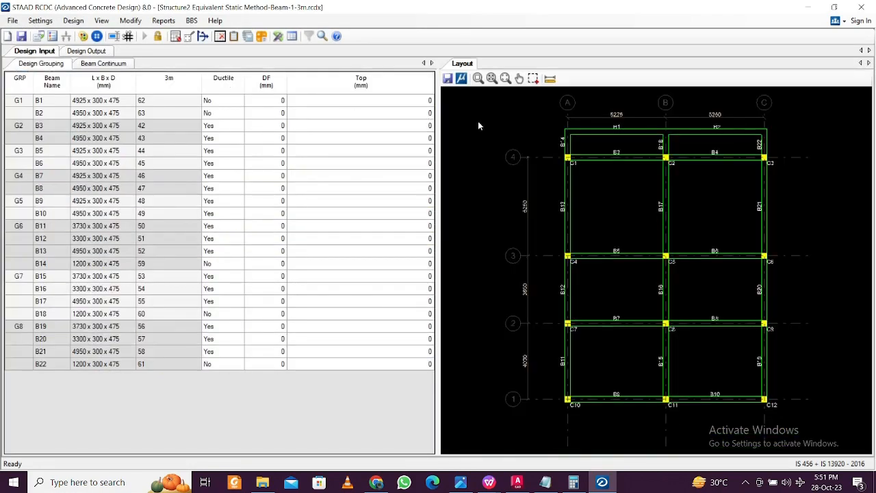
left_click(447, 78)
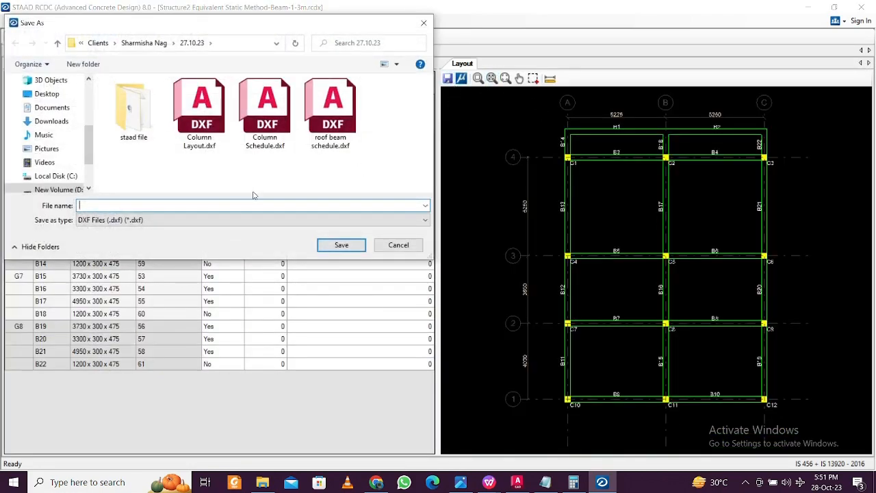
type("roof ")
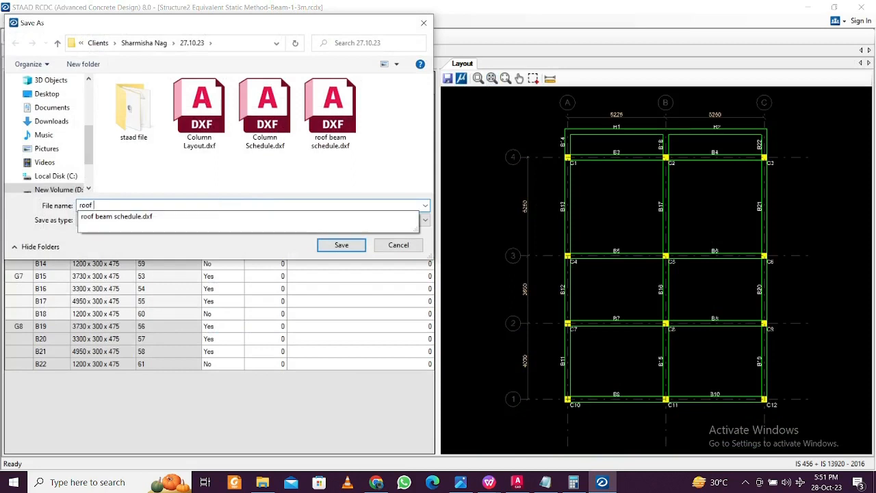
type("beam l")
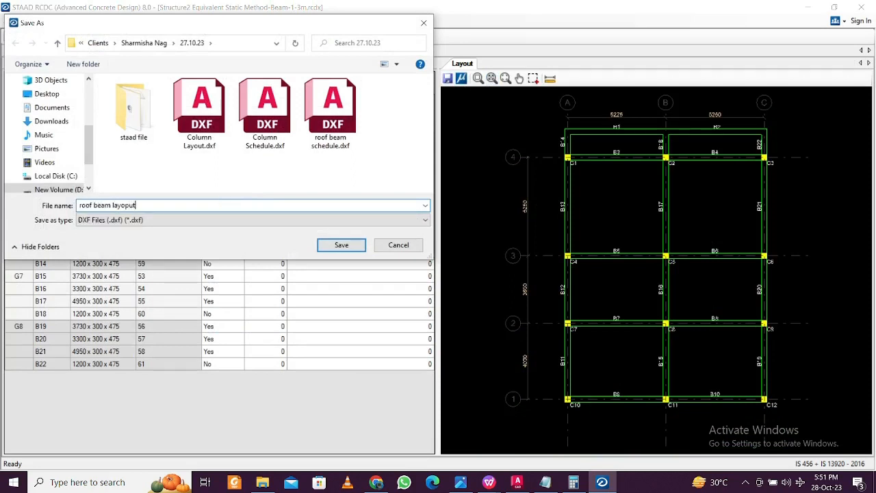
type("ayoput")
left_click(336, 246)
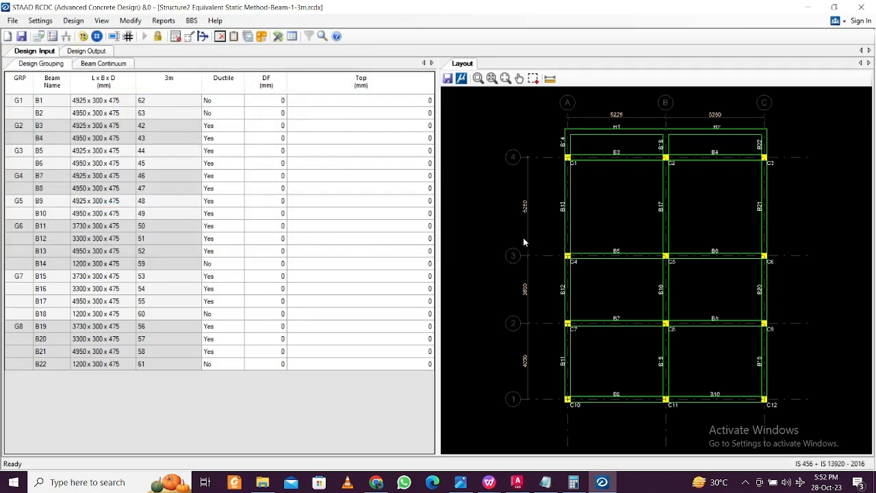
Save and close the beam project and return to the Structure2 Equivalent Static Method model in STAAD.Pro, accepting the project assignment prompt for next time
key("ctrl+s")
left_click(860, 6)
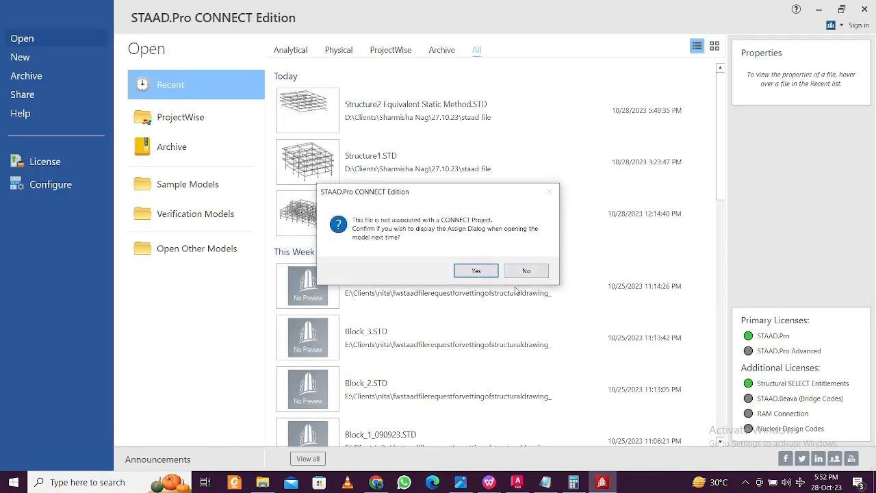
left_click(479, 271)
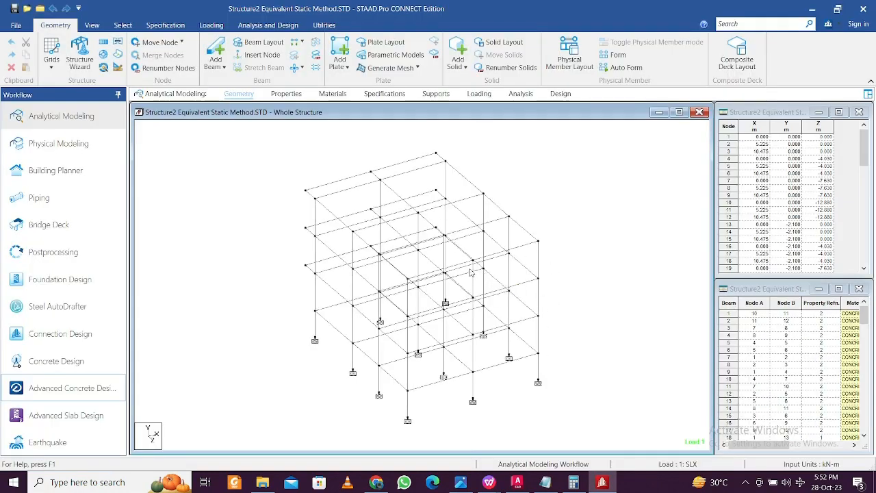
left_click(21, 27)
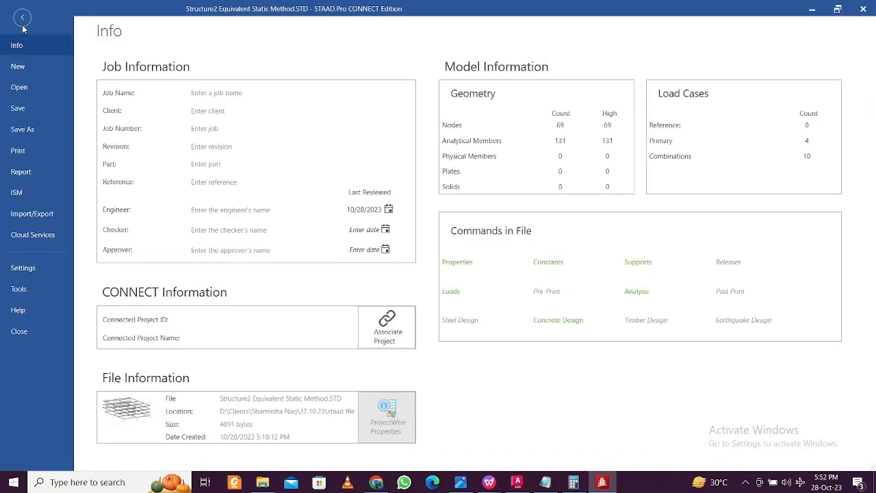
left_click(16, 21)
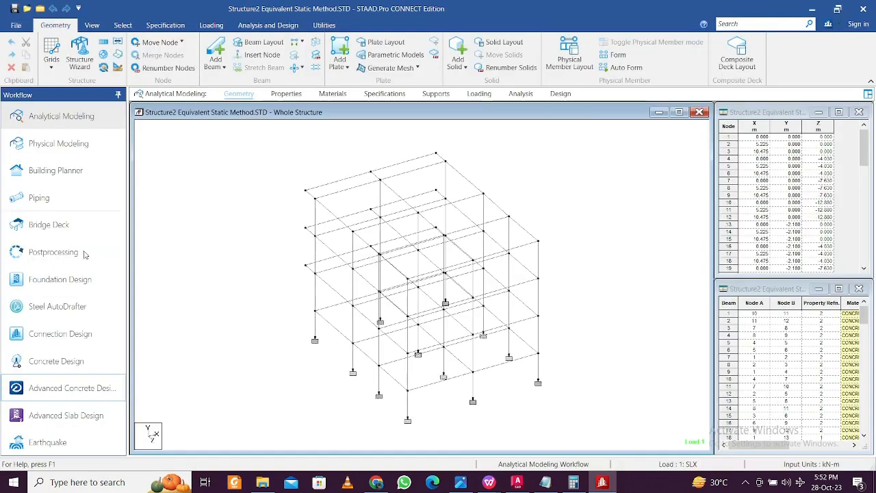
Launch Advanced Concrete Design with the STAAD Advanced Concrete Design licence and create a pile cap project with "-" for project, client and engineer
left_click(81, 397)
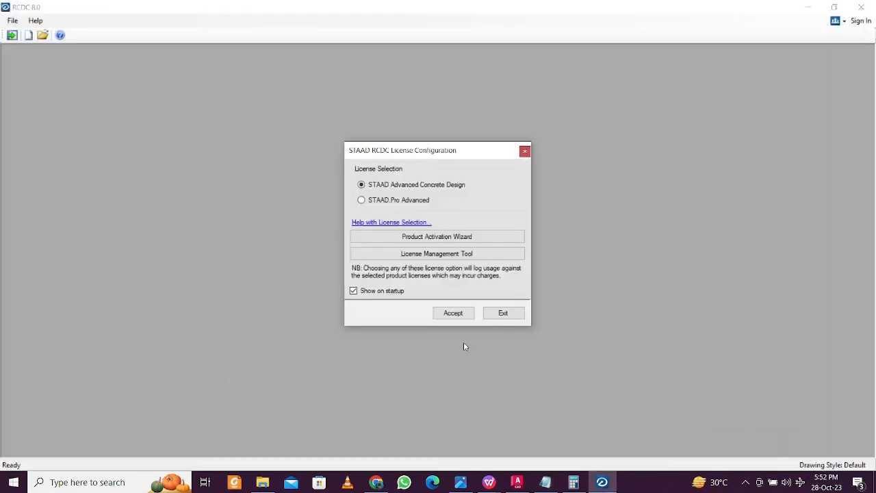
left_click(458, 313)
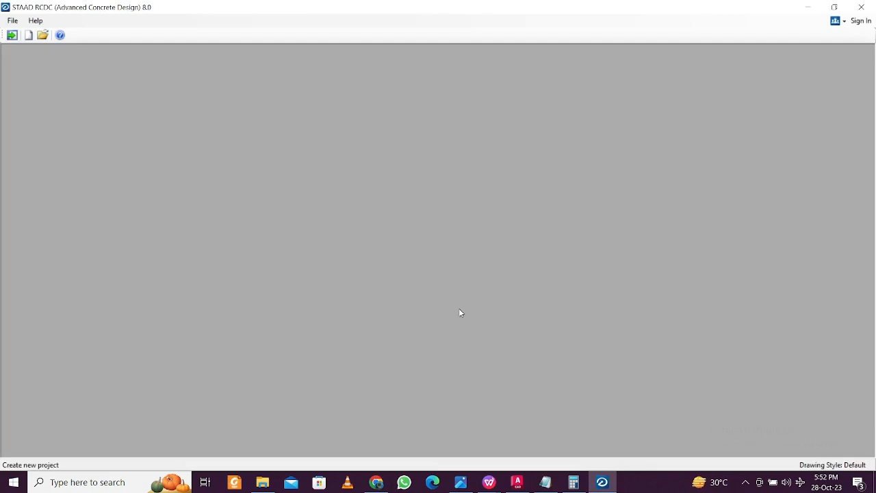
left_click(543, 142)
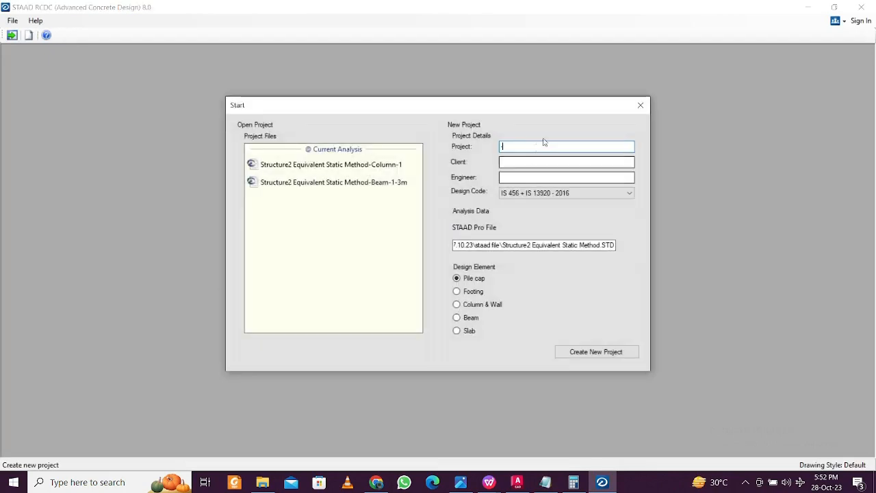
type("-")
left_click(530, 162)
type("-")
left_click(525, 178)
type("-")
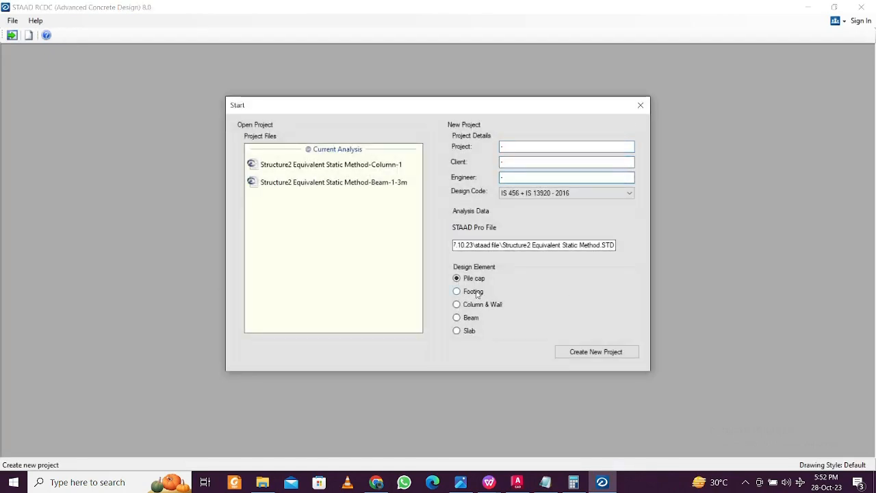
left_click(599, 351)
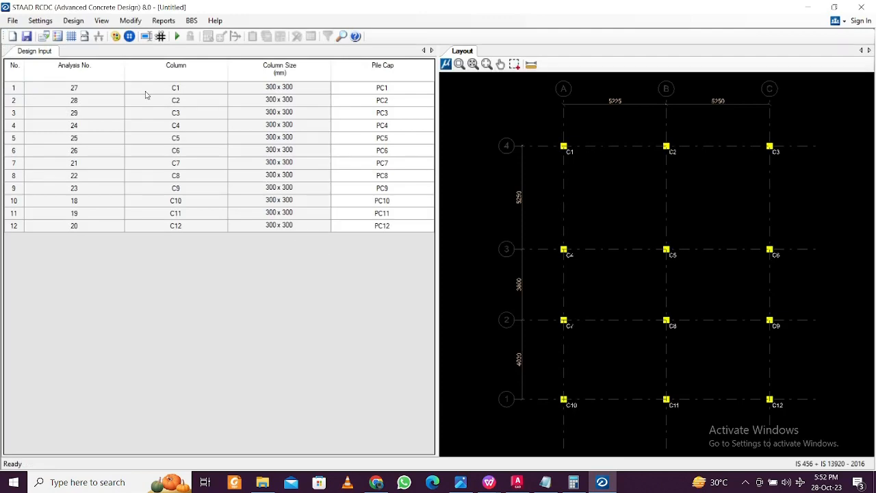
left_click(39, 21)
left_click(61, 32)
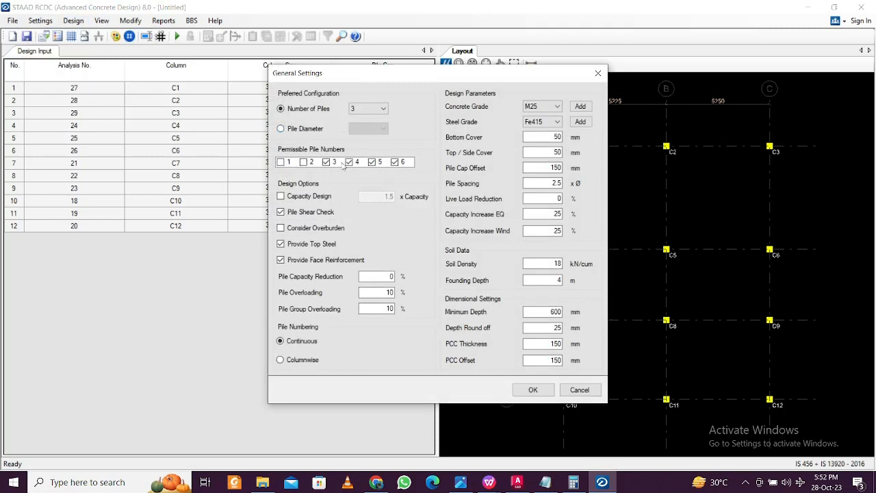
left_click(305, 162)
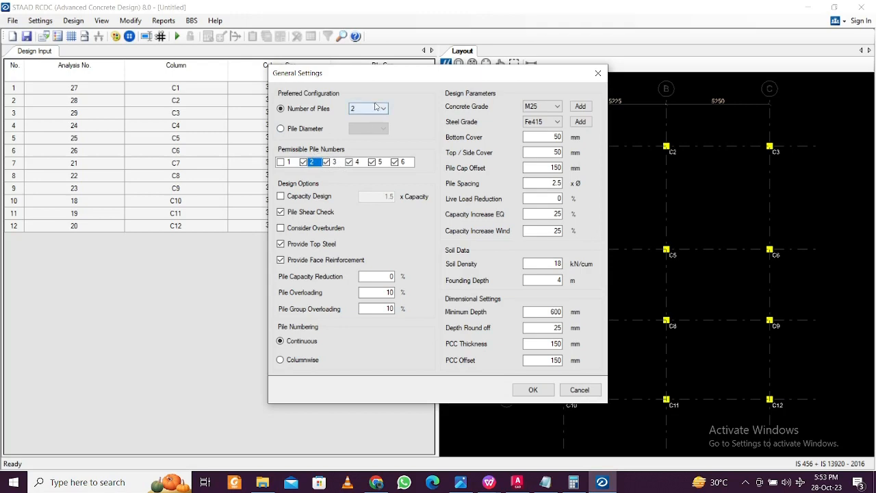
left_click(377, 109)
left_click(375, 108)
left_click(315, 128)
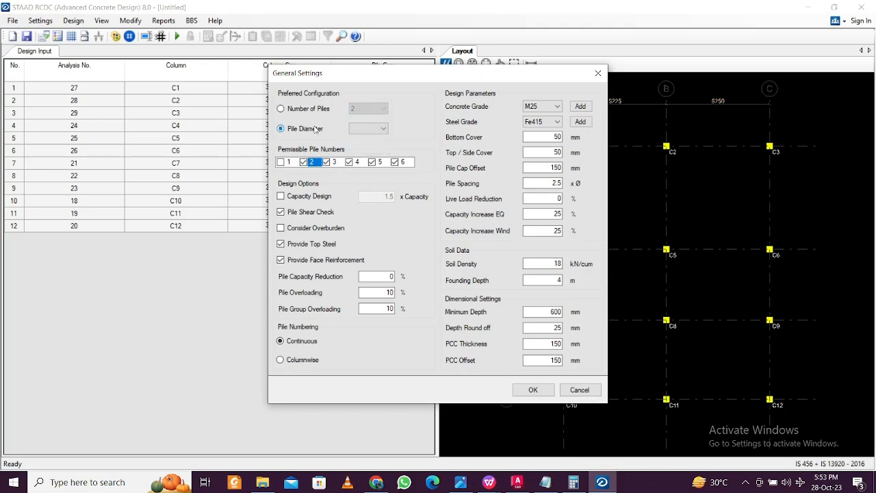
left_click(598, 72)
Open the pile capacity settings and look up Table 9.3, the recommended pile capacities, in the signed soil test report PDF
left_click(40, 21)
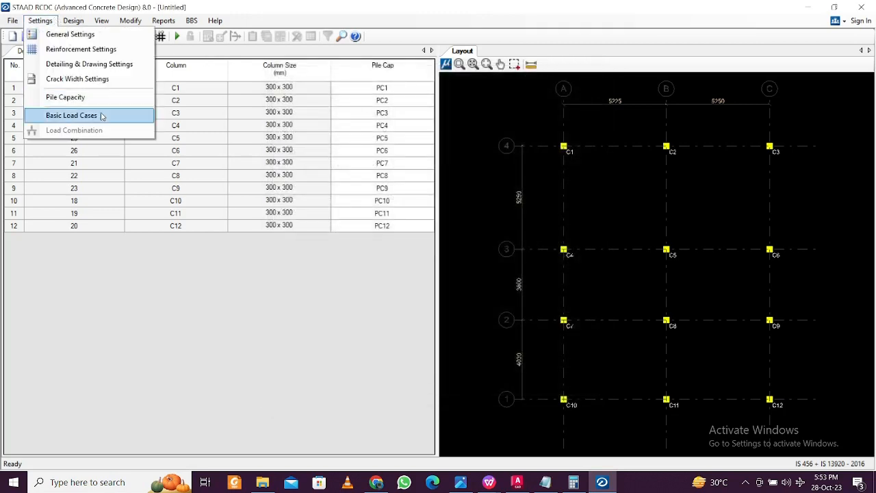
left_click(96, 97)
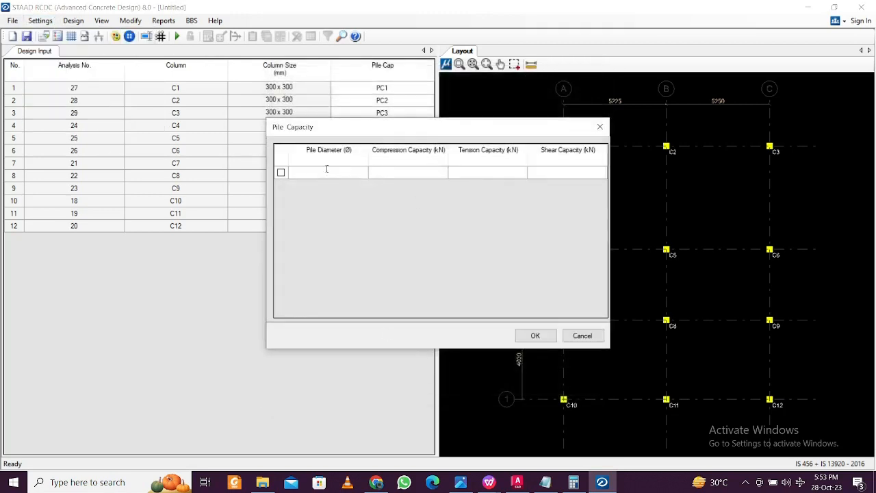
left_click(263, 481)
left_click(263, 482)
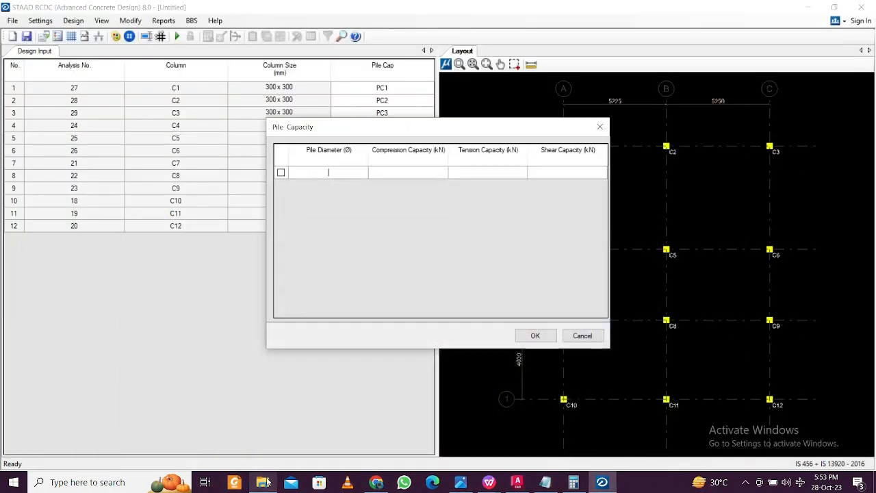
left_click(264, 482)
left_click(59, 299)
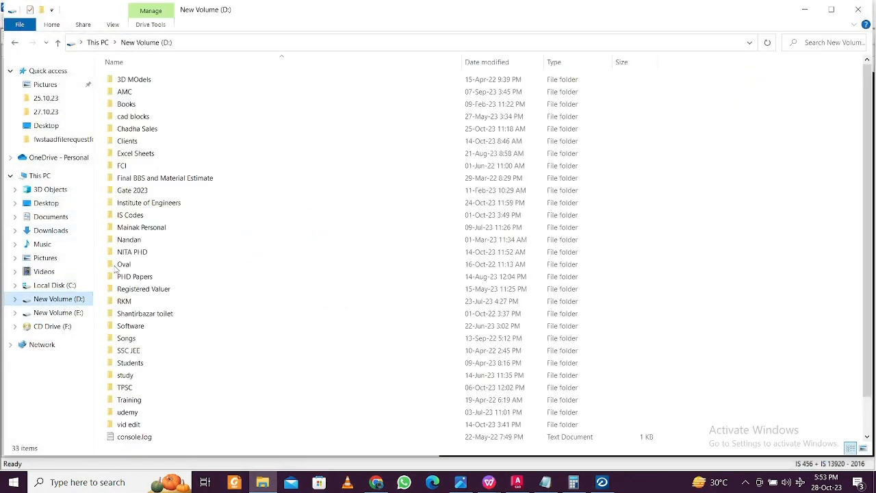
left_click(136, 339)
scroll(139, 344, "down", 1)
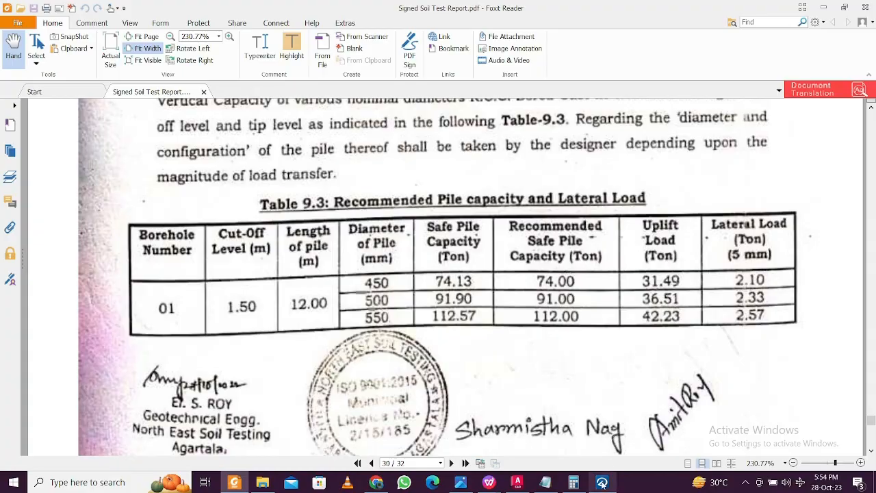
Enter a 500 mm pile diameter with a compression capacity of 910 kN in RCDC, consulting the soil report
left_click(602, 482)
type("500")
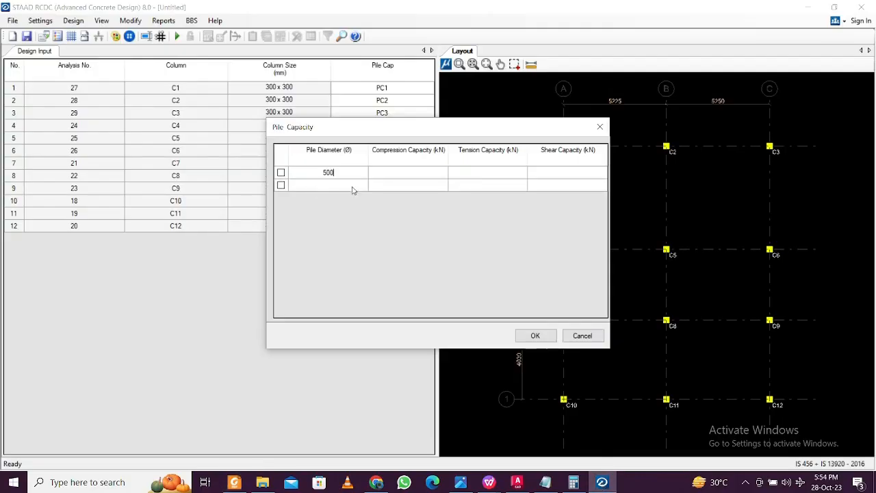
left_click(390, 176)
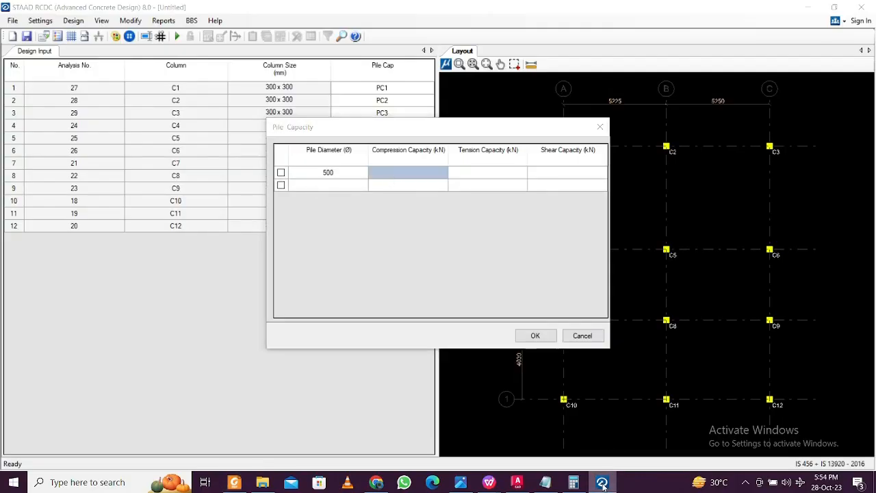
left_click(231, 484)
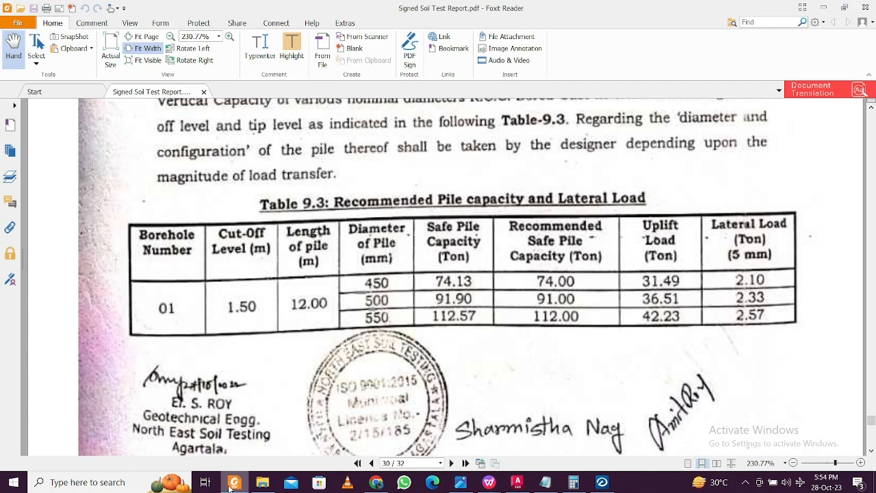
left_click(601, 484)
type("910")
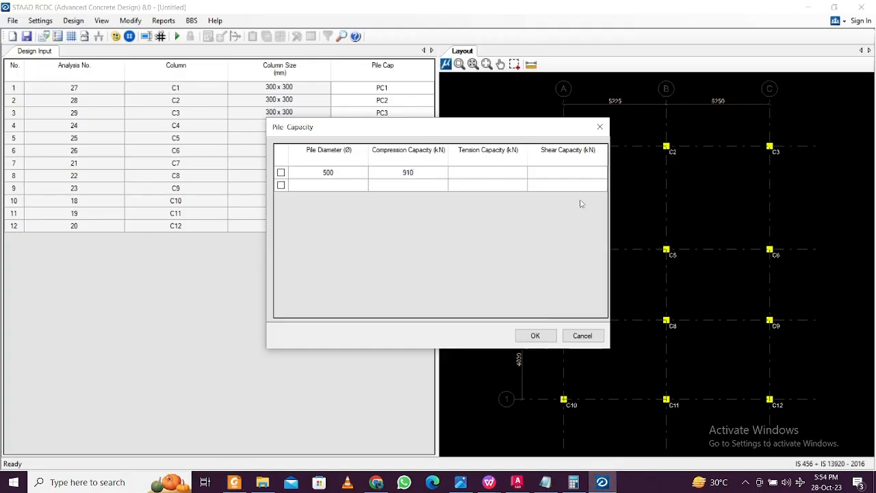
Set the 500 mm pile's tension capacity to 365 kN, based on the uplift load in the soil report
left_click(477, 176)
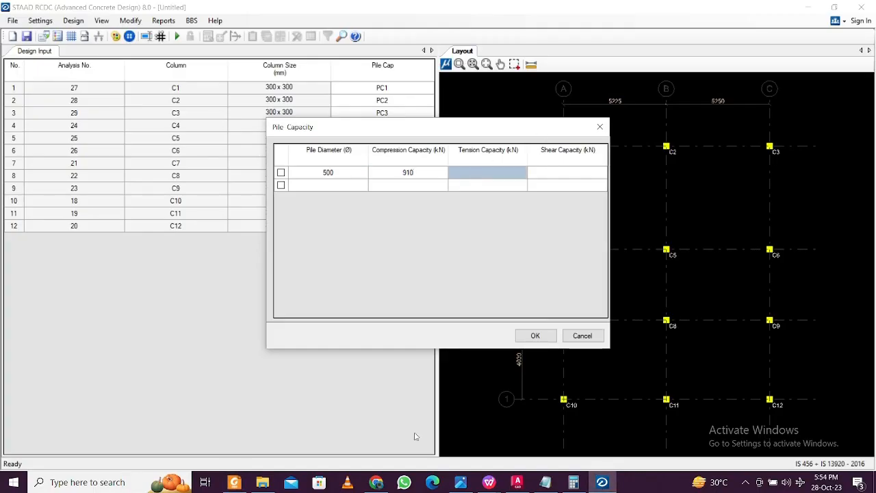
left_click(234, 482)
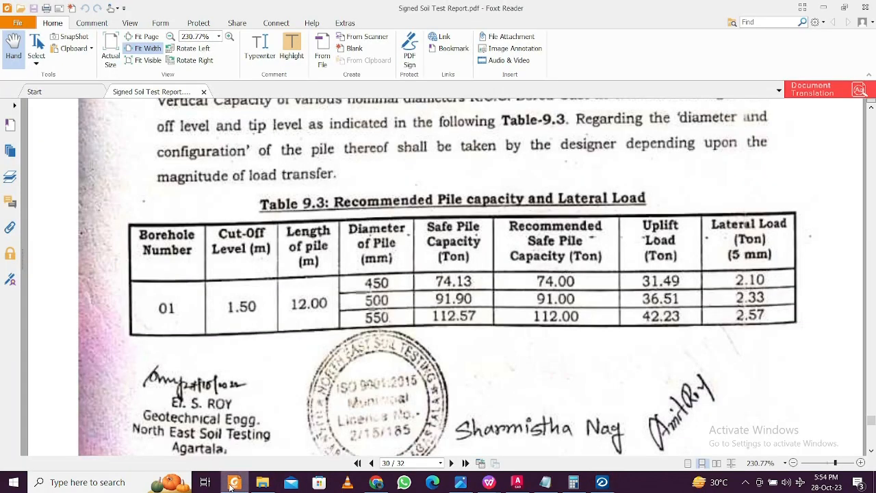
left_click(232, 484)
left_click(232, 485)
left_click(231, 485)
left_click(231, 484)
left_click(232, 485)
left_click(231, 485)
left_click(232, 485)
type("365")
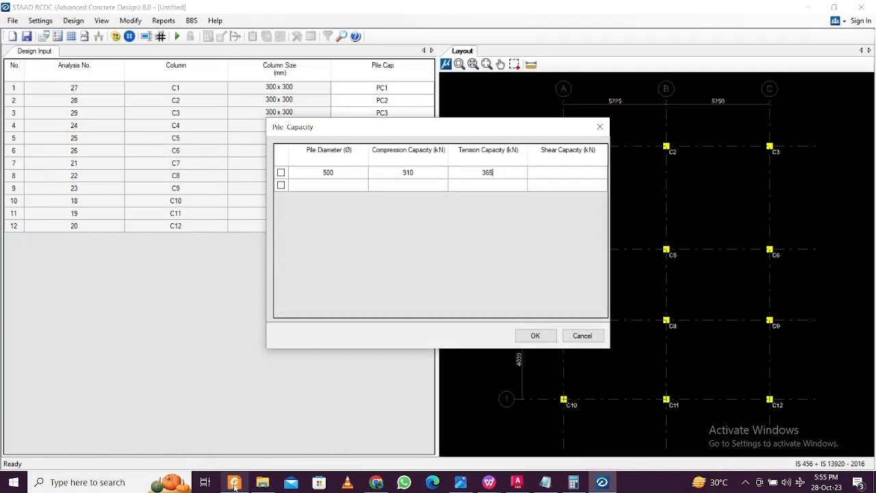
Set the 500 mm pile's shear capacity to 23 kN from the report's lateral load and accept the enabled pile capacity row
left_click(235, 485)
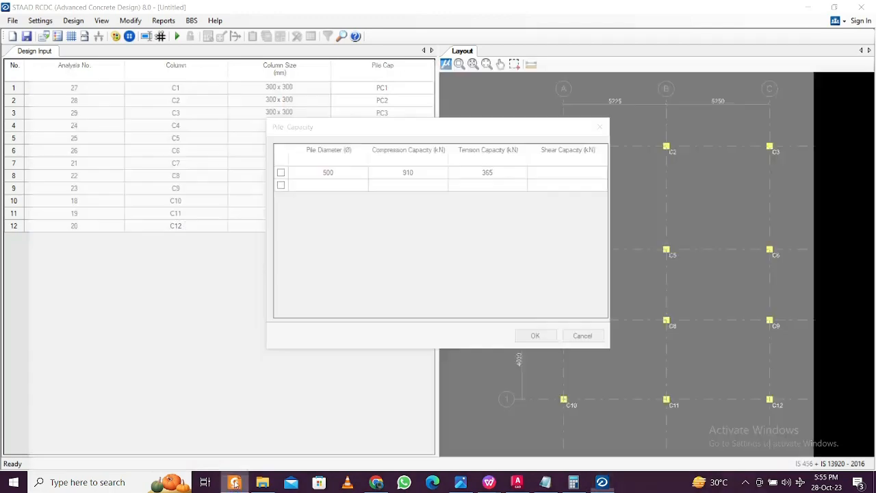
left_click(235, 485)
left_click(235, 482)
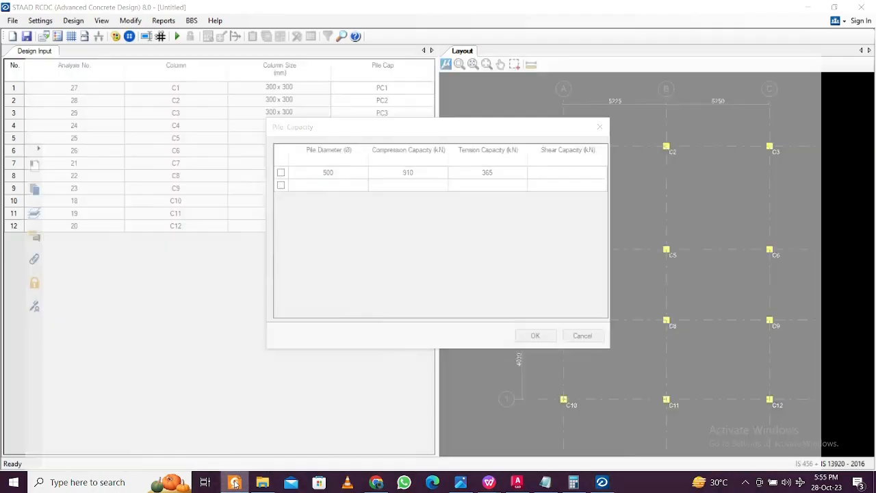
left_click(235, 483)
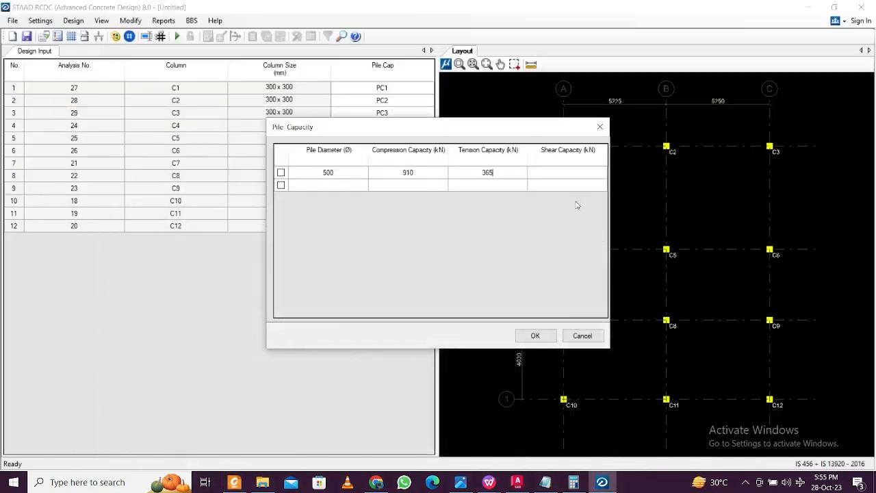
left_click(573, 173)
type("23")
left_click(235, 483)
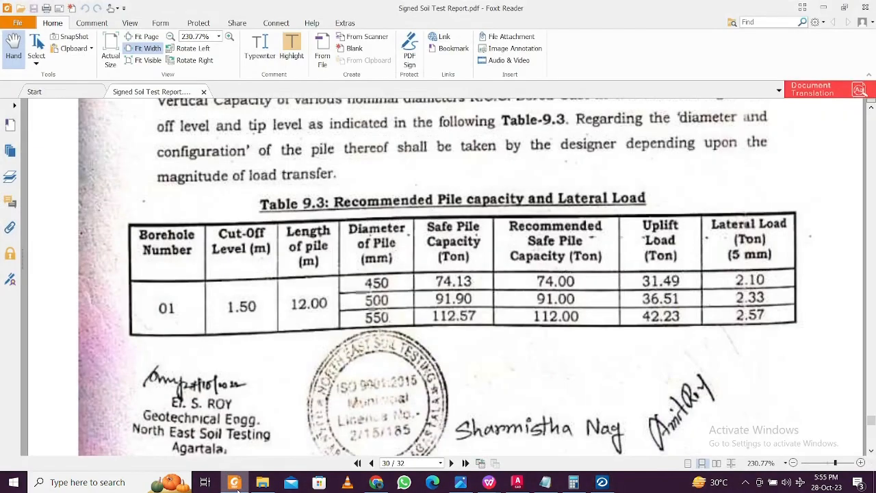
left_click(235, 482)
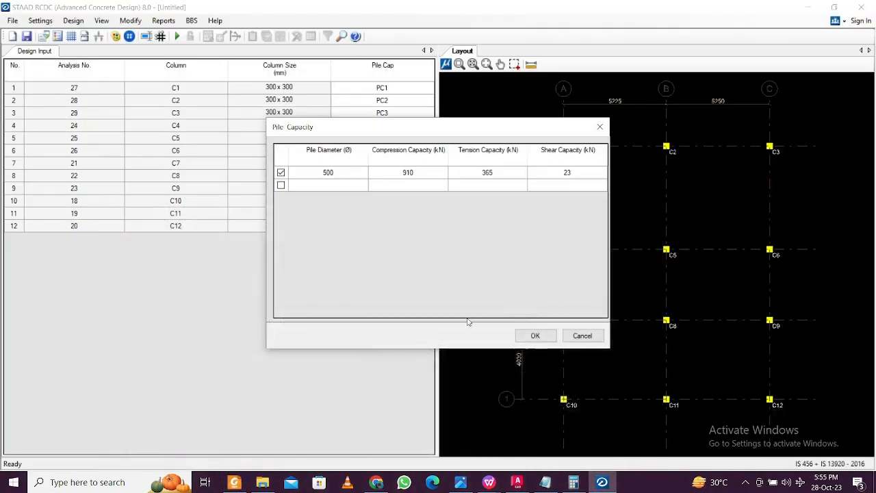
left_click(536, 336)
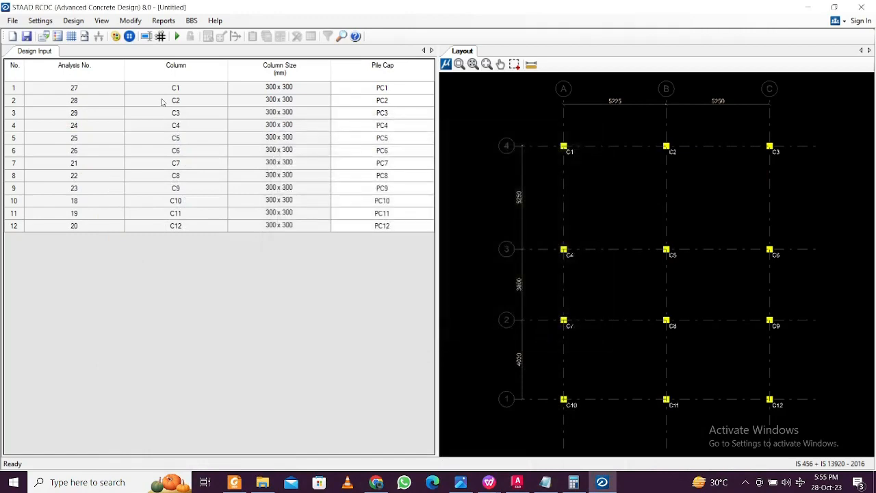
Base the preferred pile configuration on the 500 mm pile diameter and also permit two-pile caps in the general settings
left_click(39, 21)
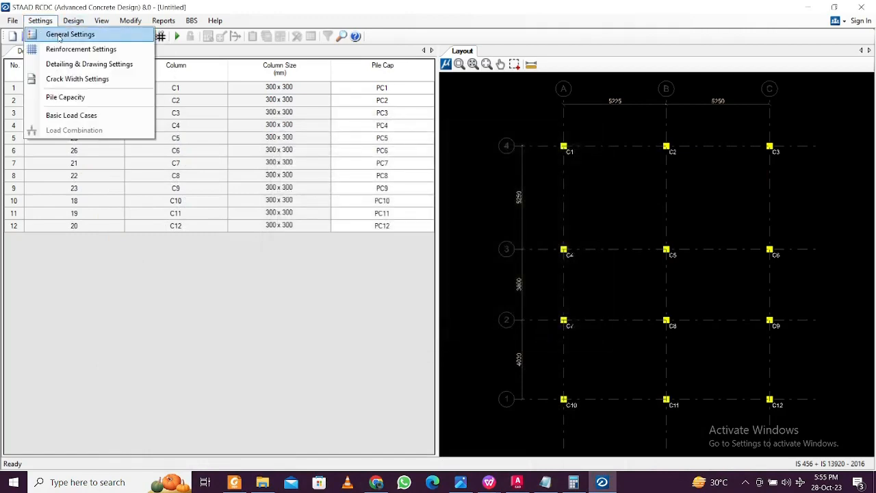
left_click(60, 33)
left_click(307, 128)
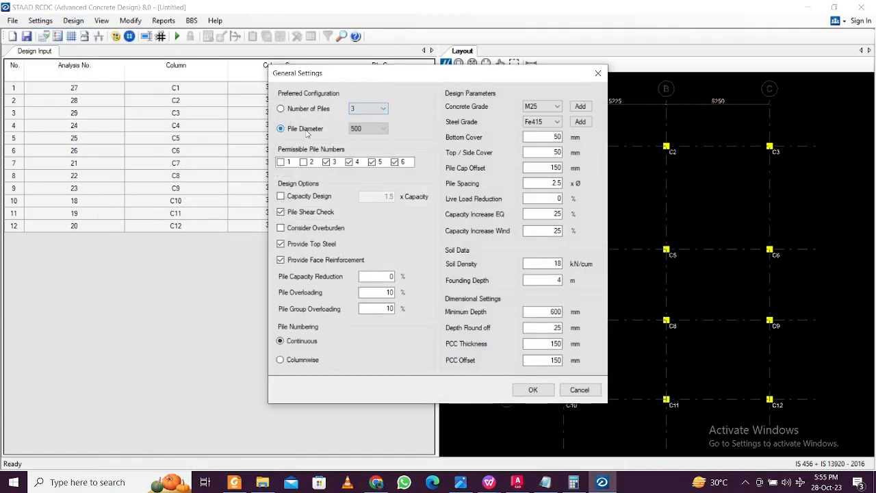
left_click(303, 162)
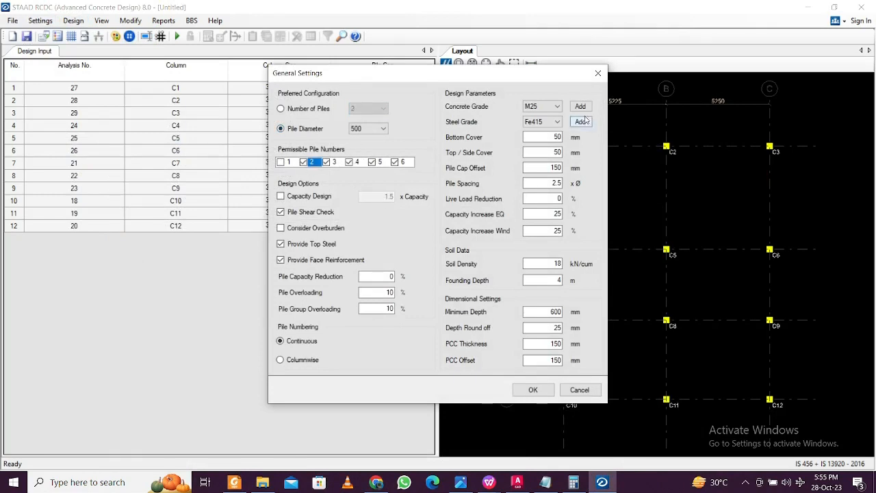
Set the pile cap steel grade to Fe500 and the concrete grade to M30, and apply the general settings
left_click(547, 121)
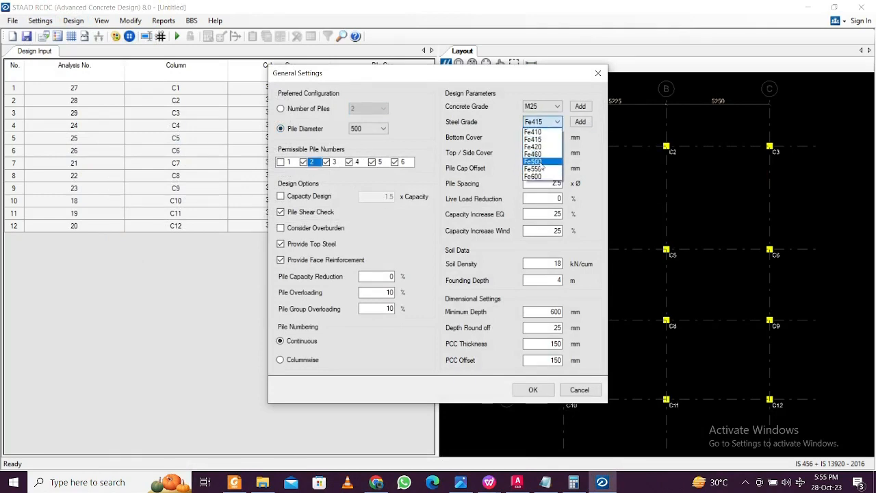
left_click(541, 161)
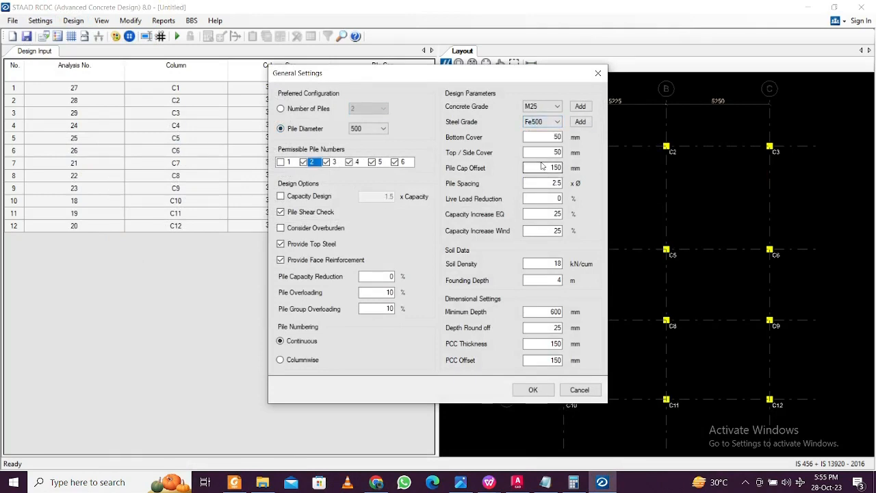
left_click(543, 107)
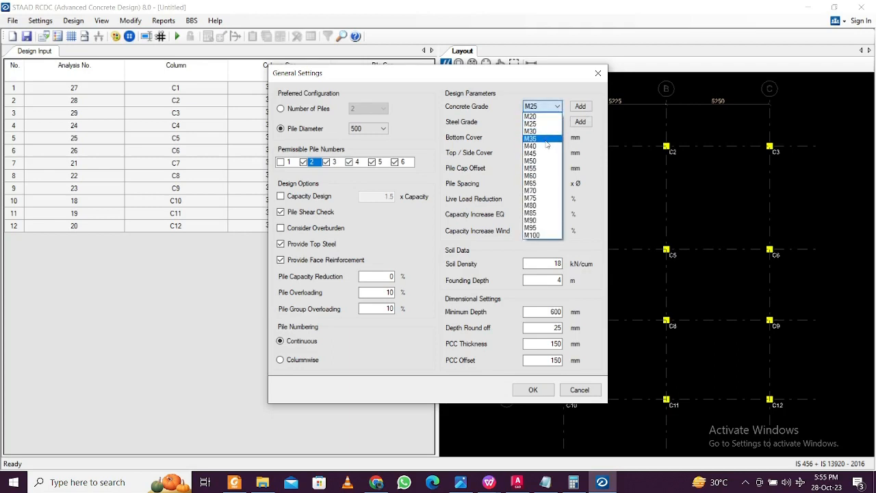
left_click(534, 125)
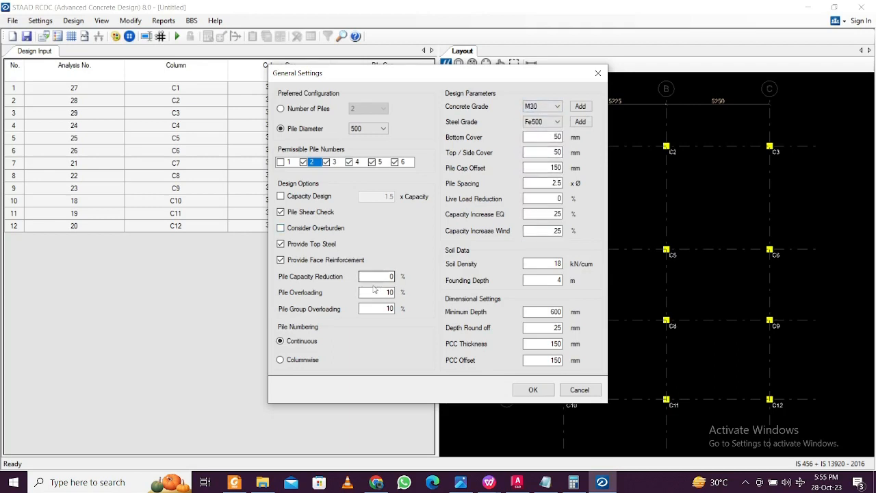
left_click(530, 390)
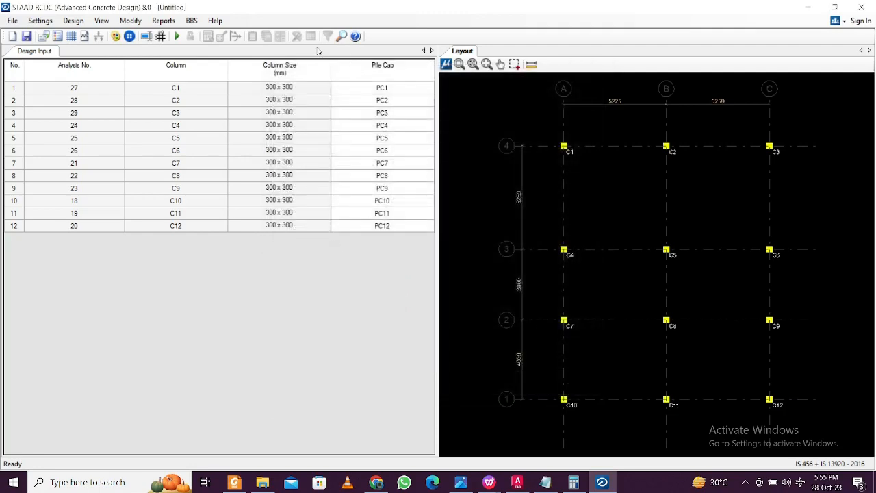
Import the column sizes and marks from Structure2 Equivalent Static Method-Column-1.rcdx in the staad file folder
left_click(178, 36)
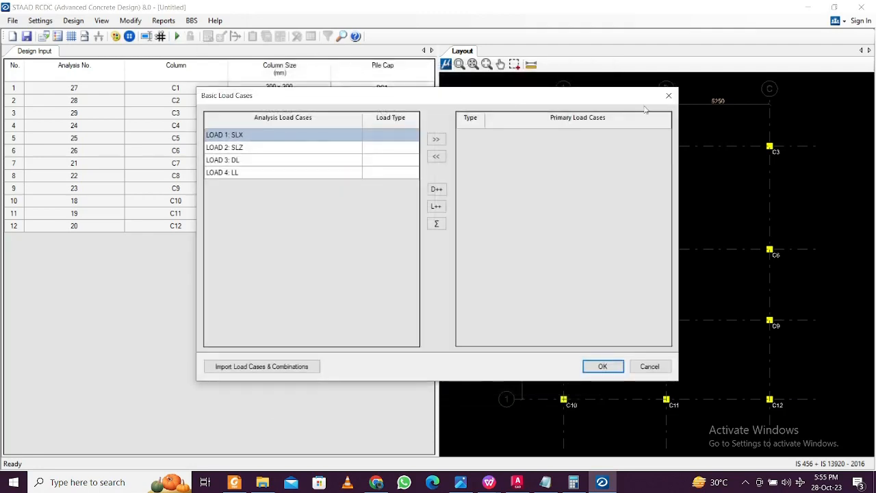
left_click(668, 91)
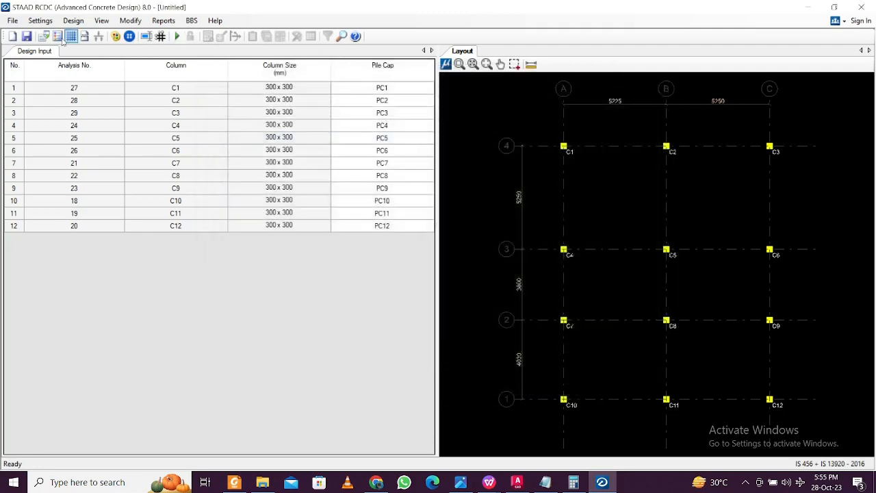
left_click(13, 21)
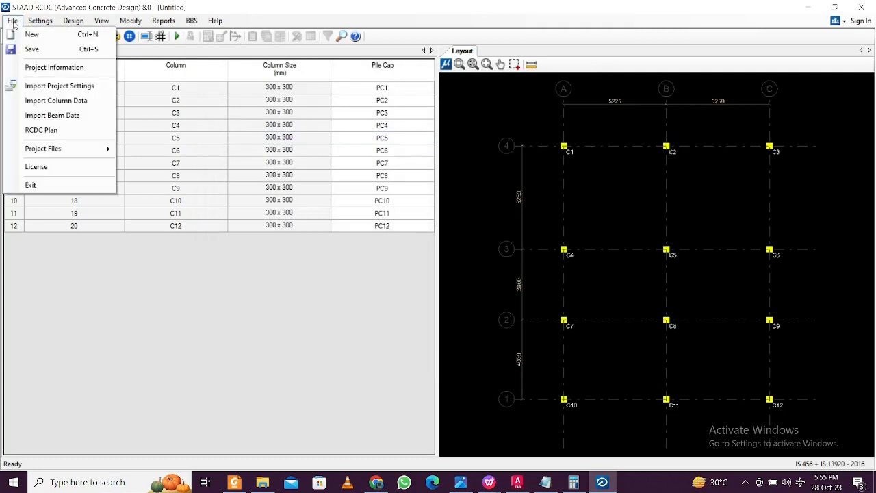
left_click(50, 100)
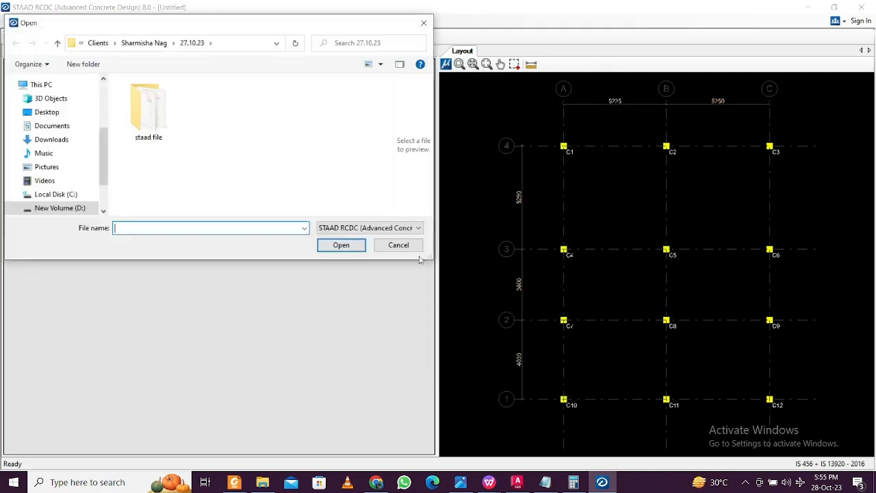
double_click(156, 122)
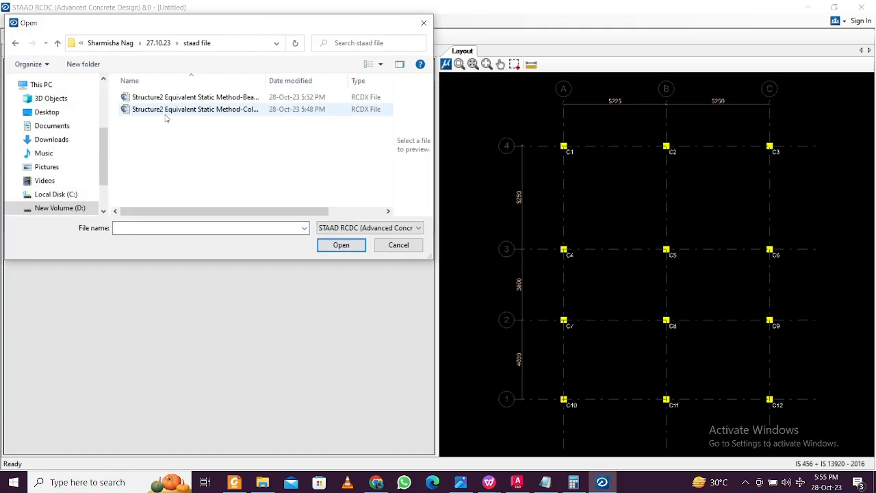
left_click(166, 111)
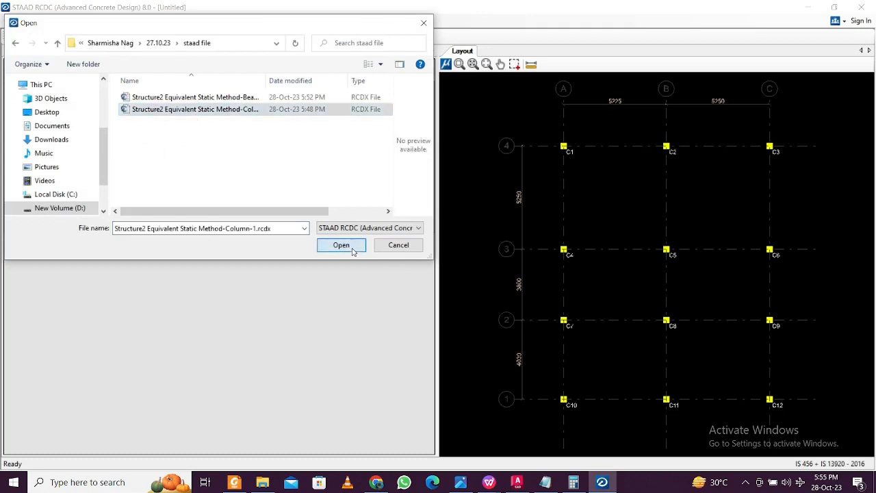
left_click(341, 245)
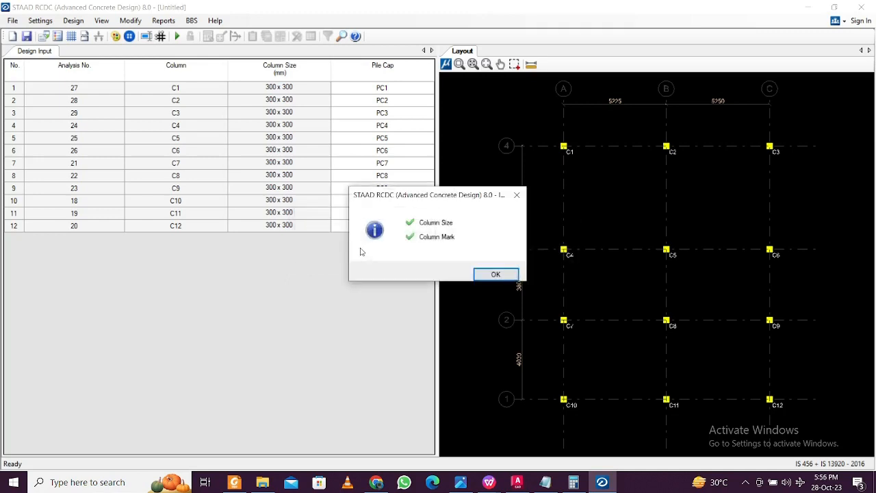
left_click(495, 275)
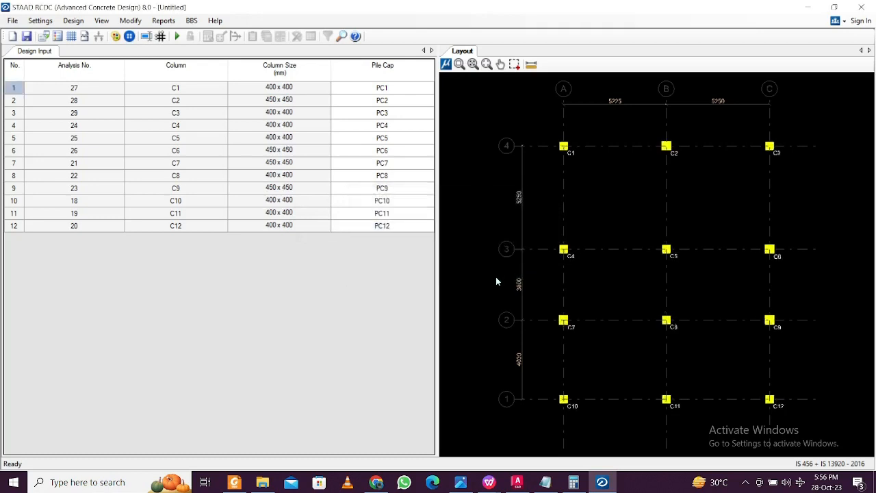
Start the pile cap sizing run and classify LOAD 1: SLX as Earthquake X and LOAD 2: SLZ as Earthquake Z
left_click(176, 36)
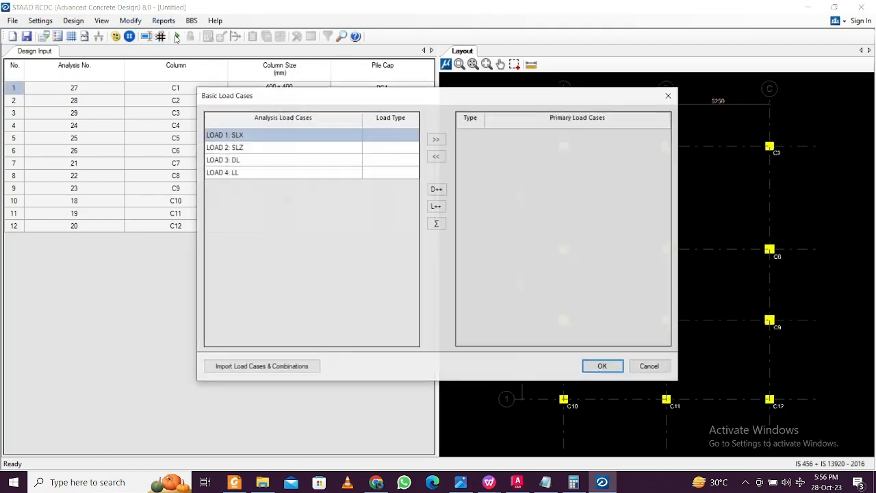
left_click(410, 135)
left_click(412, 135)
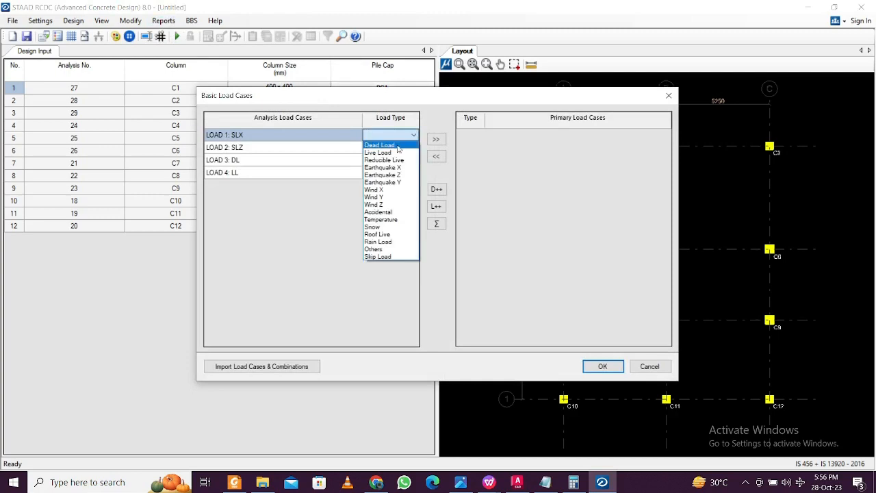
left_click(383, 167)
left_click(390, 147)
left_click(413, 147)
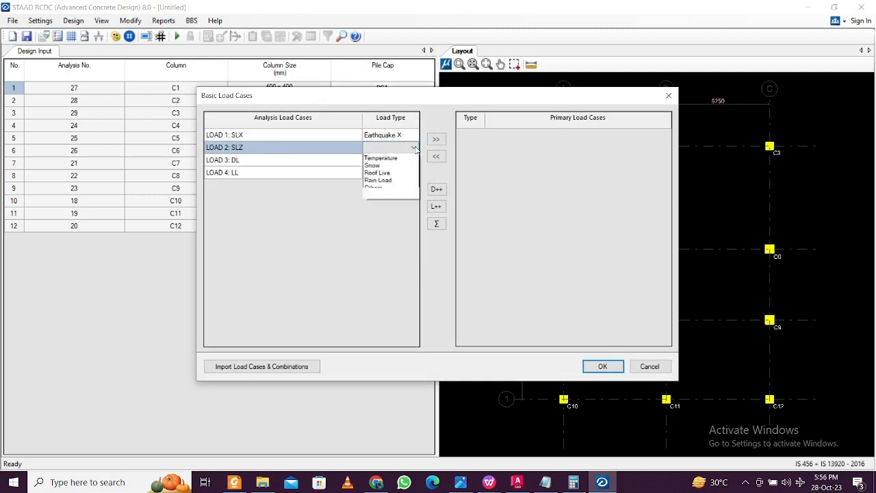
left_click(387, 187)
Classify LOAD 3: DL as Dead Load and LOAD 4: LL as Live Load
left_click(413, 162)
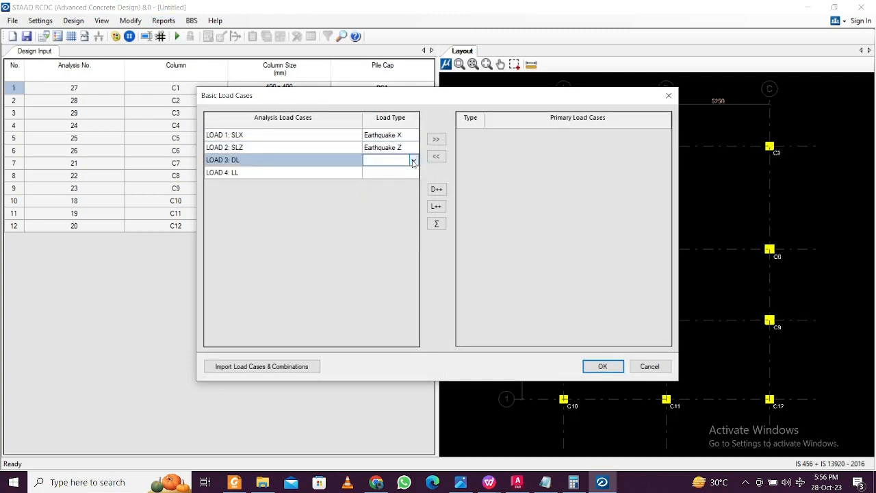
left_click(413, 159)
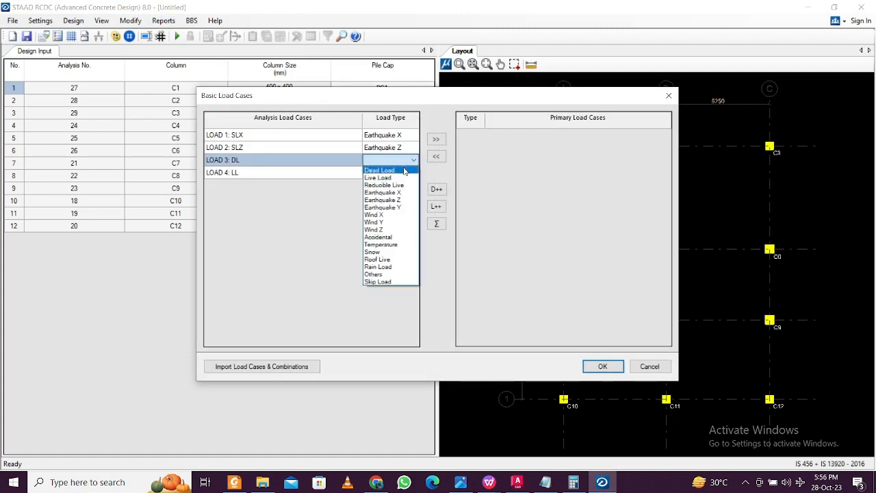
left_click(383, 169)
left_click(414, 172)
left_click(413, 172)
left_click(402, 192)
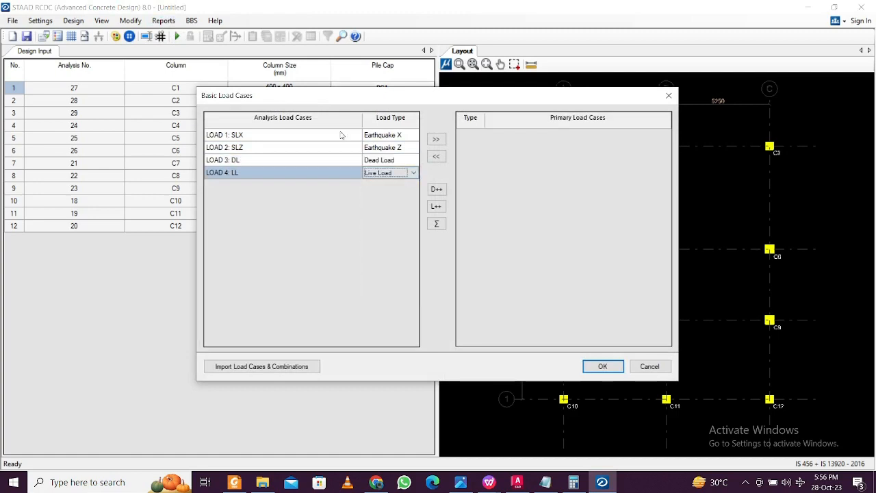
Add all four classified analysis loads to the primary load cases and accept them
left_click_drag(343, 135, 347, 182)
left_click(436, 138)
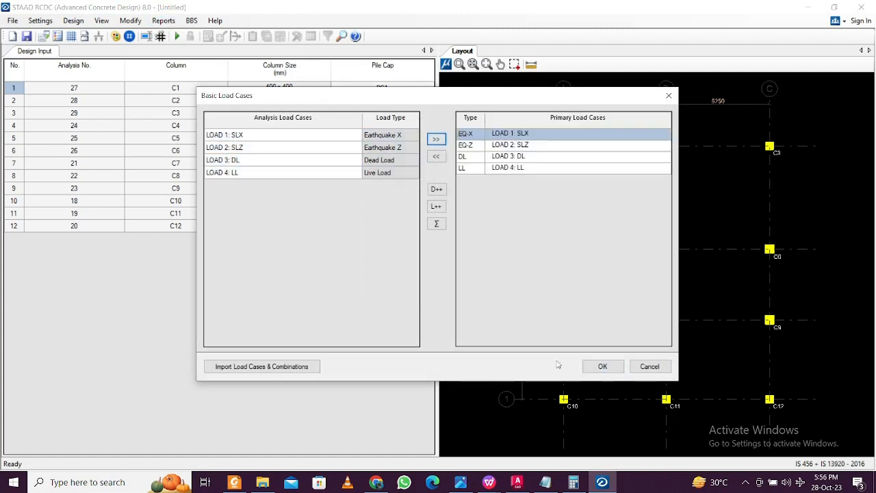
left_click(604, 367)
Add the design combinations from the analysis and the sizing combinations from the regular-structure template, and generate the pile configuration
left_click(611, 353)
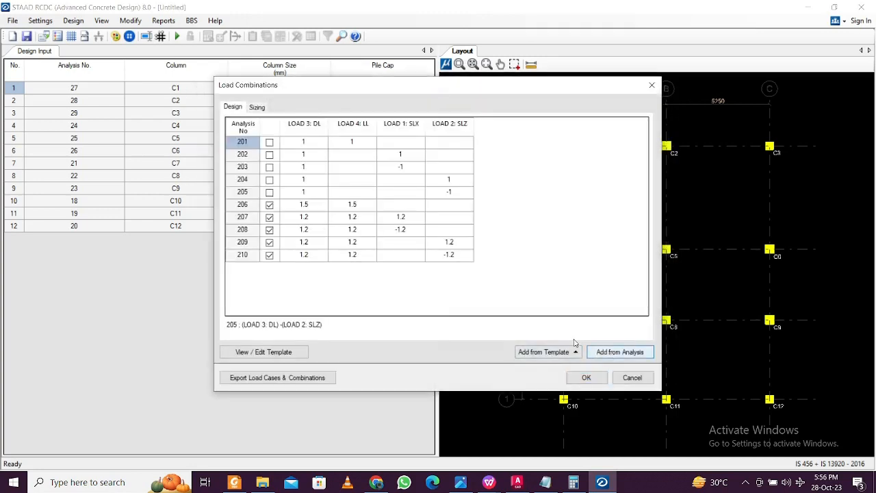
left_click(257, 107)
left_click(548, 352)
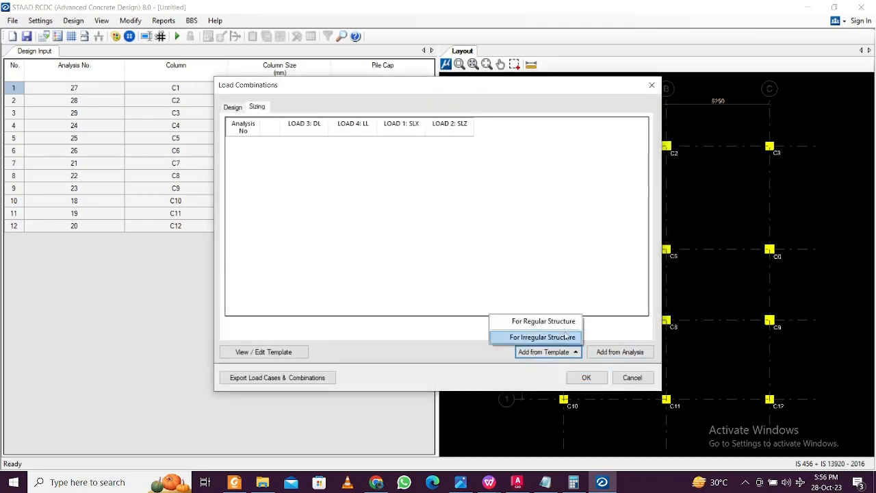
left_click(563, 319)
left_click(585, 381)
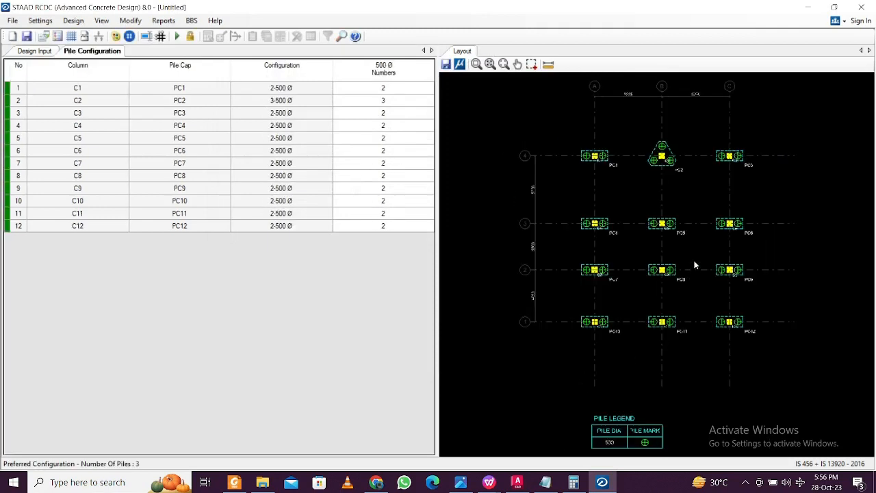
Check the generated pile arrangement in the layout and run the pile cap design
scroll(694, 265, "up", 1)
scroll(688, 284, "up", 1)
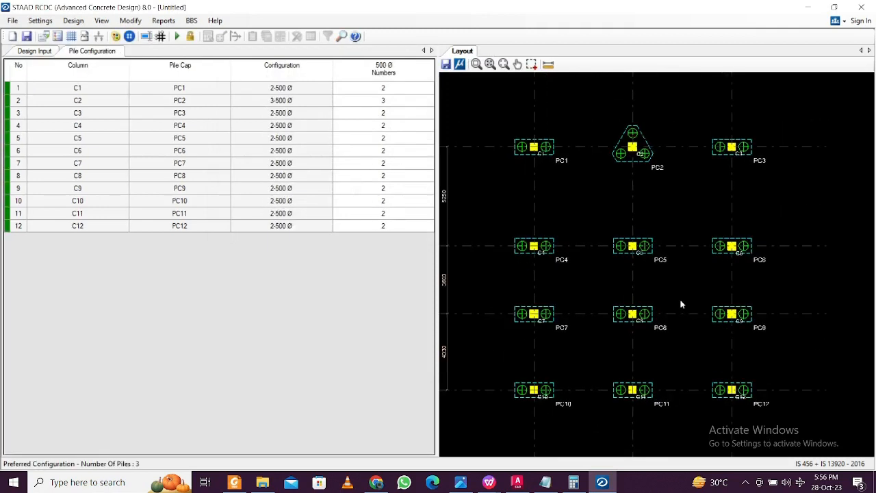
scroll(659, 291, "down", 1)
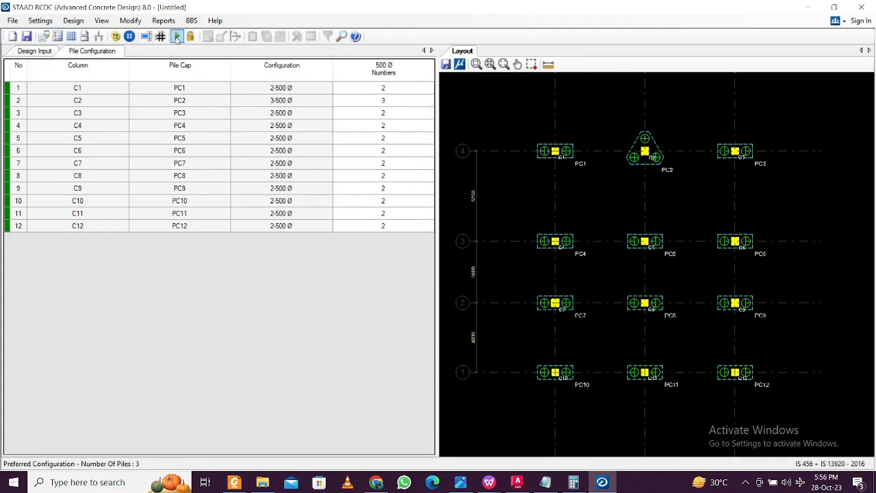
left_click(178, 37)
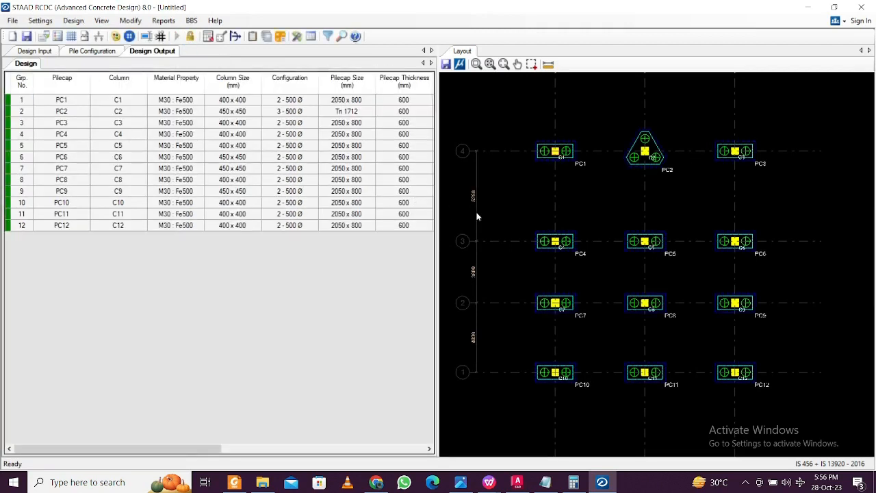
Generate the text schedule drawing for the designed pile caps
left_click(163, 20)
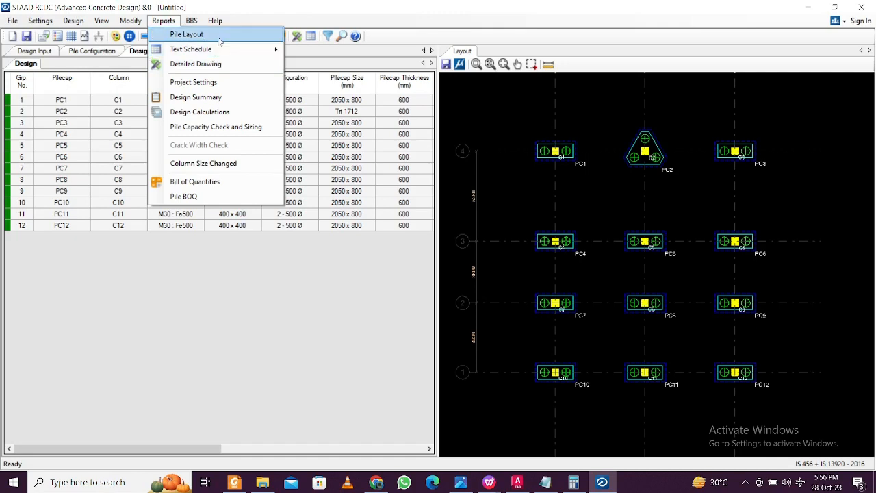
mouse_move(221, 51)
left_click(326, 49)
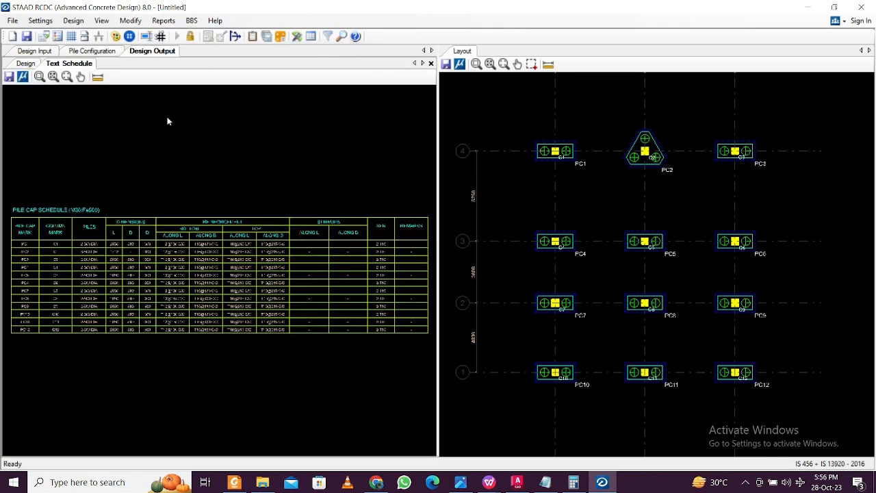
Save the pile cap project and export its layout drawing as a DXF named Pile Layout in the 27.10.23 folder
left_click(445, 64)
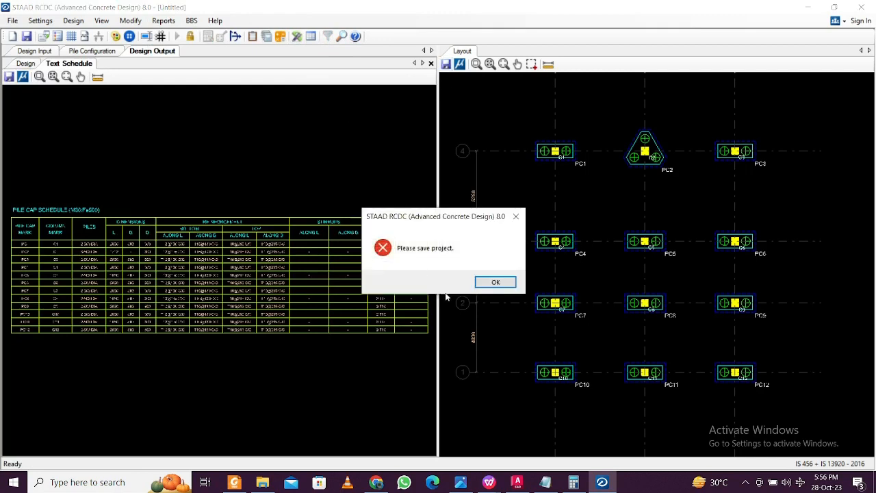
left_click(493, 284)
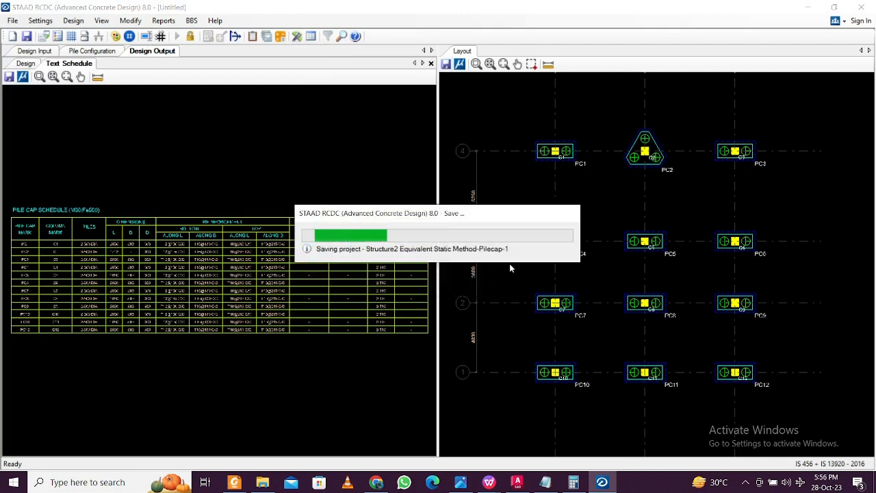
left_click(445, 65)
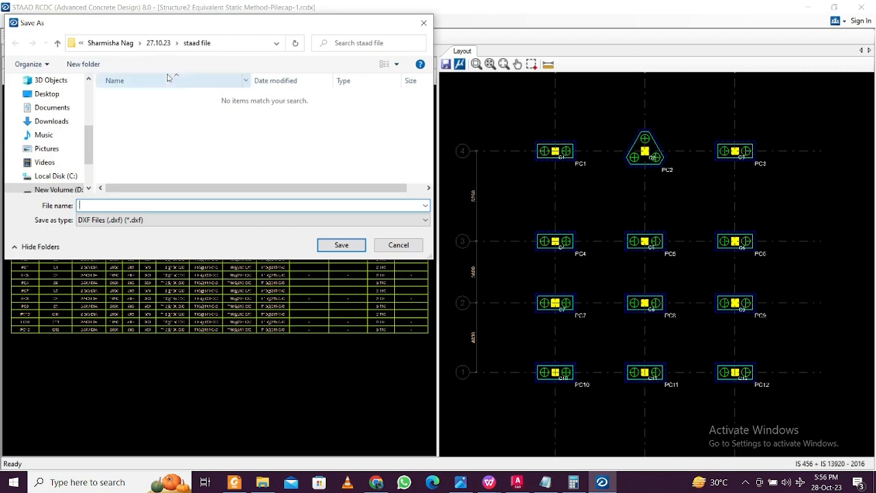
left_click(158, 42)
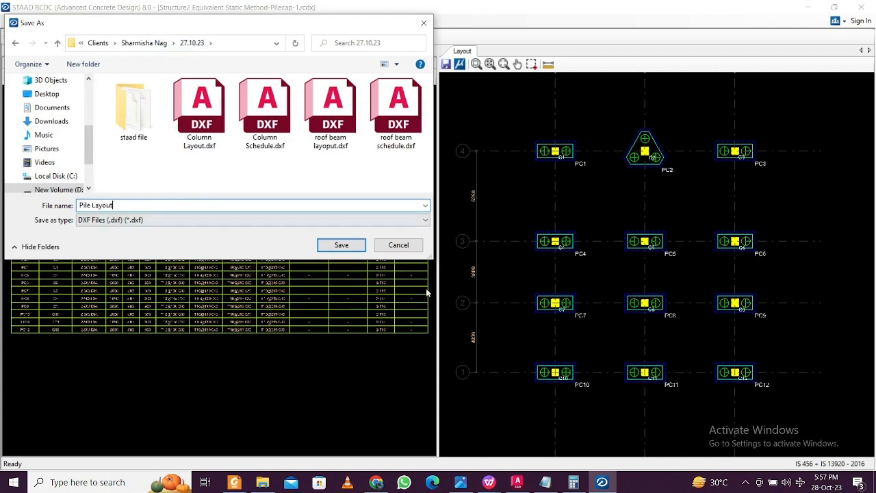
left_click(329, 245)
Export the pile cap schedule as a DXF named Pile Schedule in the 27.10.23 folder and save the project again
left_click(9, 77)
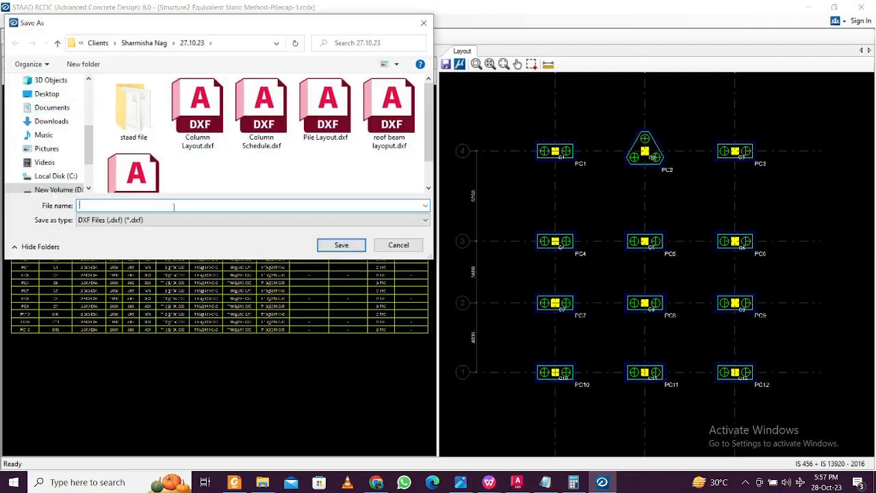
type("Pile Schedule")
left_click(339, 245)
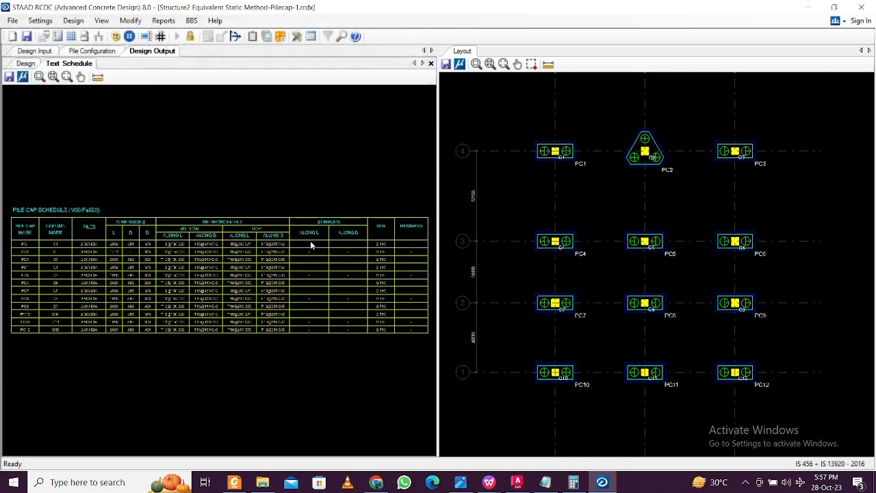
key("ctrl+s")
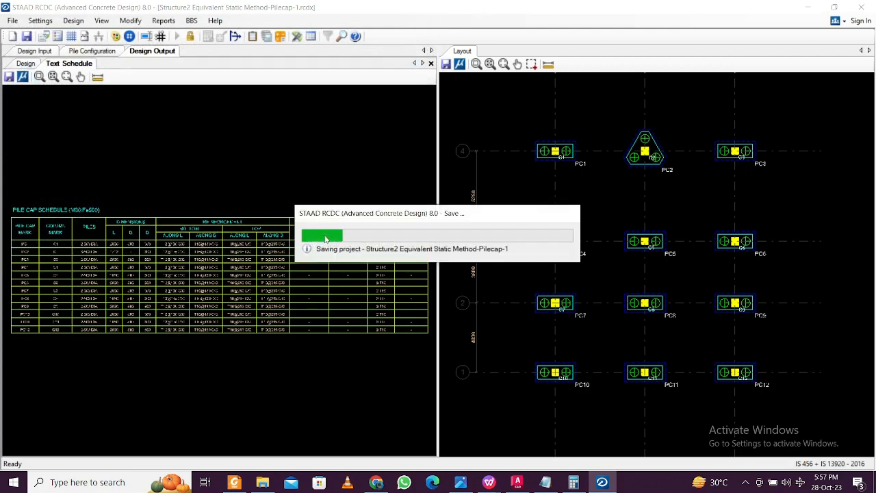
left_click(602, 482)
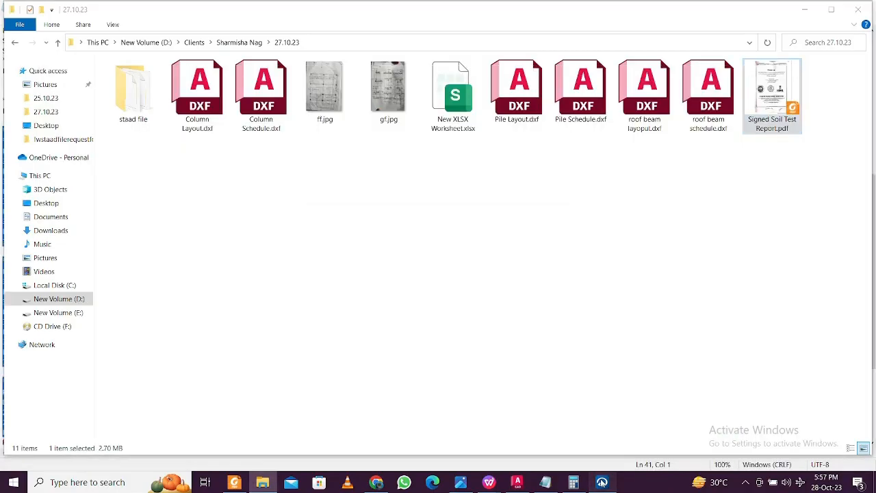
left_click(602, 482)
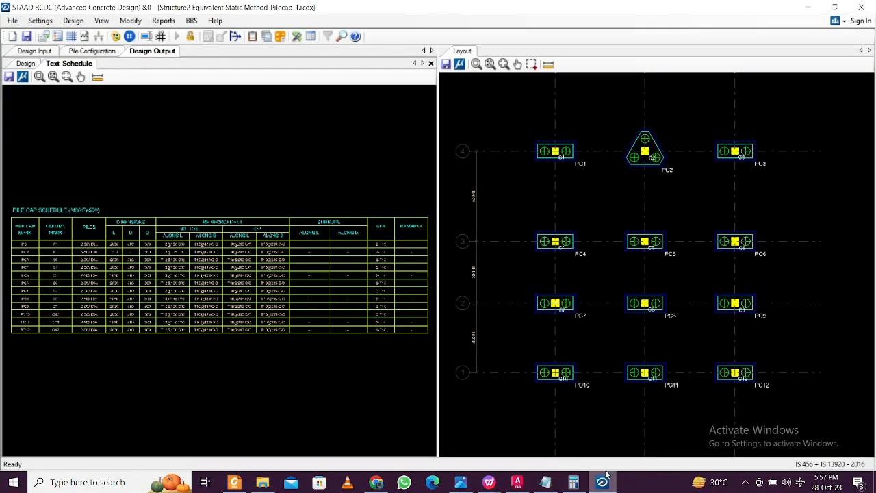